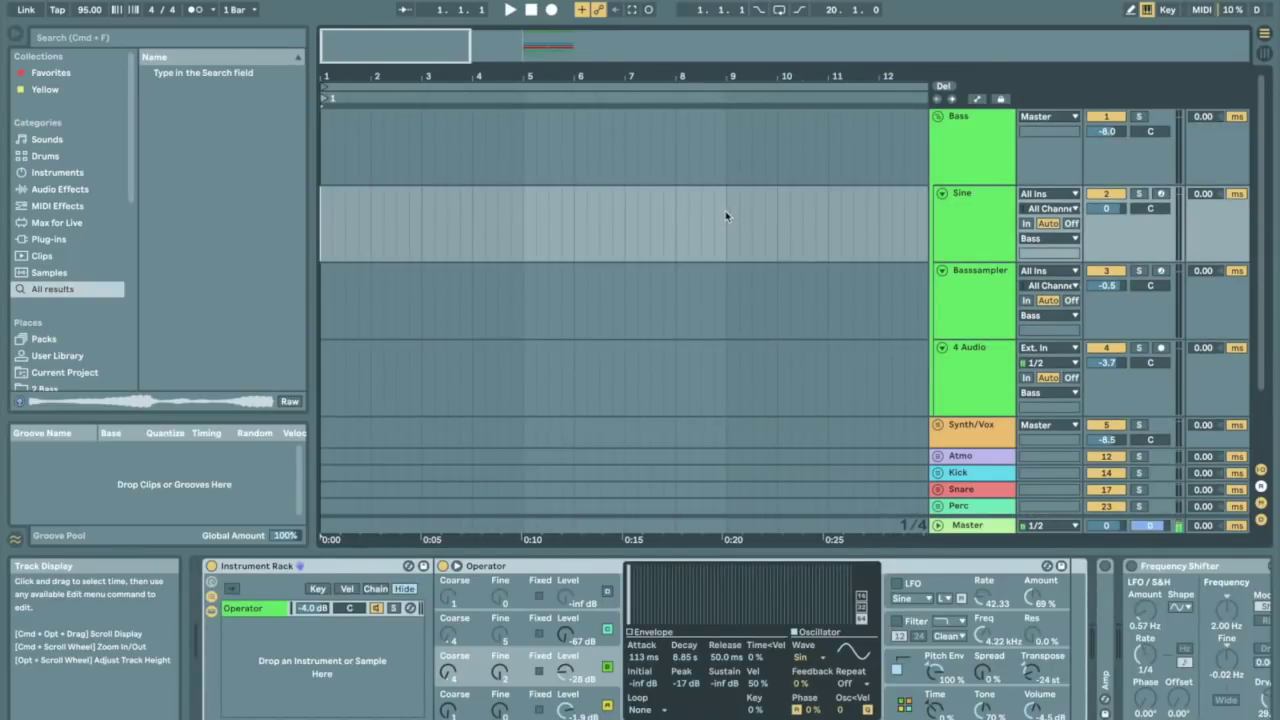
Look at Live's Preferences from the application menu, then close the window
click(60, 3)
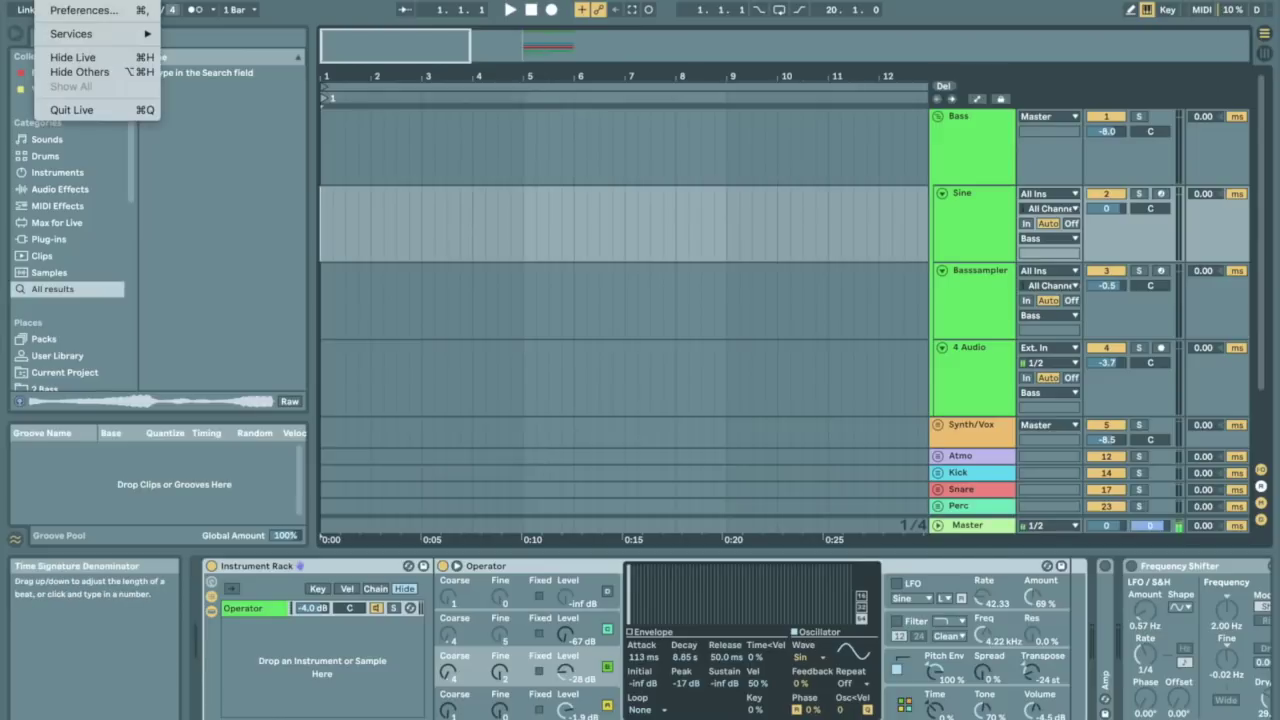
click(62, 12)
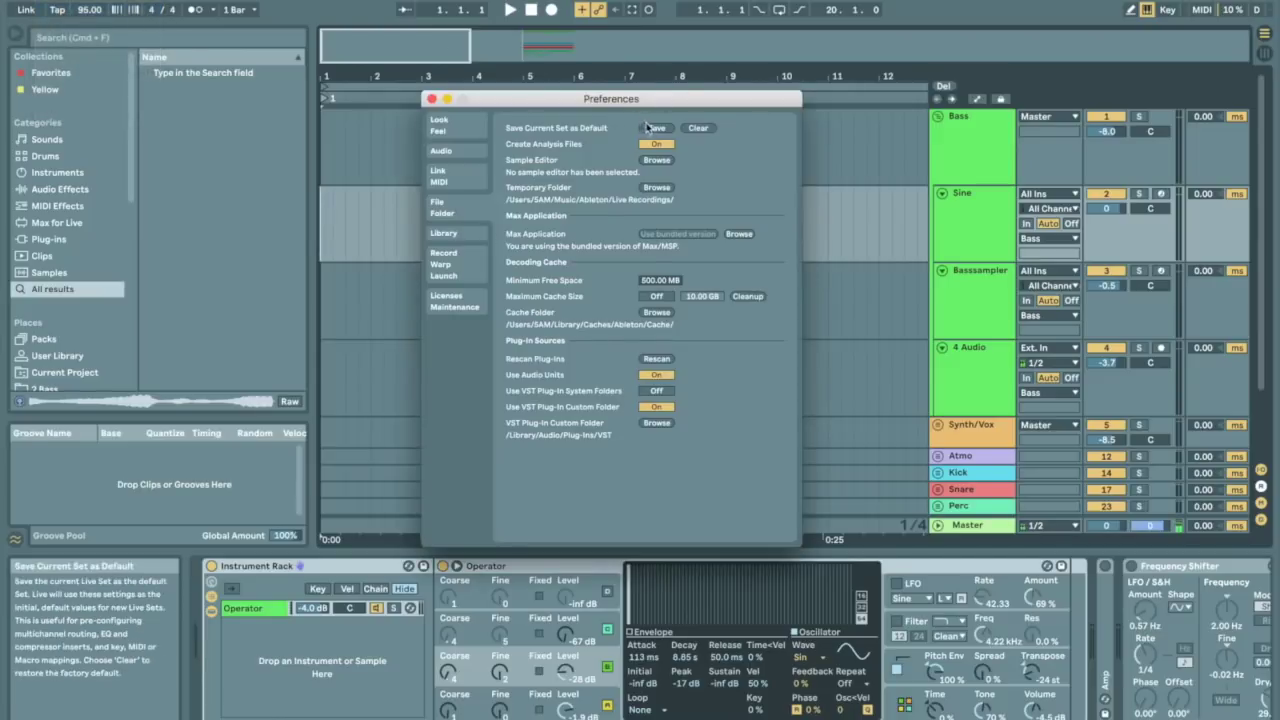
click(432, 99)
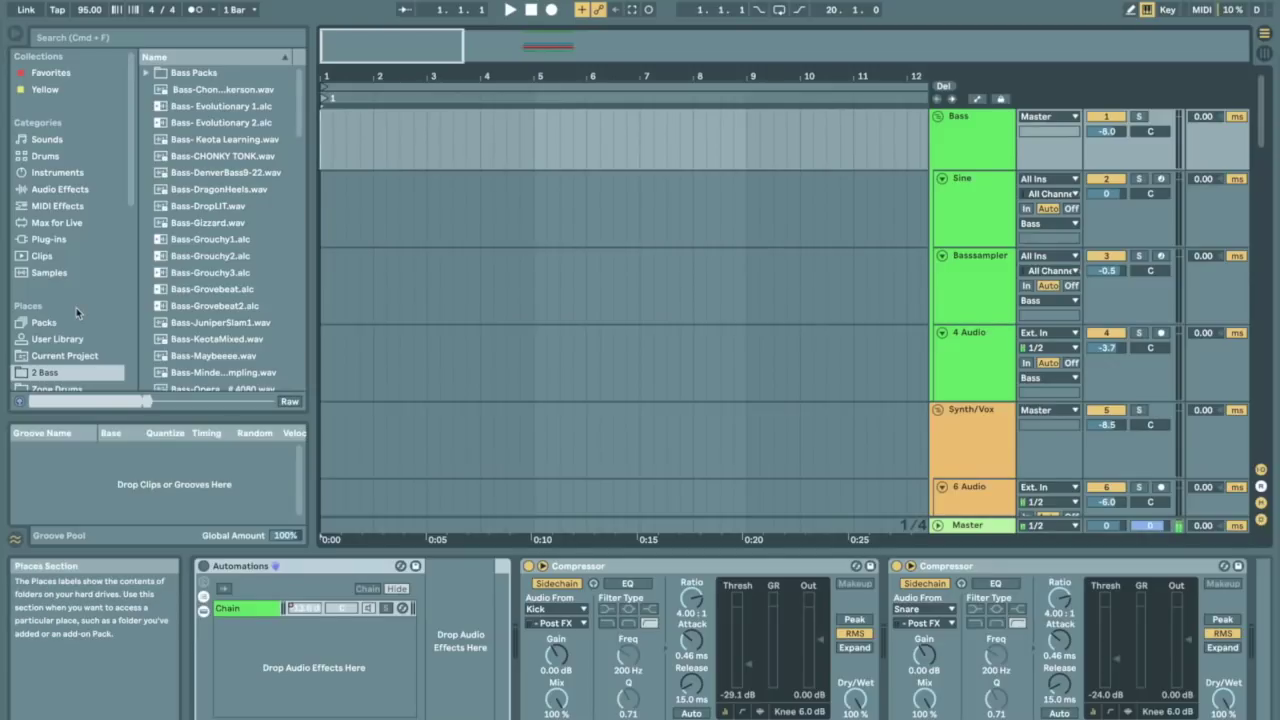
Preview the Keota Learning, CHONKY TONK, DenverBass9-22 and DropLIT bass samples
scroll(76, 313, down, 3)
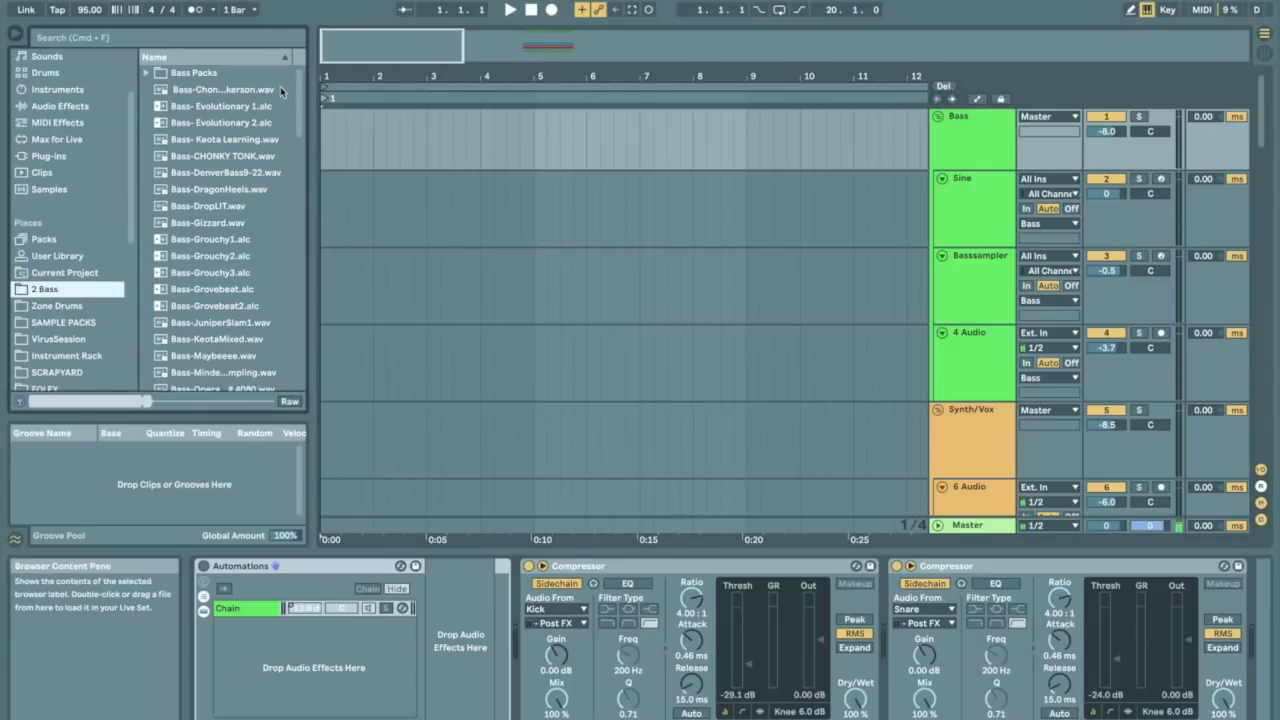
click(232, 141)
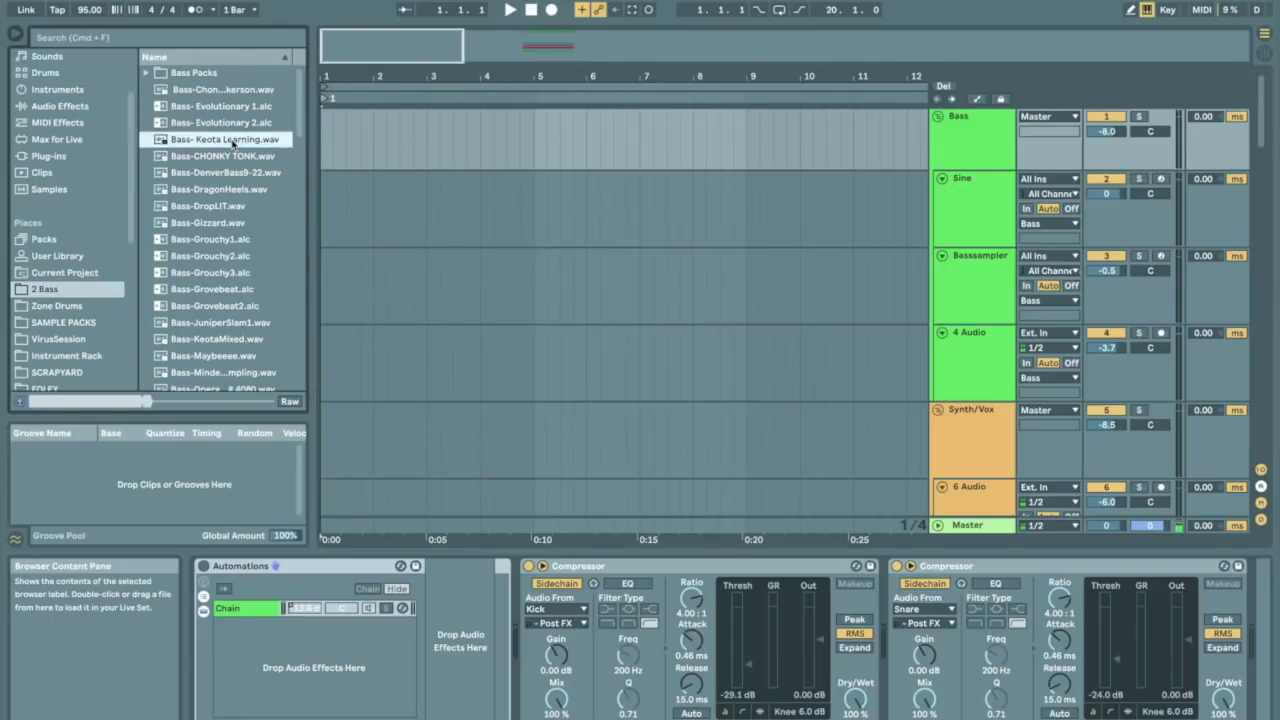
click(201, 158)
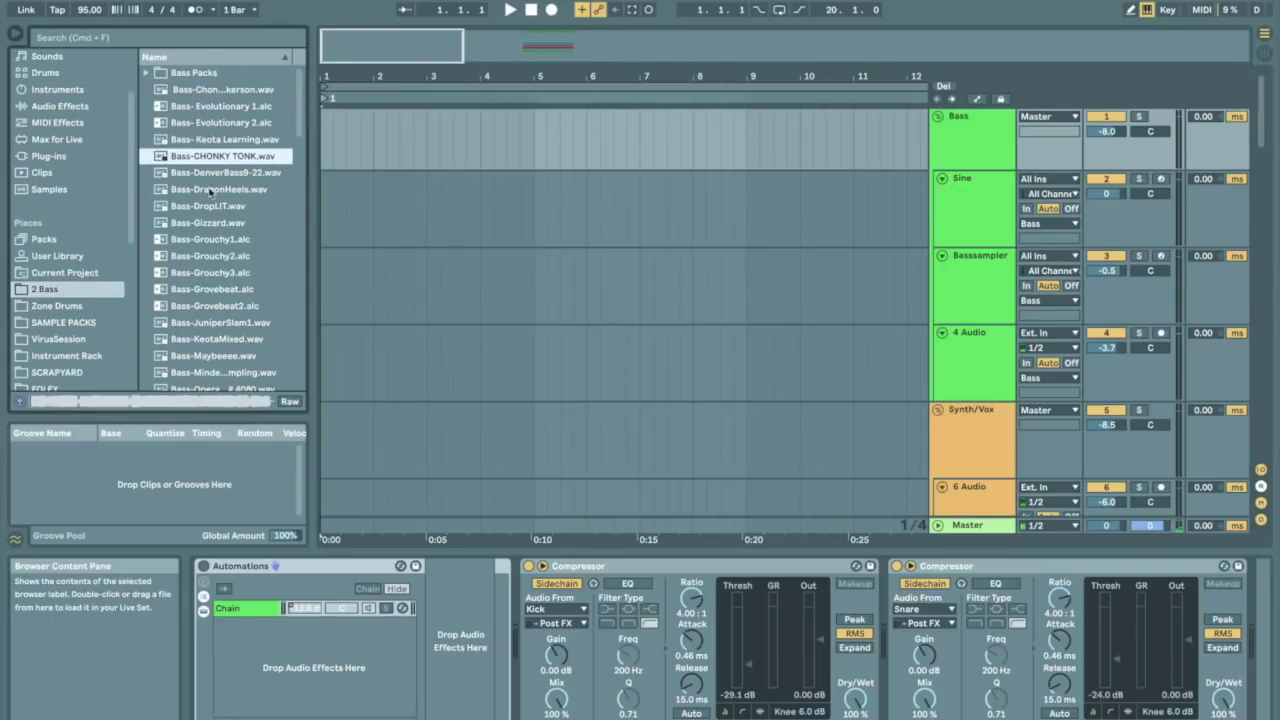
click(222, 175)
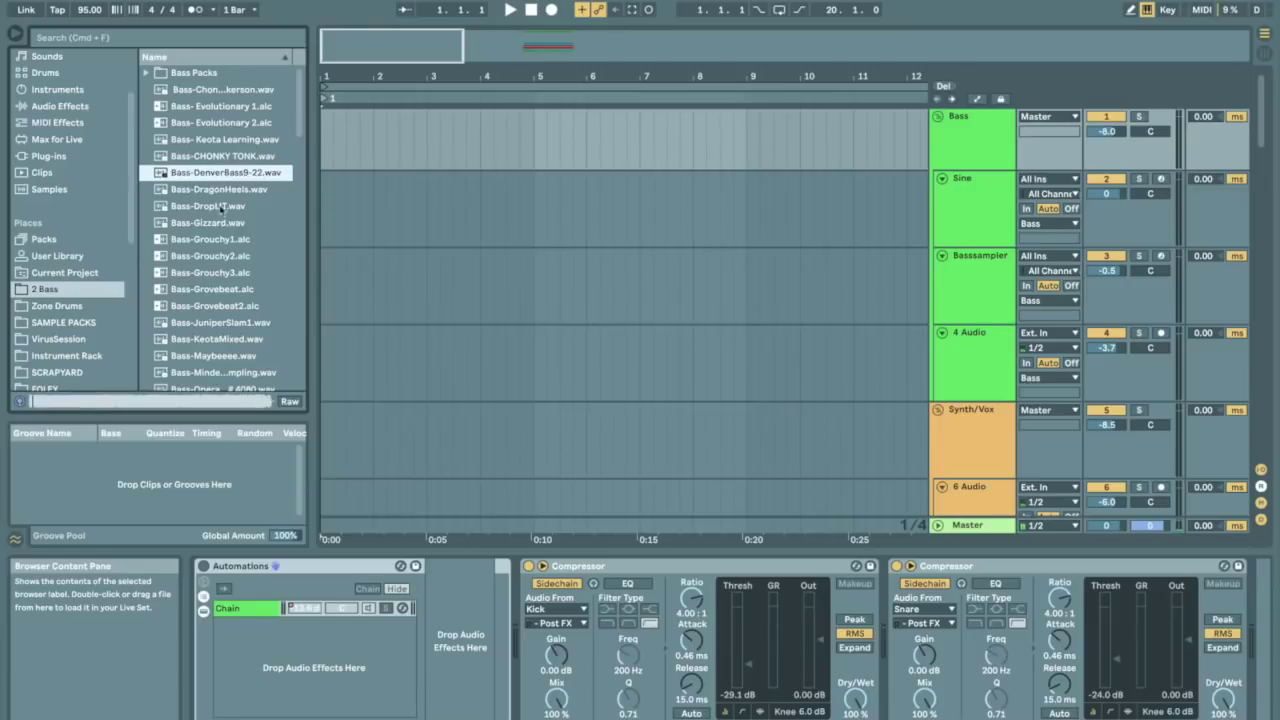
click(225, 208)
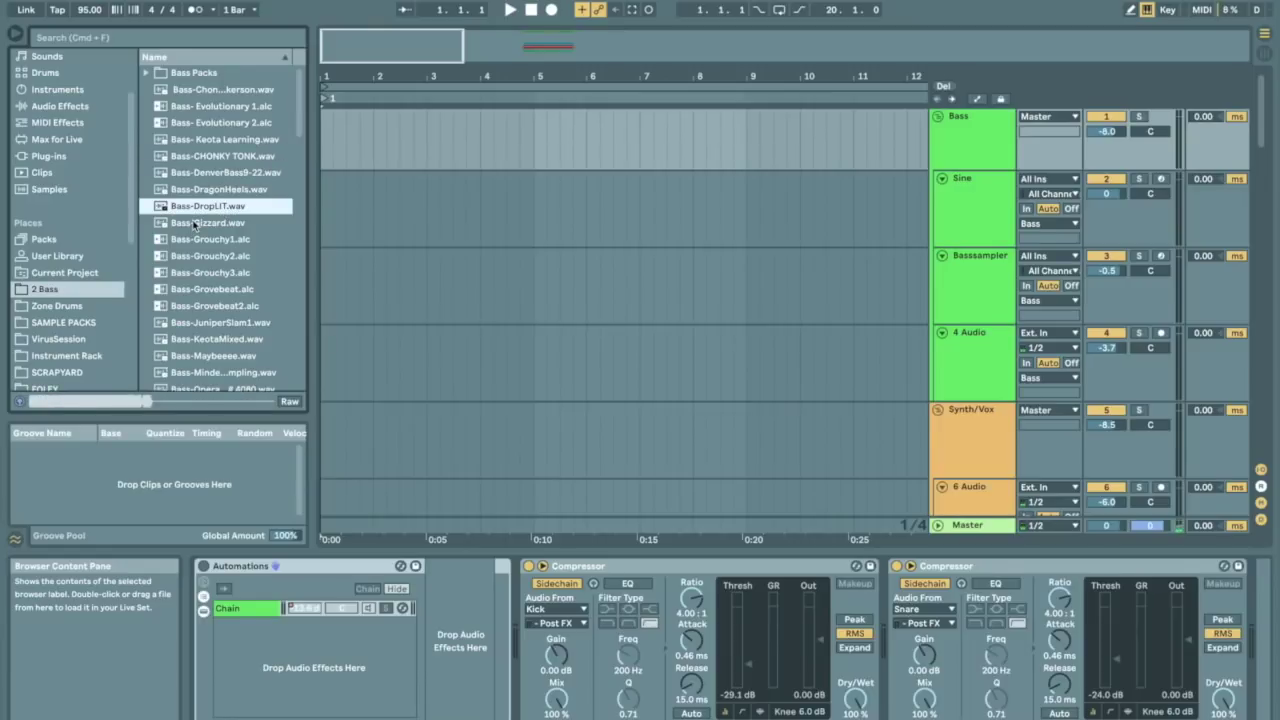
Expand Zone Drums > Full Pack > 75-LowDown, preview two of its loops, then collapse it
click(62, 305)
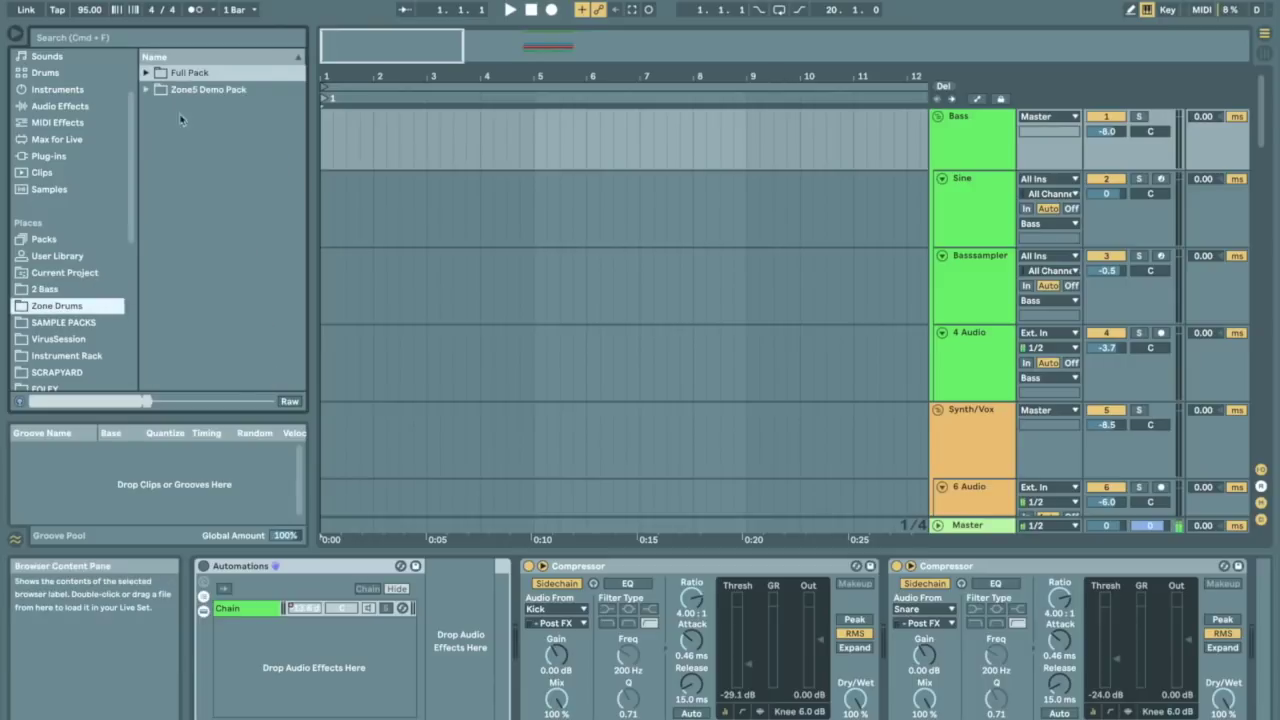
click(146, 73)
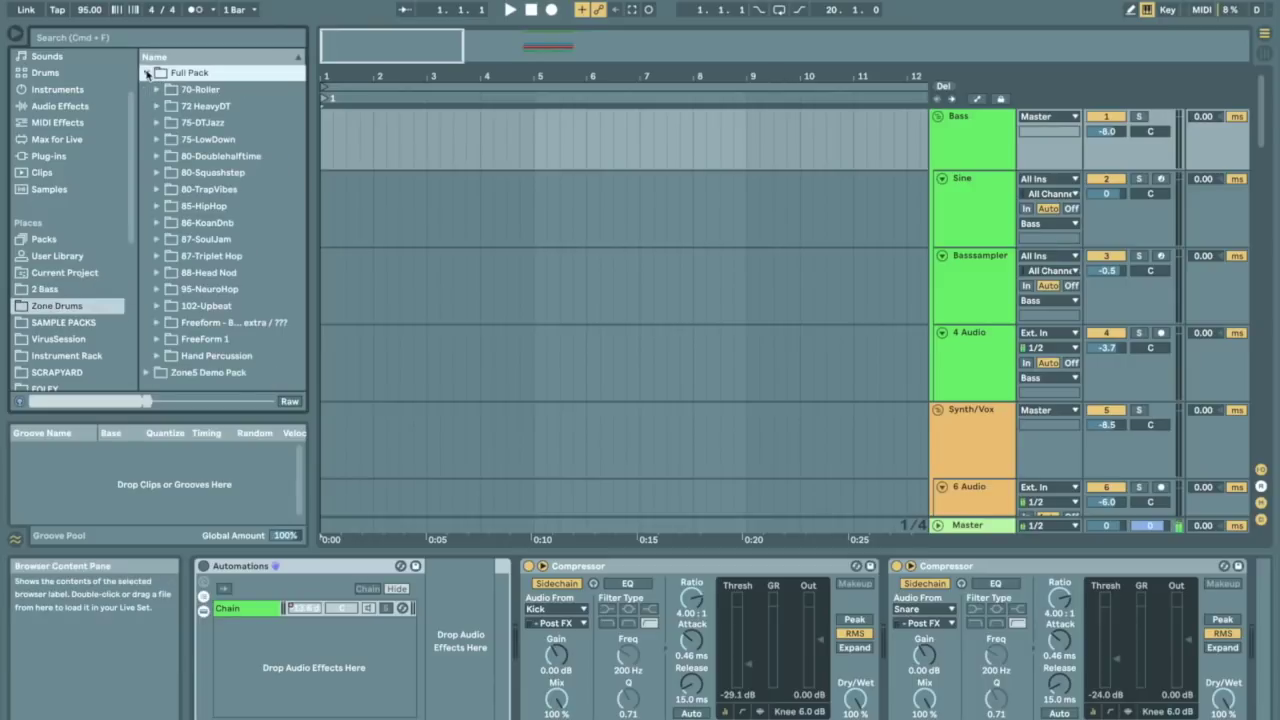
click(155, 139)
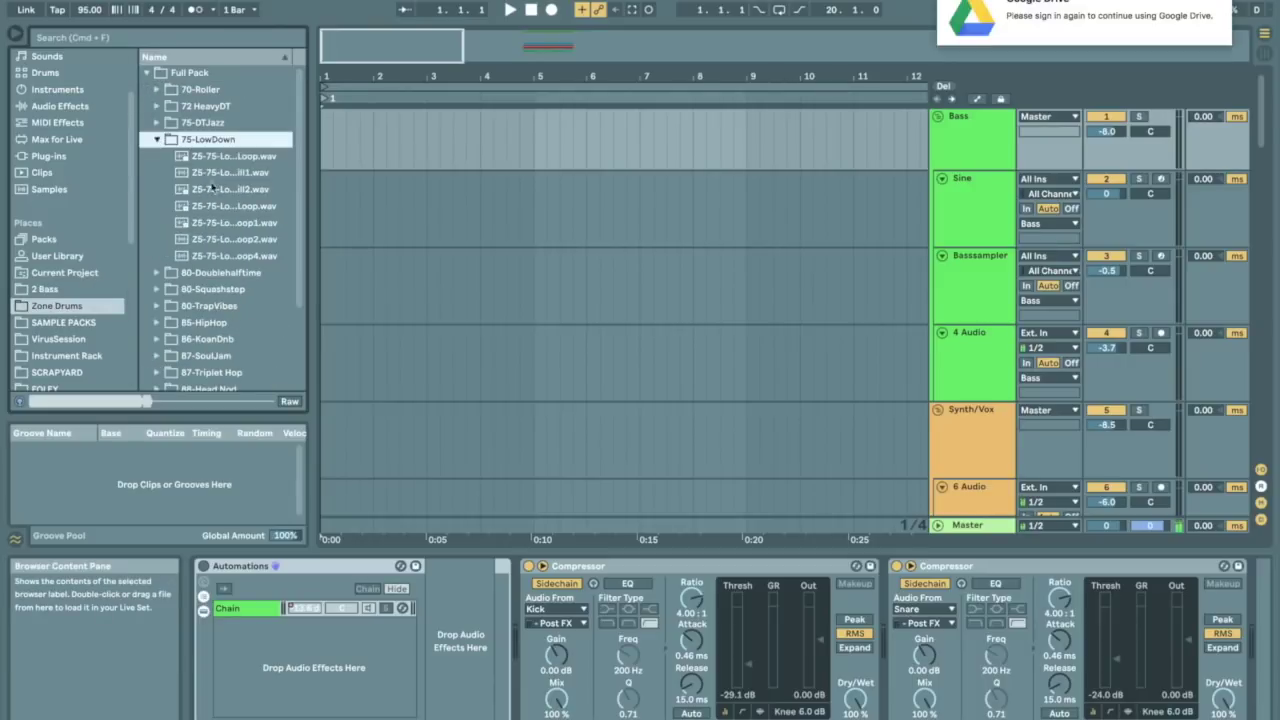
click(220, 189)
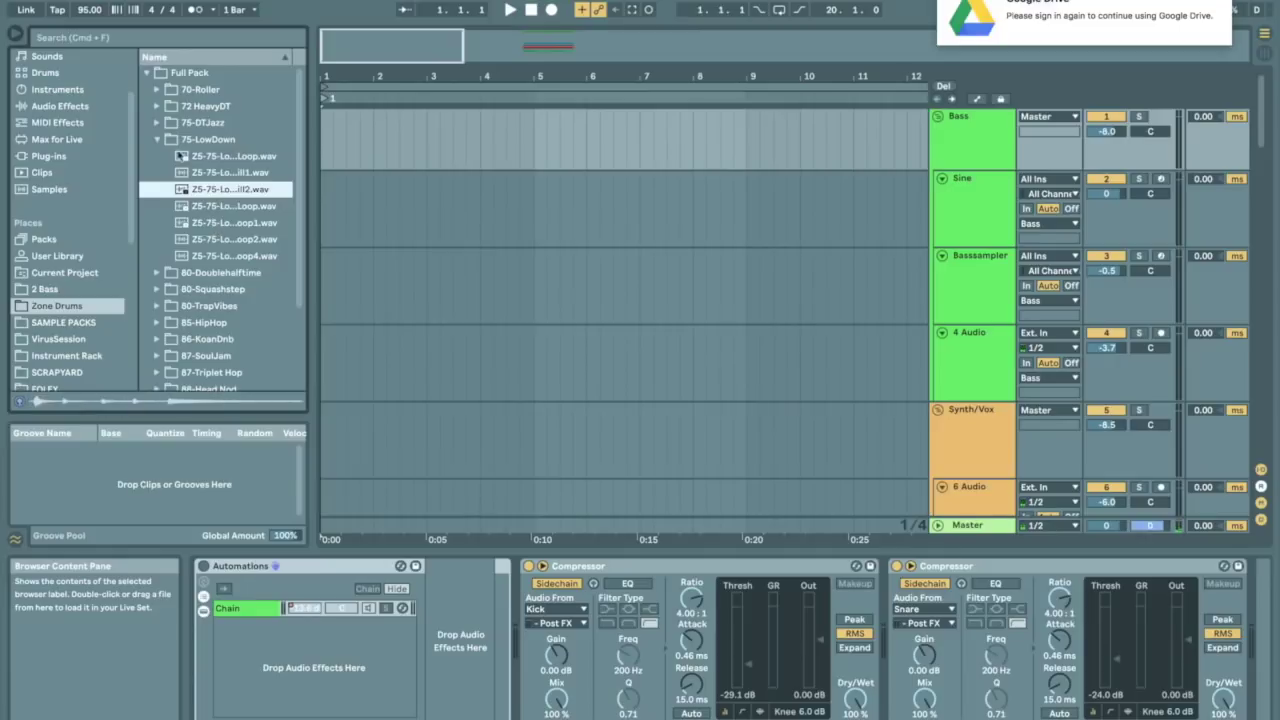
click(208, 239)
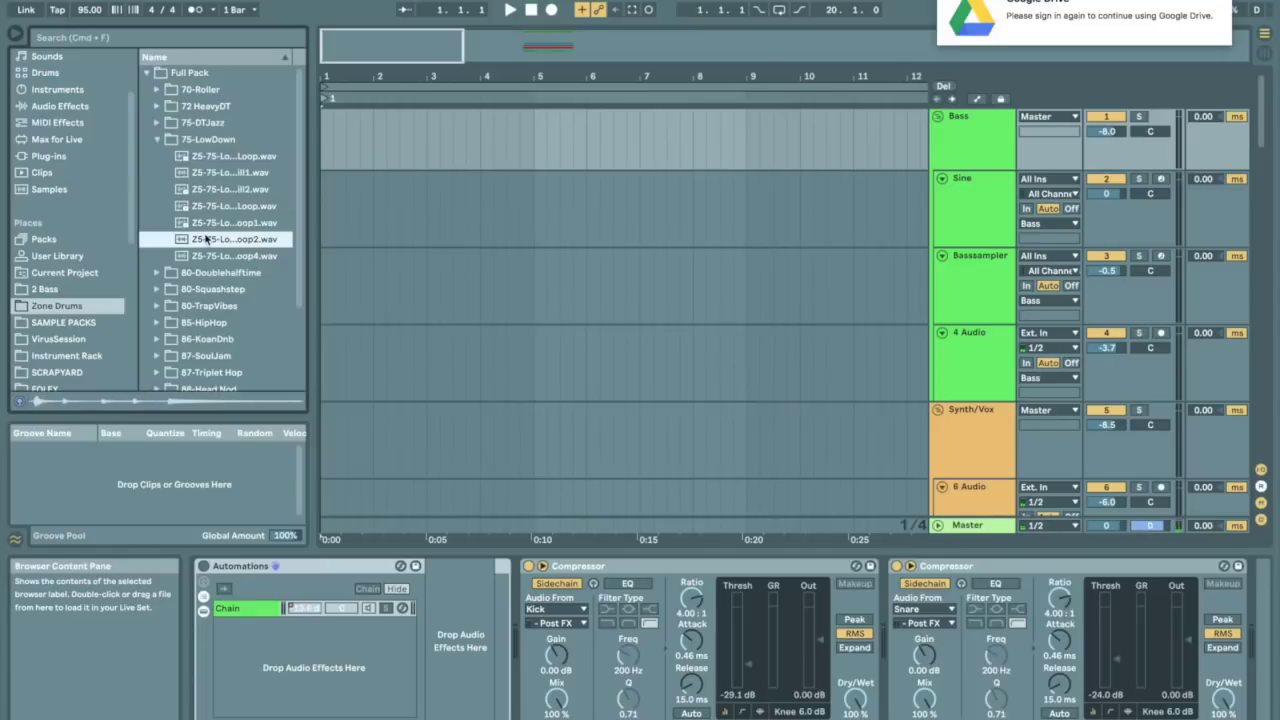
click(156, 140)
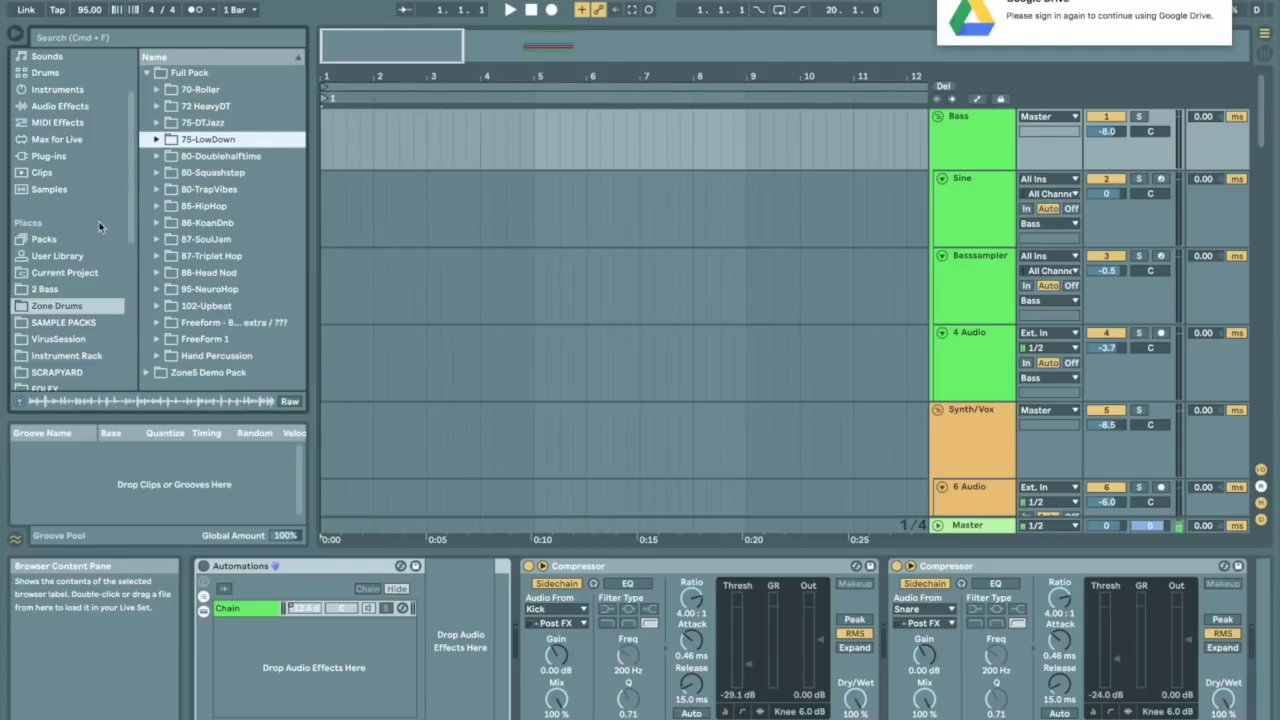
Open SAMPLE PACKS > VirusSession and preview VirusBassTrip.wav and VirusChorusBass.wav
scroll(72, 240, down, 4)
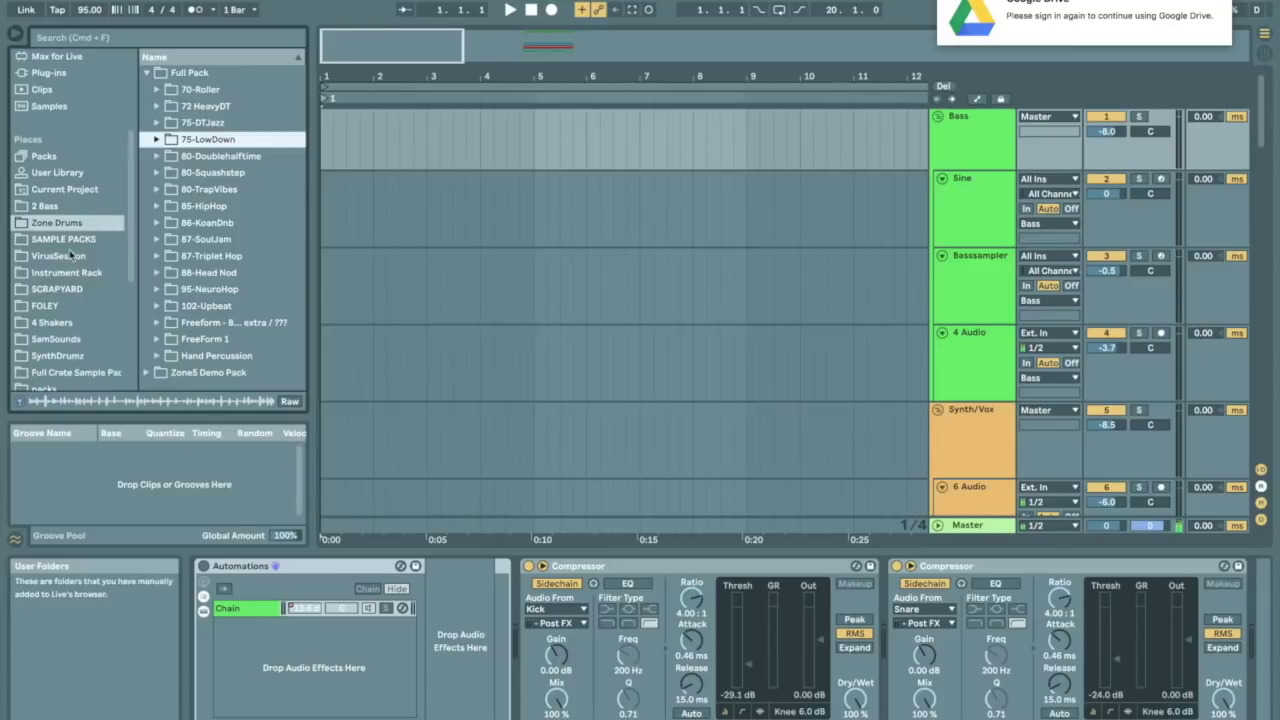
click(75, 239)
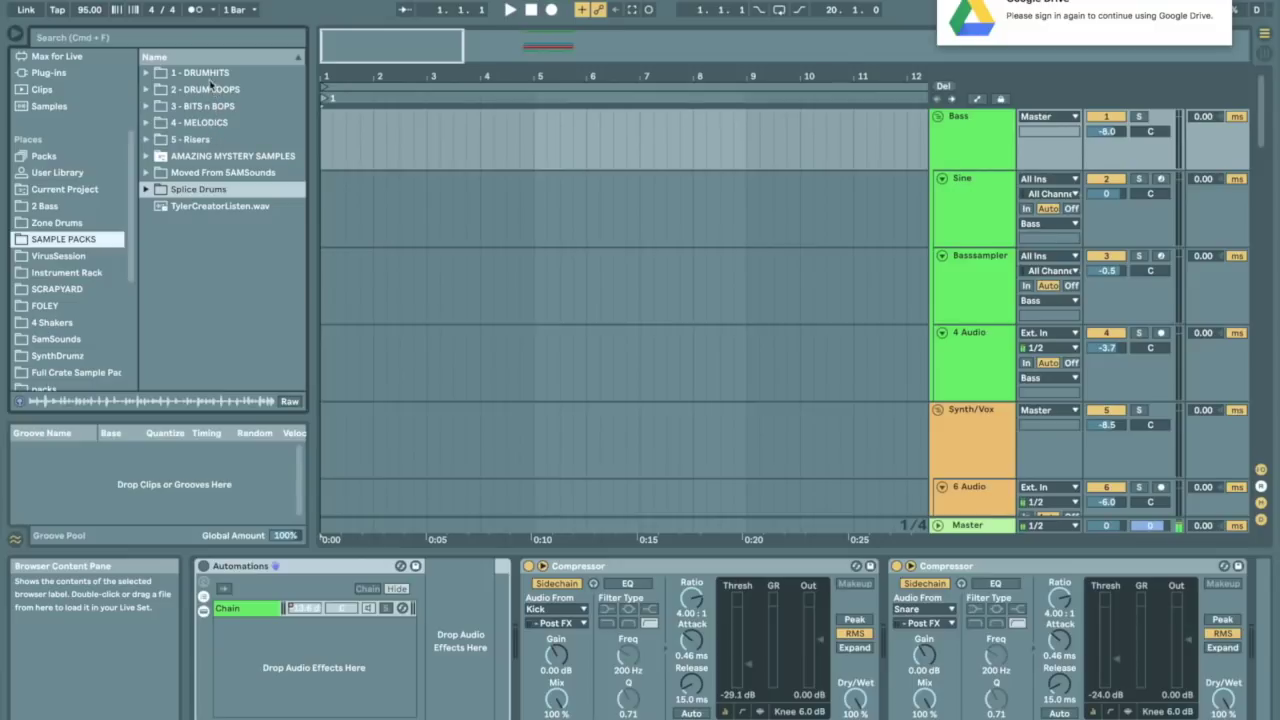
click(90, 256)
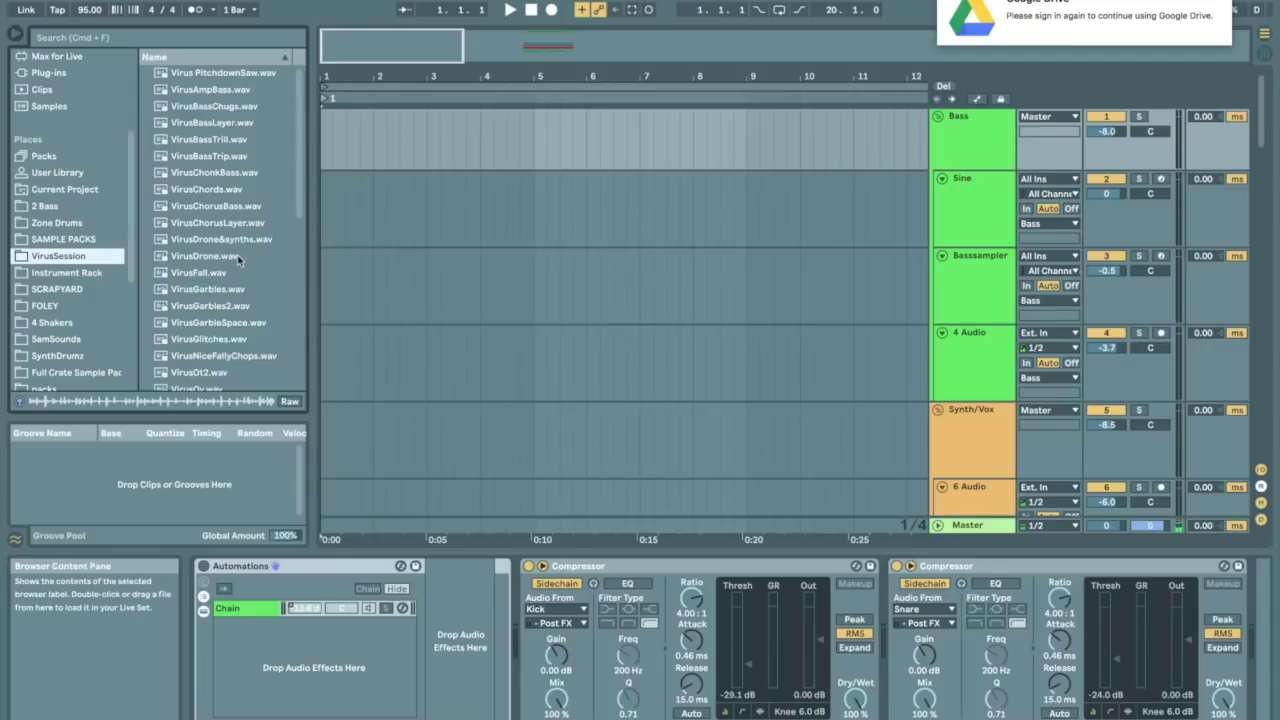
scroll(240, 260, down, 5)
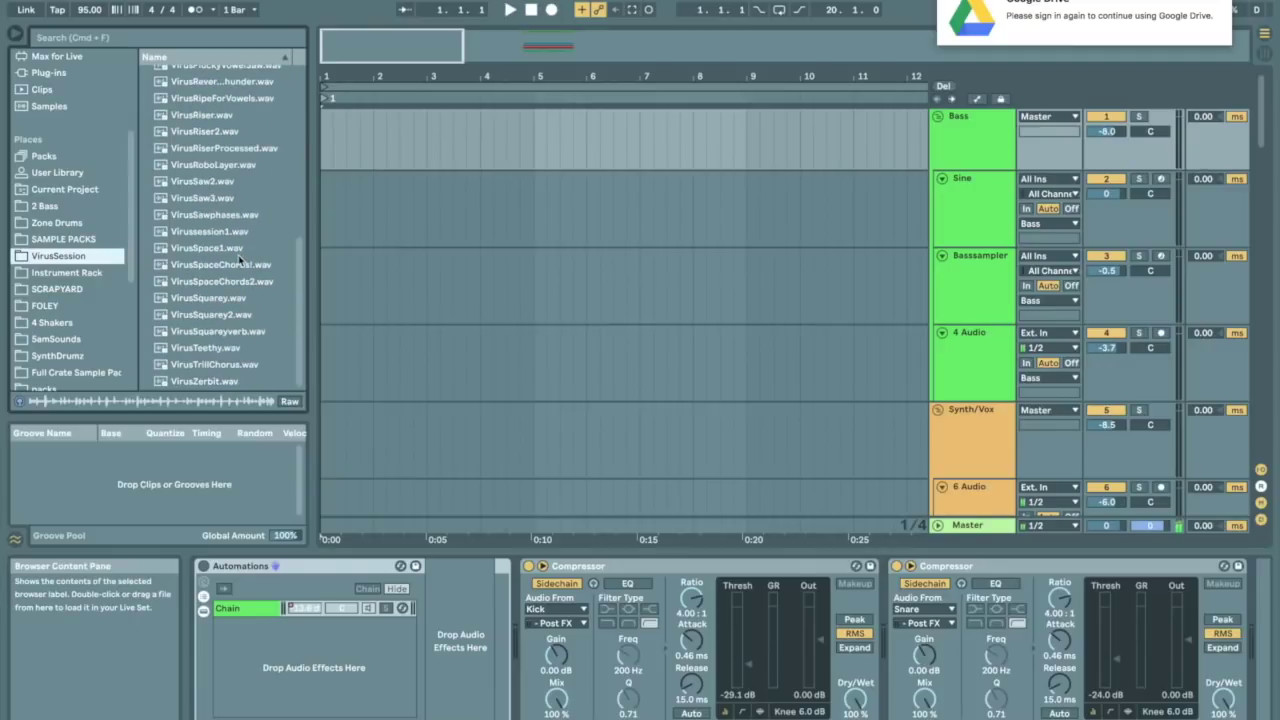
scroll(240, 260, up, 5)
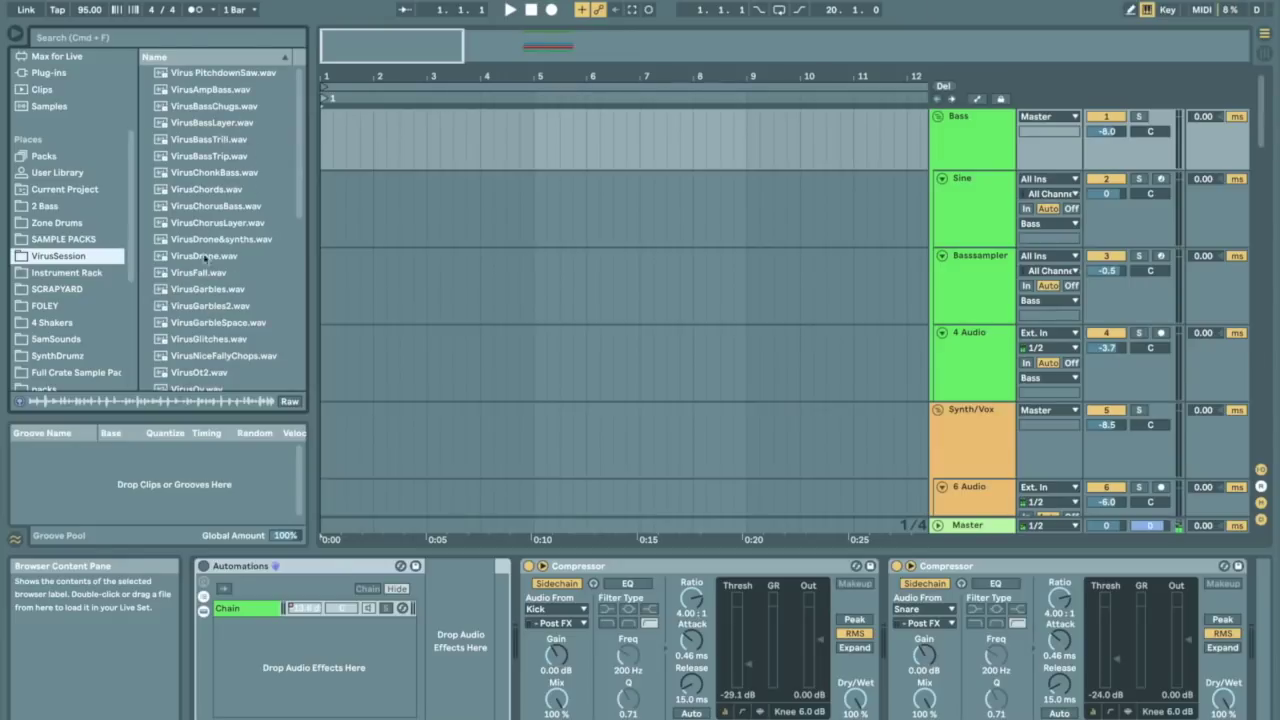
click(213, 158)
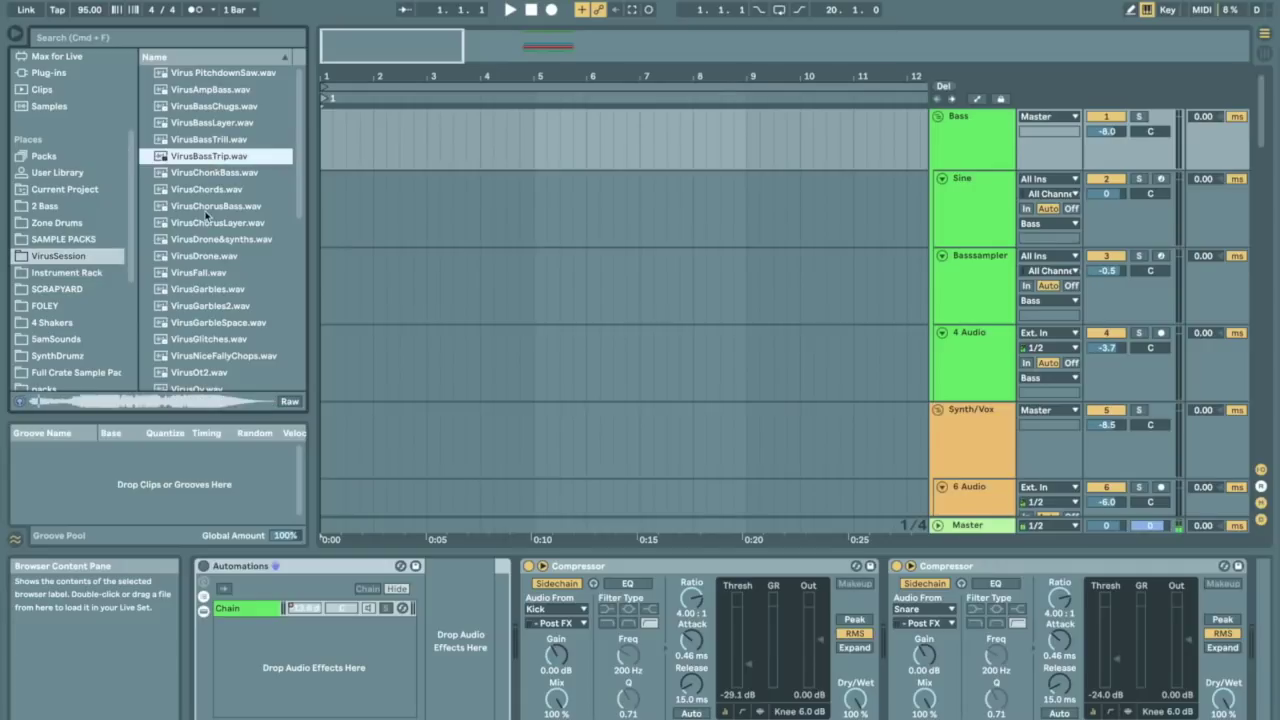
click(209, 207)
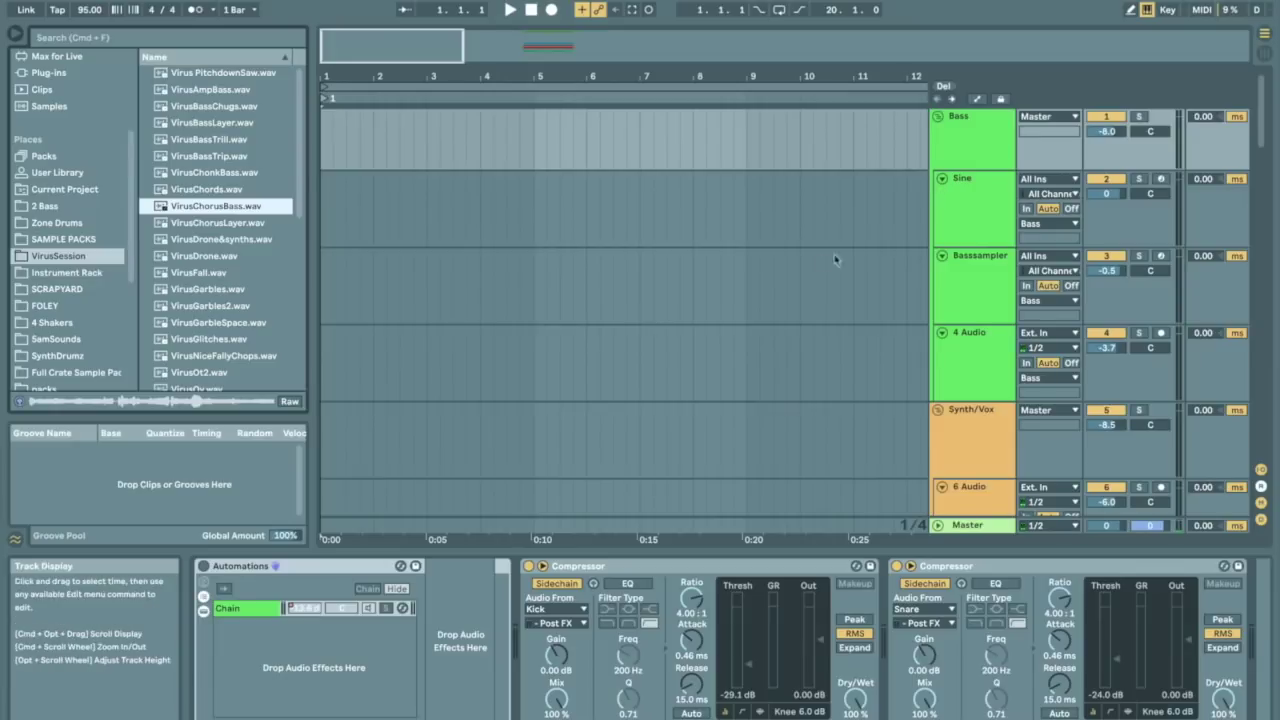
scroll(72, 288, down, 3)
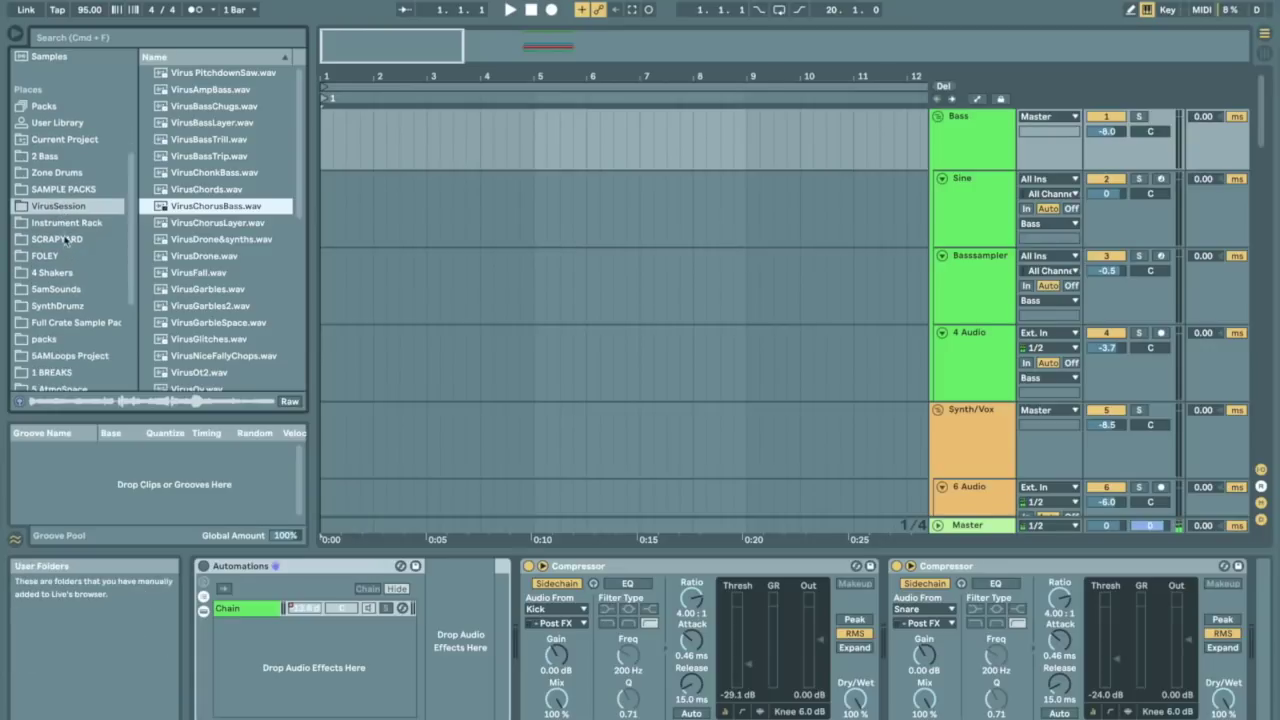
Preview the Alien-Dandy Lions, GnarlyPrawn, Qe Bruh, Zibblets and Atmo-Grainspace samples, then select Bass
click(58, 289)
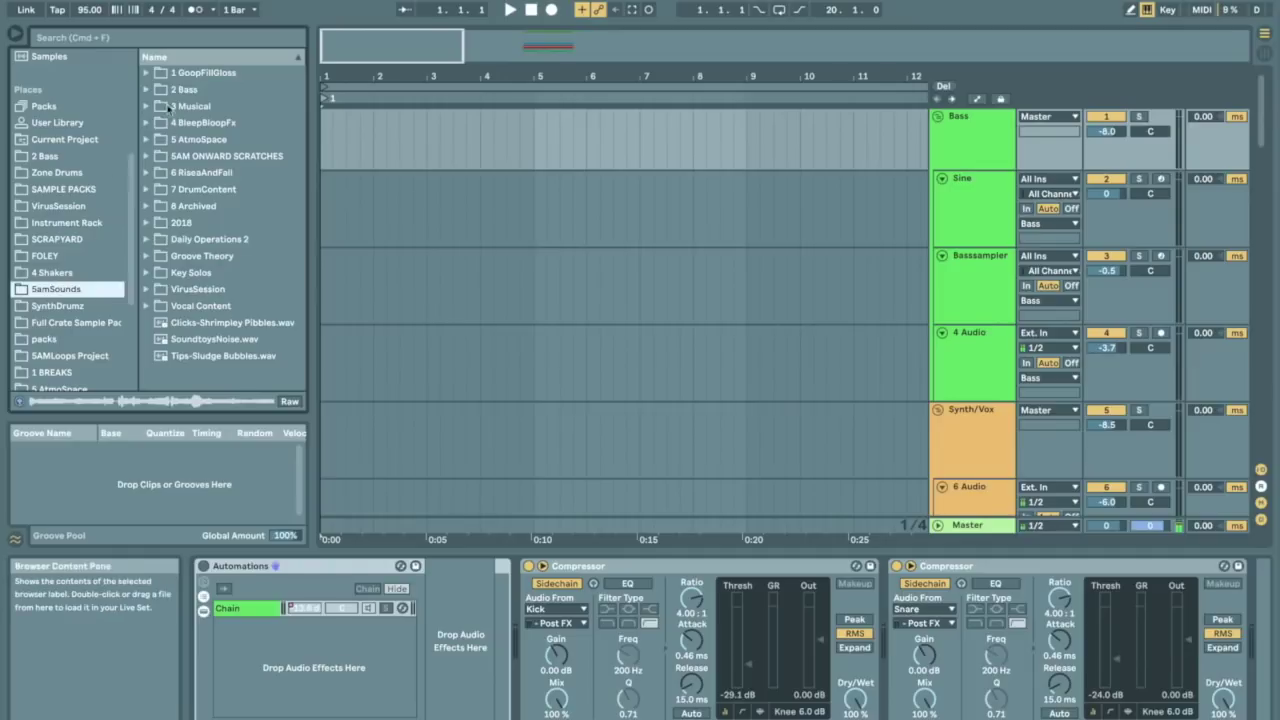
click(147, 73)
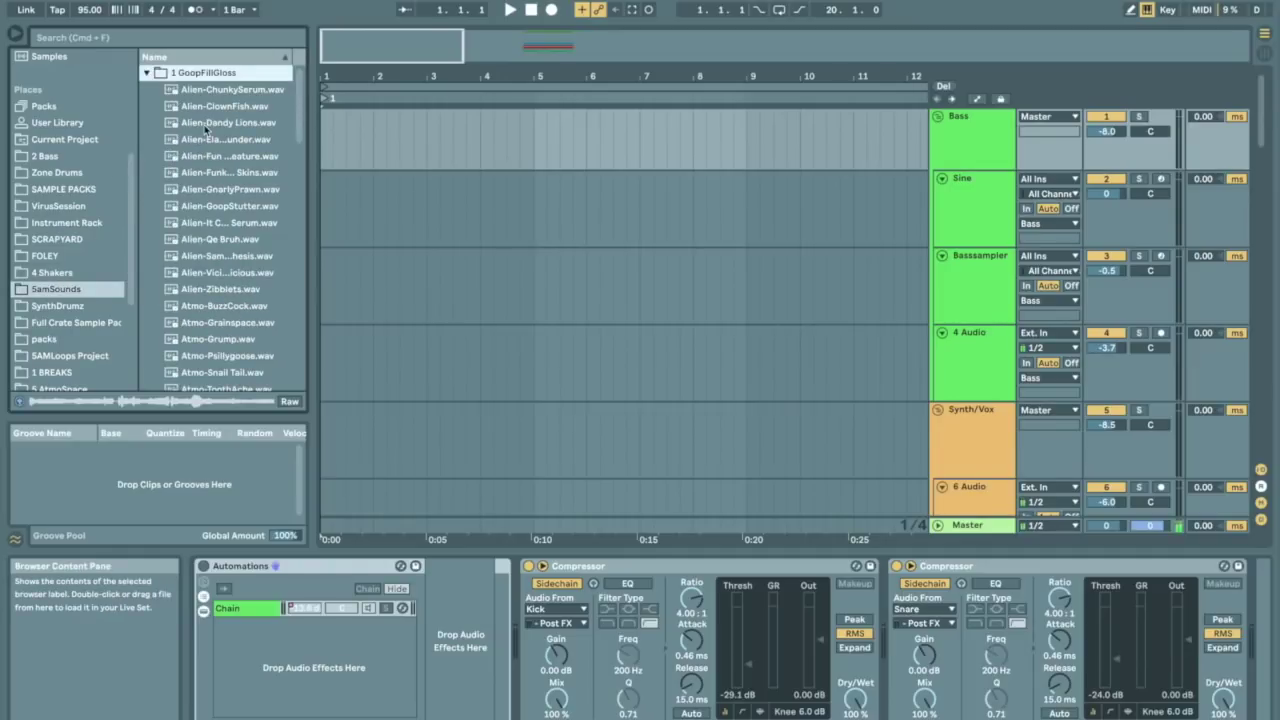
click(205, 124)
click(213, 191)
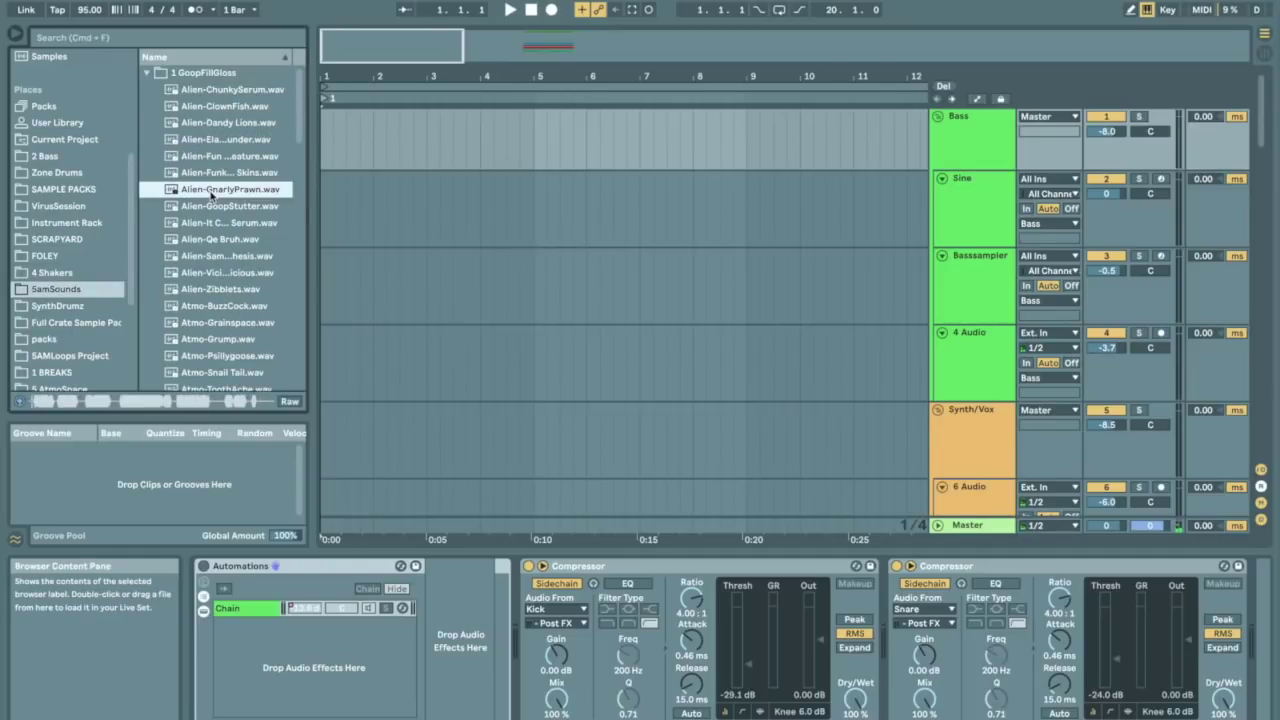
click(197, 239)
scroll(208, 250, down, 2)
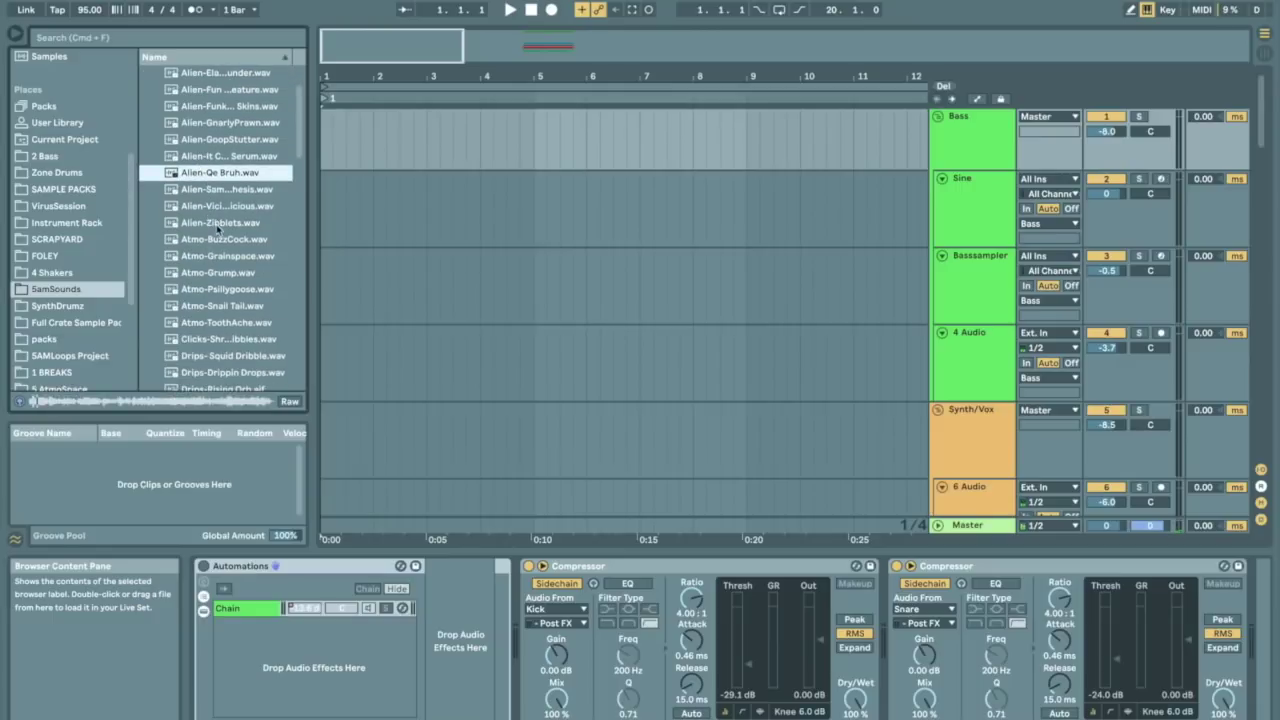
click(218, 226)
scroll(218, 228, down, 1)
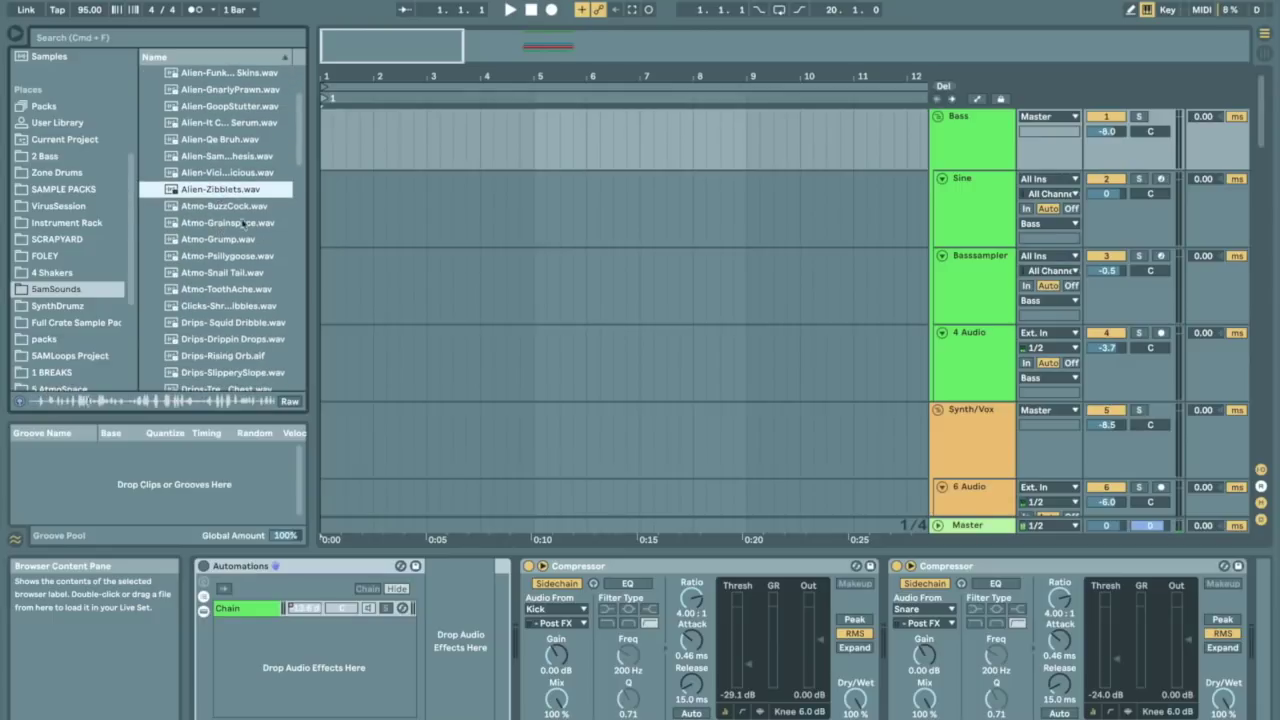
click(240, 223)
scroll(242, 226, down, 2)
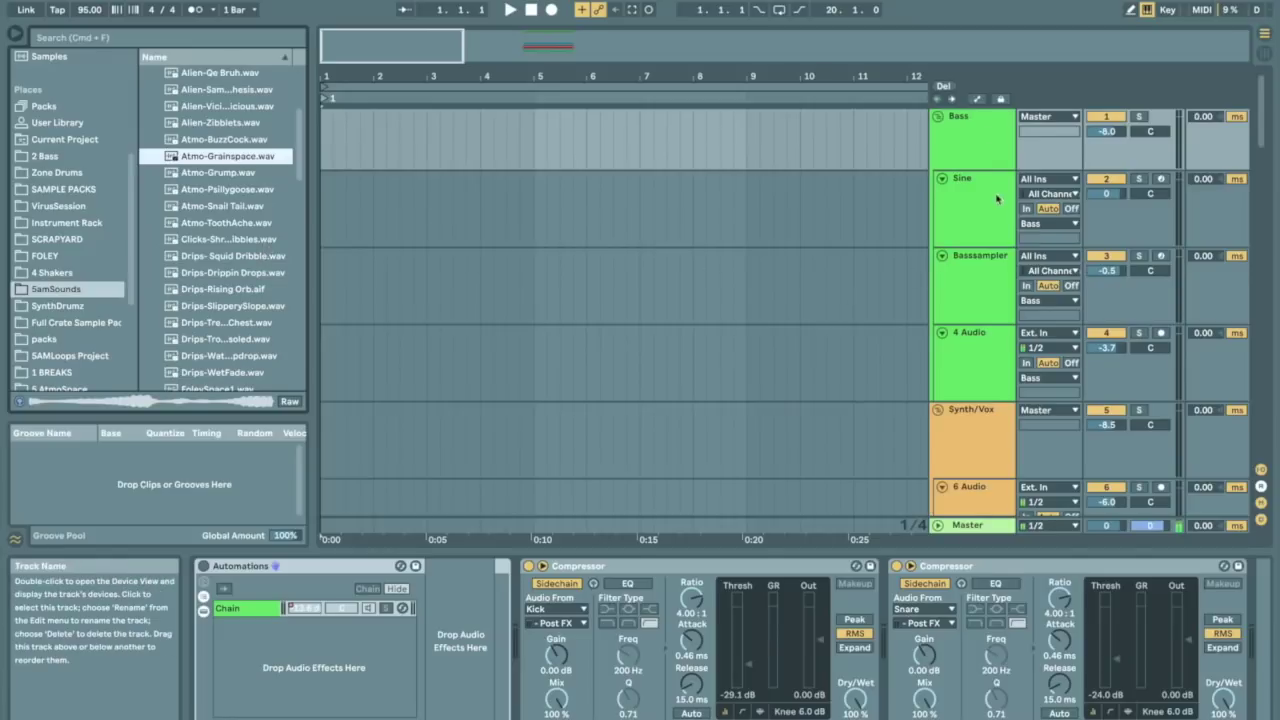
click(945, 162)
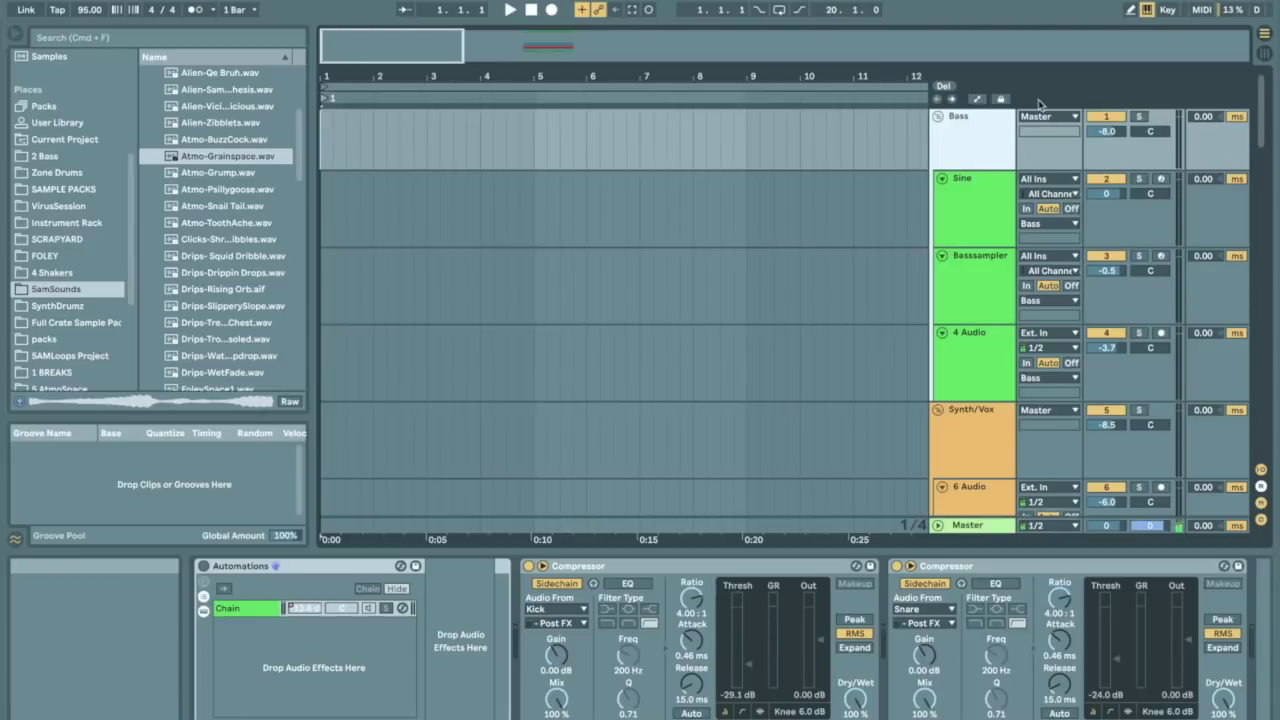
click(1118, 209)
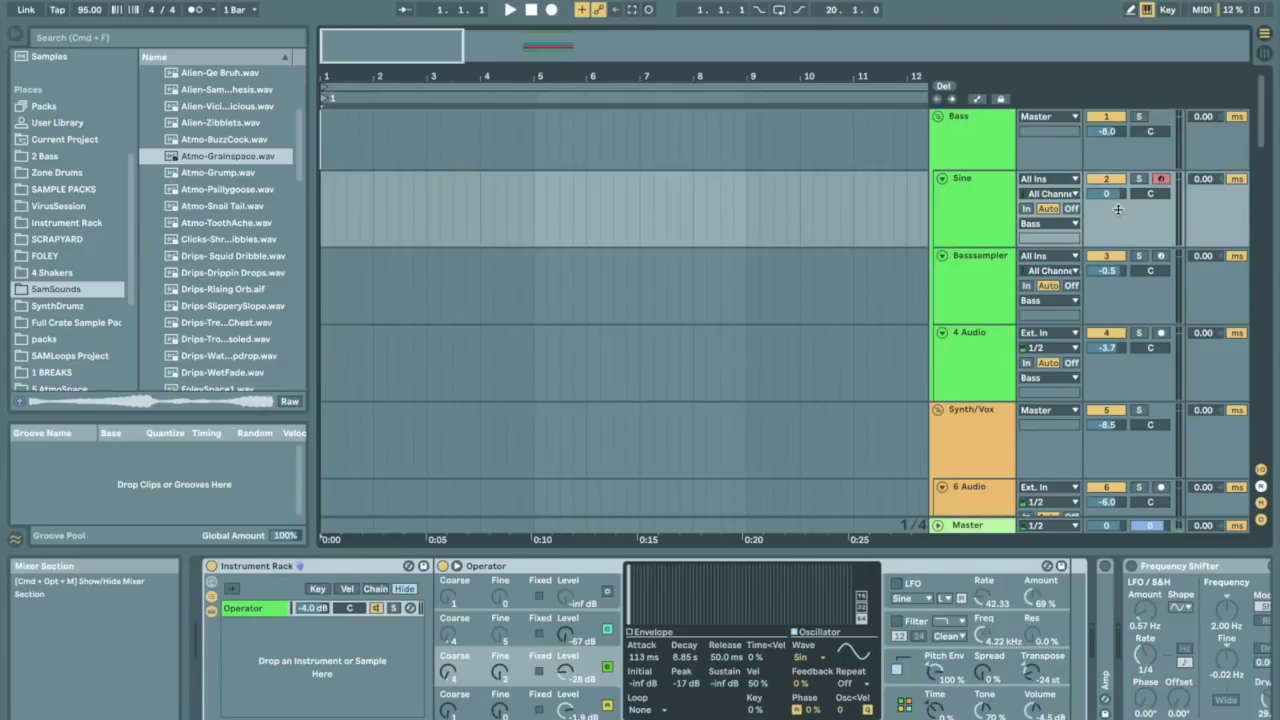
click(968, 212)
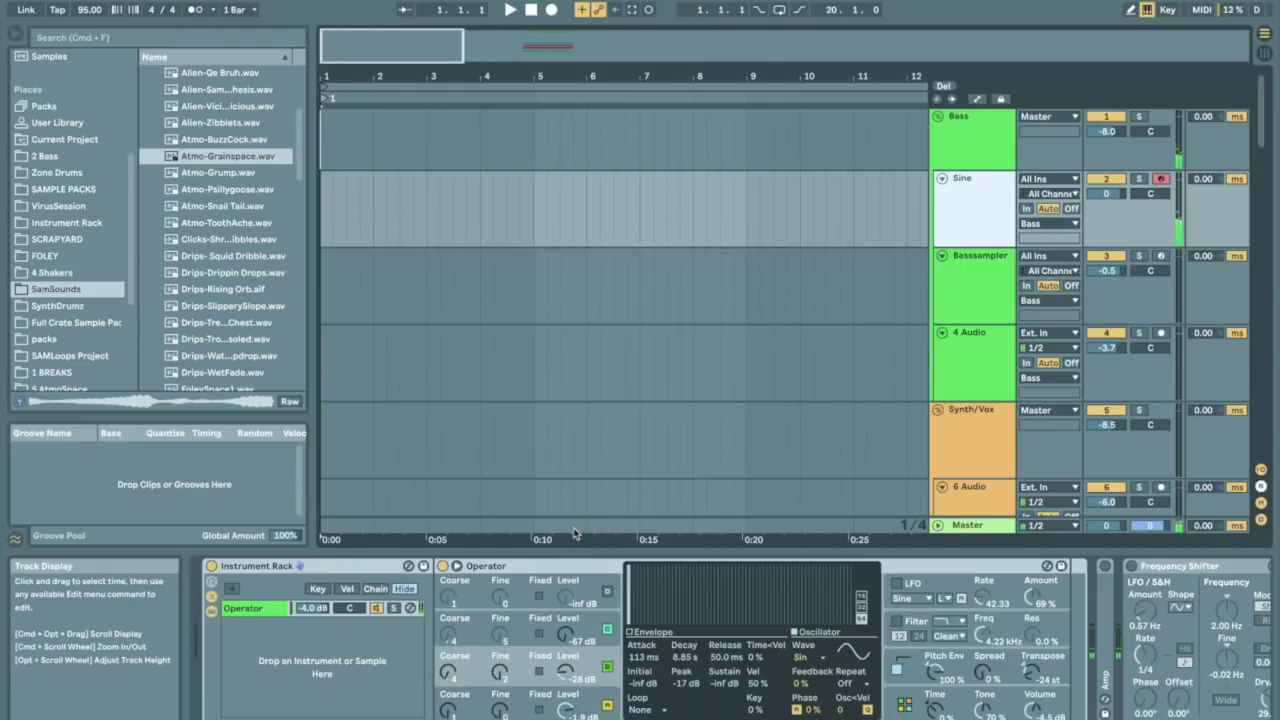
click(323, 226)
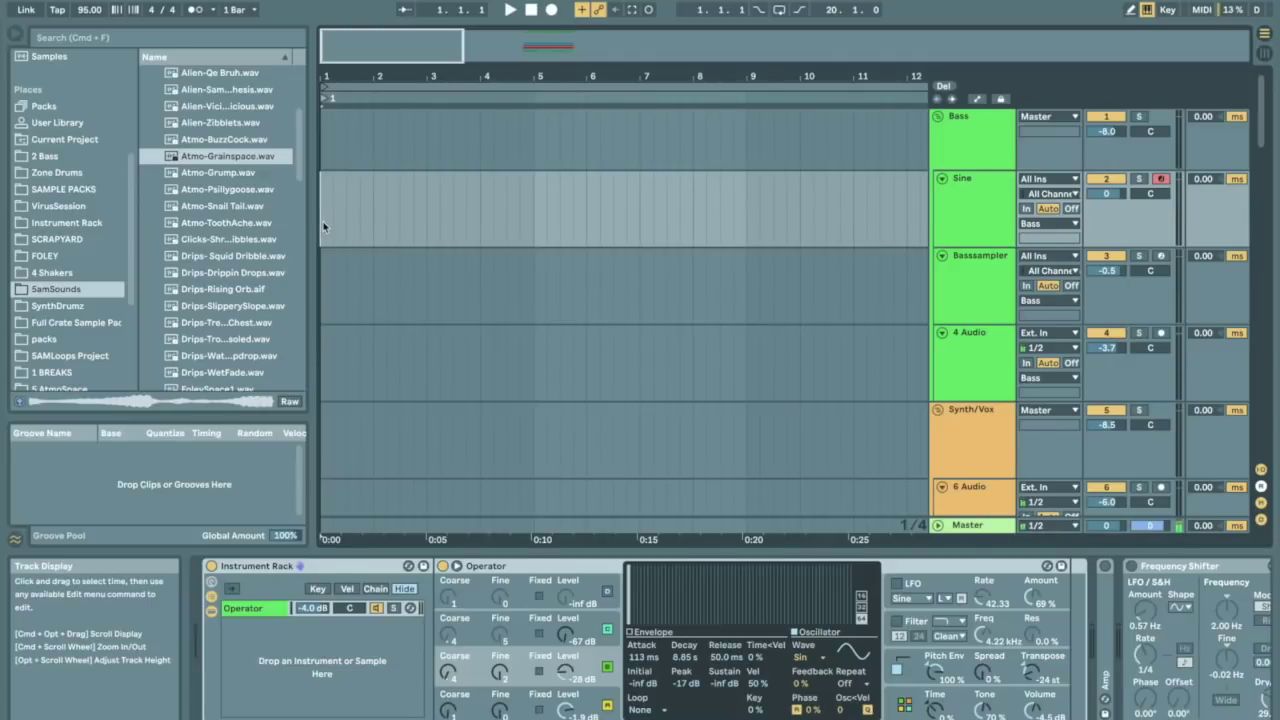
Arm Basssampler, load Bass- Keota Learning.wav into BassSampler2, and disarm the Sine track
click(976, 290)
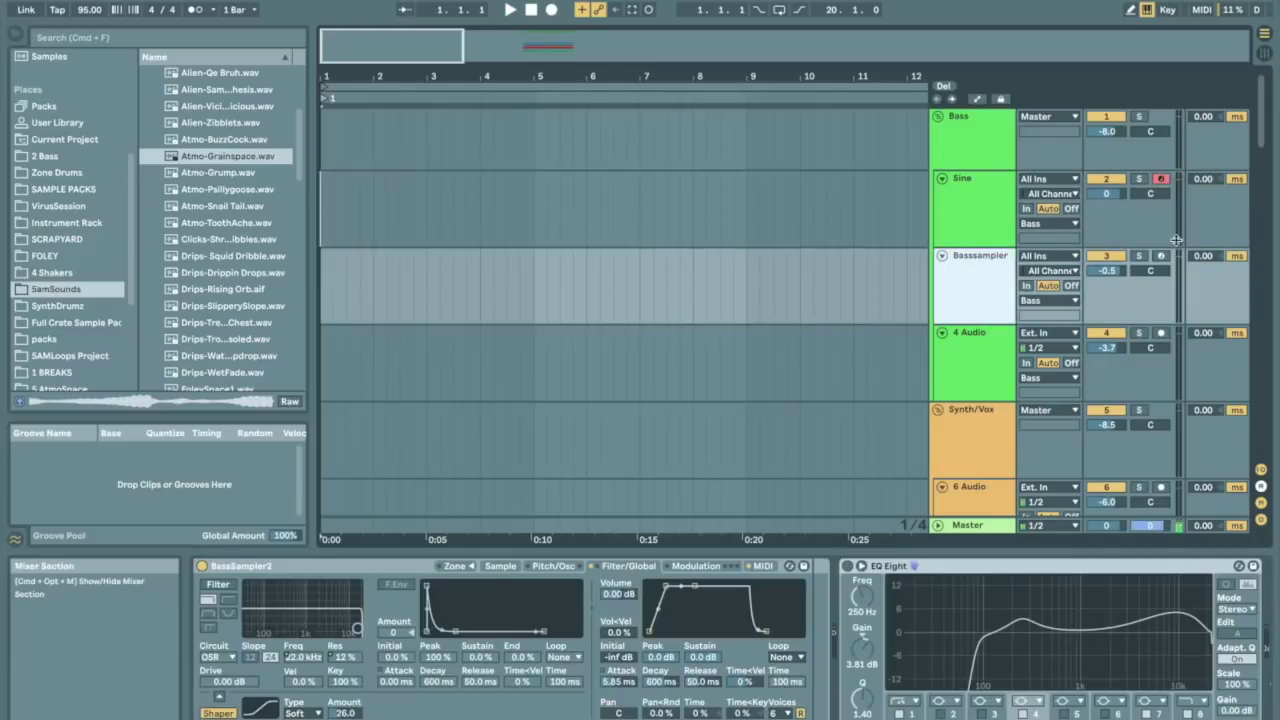
click(1161, 256)
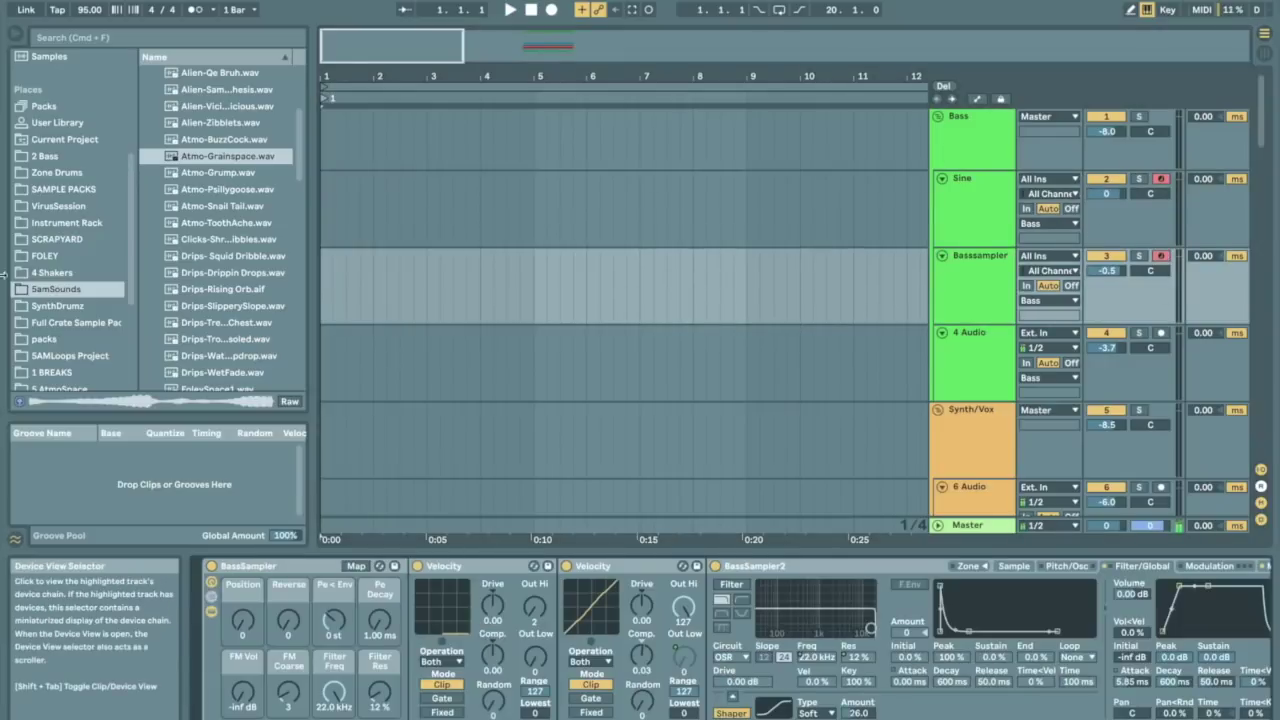
click(1013, 566)
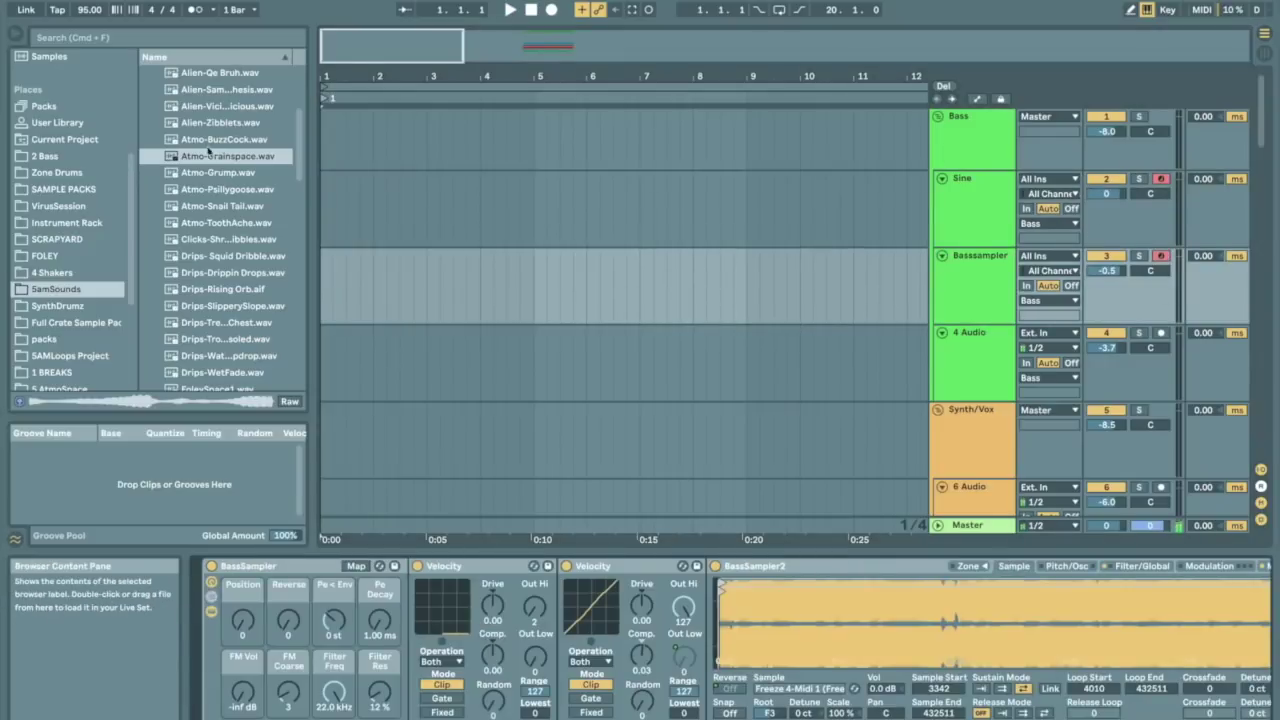
click(40, 156)
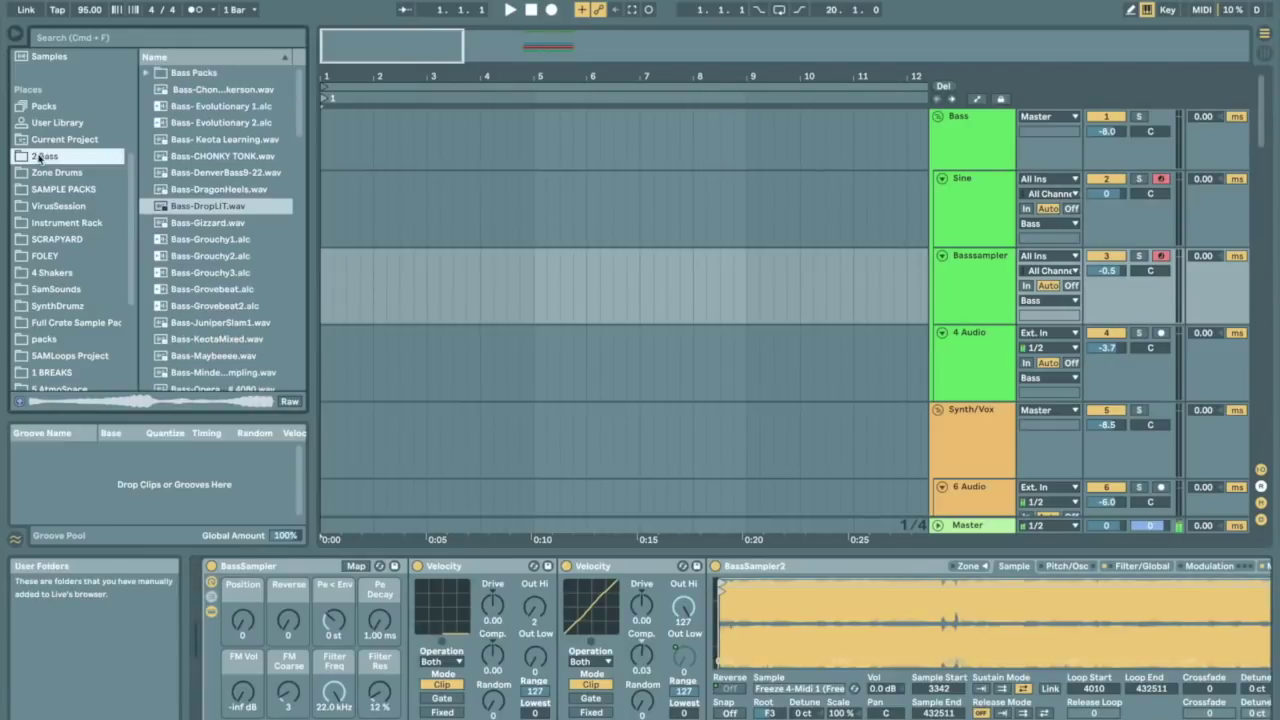
double_click(220, 141)
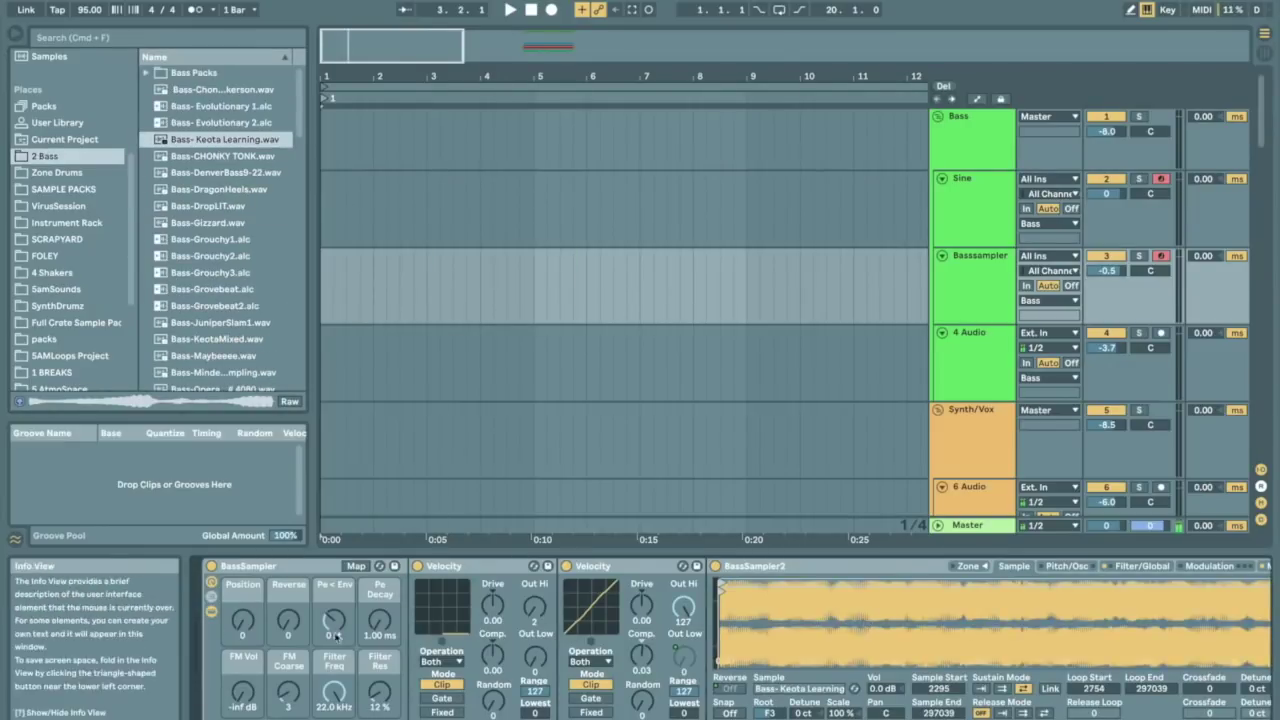
click(1161, 179)
Set the BassSampler macros to Position 59, Reverse 127 and FM Vol about -19 dB
drag(242, 620, 242, 562)
drag(288, 620, 288, 515)
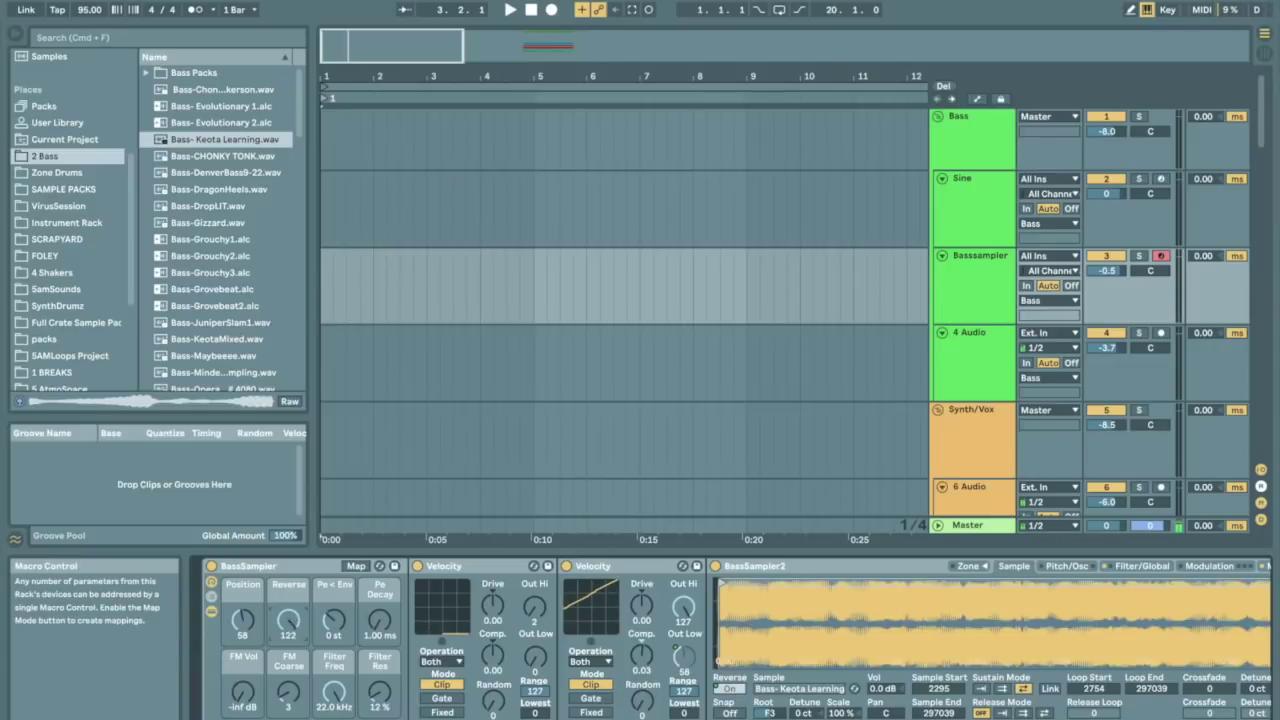
scroll(293, 627, up, 5)
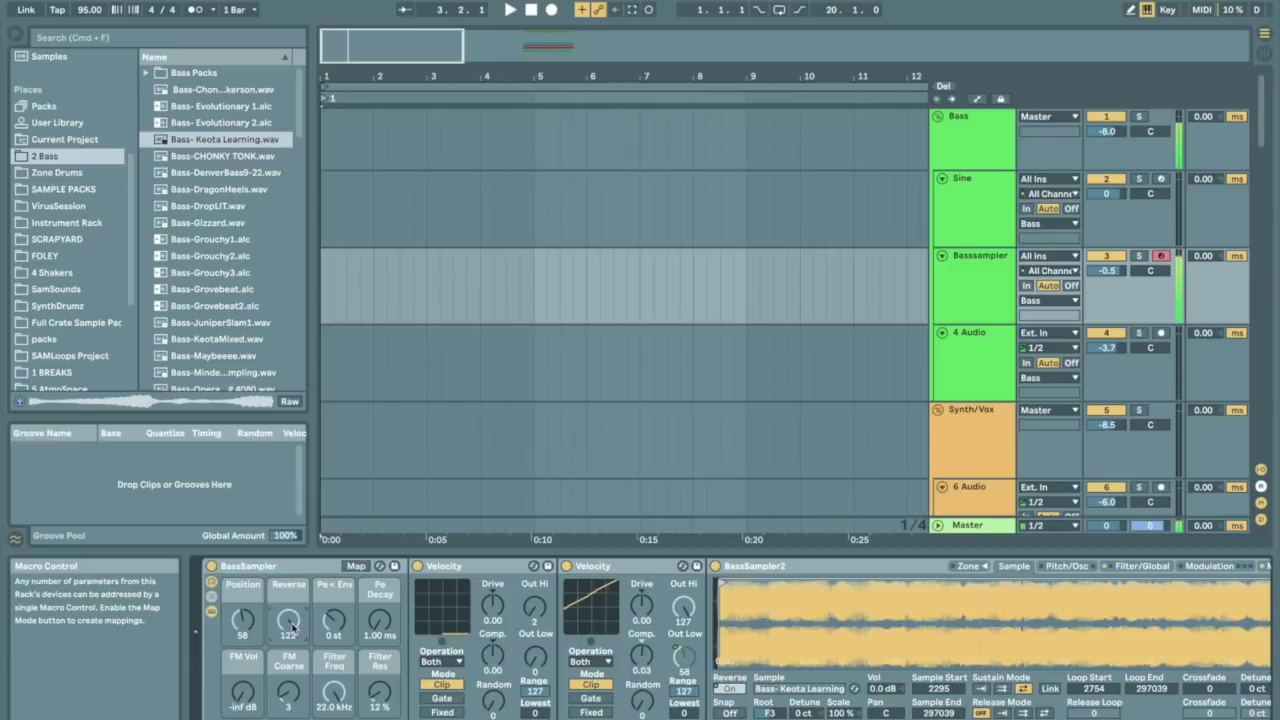
scroll(245, 622, down, 10)
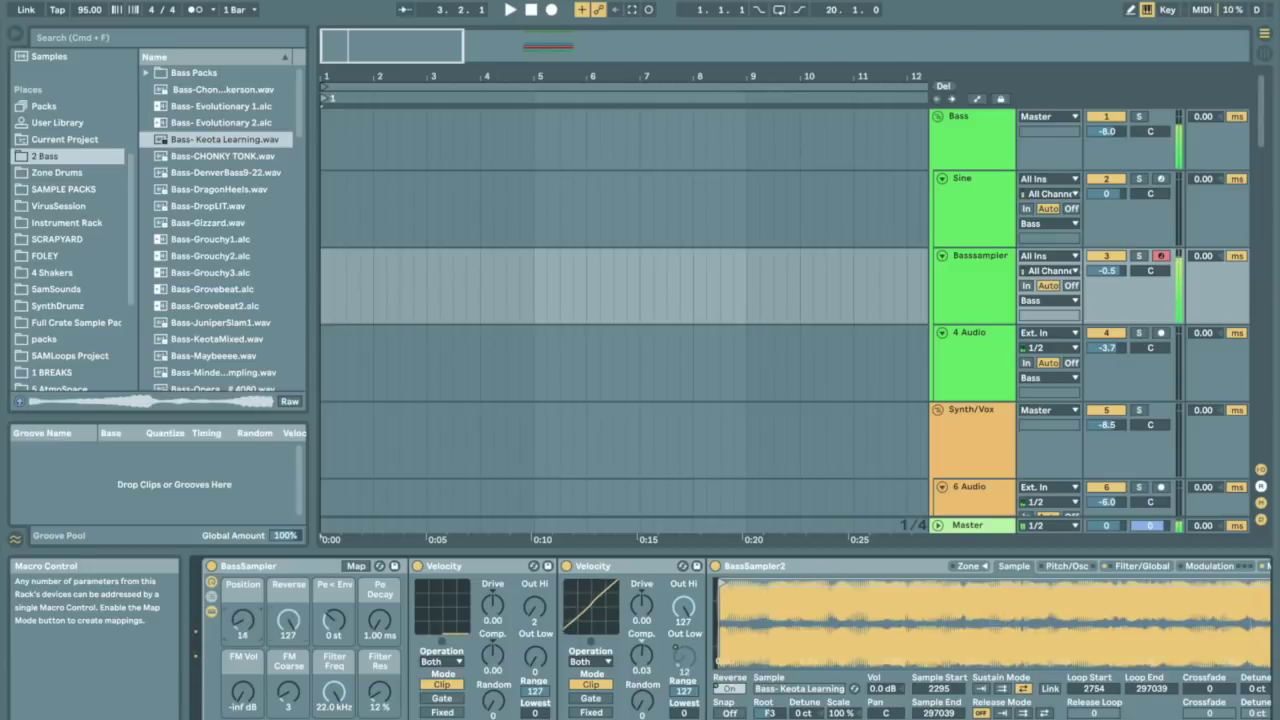
scroll(290, 700, up, 4)
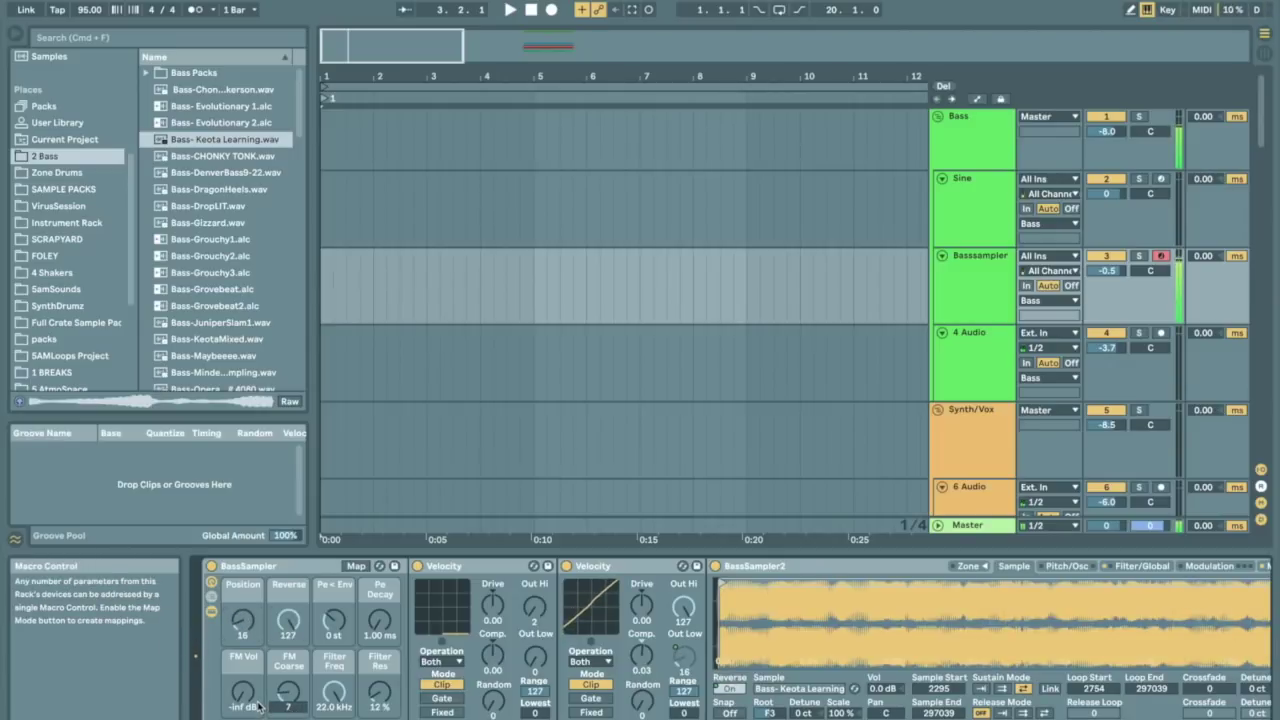
drag(258, 706, 258, 680)
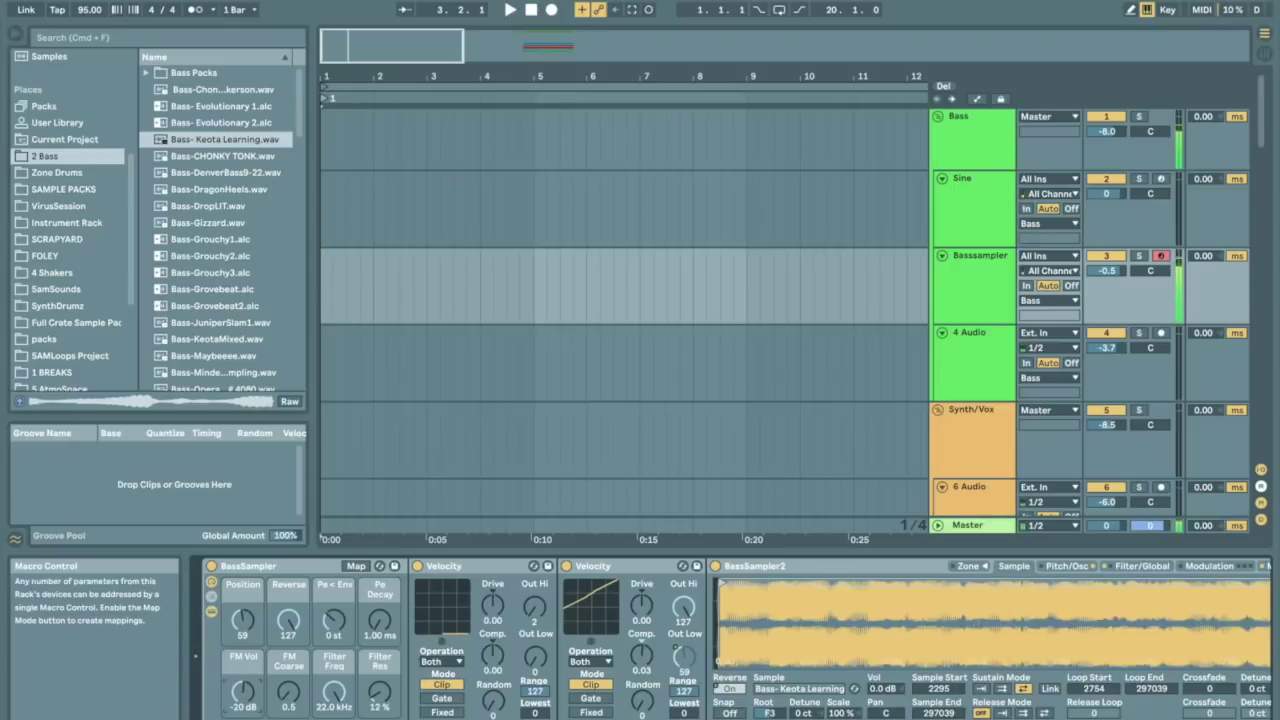
click(1066, 566)
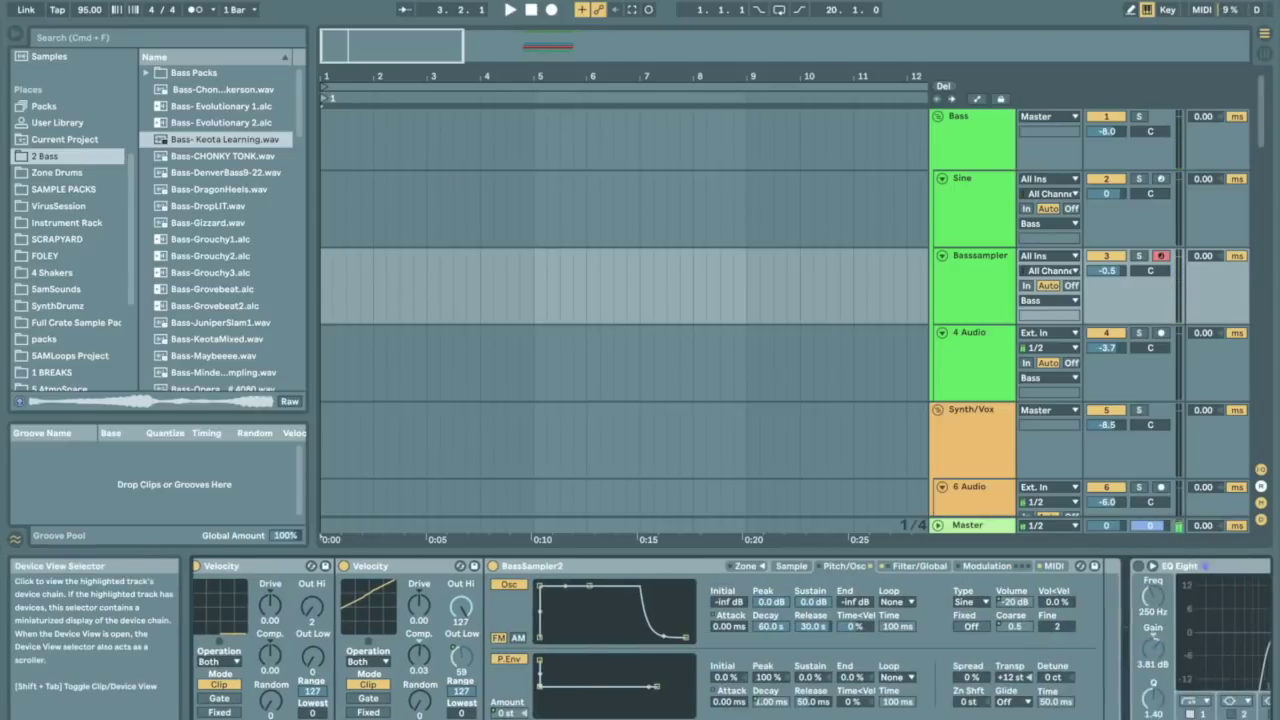
scroll(243, 707, up, 3)
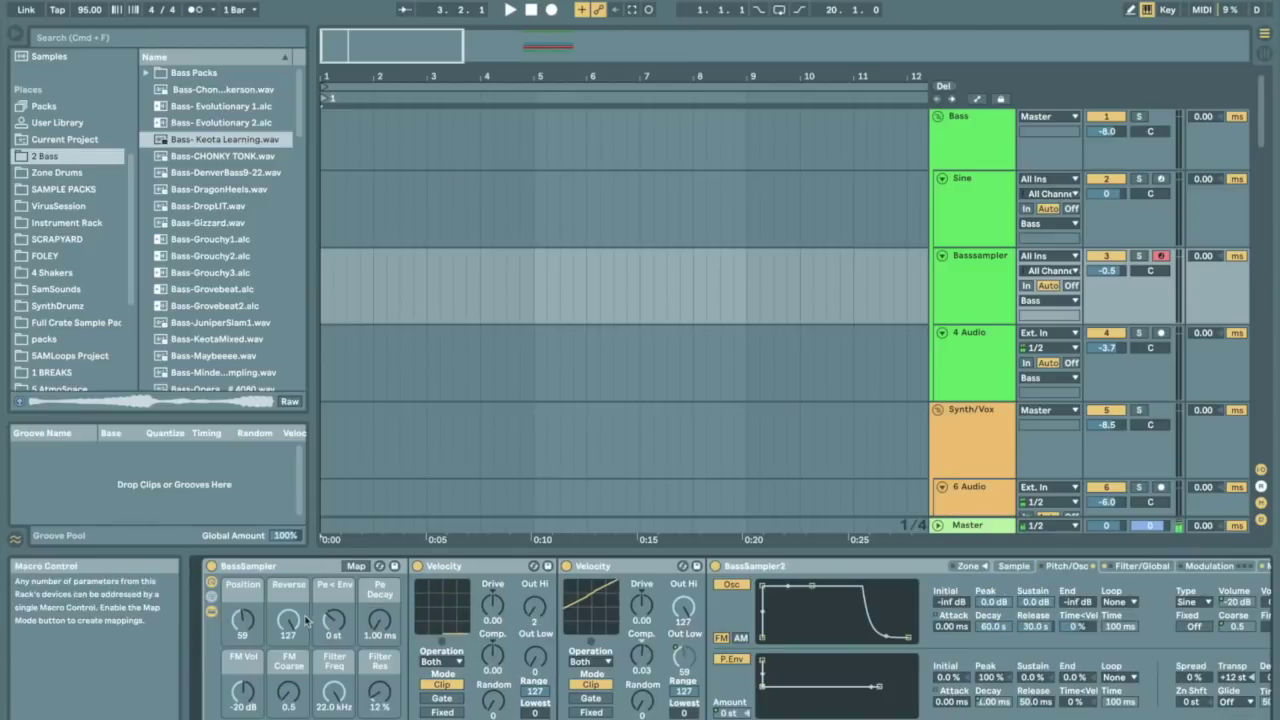
scroll(243, 707, down, 5)
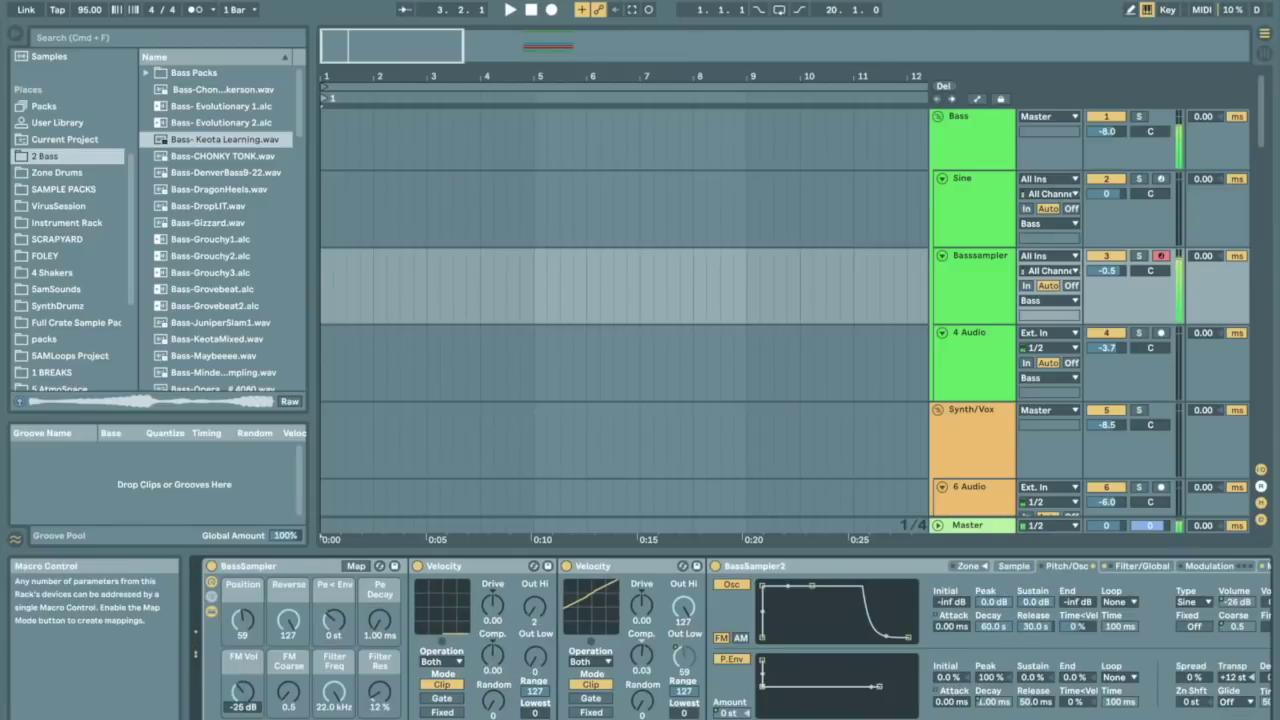
click(980, 352)
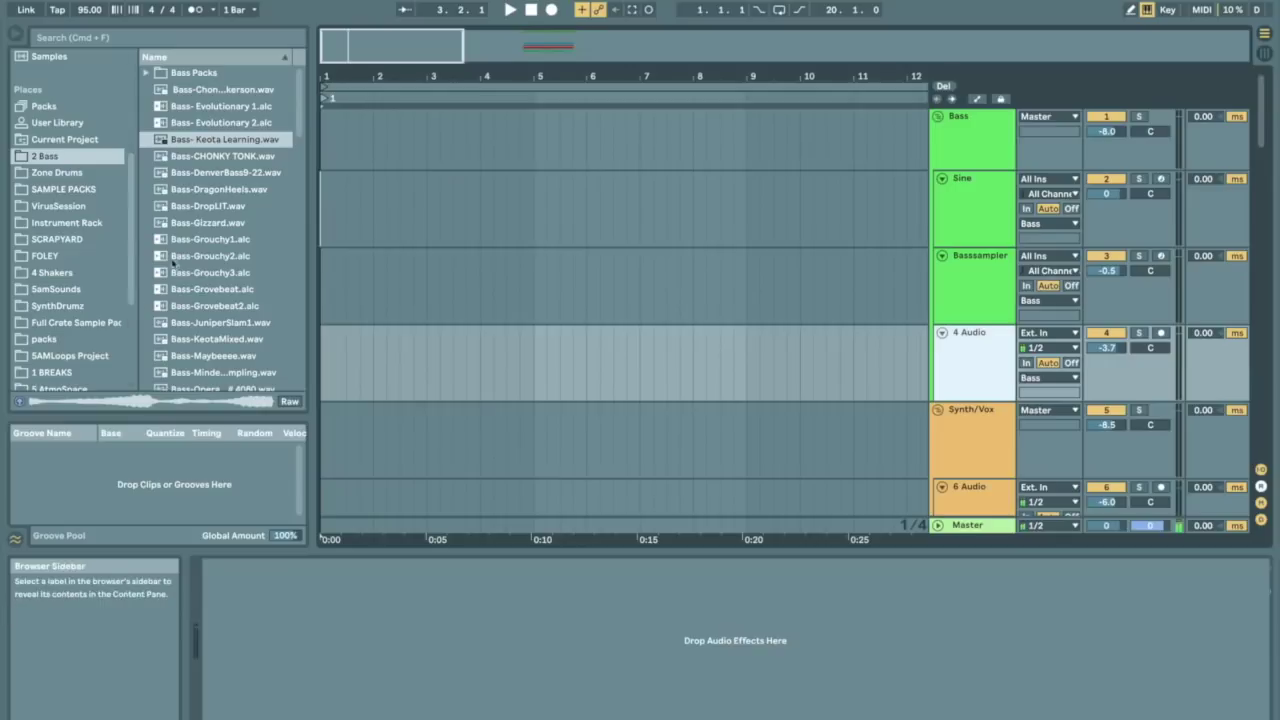
mouse_move(205, 338)
mouse_down()
mouse_move(371, 358)
mouse_move(226, 343)
mouse_up()
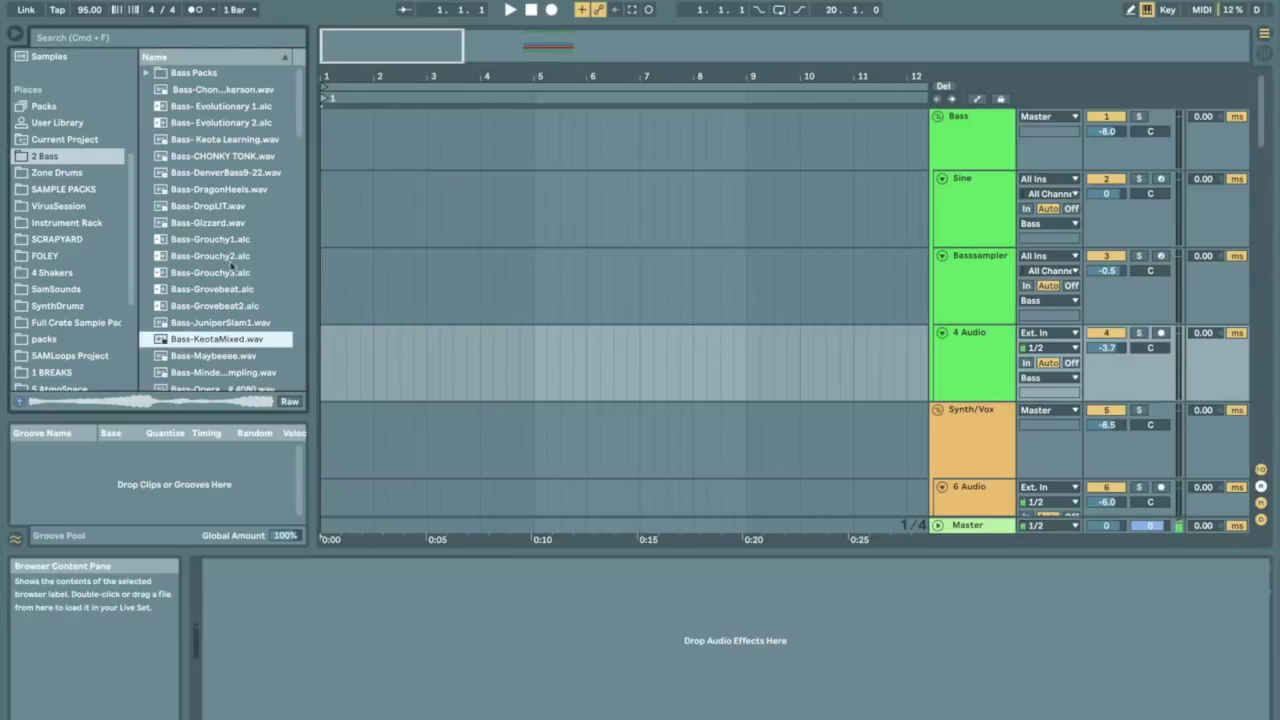
scroll(629, 366, down, 5)
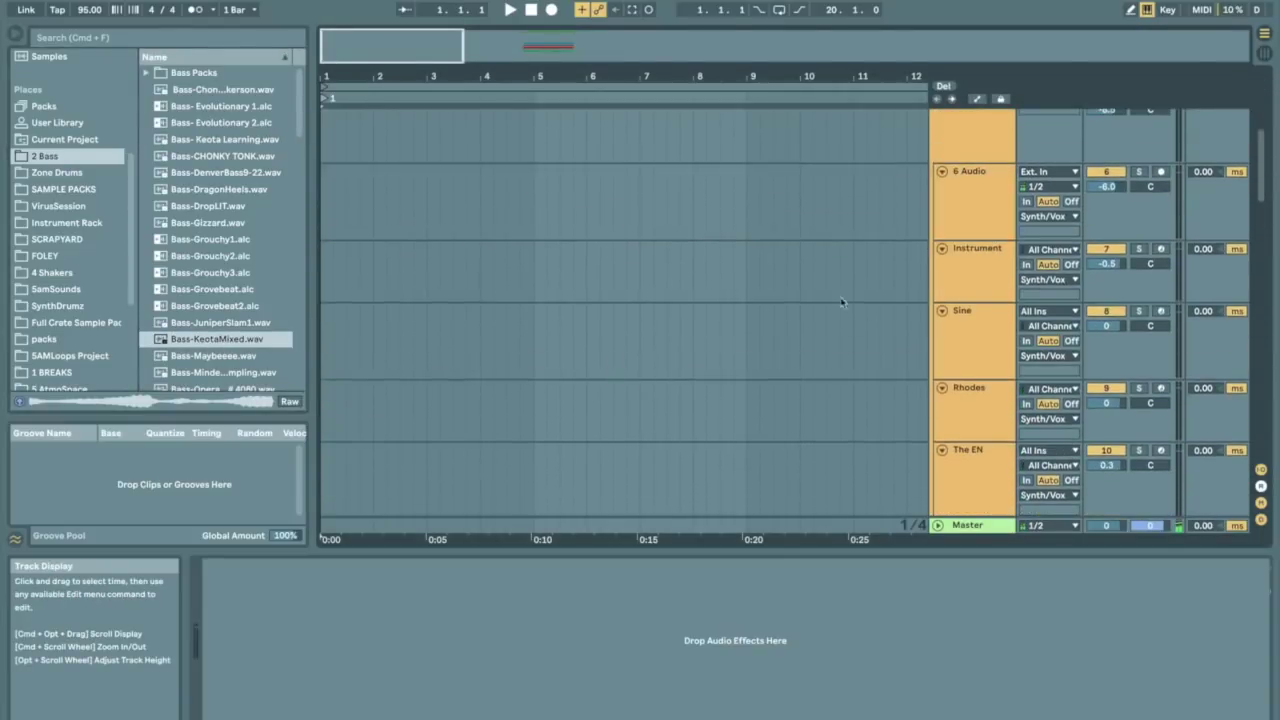
click(935, 137)
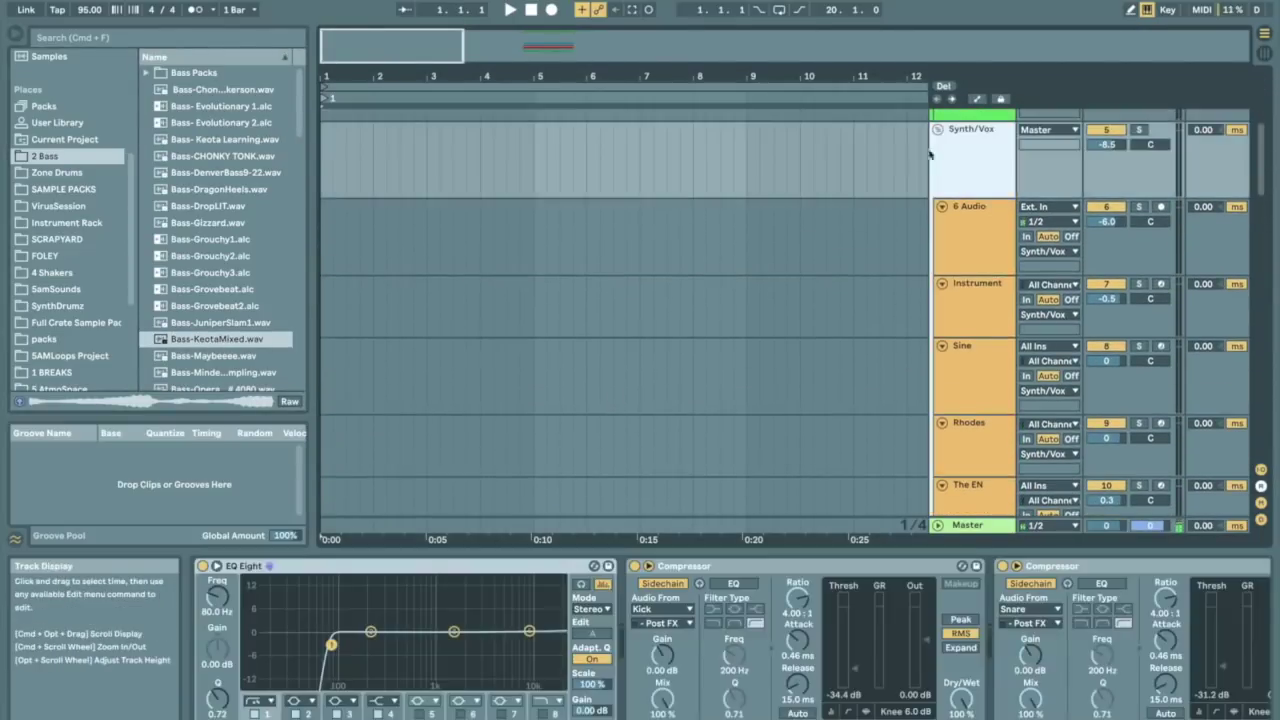
click(714, 567)
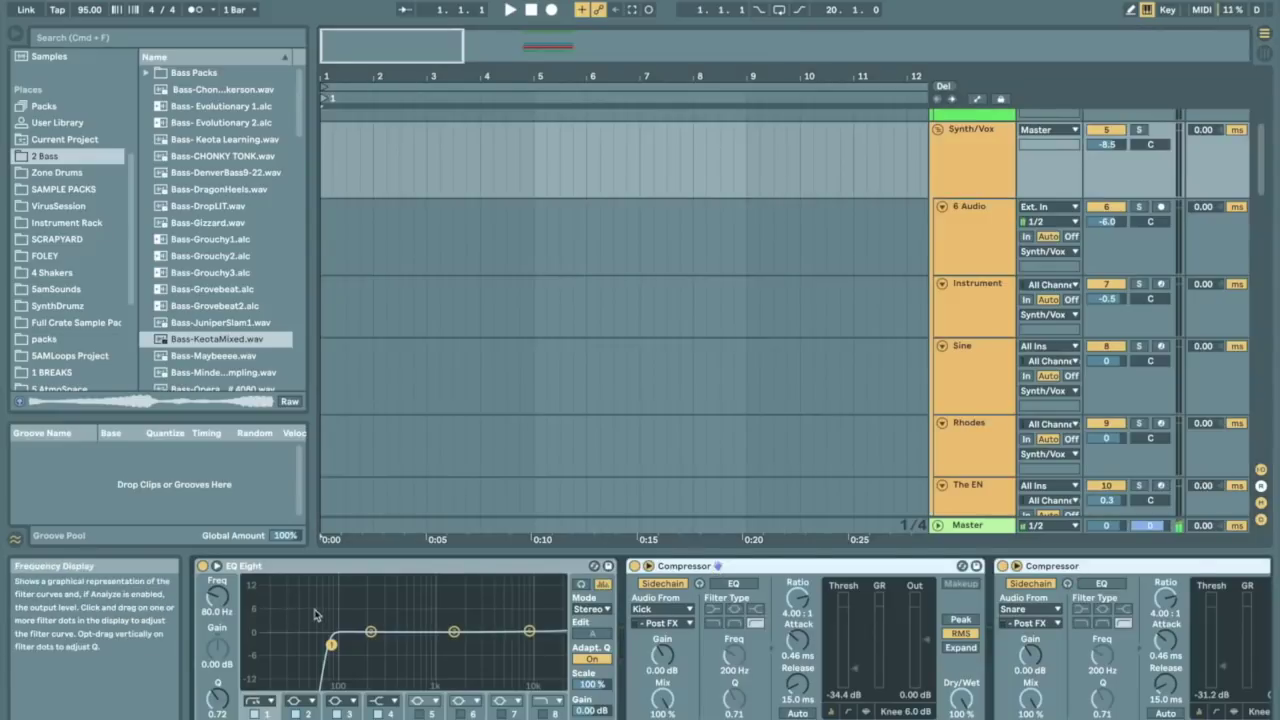
click(318, 570)
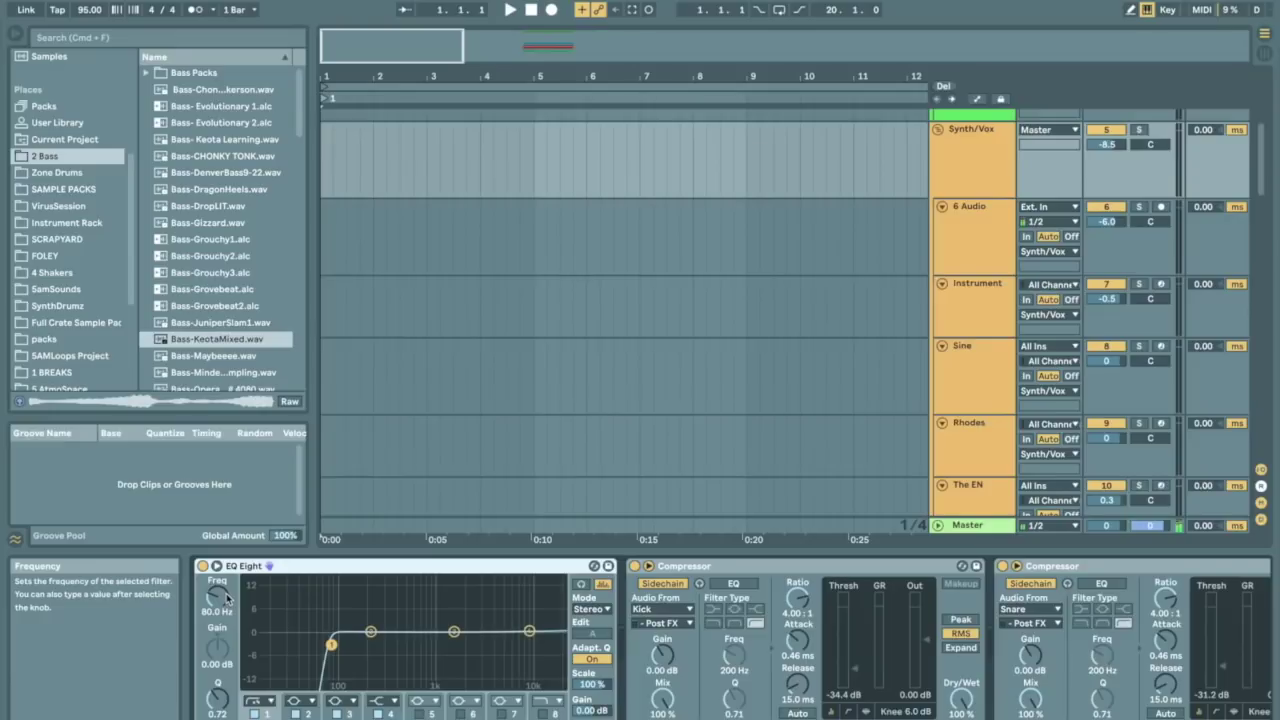
scroll(972, 240, up, 5)
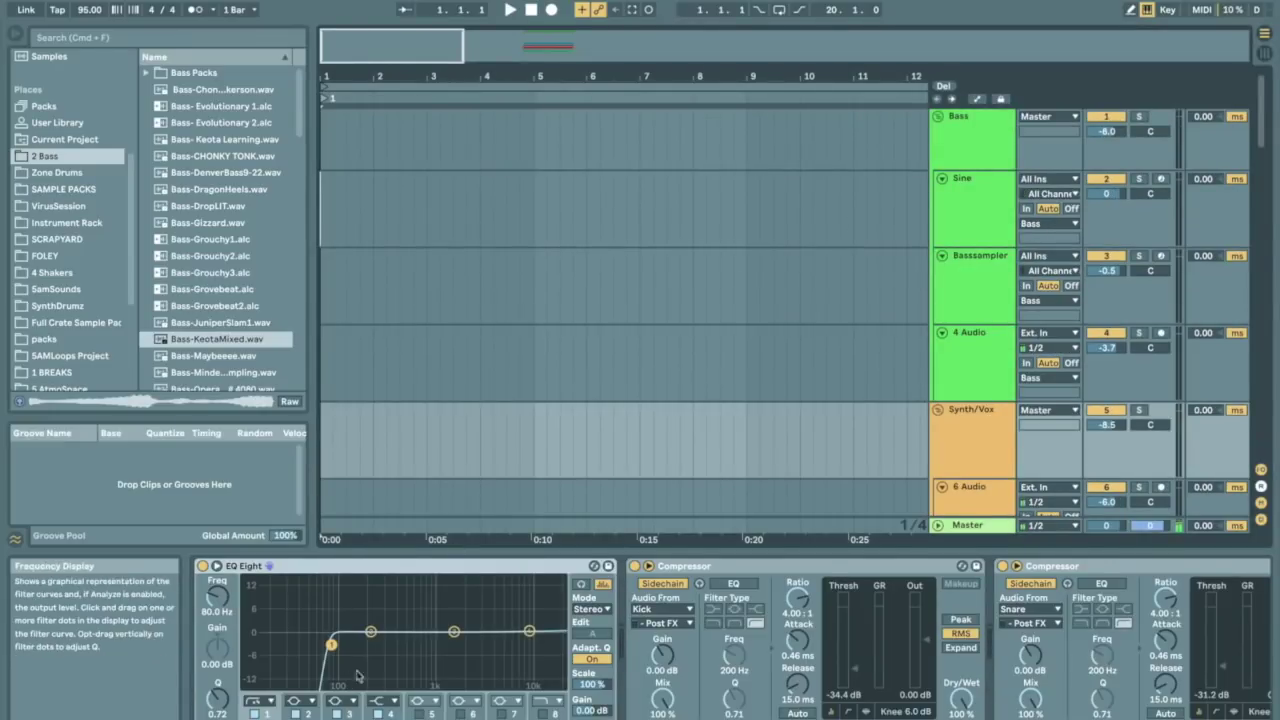
scroll(922, 250, down, 3)
scroll(920, 247, down, 10)
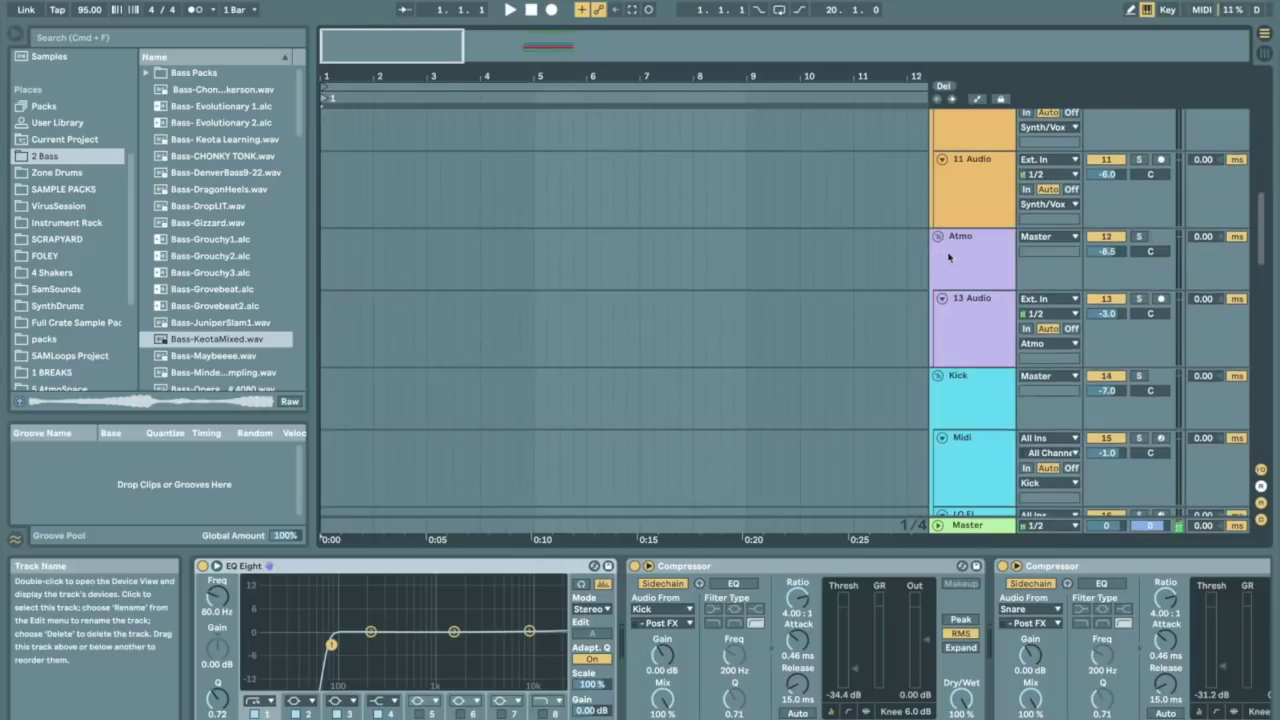
click(963, 265)
scroll(994, 286, down, 1)
scroll(1004, 292, down, 4)
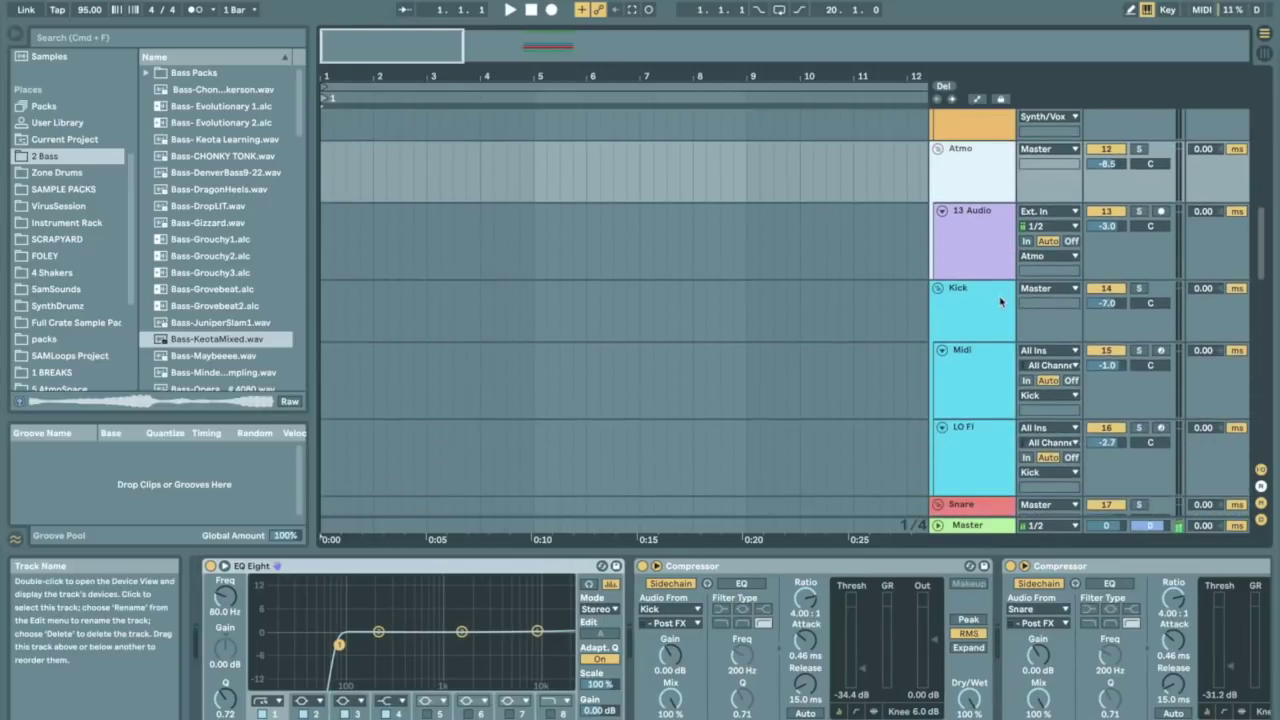
click(1003, 298)
scroll(1003, 300, down, 10)
click(982, 245)
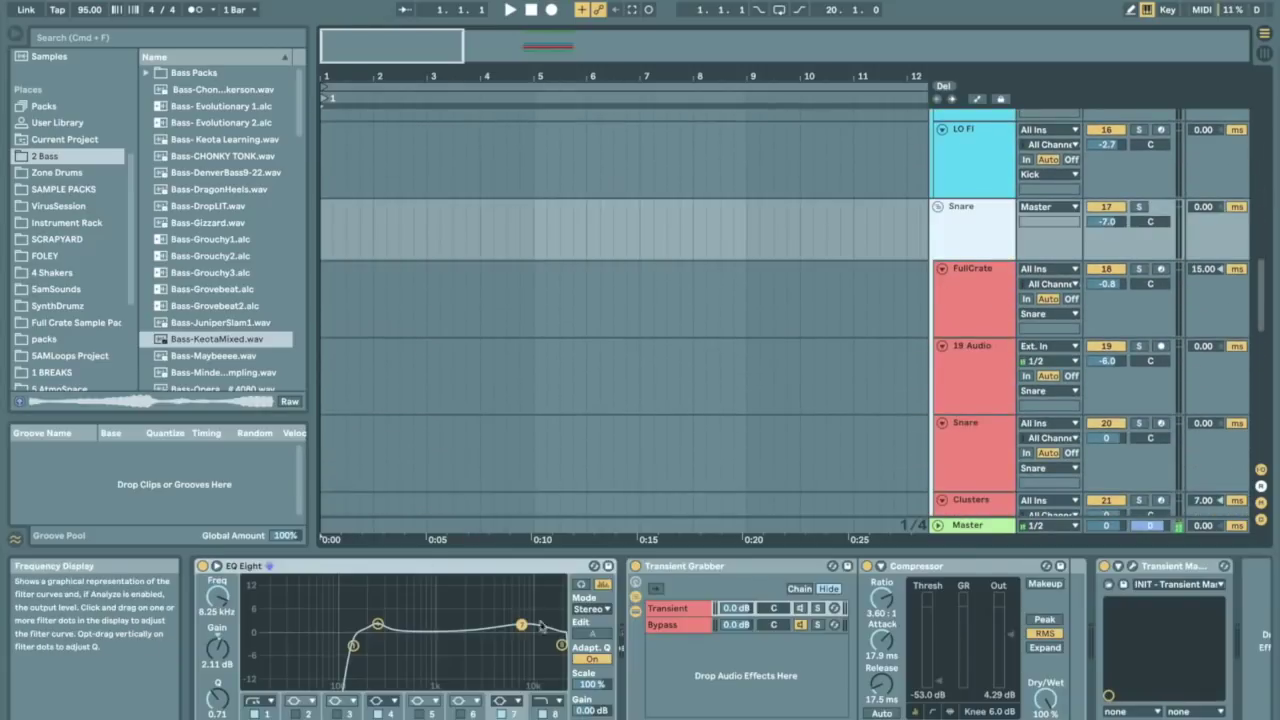
scroll(1000, 291, down, 8)
click(999, 291)
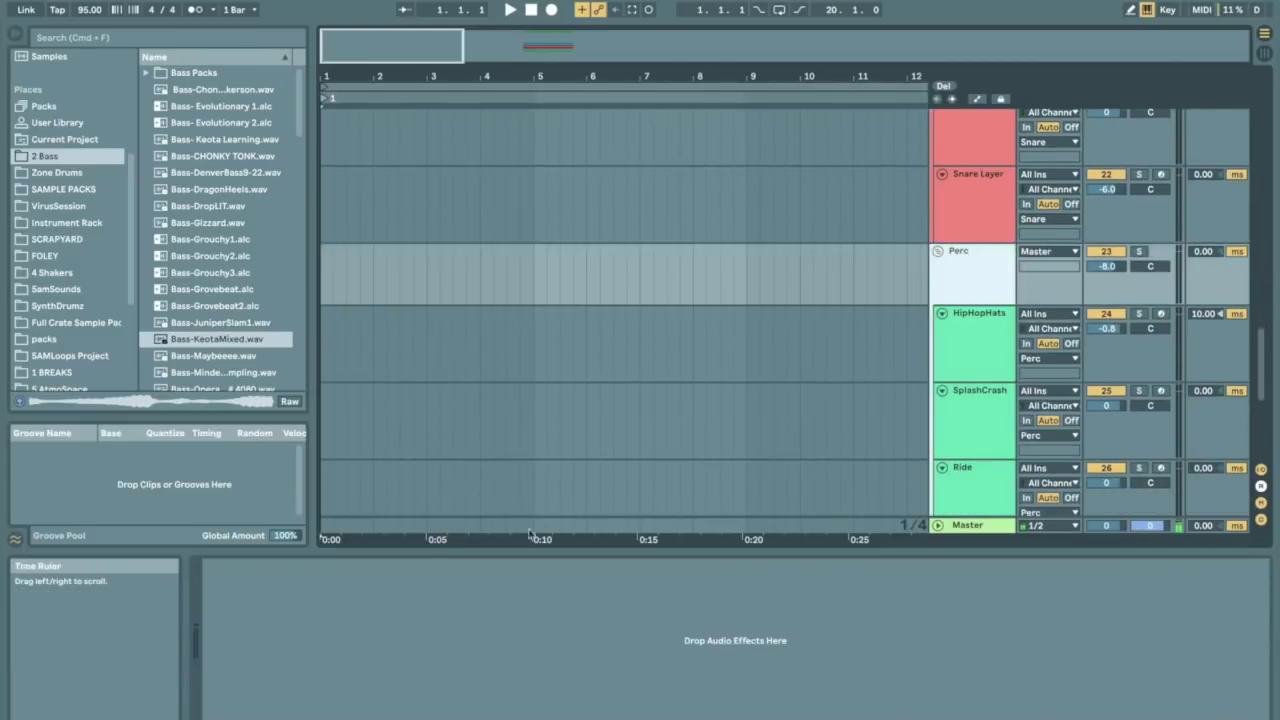
scroll(999, 291, up, 8)
scroll(942, 316, up, 10)
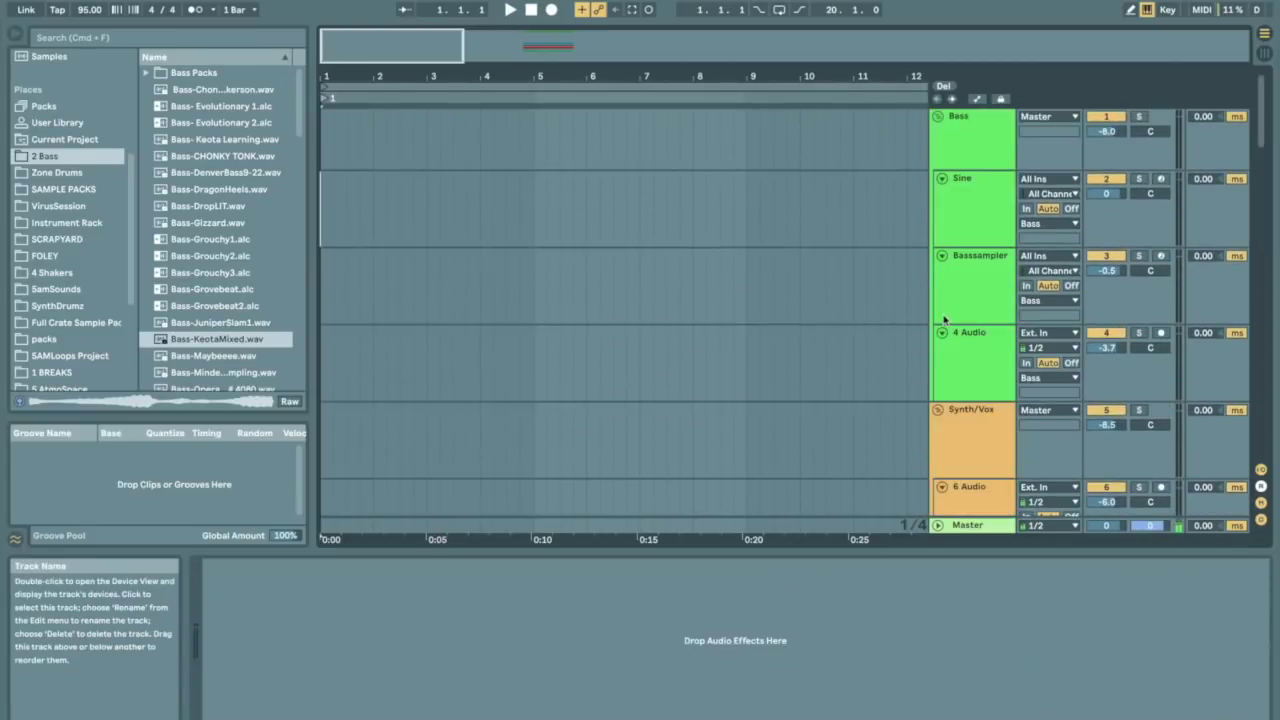
click(975, 425)
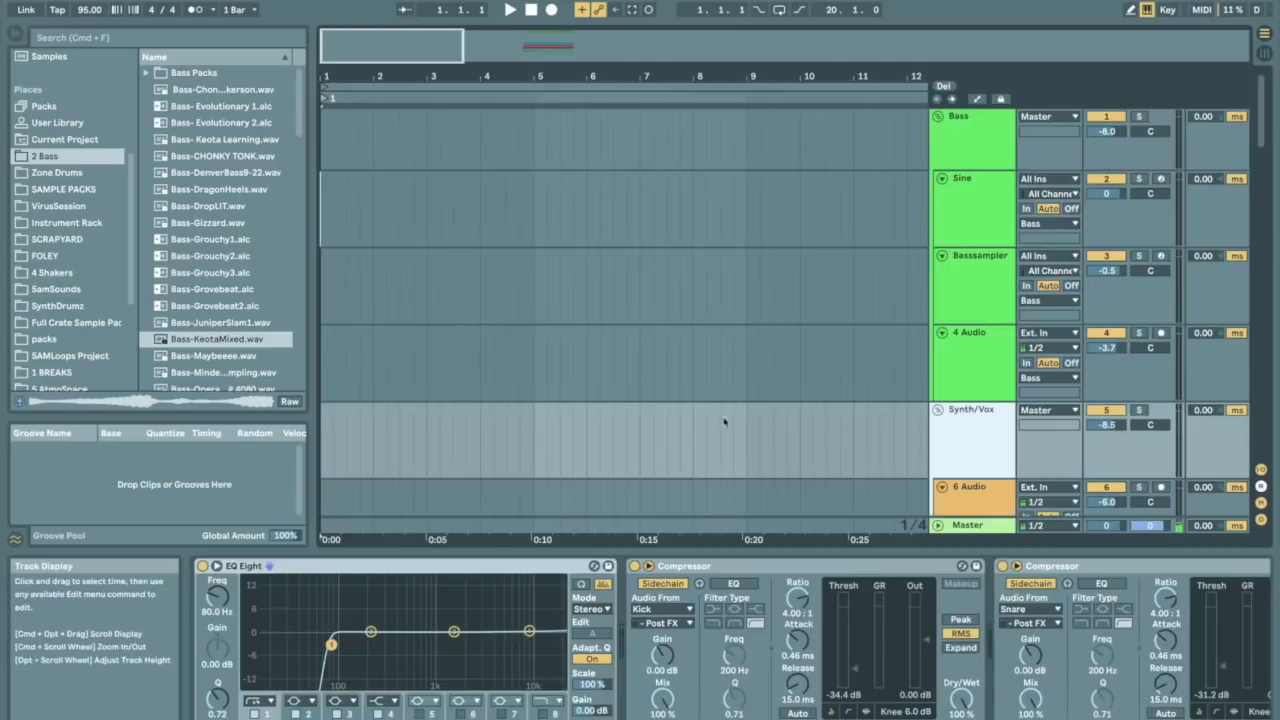
scroll(754, 377, down, 3)
scroll(756, 380, down, 2)
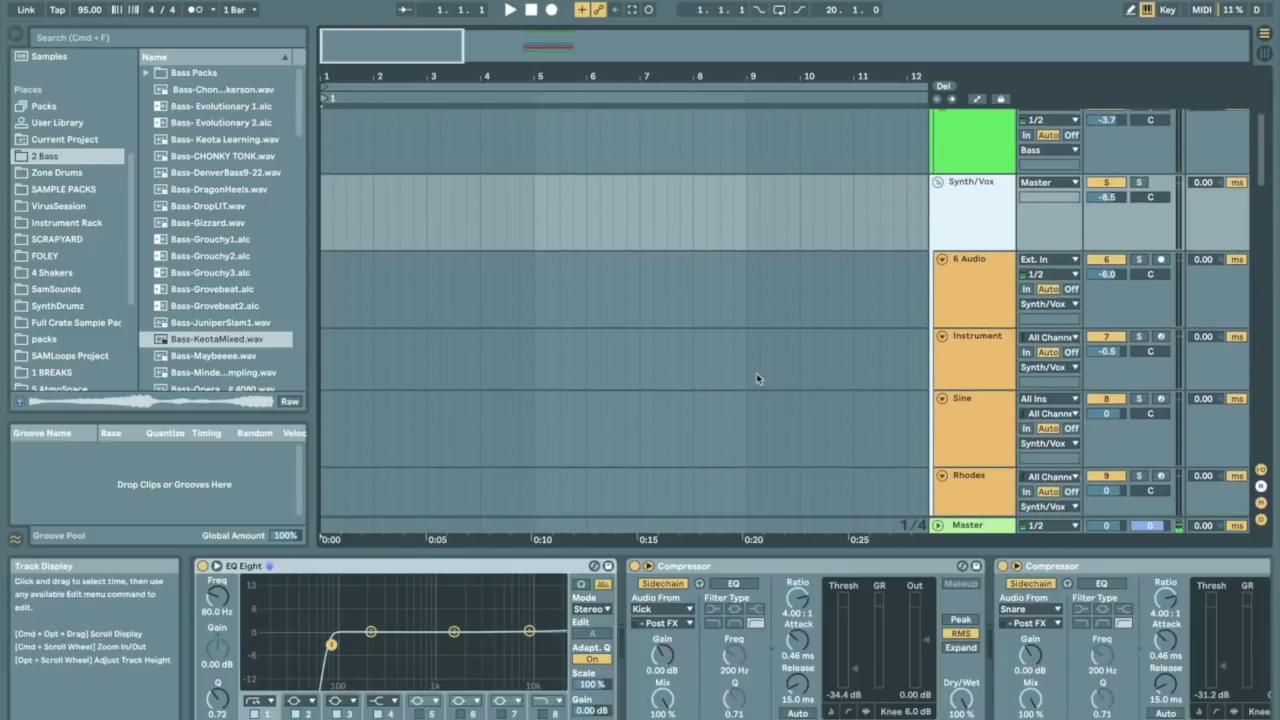
click(969, 285)
scroll(960, 306, down, 1)
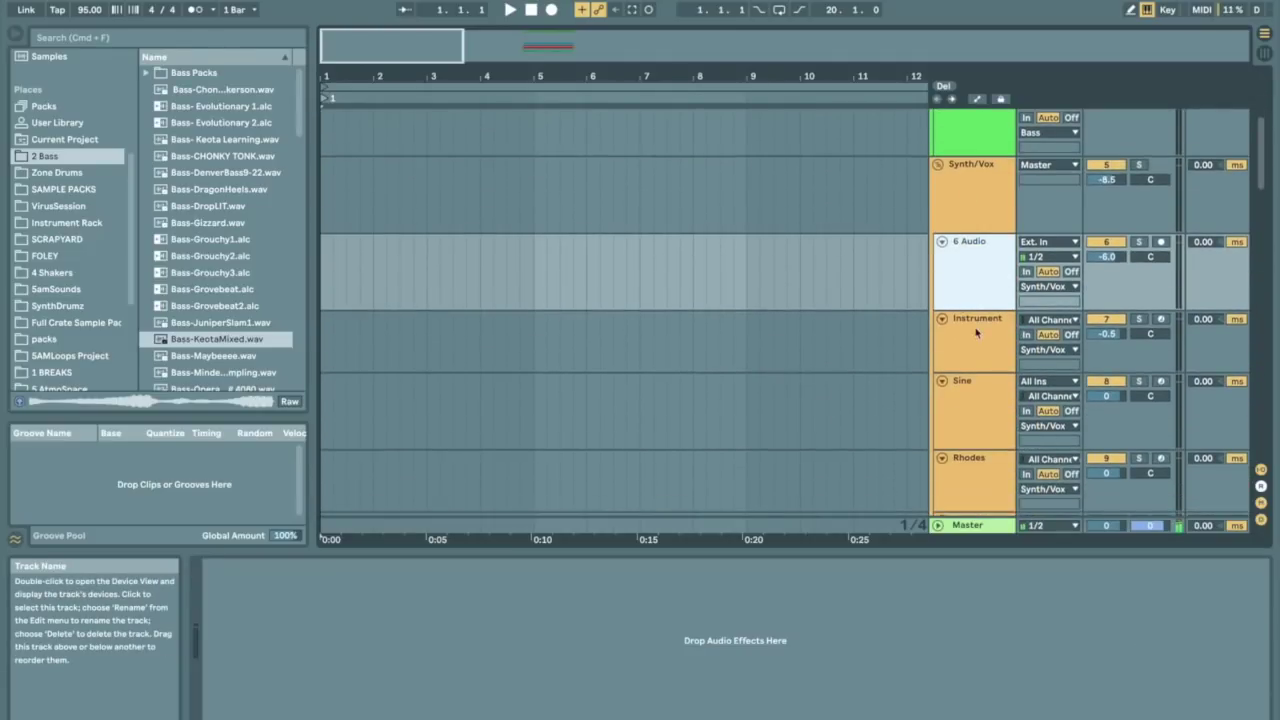
click(977, 333)
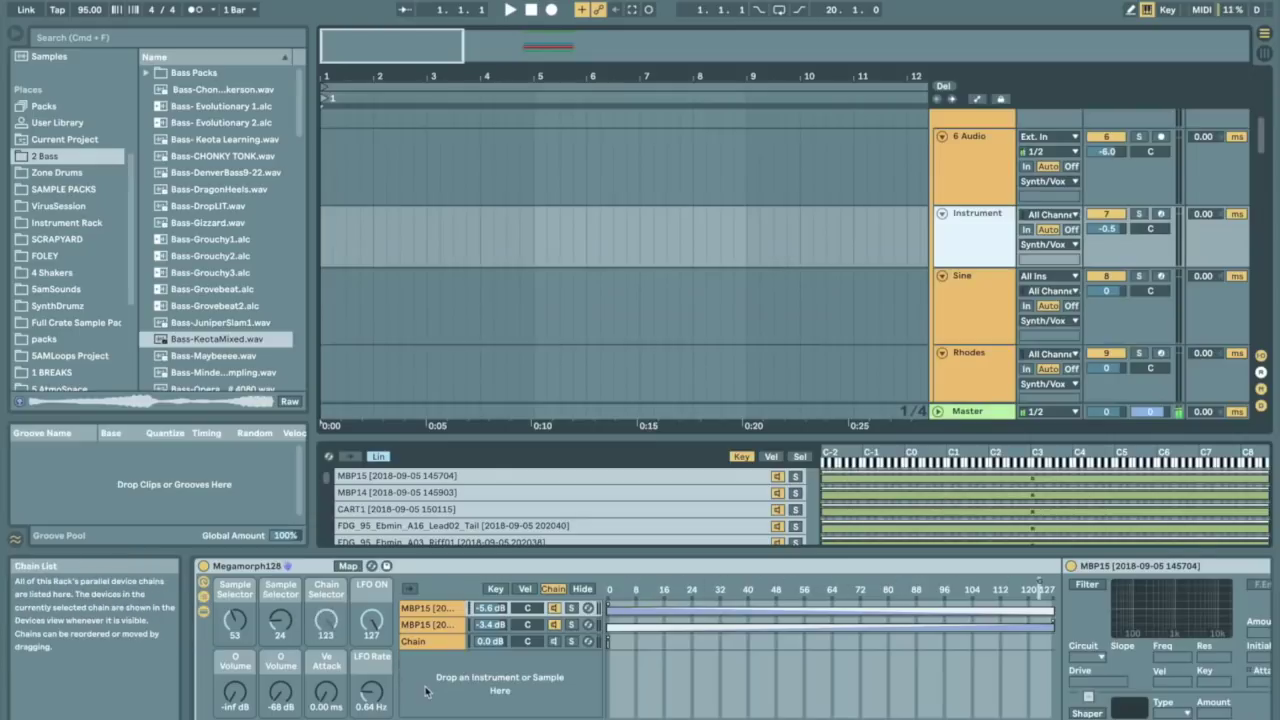
Set Megamorph128's Sample Selector to 66 and Chain Selector to 29, then disarm the Instrument track
click(441, 626)
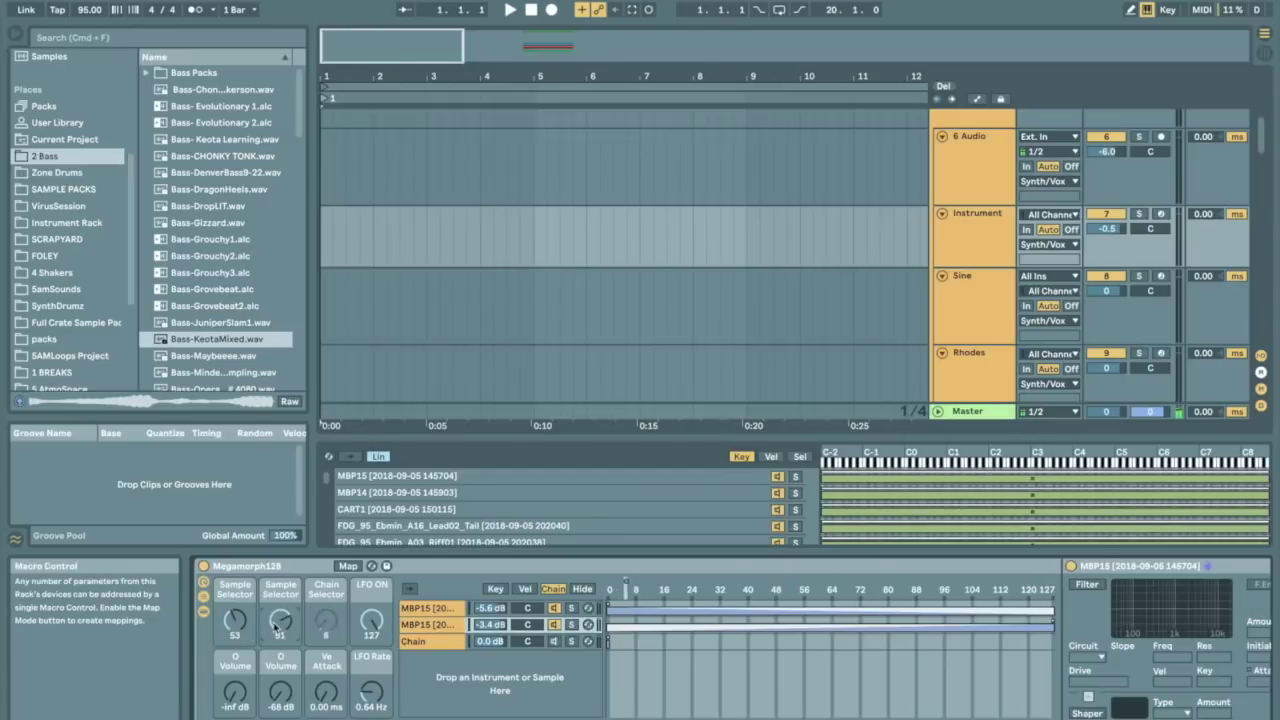
click(799, 456)
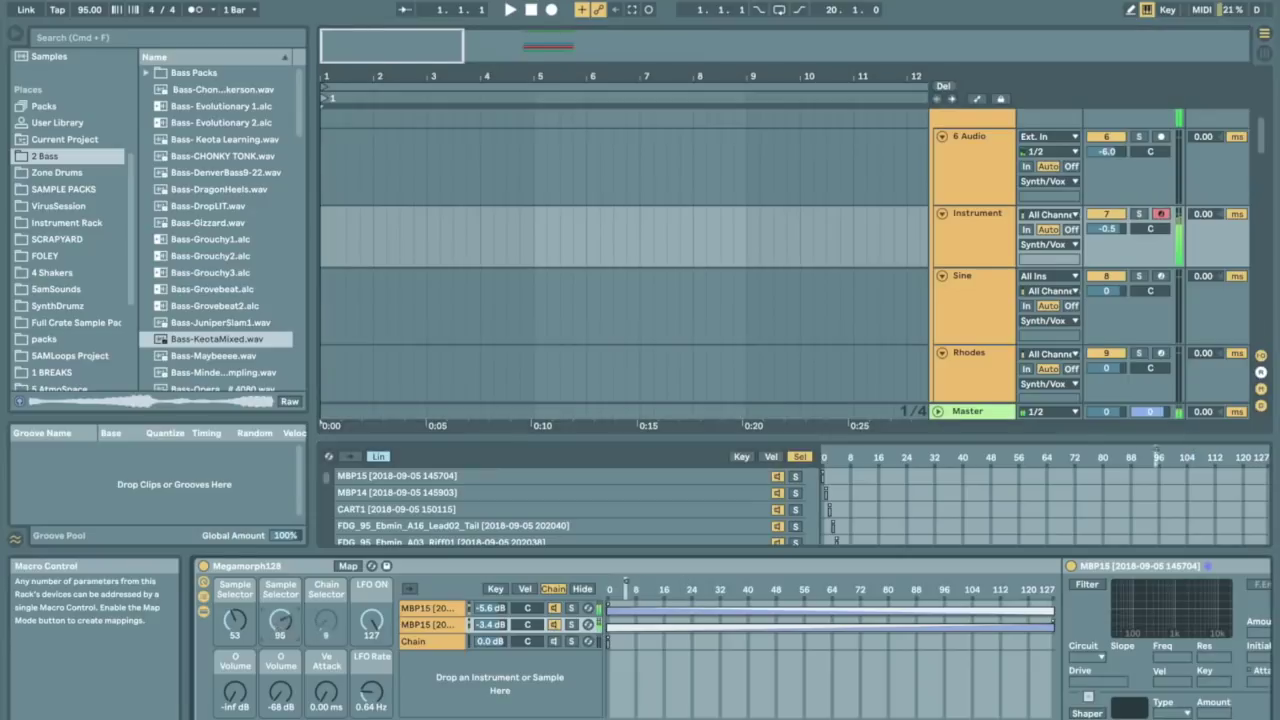
drag(280, 612, 278, 657)
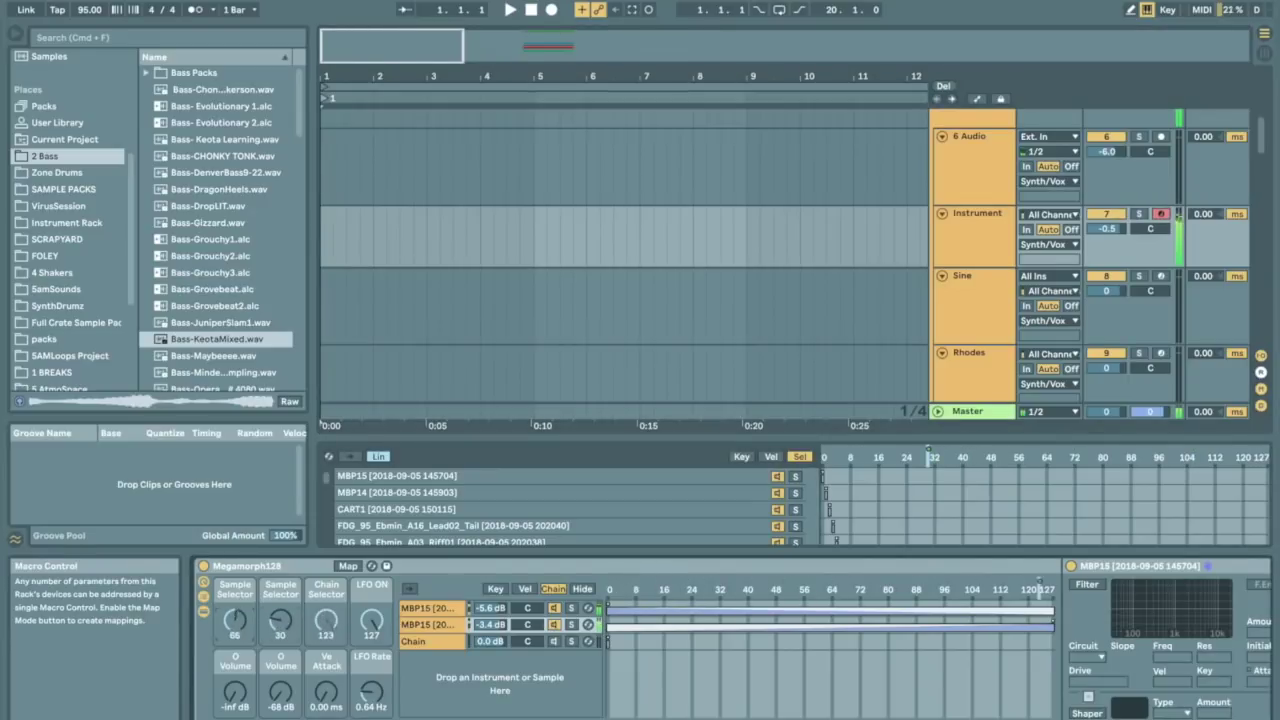
drag(278, 657, 278, 578)
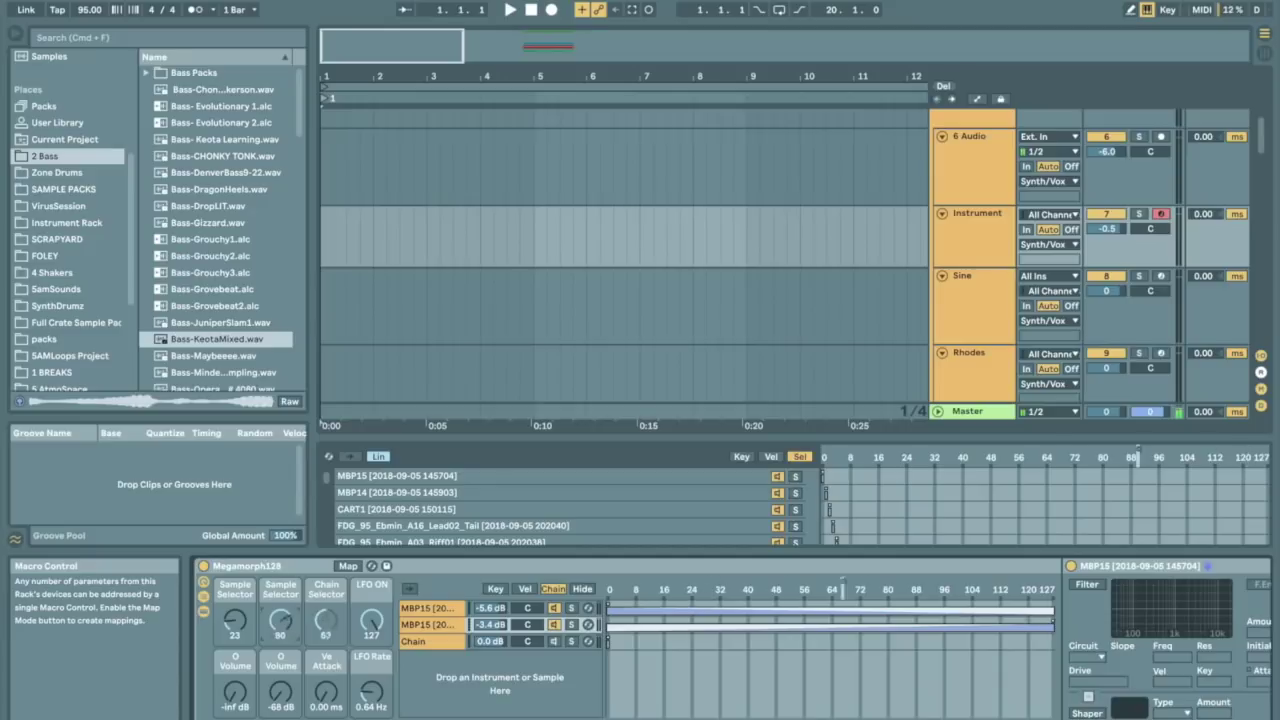
drag(293, 632, 286, 630)
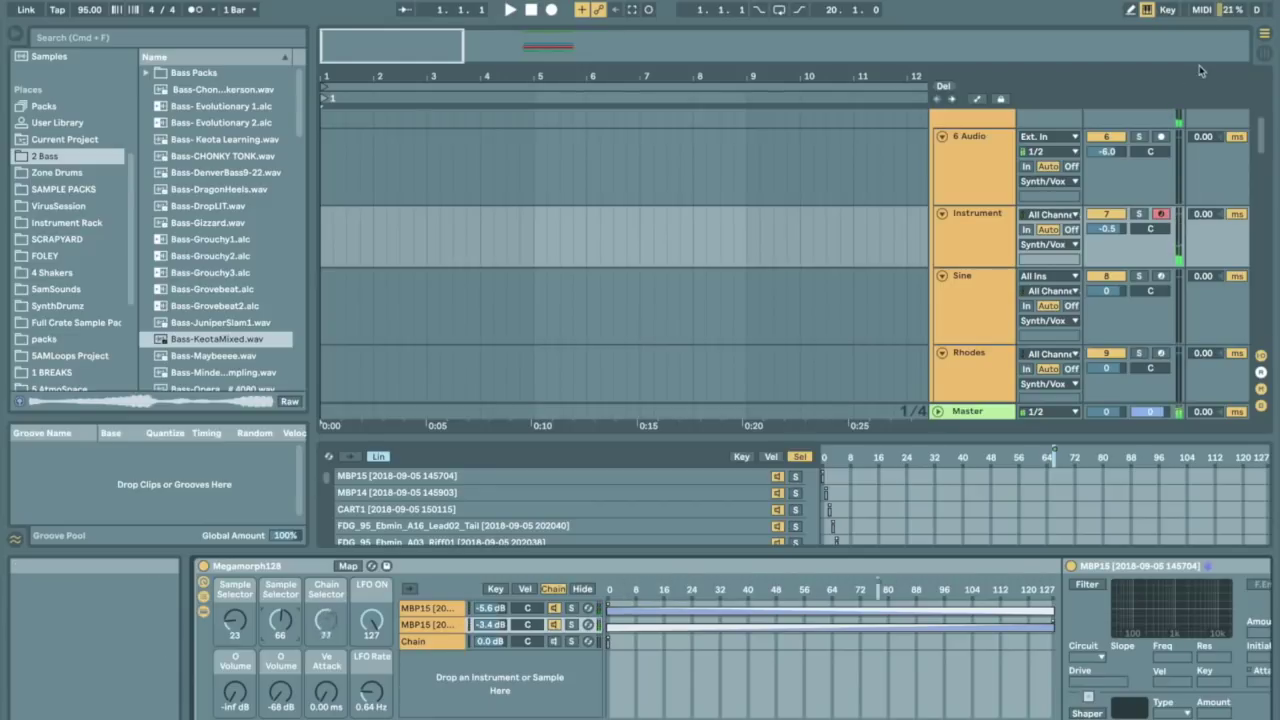
click(1161, 214)
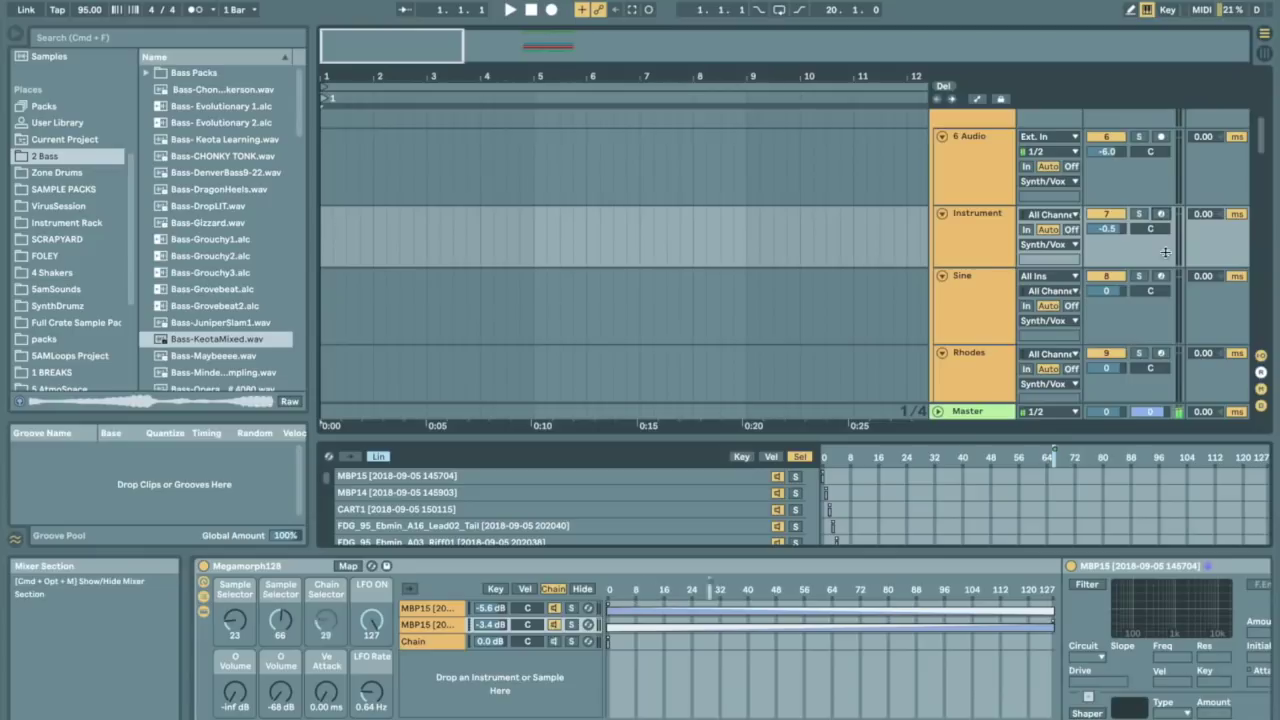
Give the Sine track's Operator envelope an Initial of -inf dB and a 374 ms attack
click(963, 306)
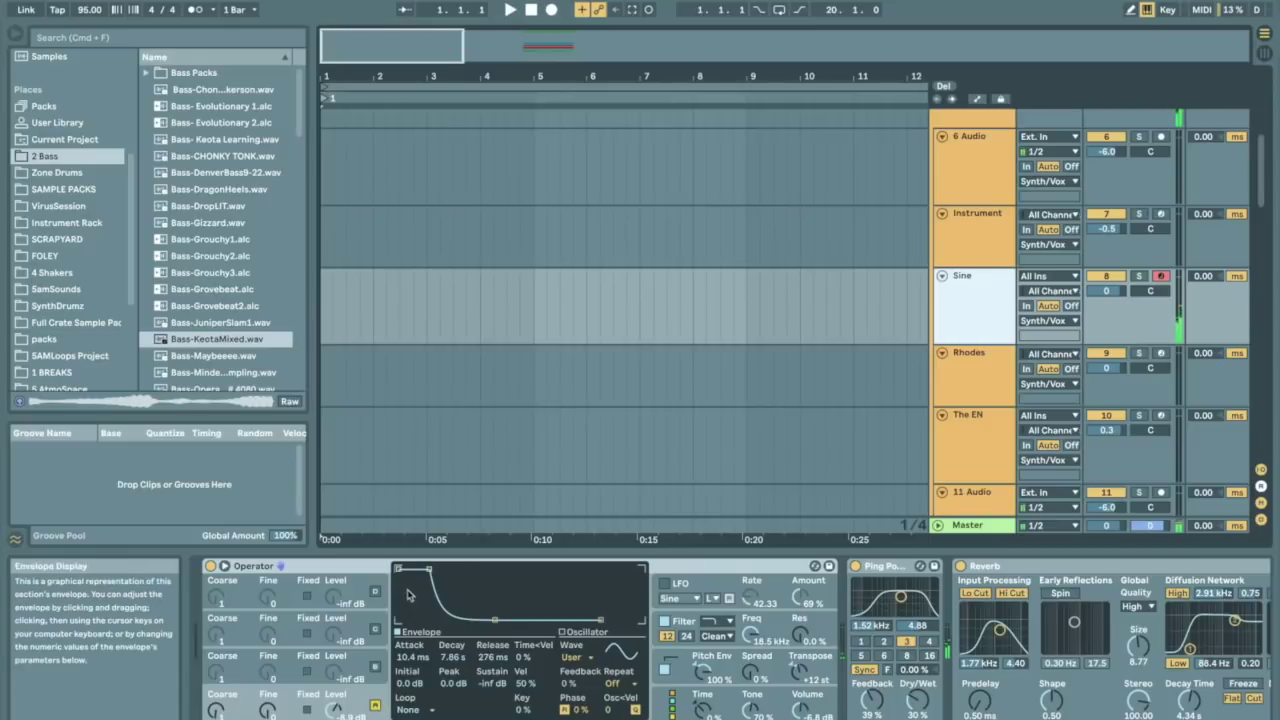
drag(399, 569, 399, 620)
drag(429, 569, 453, 569)
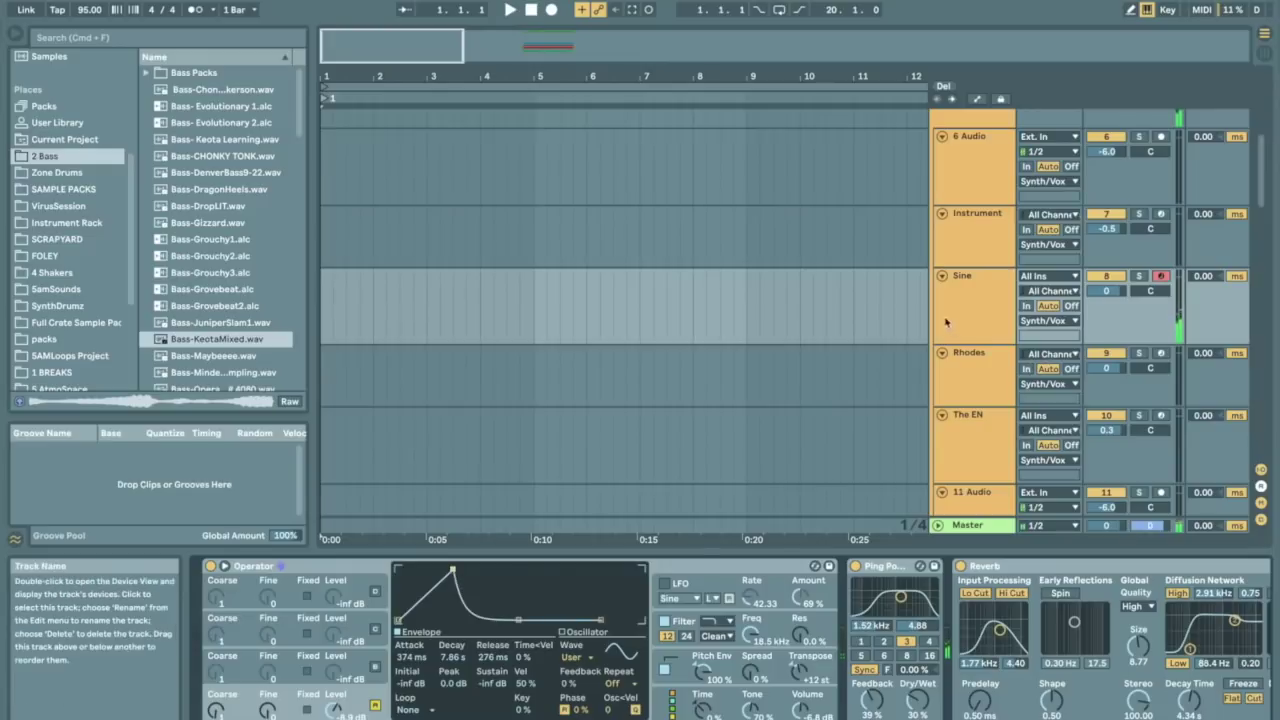
Disarm Sine and arm the Rhodes and The EN tracks for recording
click(1160, 276)
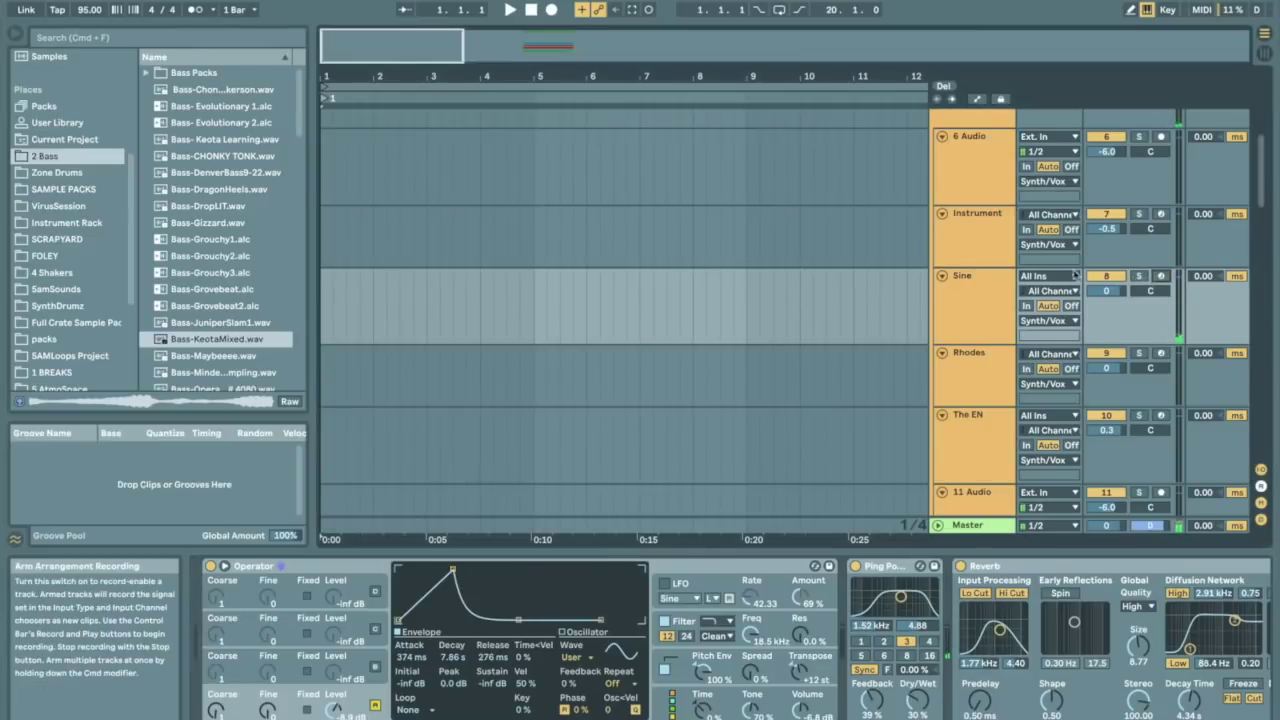
scroll(1075, 274, down, 1)
click(1163, 320)
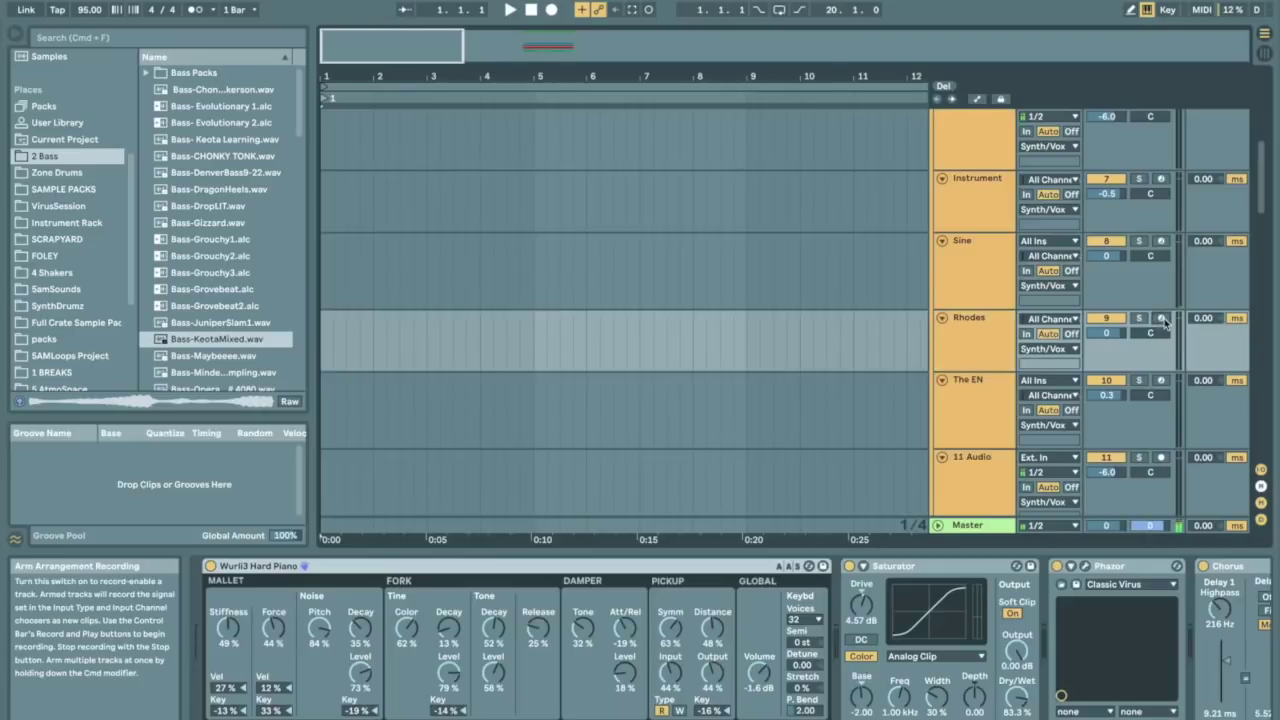
click(1161, 318)
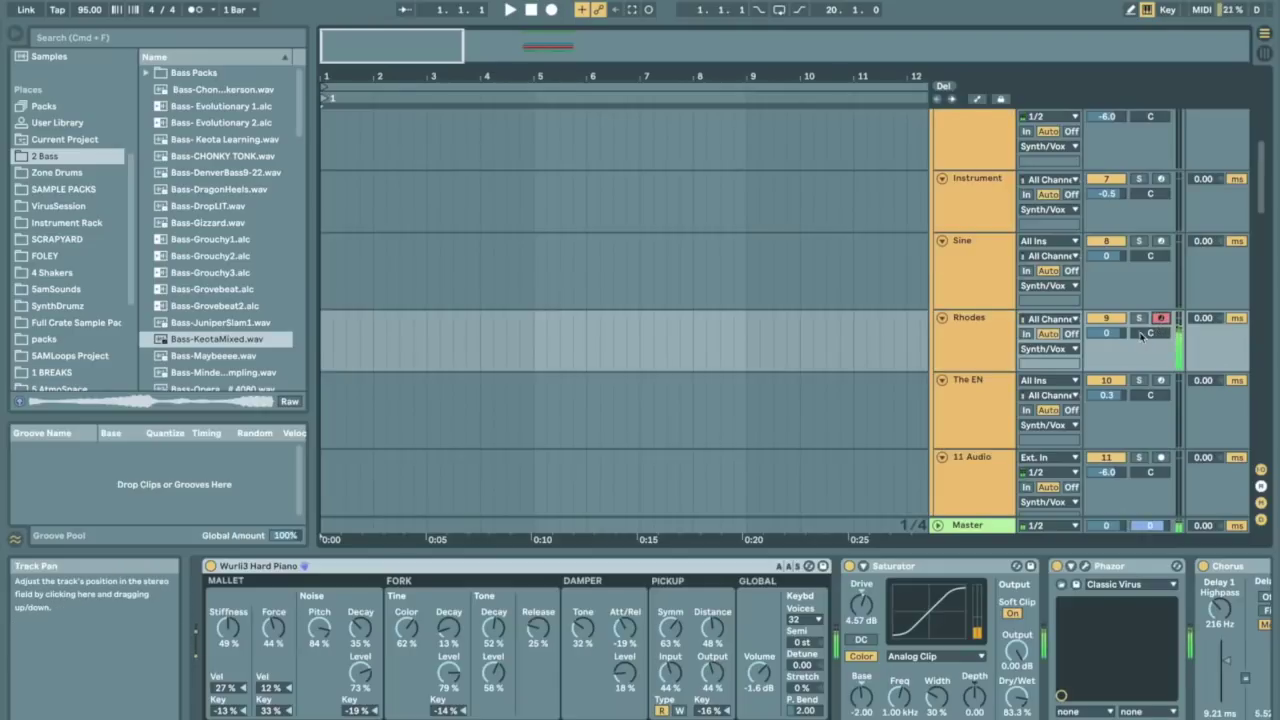
scroll(1160, 290, down, 3)
click(1160, 259)
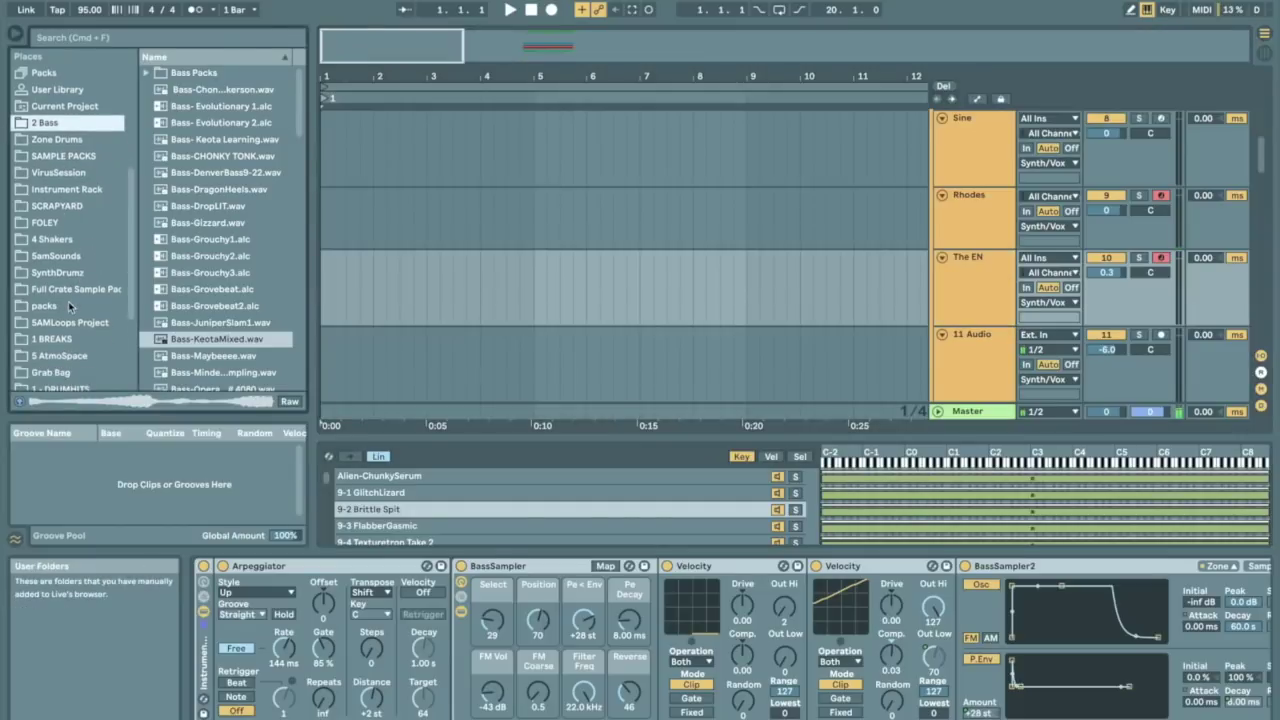
Audition the 9-1 GlitchLizard layer, varying the arpeggiator rate and raising Position to 86 and Select
scroll(68, 301, up, 5)
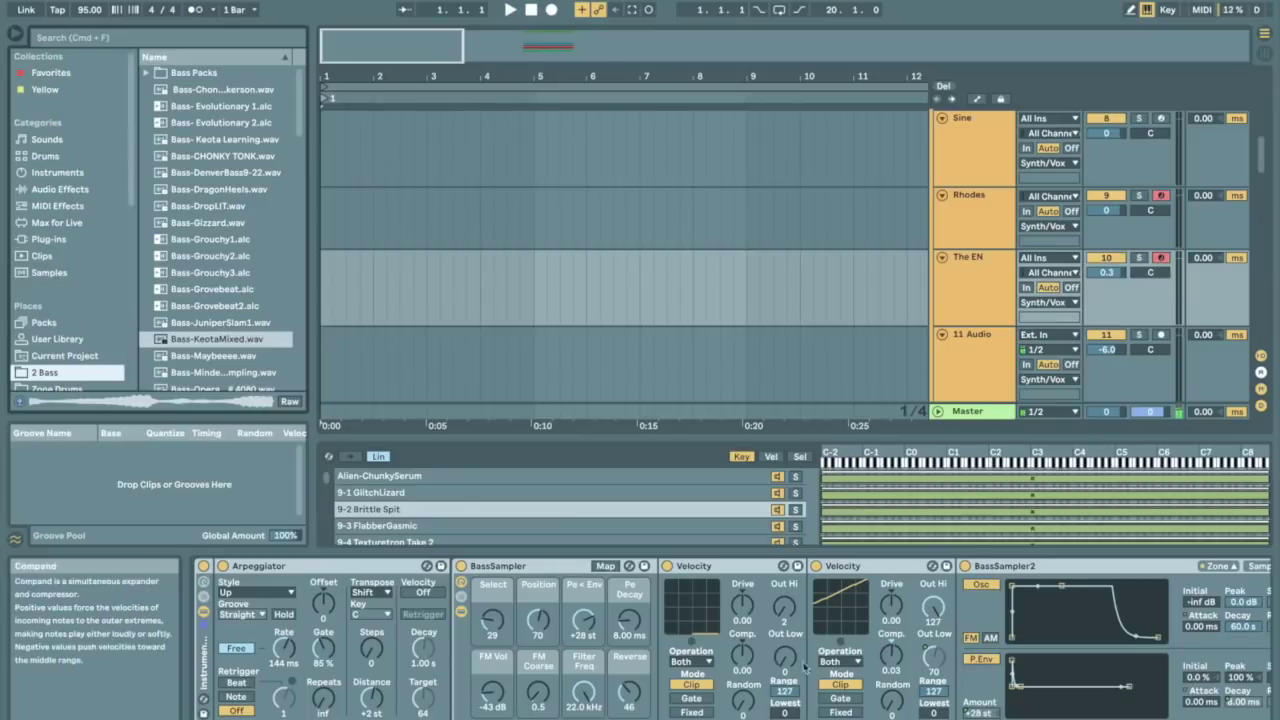
click(706, 491)
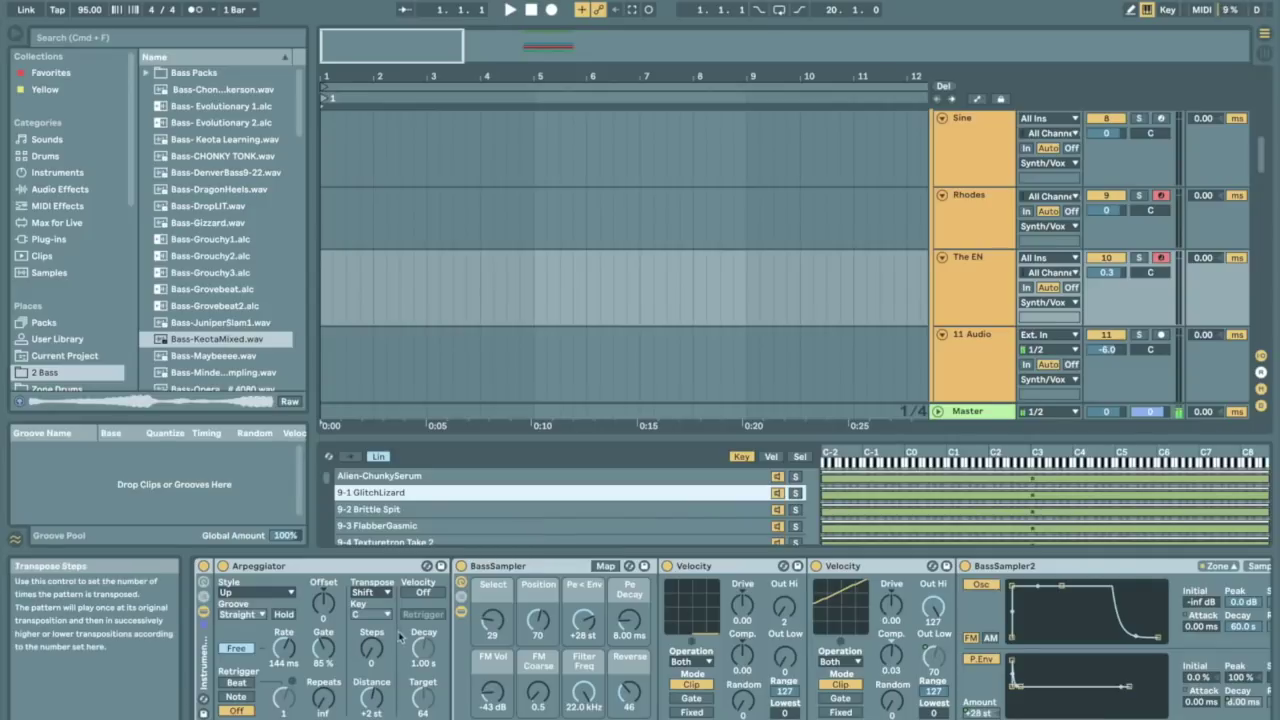
drag(540, 620, 540, 660)
mouse_move(284, 627)
mouse_down()
mouse_move(284, 655)
mouse_move(284, 625)
mouse_up()
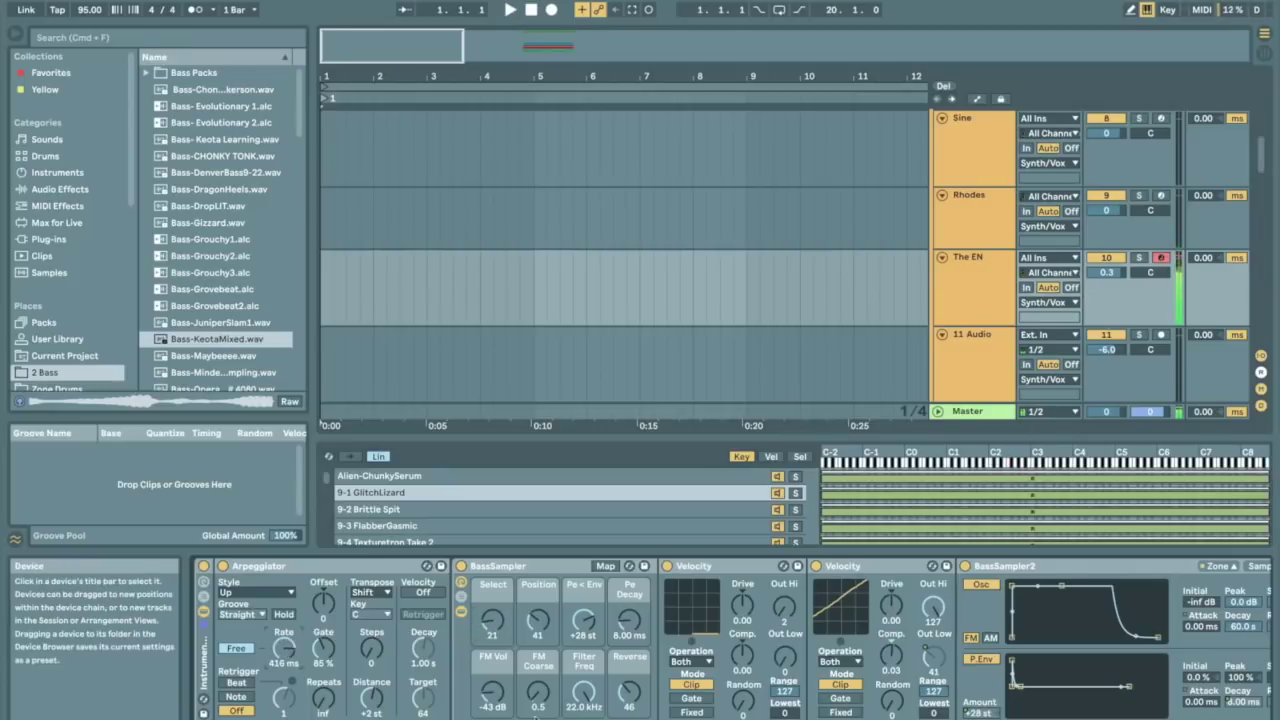
mouse_move(493, 692)
mouse_down()
mouse_move(493, 672)
mouse_move(538, 672)
mouse_move(493, 715)
mouse_up()
drag(538, 620, 538, 578)
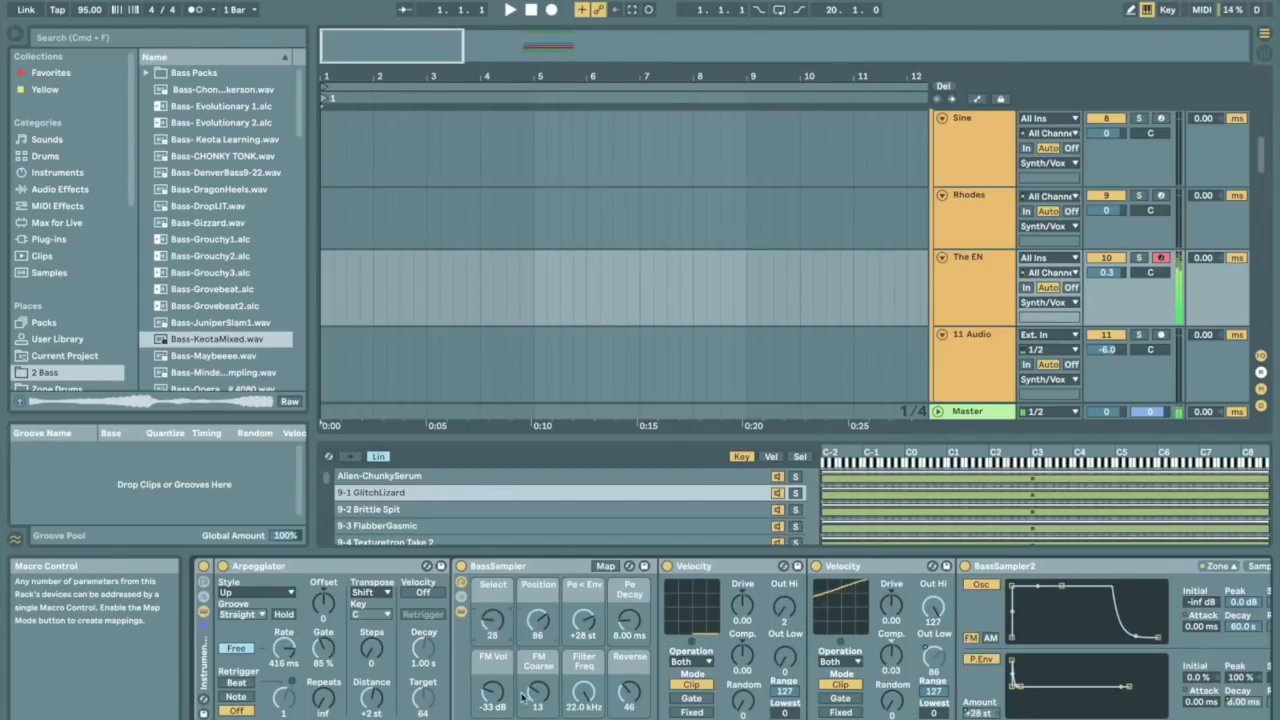
drag(492, 620, 492, 590)
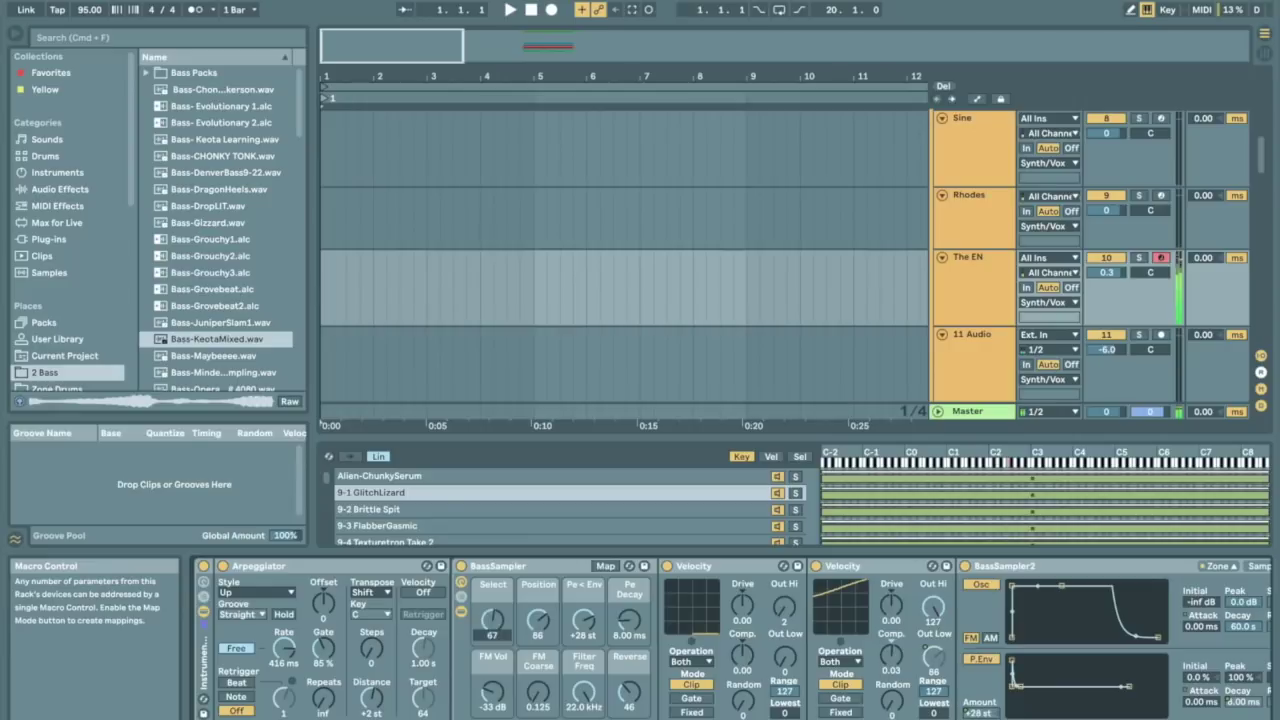
drag(284, 645, 284, 665)
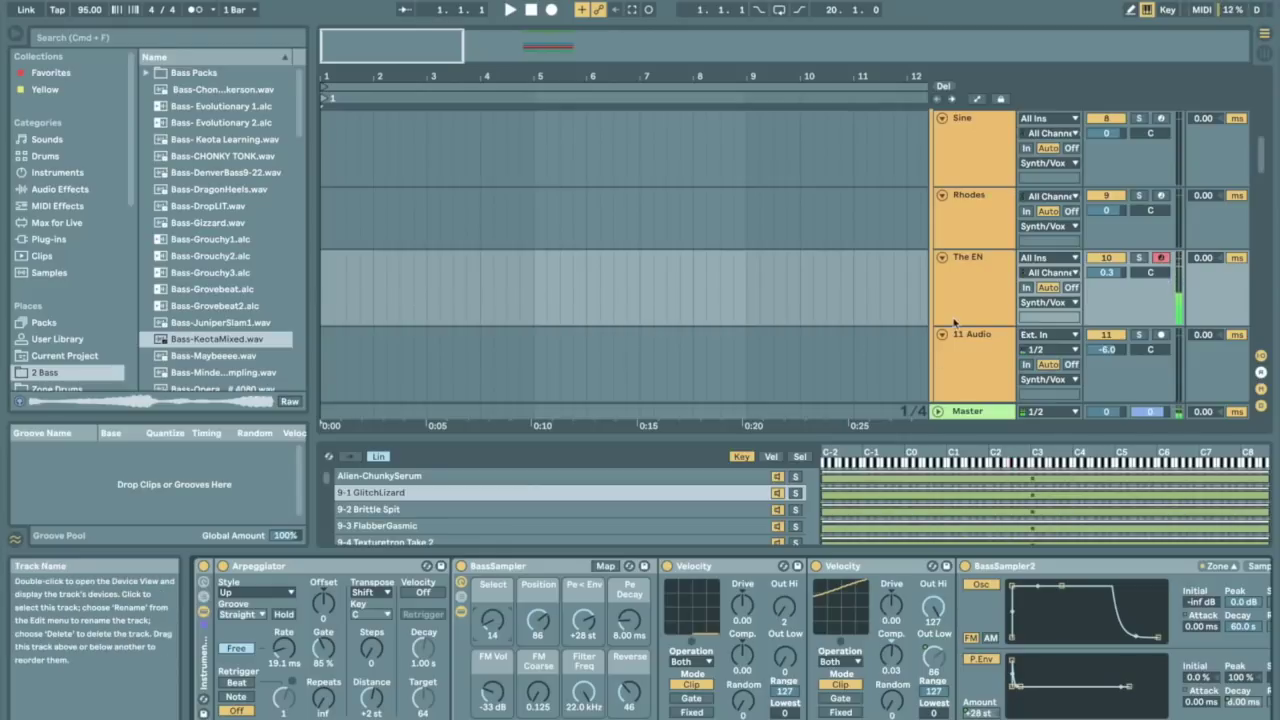
Audition the 9-2 Brittle Spit layer and set the arpeggiator rate to a fast 10.0 ms
click(441, 510)
scroll(441, 510, down, 6)
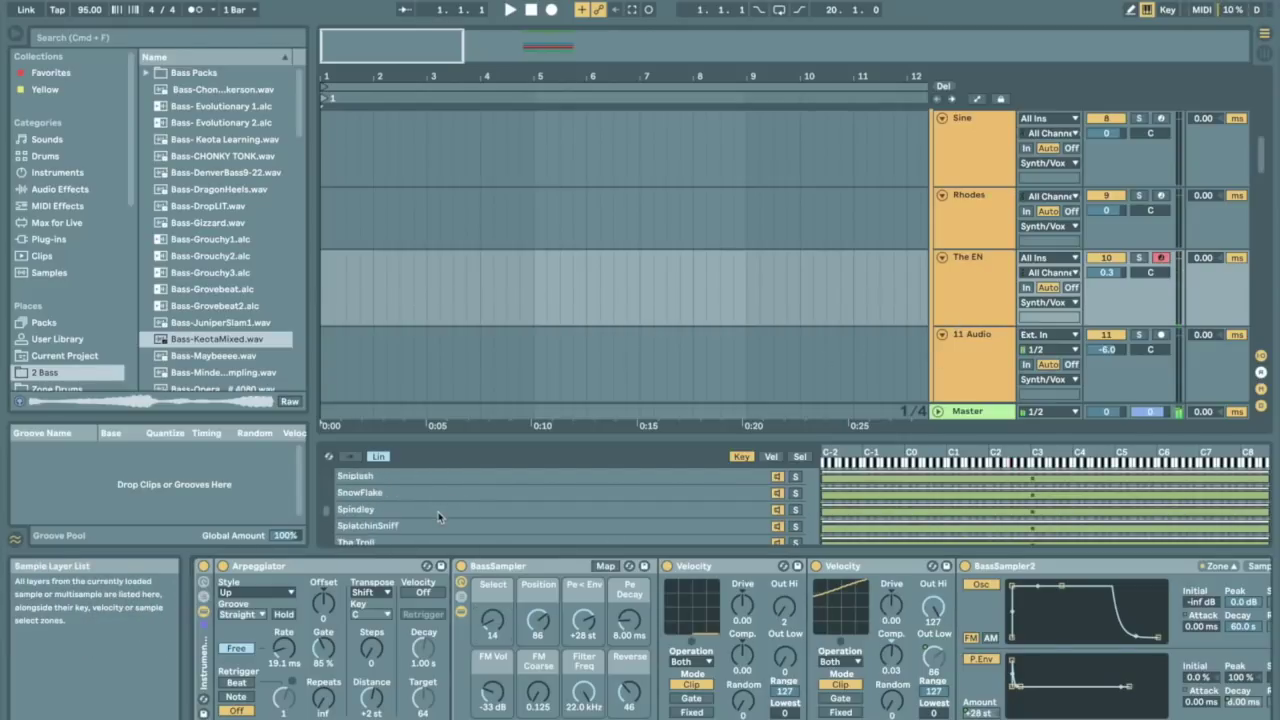
scroll(440, 507, down, 8)
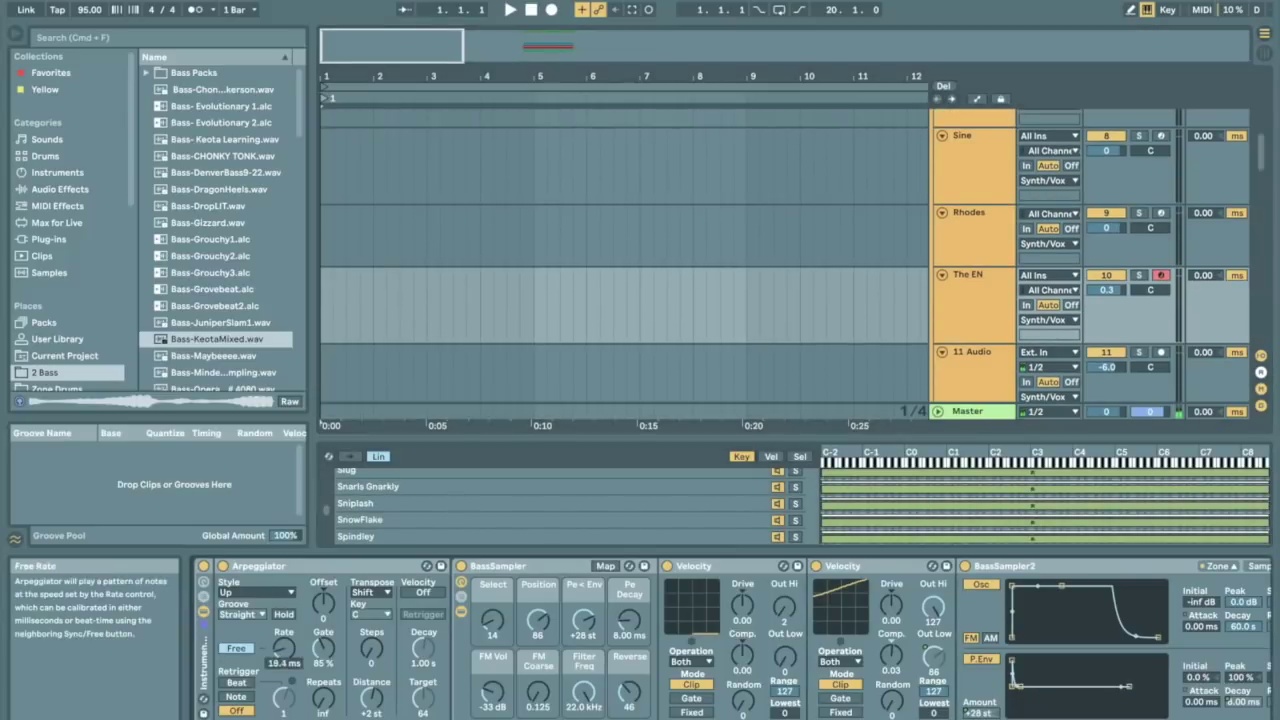
mouse_move(283, 658)
mouse_down()
mouse_move(288, 615)
mouse_move(284, 678)
mouse_up()
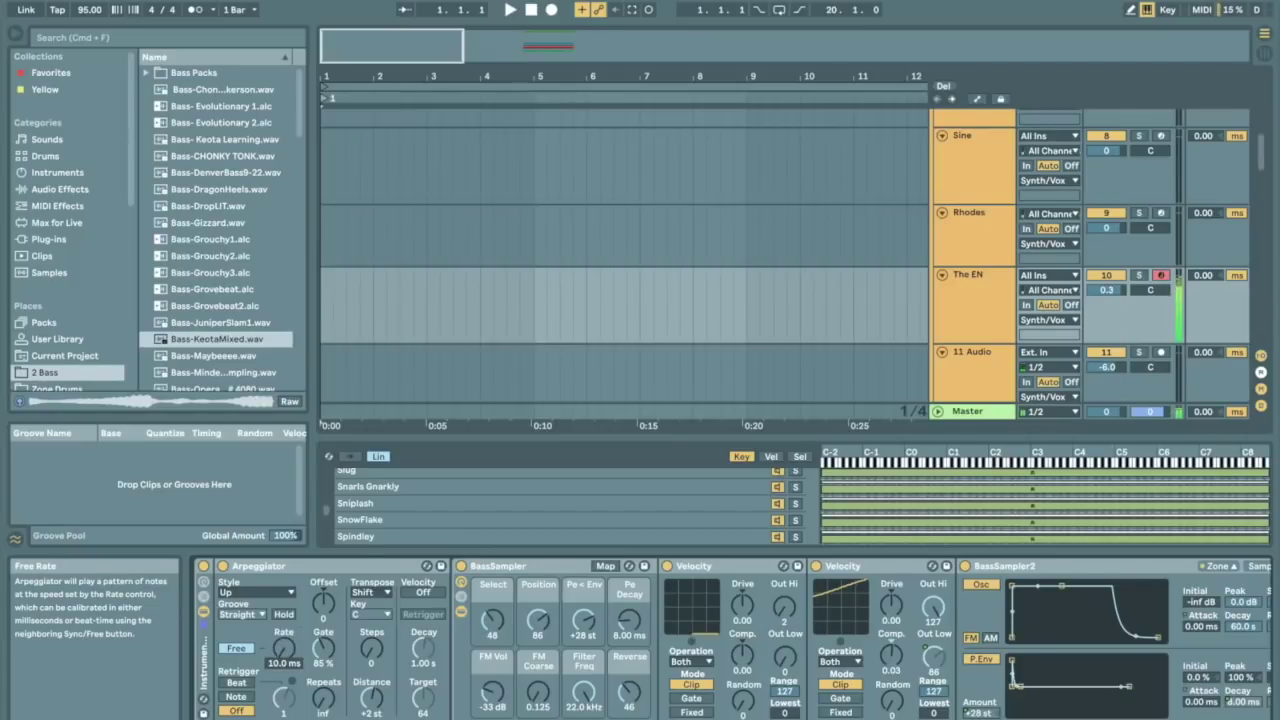
Disarm The EN, then select Atmo, 13 Audio and finally the Kick track to view its devices
click(1158, 276)
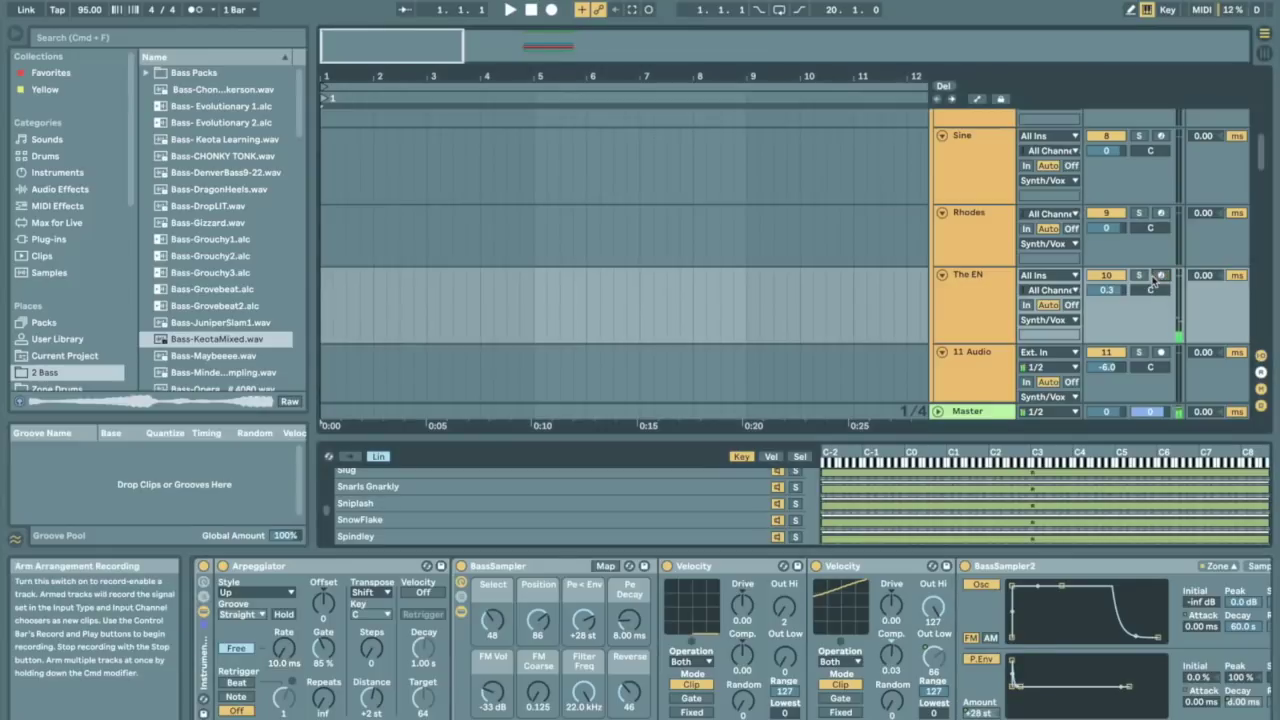
scroll(576, 490, up, 10)
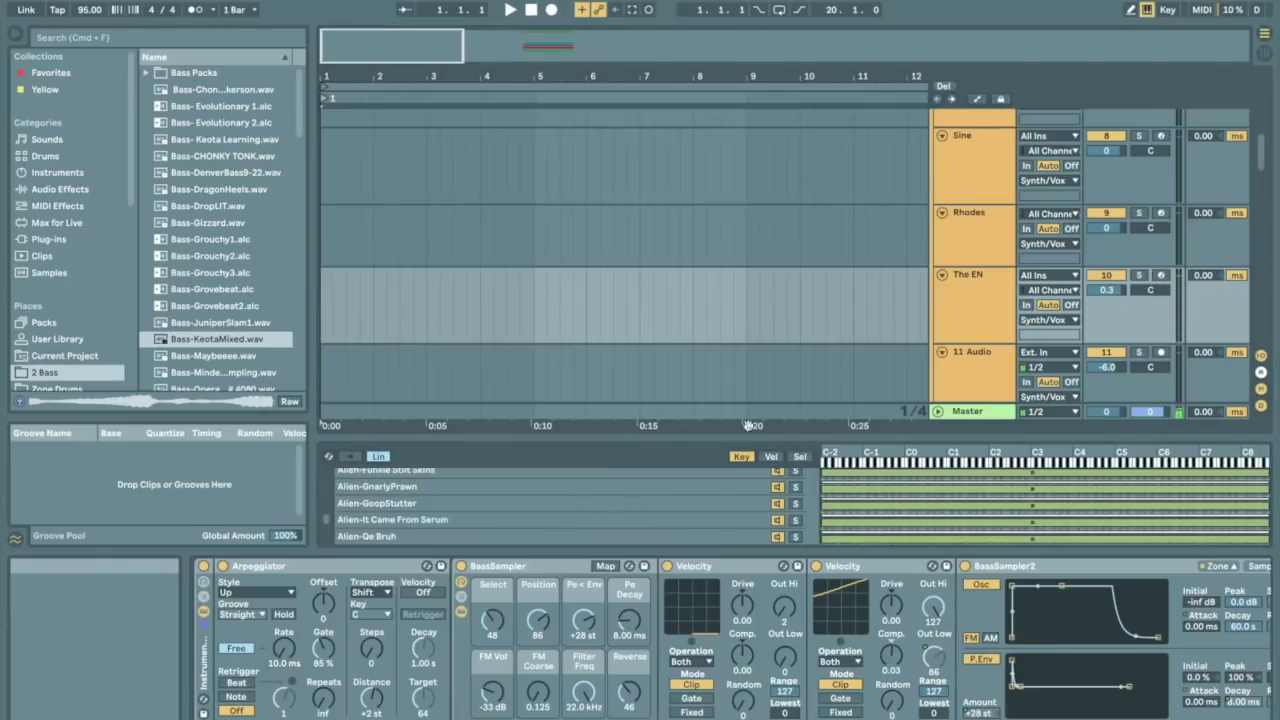
scroll(977, 262, down, 5)
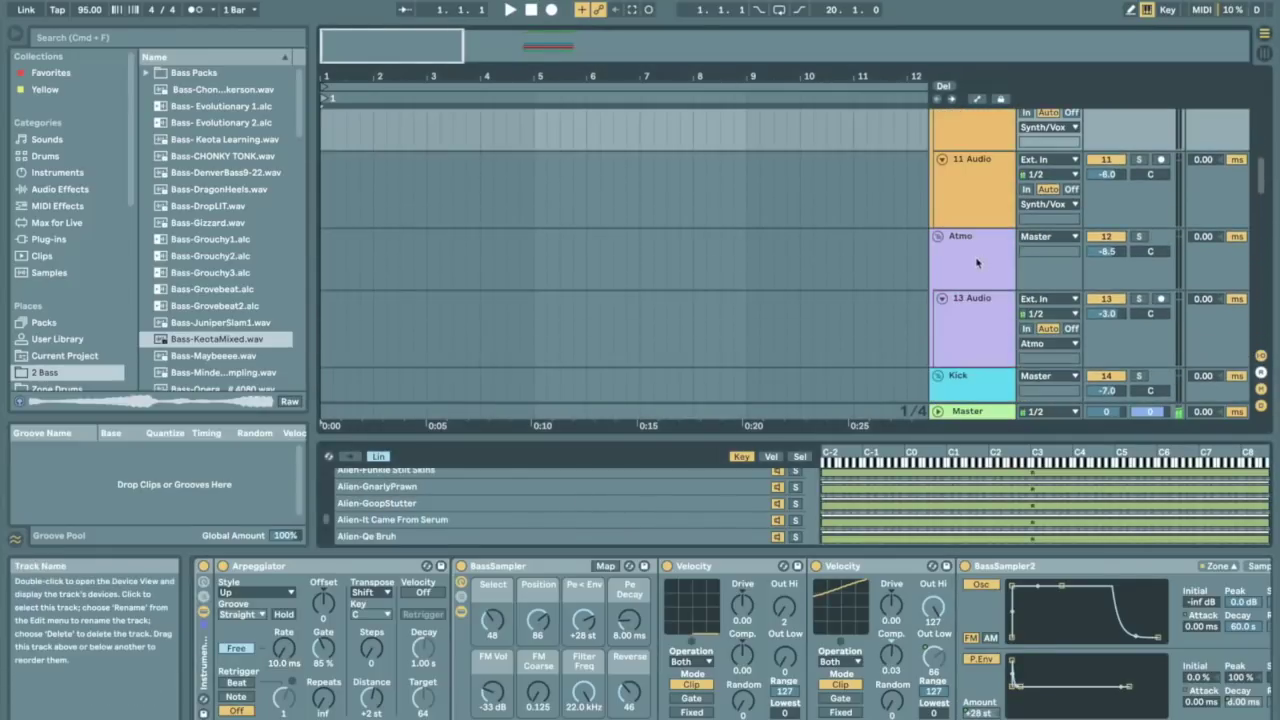
click(977, 262)
click(982, 331)
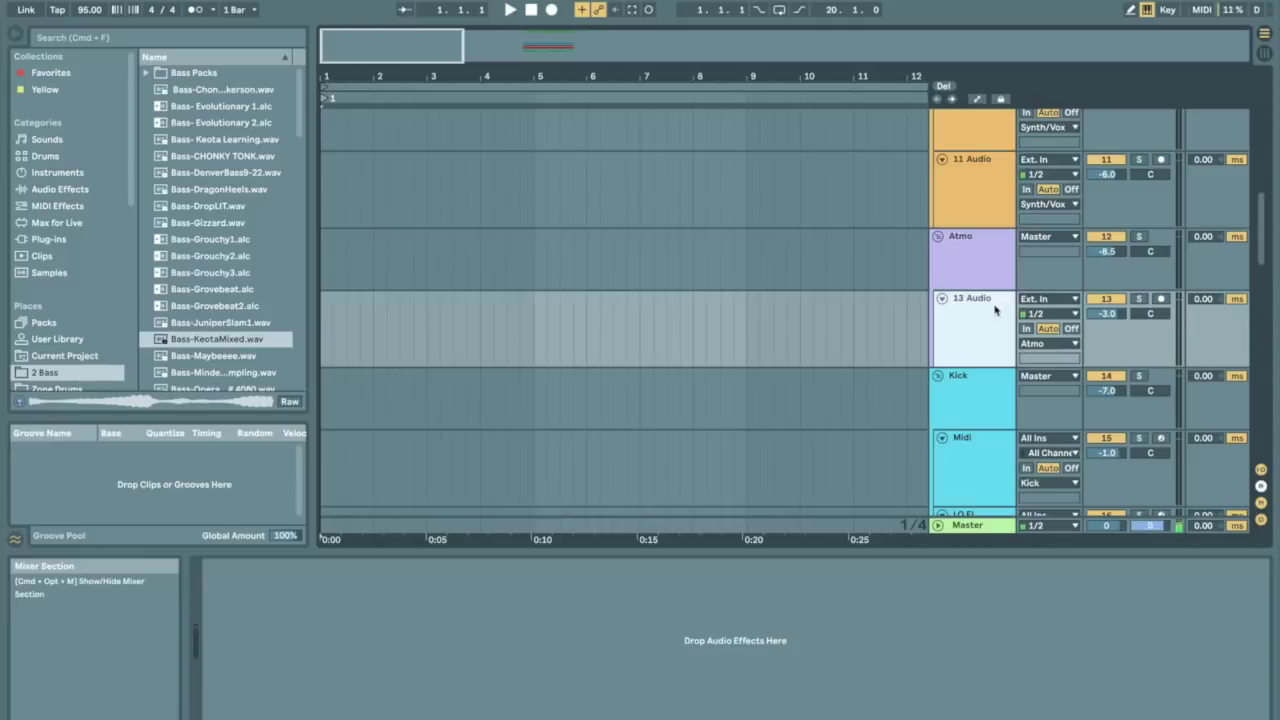
scroll(898, 330, down, 3)
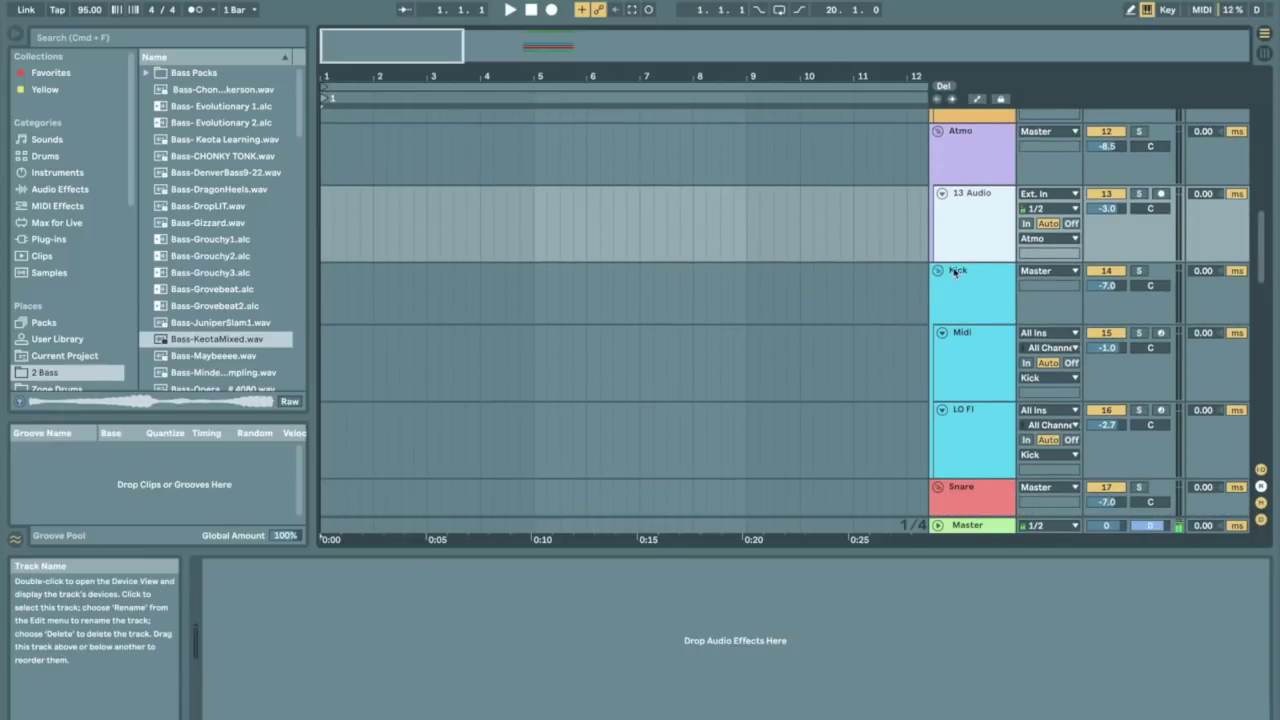
click(843, 312)
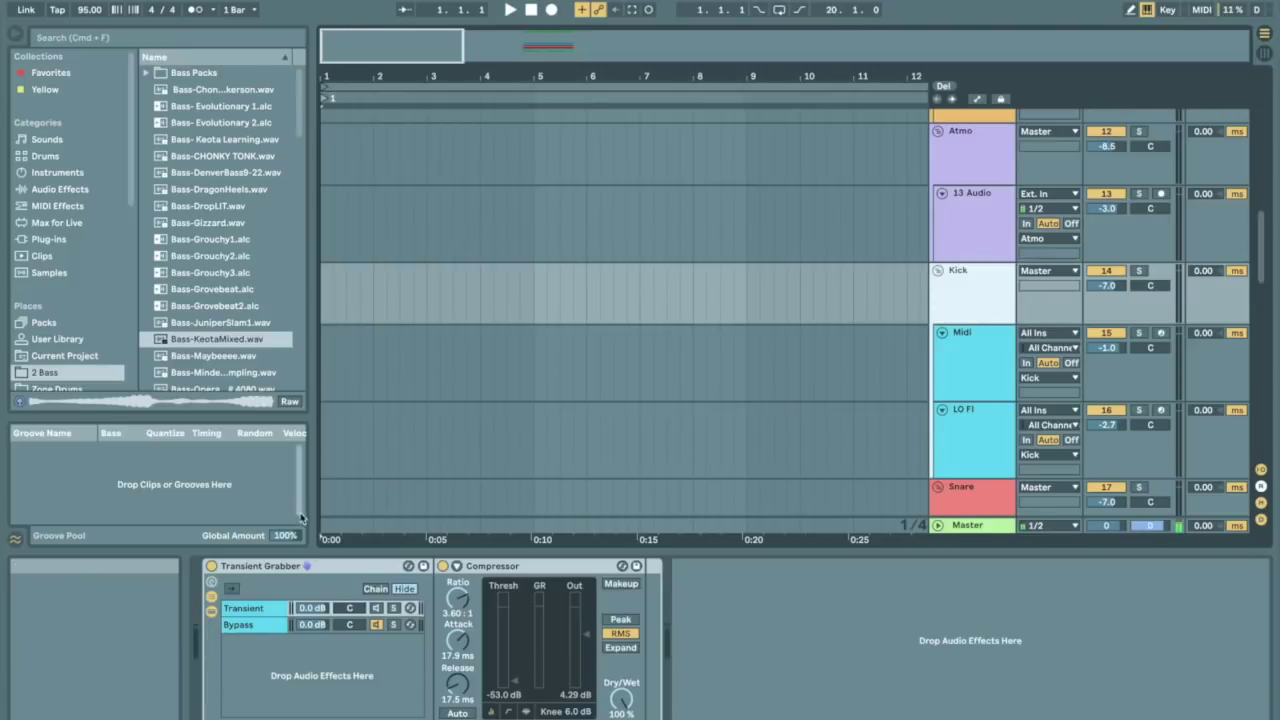
Solo the Transient chain in Kick's Transient Grabber, jump to bars 12–22, and open the LO FI 2 clip
click(292, 568)
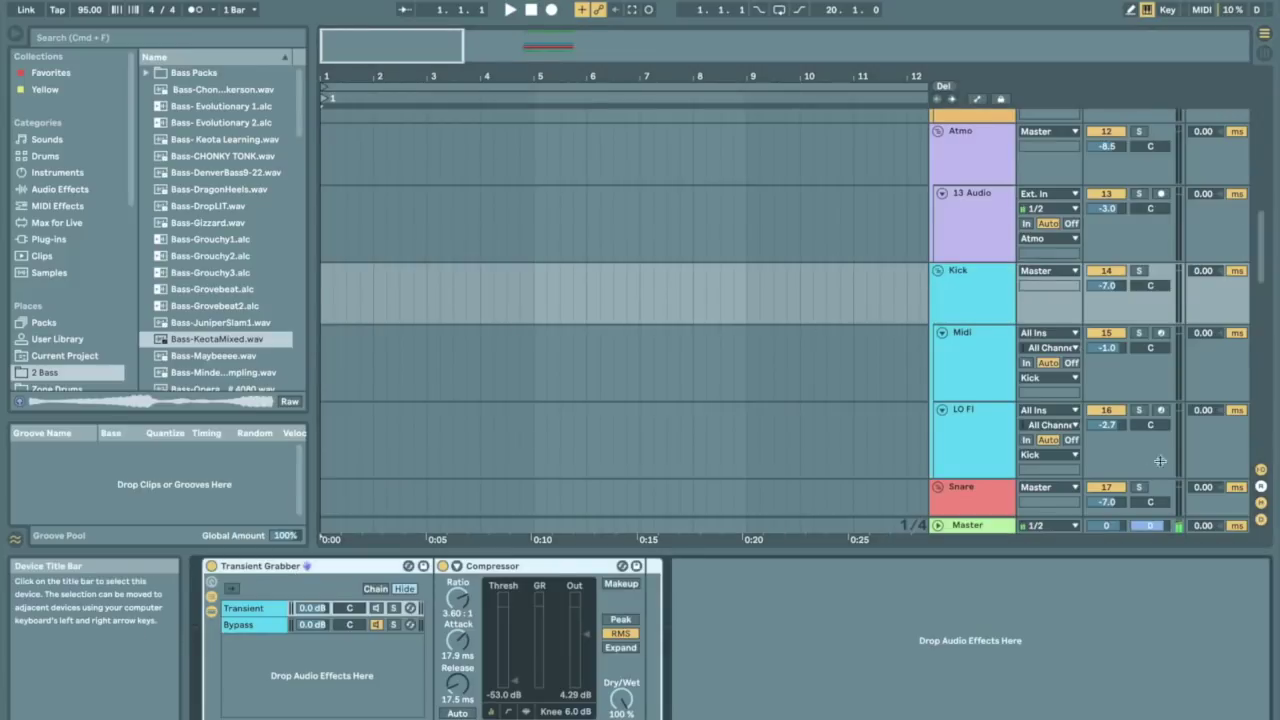
click(375, 624)
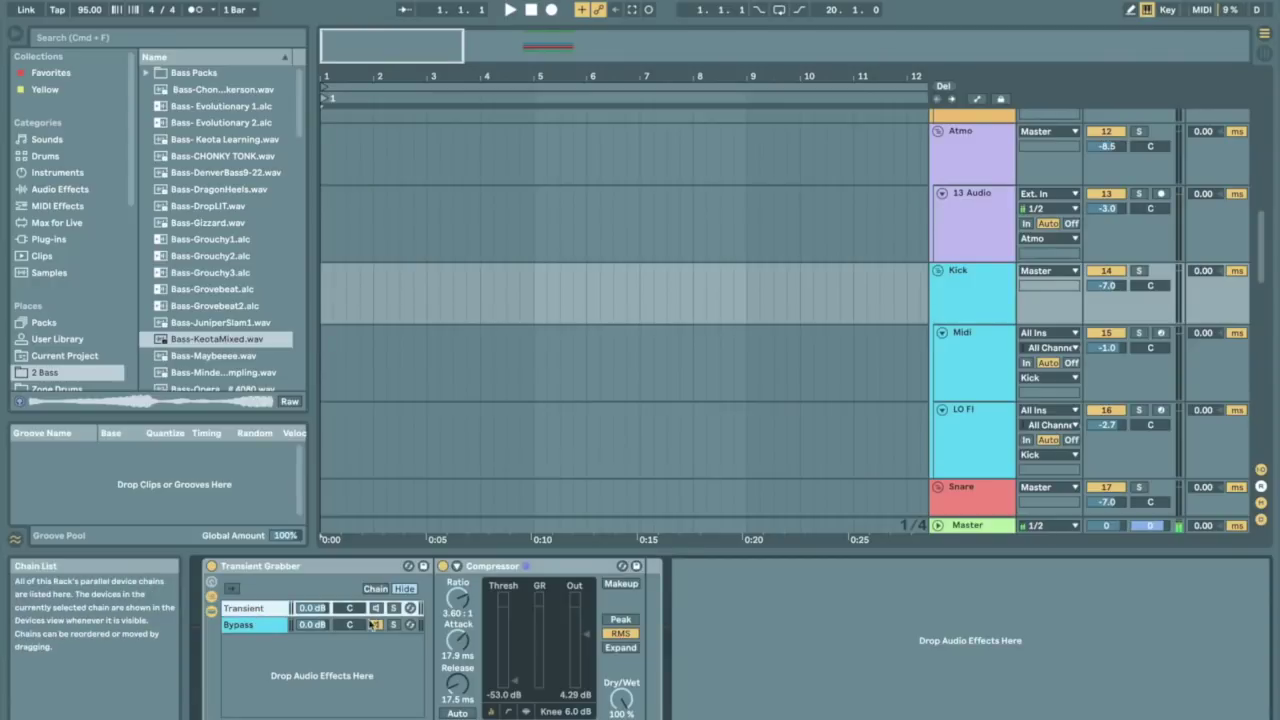
click(393, 608)
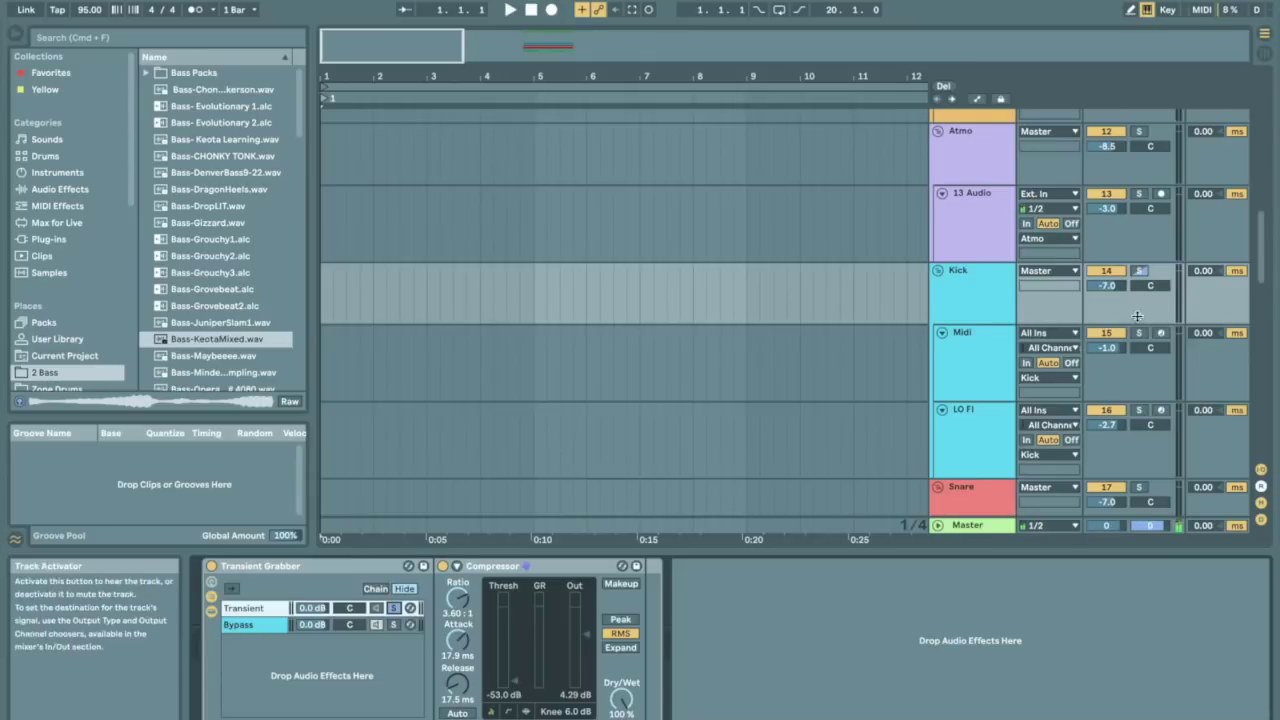
click(523, 45)
click(651, 334)
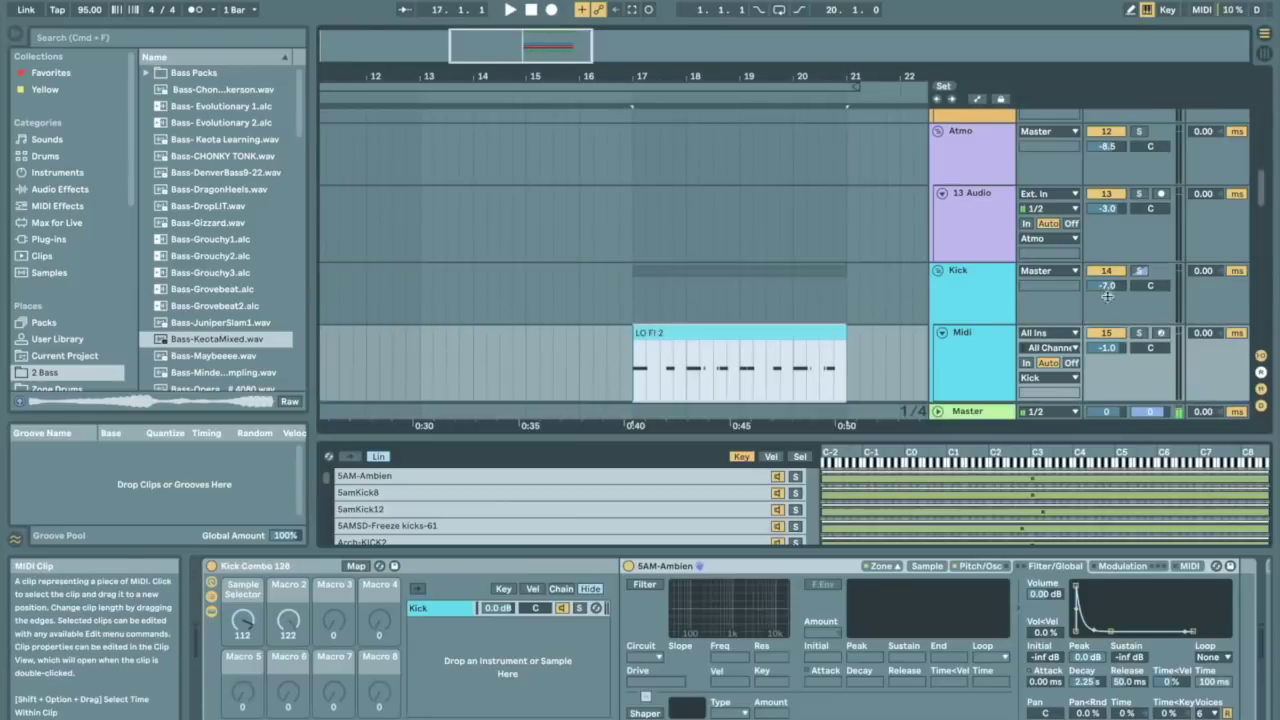
scroll(755, 261, down, 1)
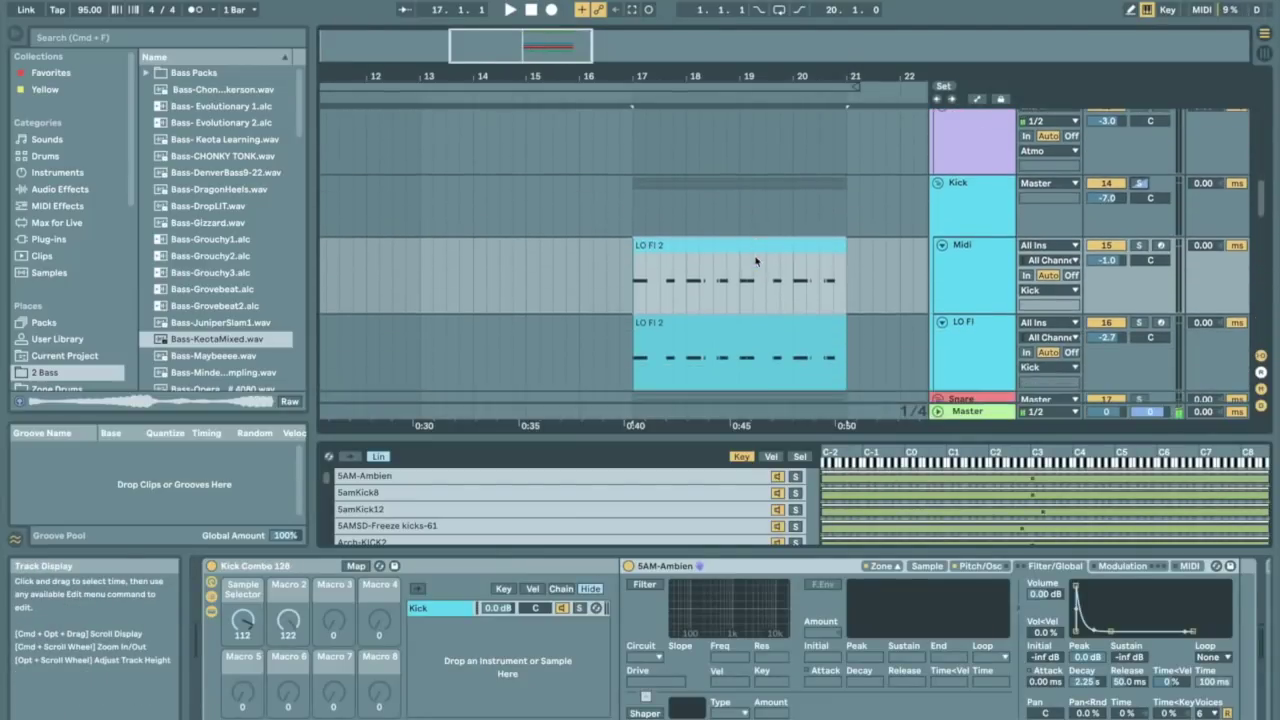
Play the arrangement, audition the Kick track soloed, then turn the solo off
key(space)
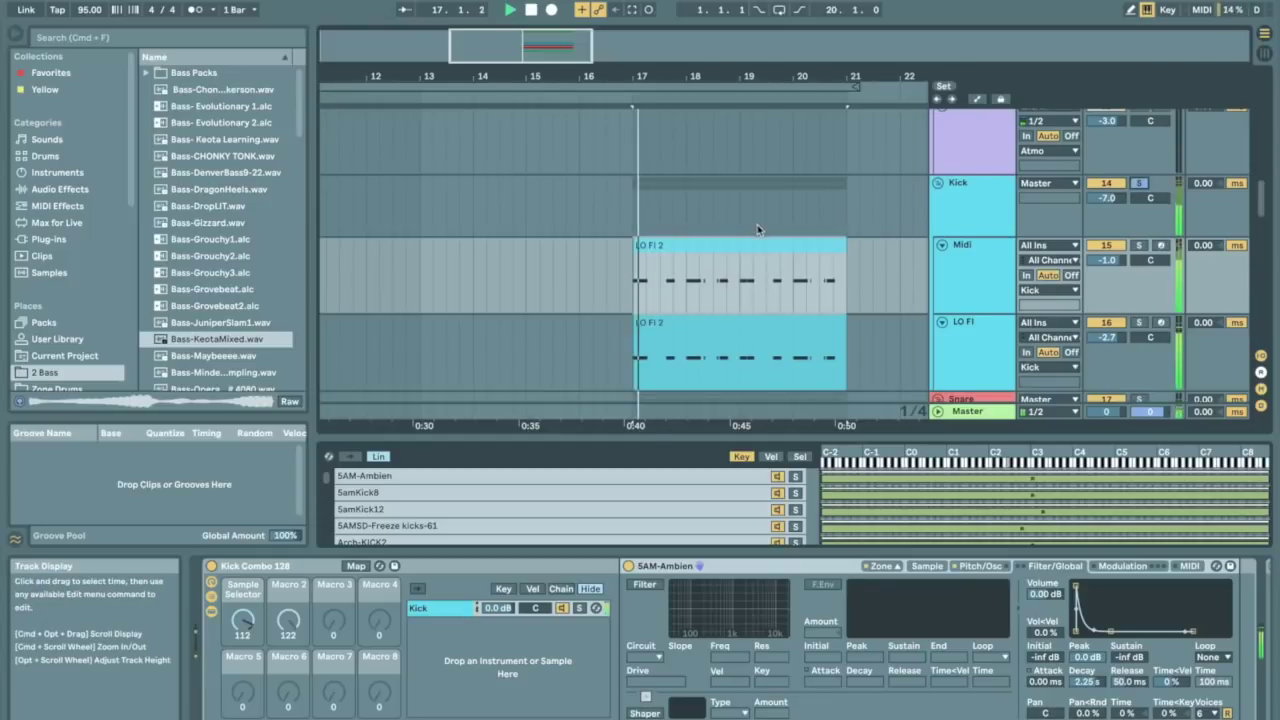
click(757, 224)
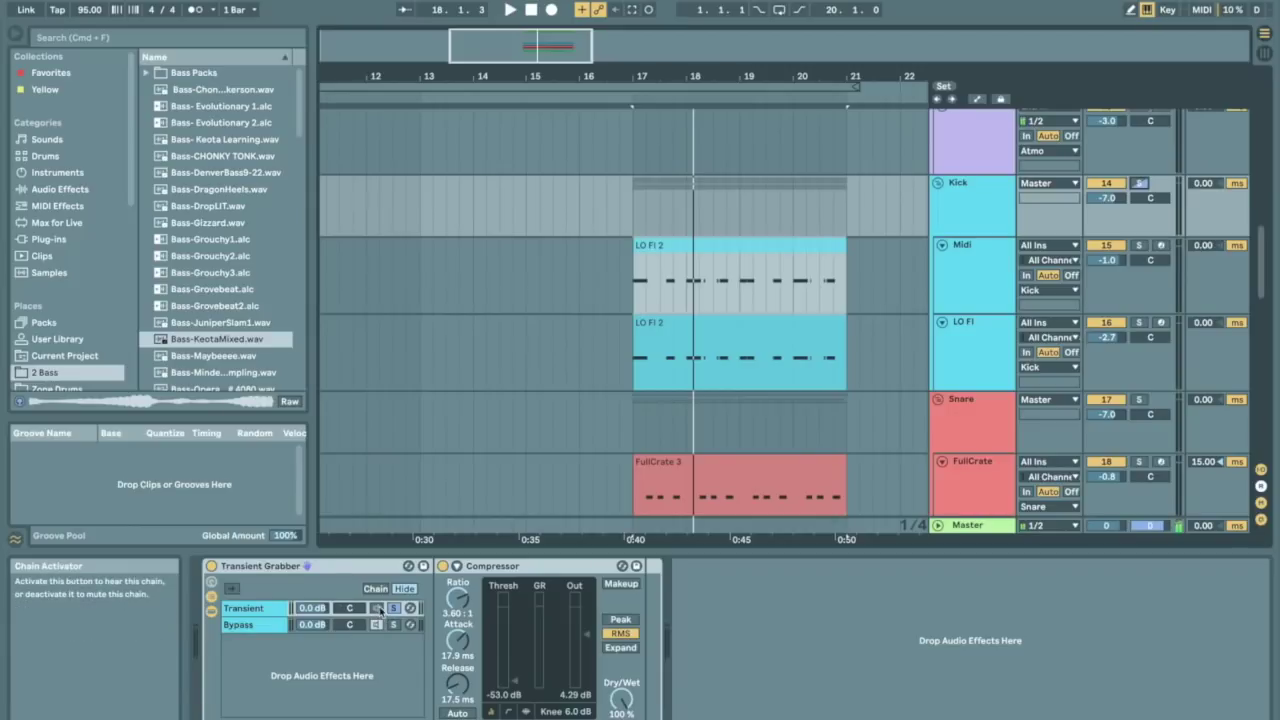
key(space)
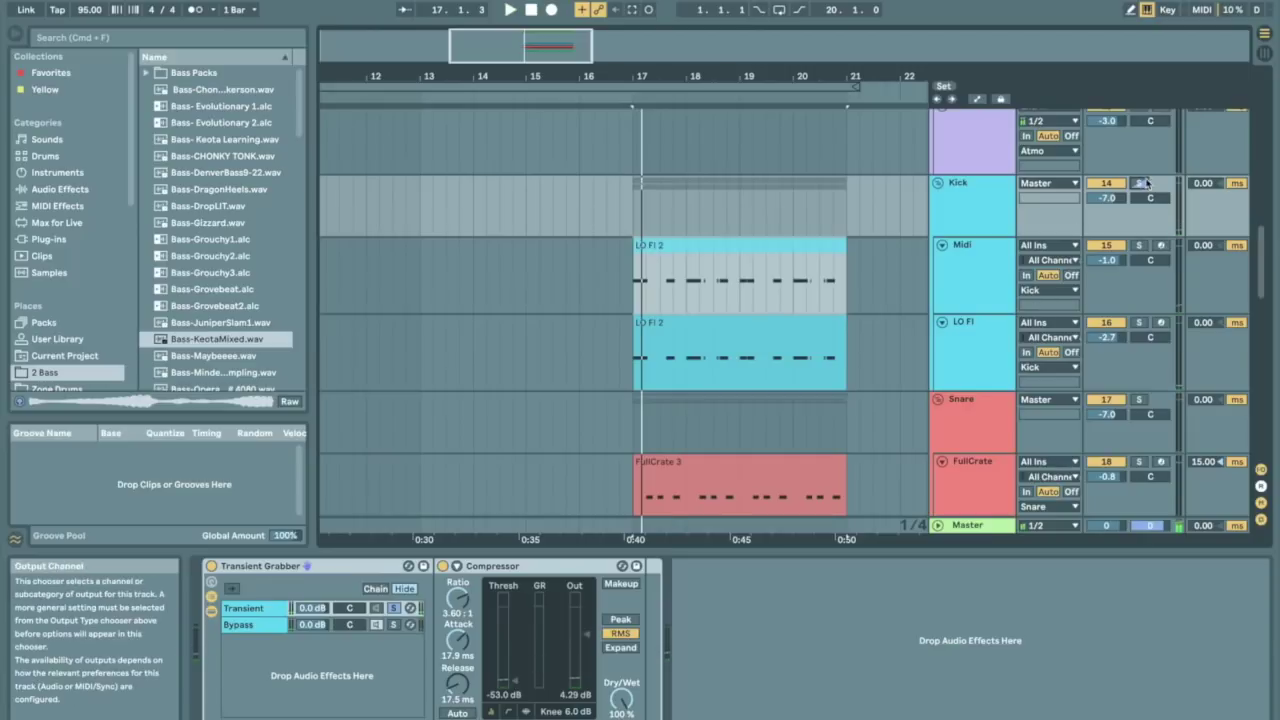
key(space)
key(space)
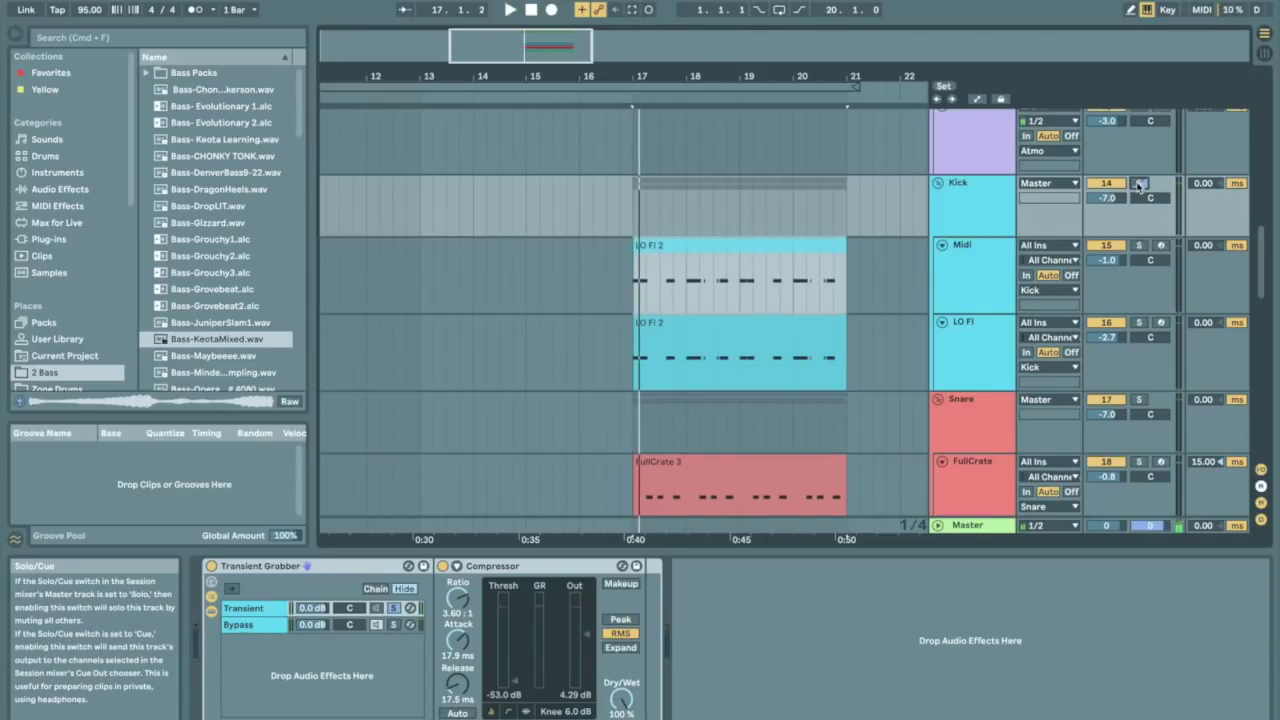
click(1139, 186)
key(space)
key(space)
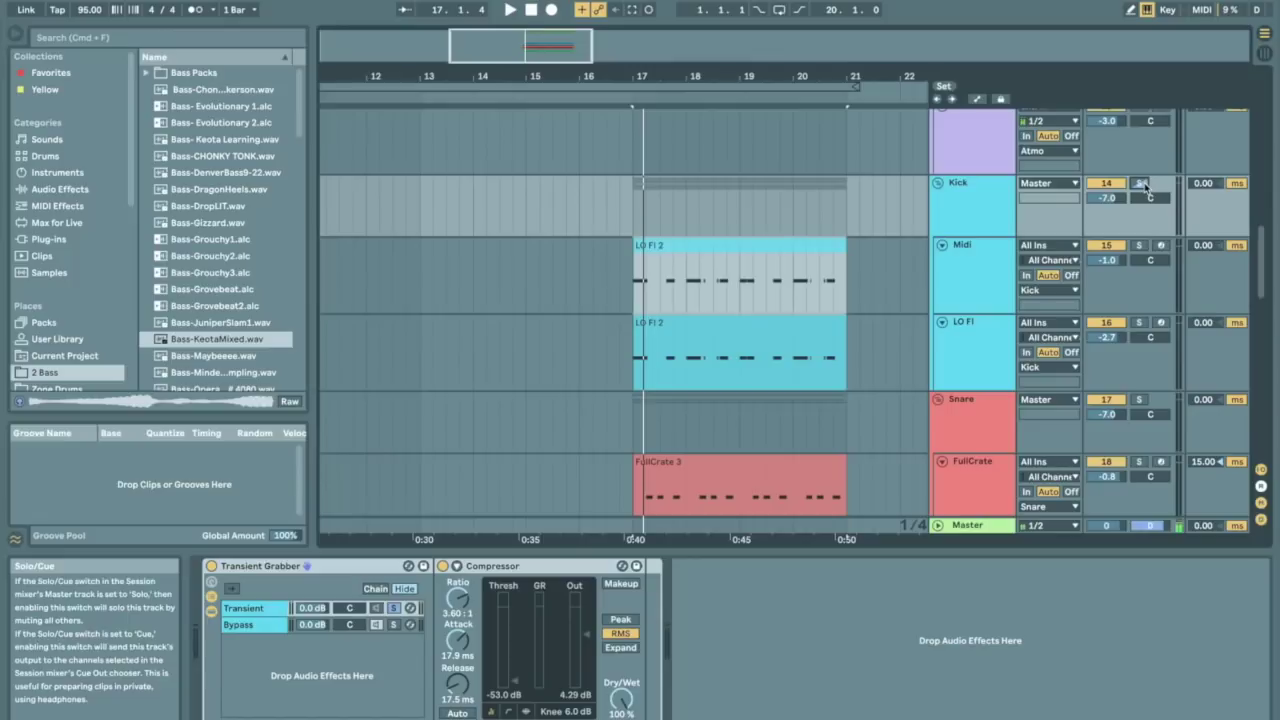
key(space)
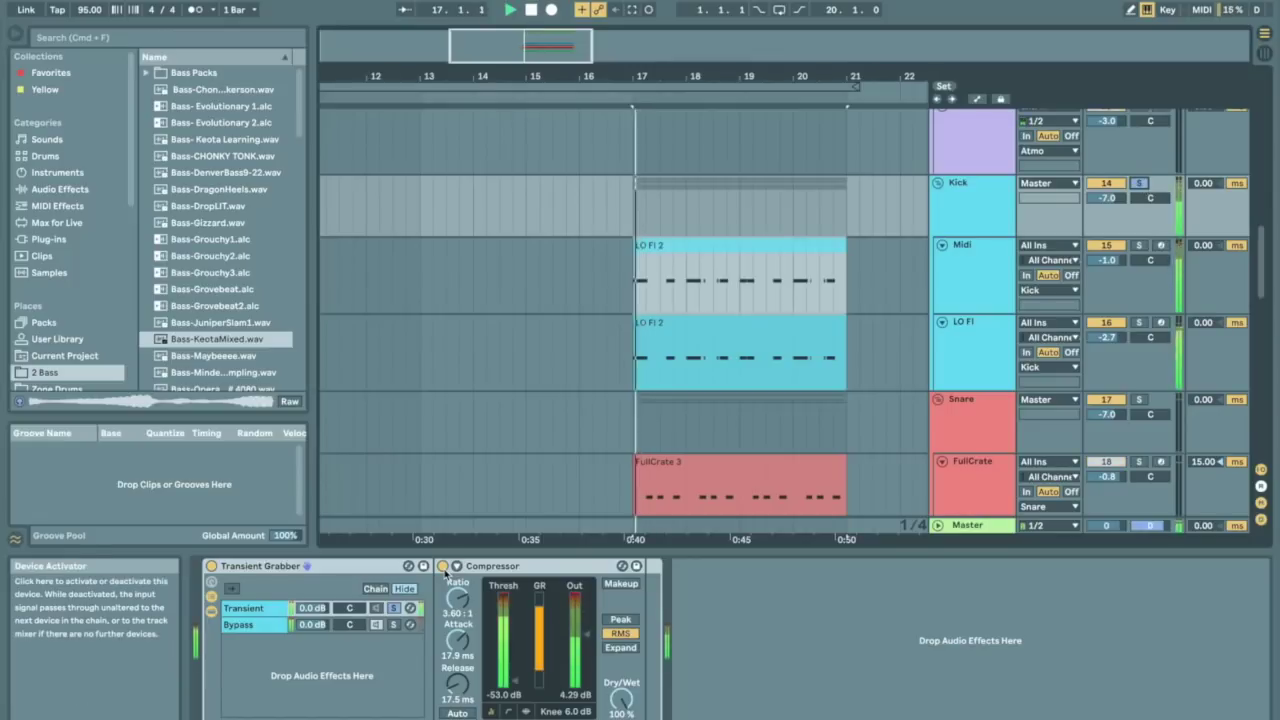
key(space)
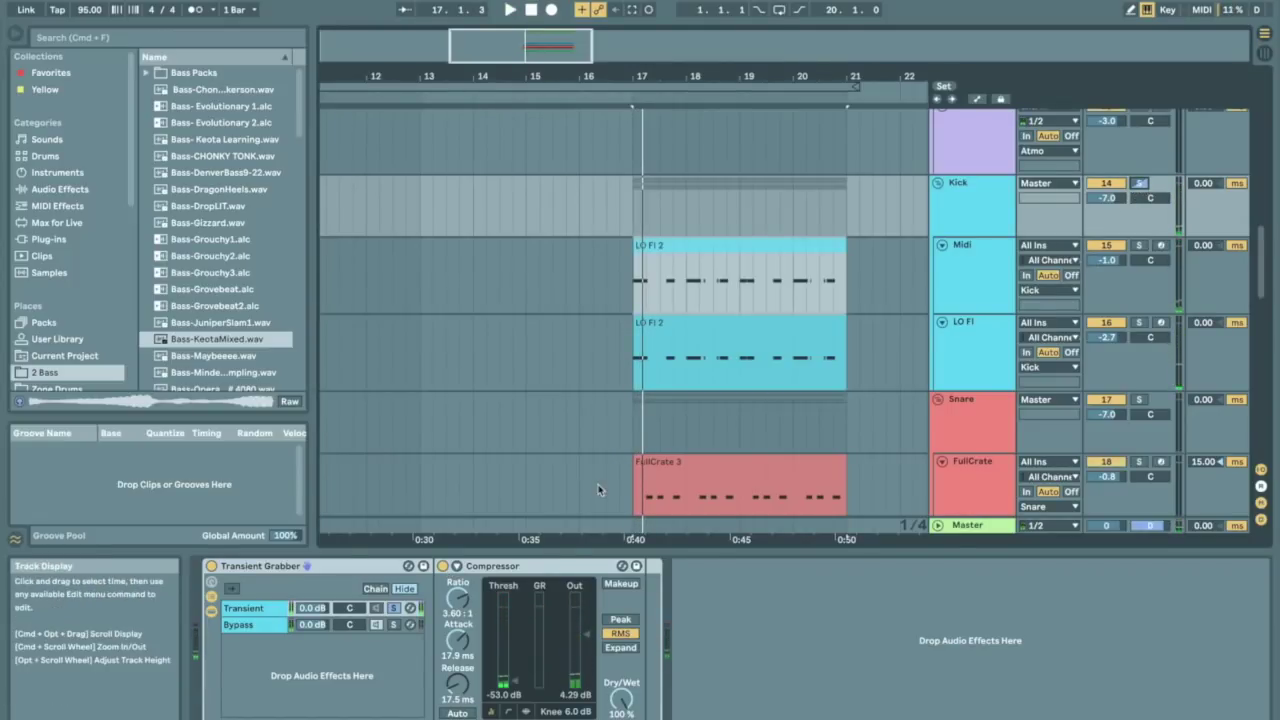
click(394, 609)
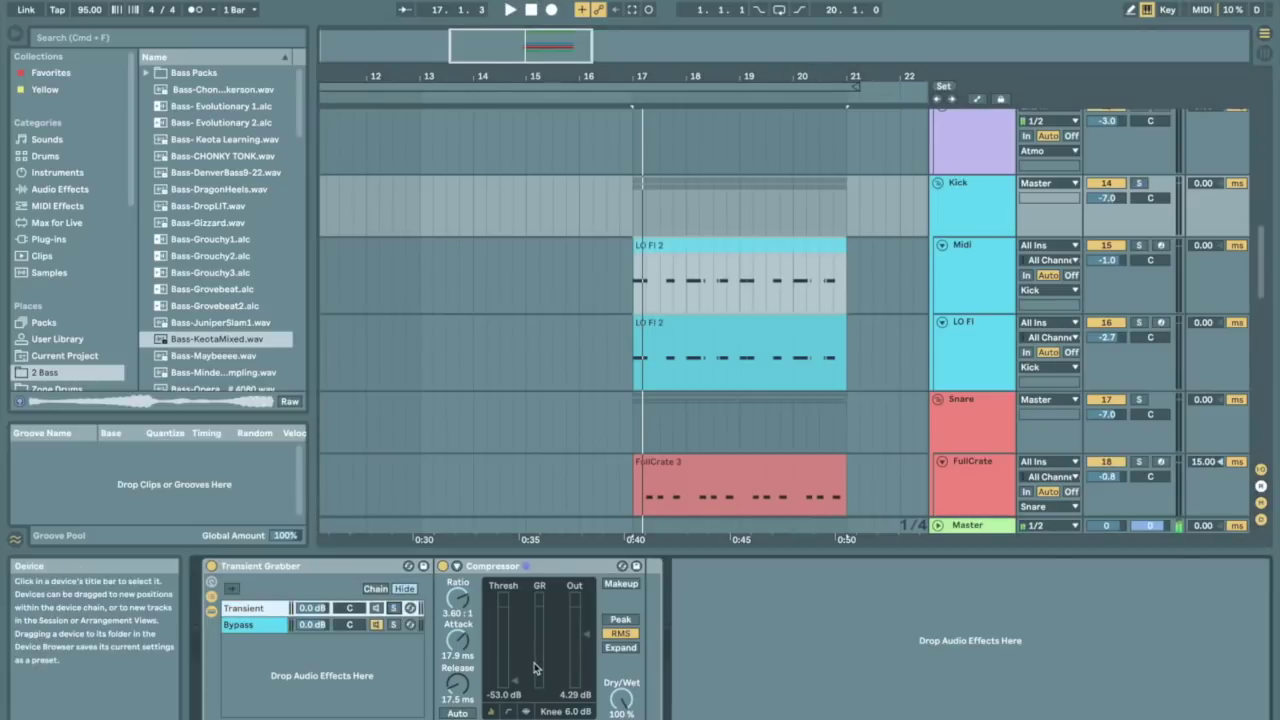
Select the Bass track and check the first Compressor's sidechain Post FX options, leaving them unchanged
scroll(686, 223, up, 10)
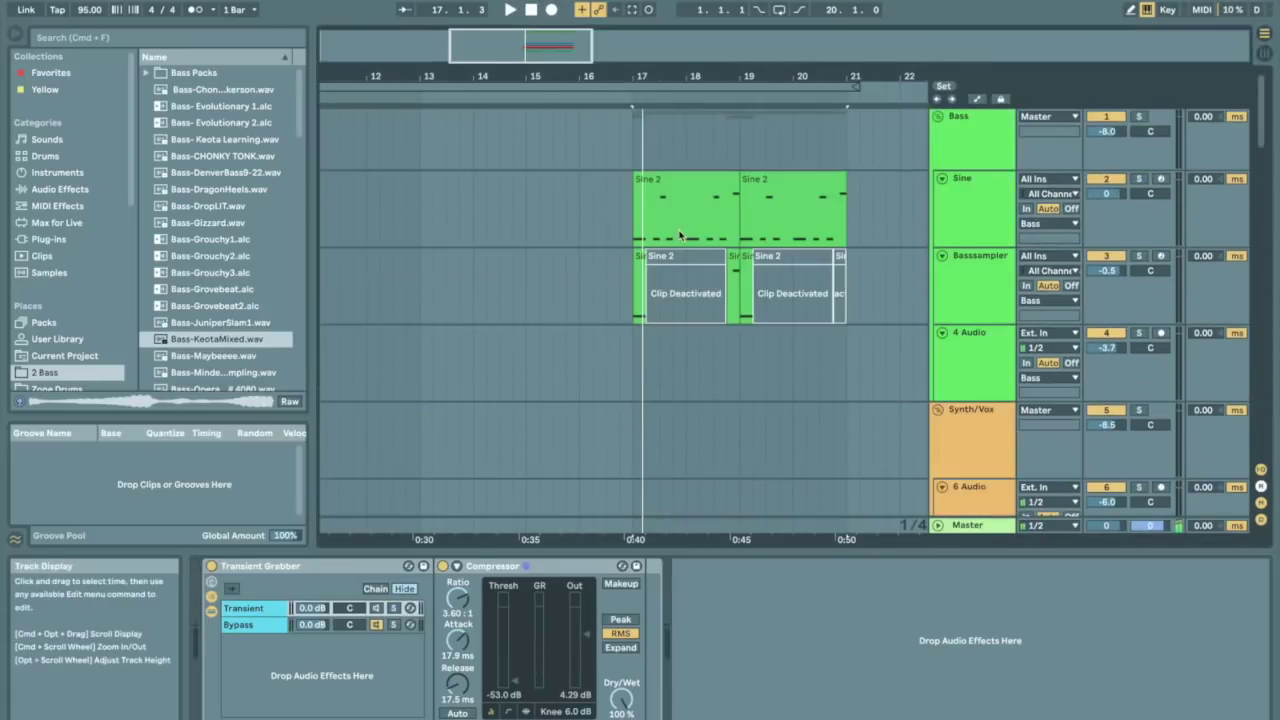
click(965, 143)
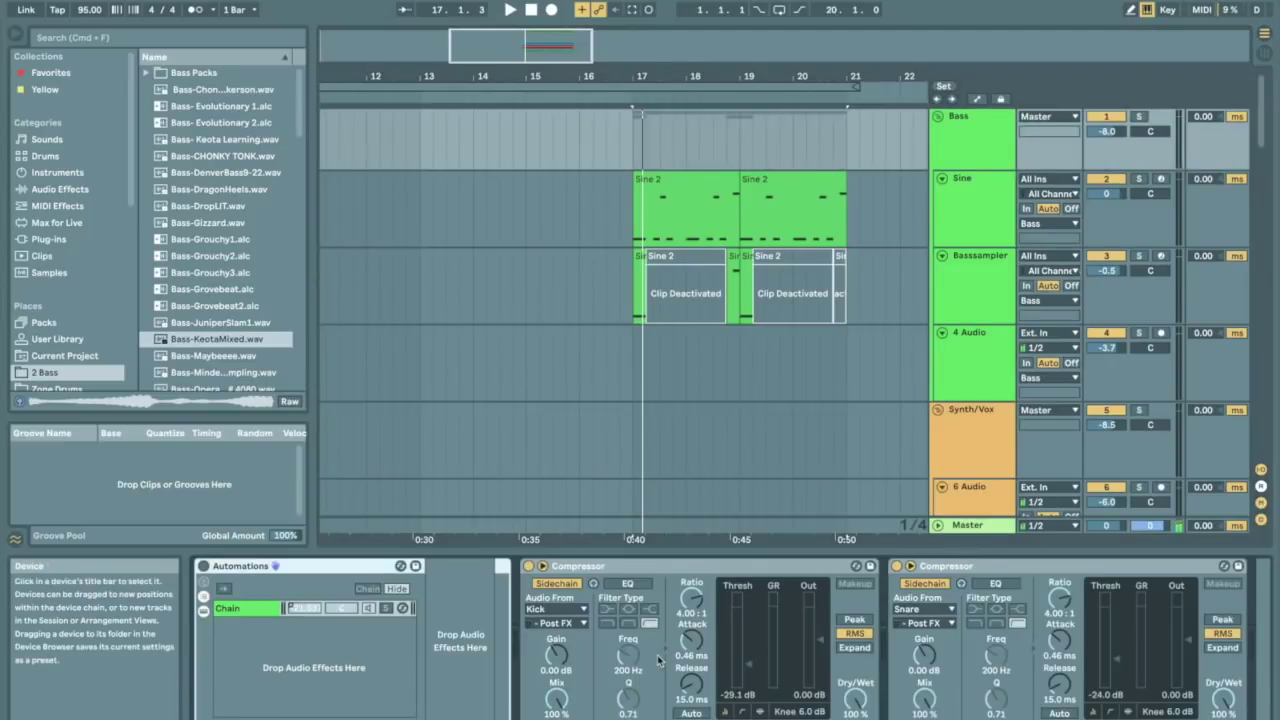
click(568, 624)
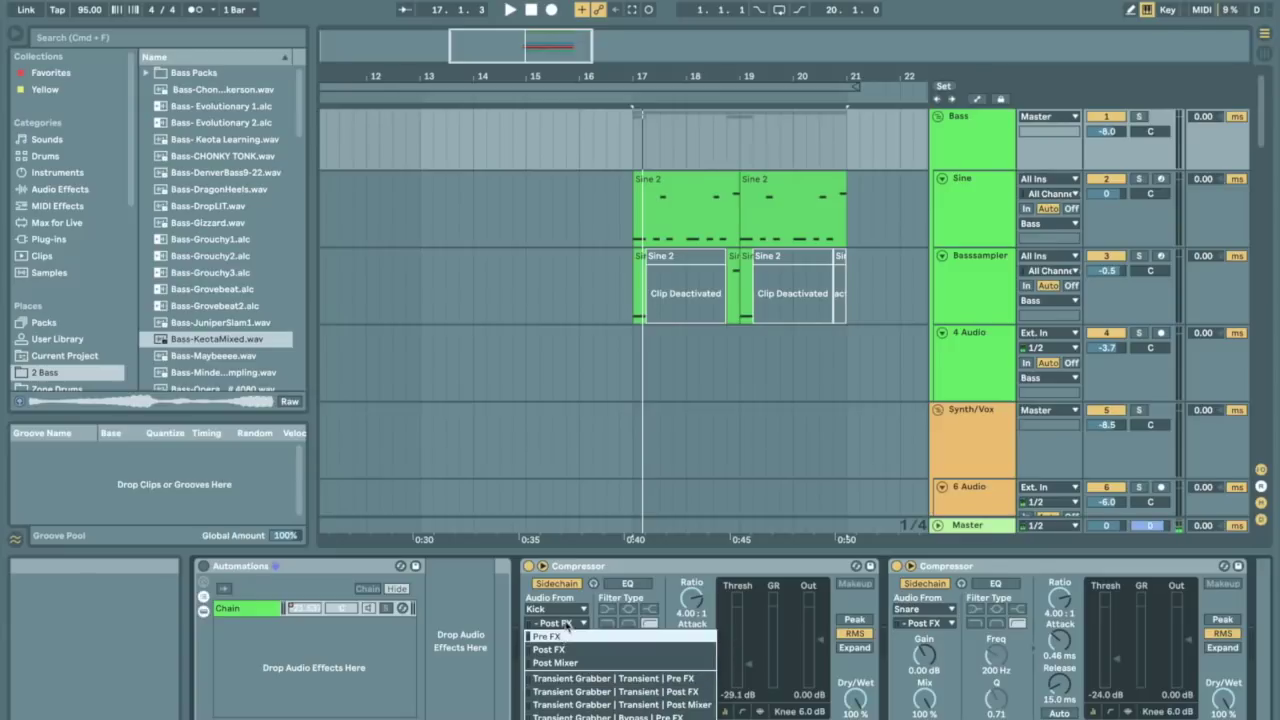
click(567, 624)
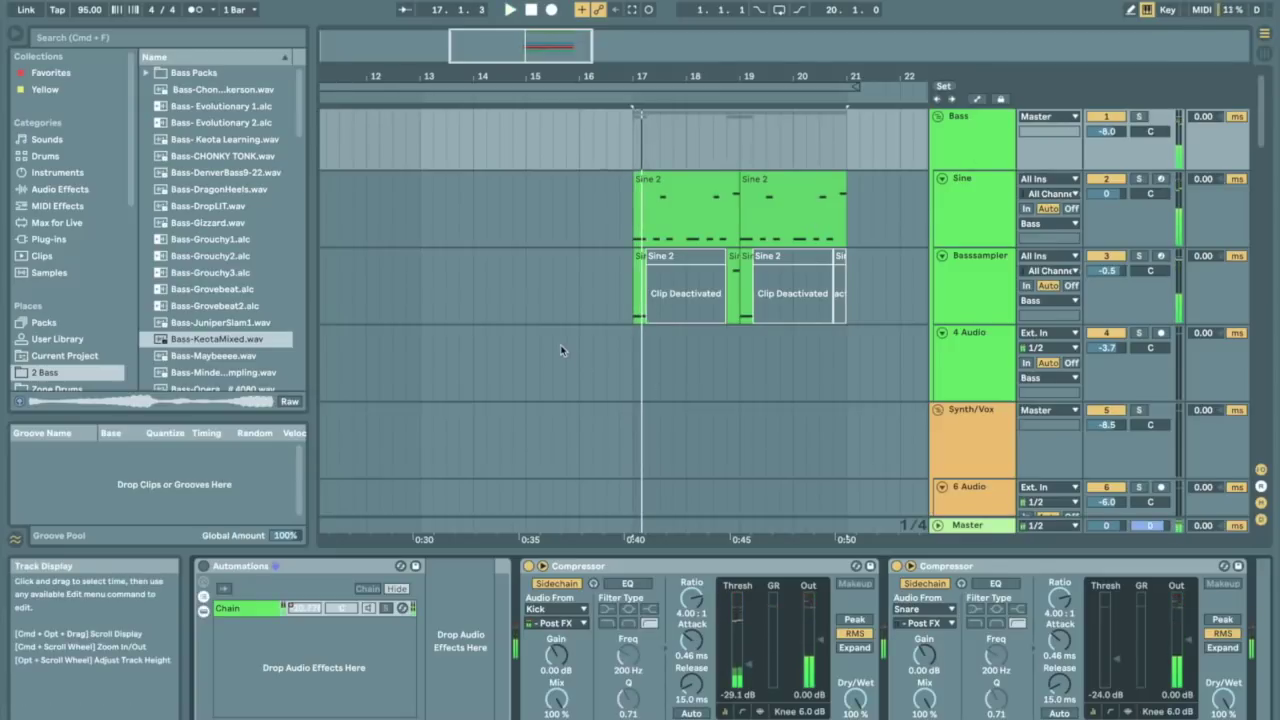
scroll(948, 262, down, 3)
Review the device chains on the Synth/Vox, Kick and Snare tracks
click(948, 262)
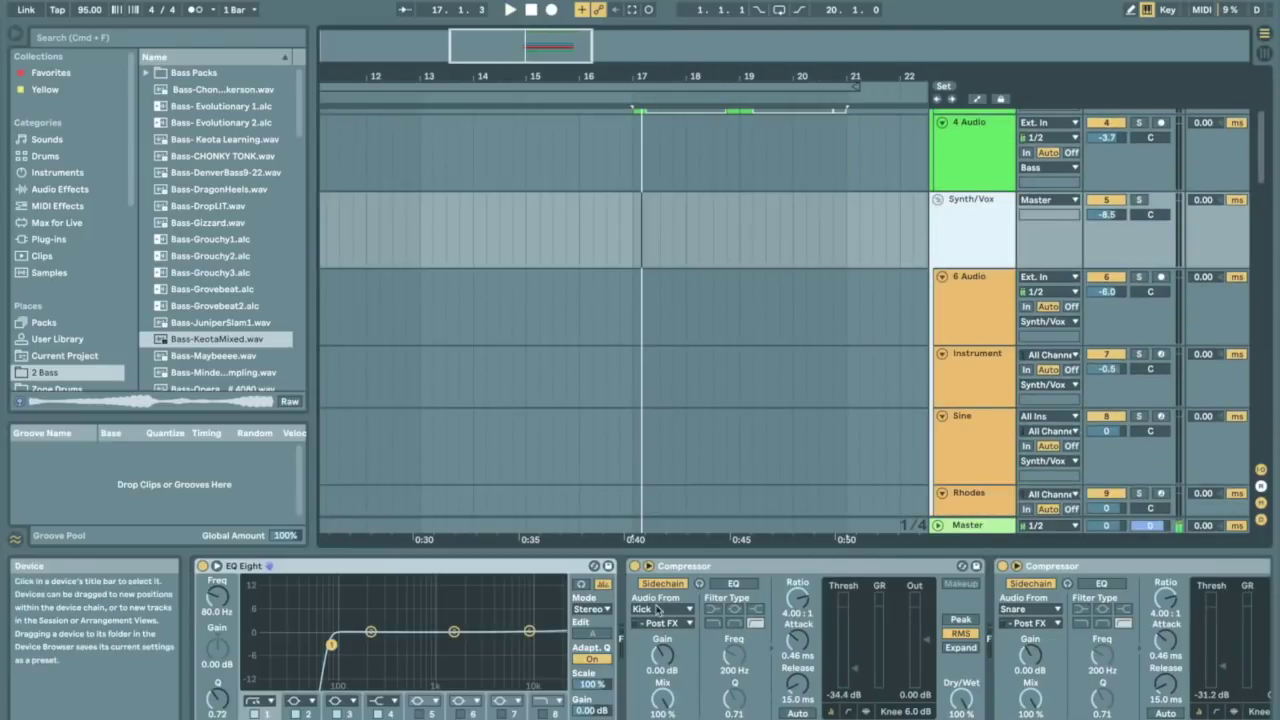
scroll(985, 249, down, 10)
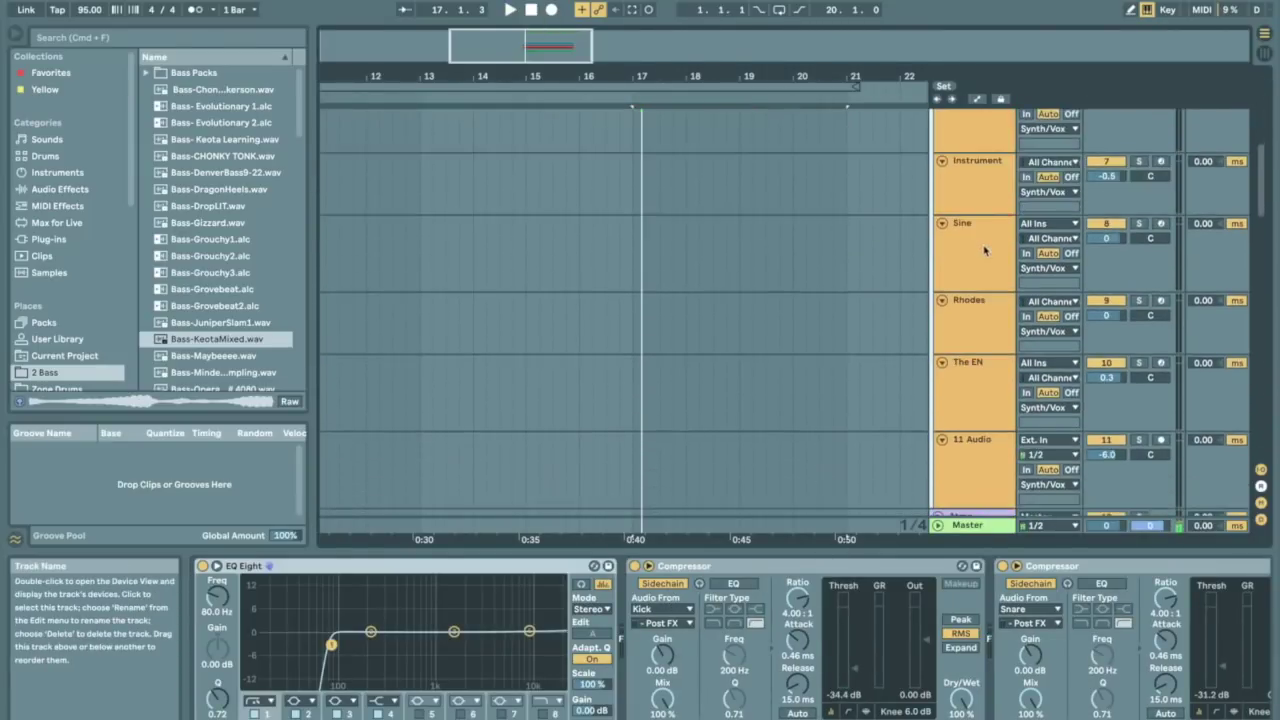
scroll(985, 249, down, 1)
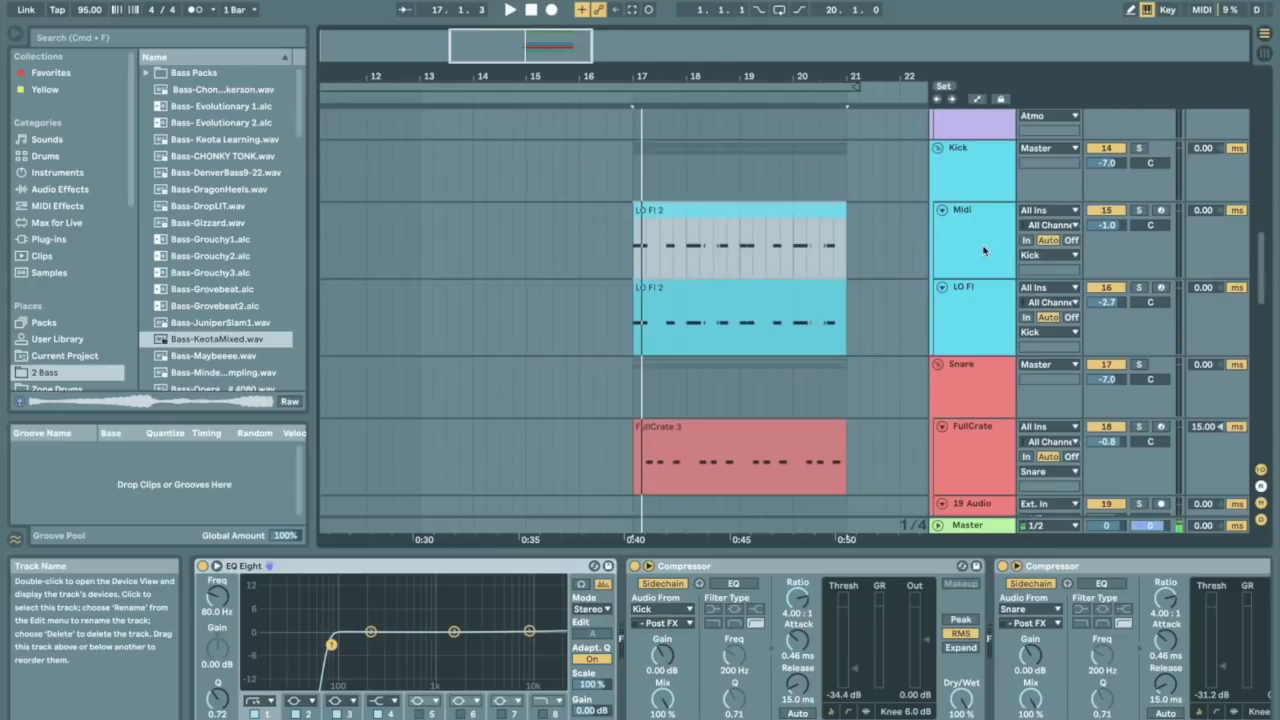
click(990, 179)
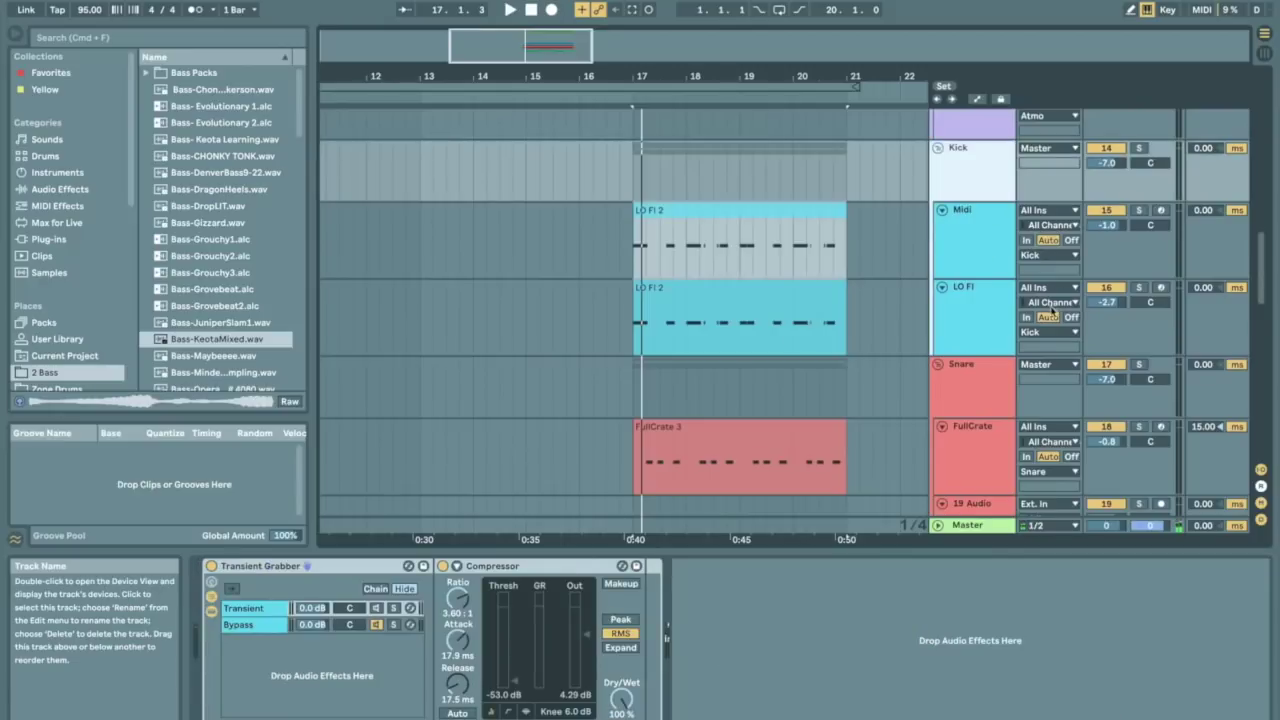
click(990, 375)
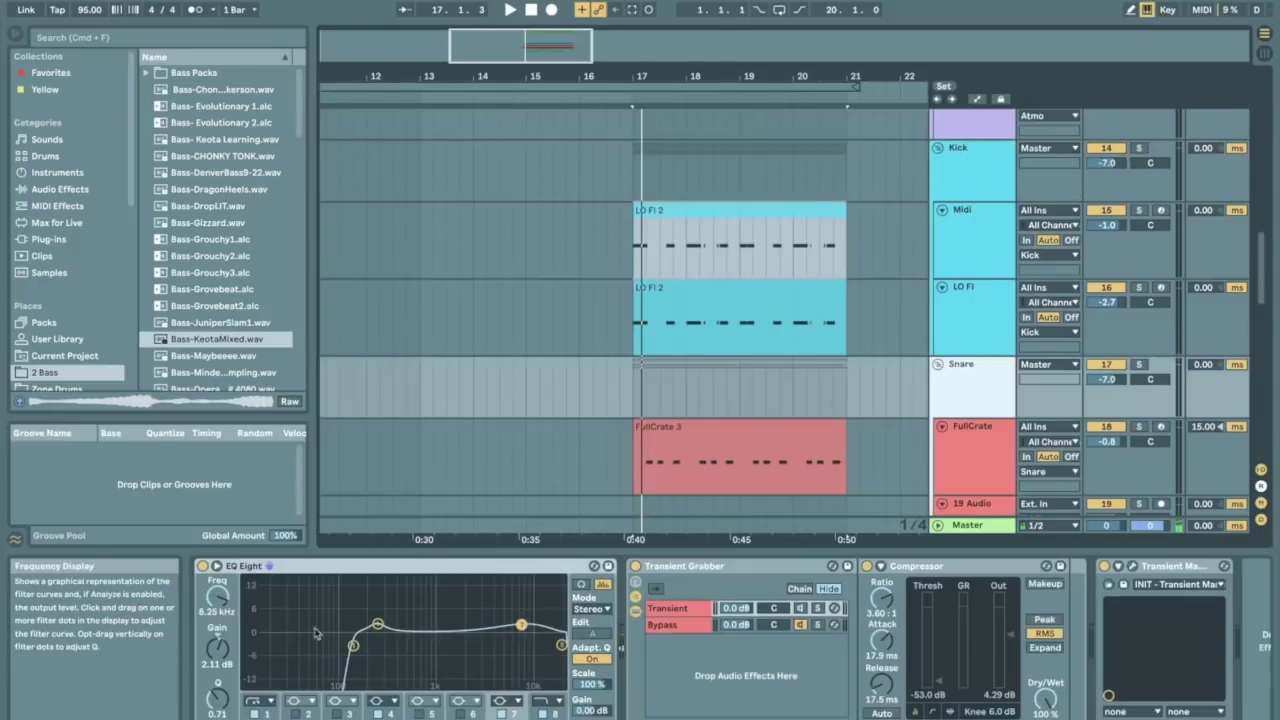
Inspect the Bypass and Transient chains, then show the Midi track's Kick Combo 128 rack
click(683, 629)
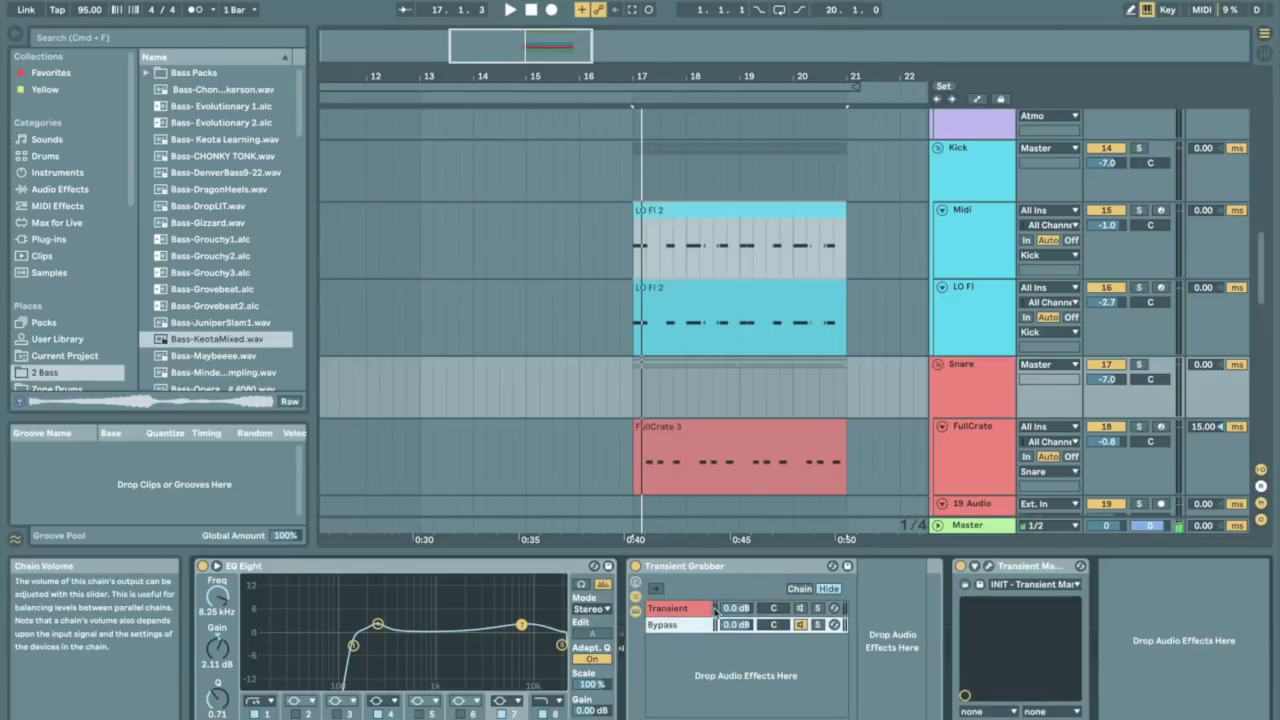
click(678, 610)
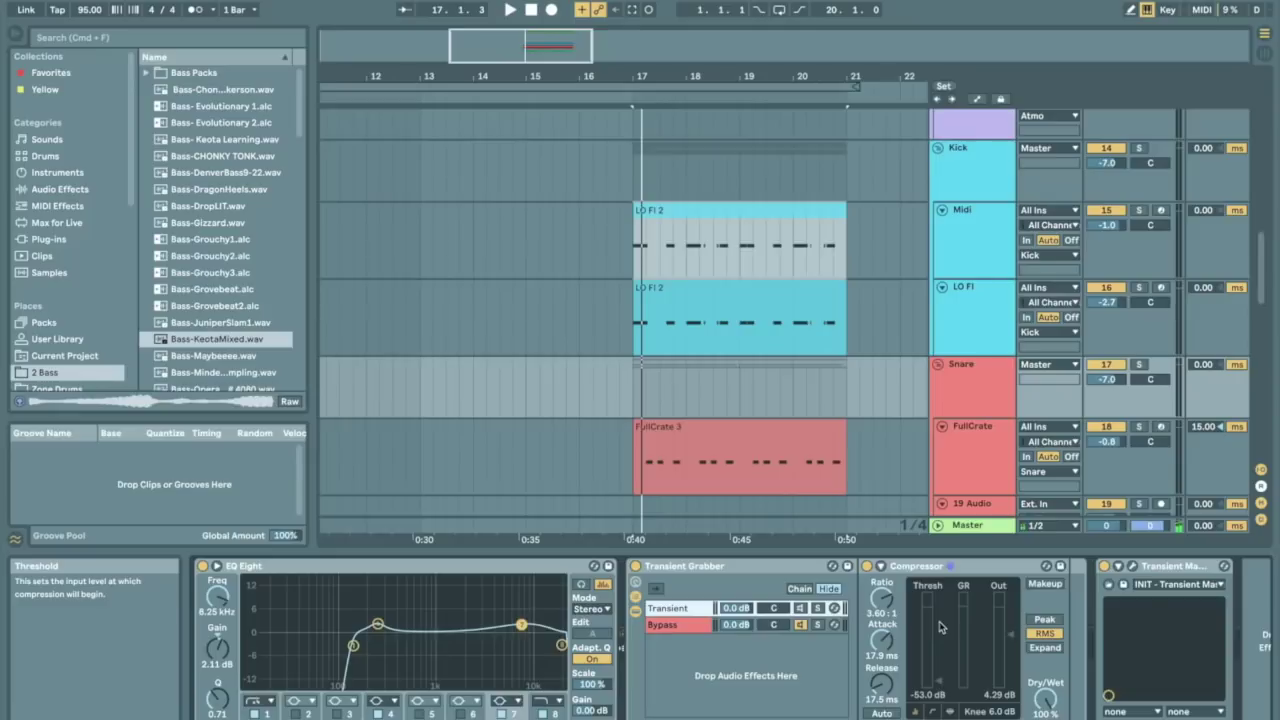
scroll(900, 350, up, 3)
scroll(900, 350, down, 3)
click(945, 290)
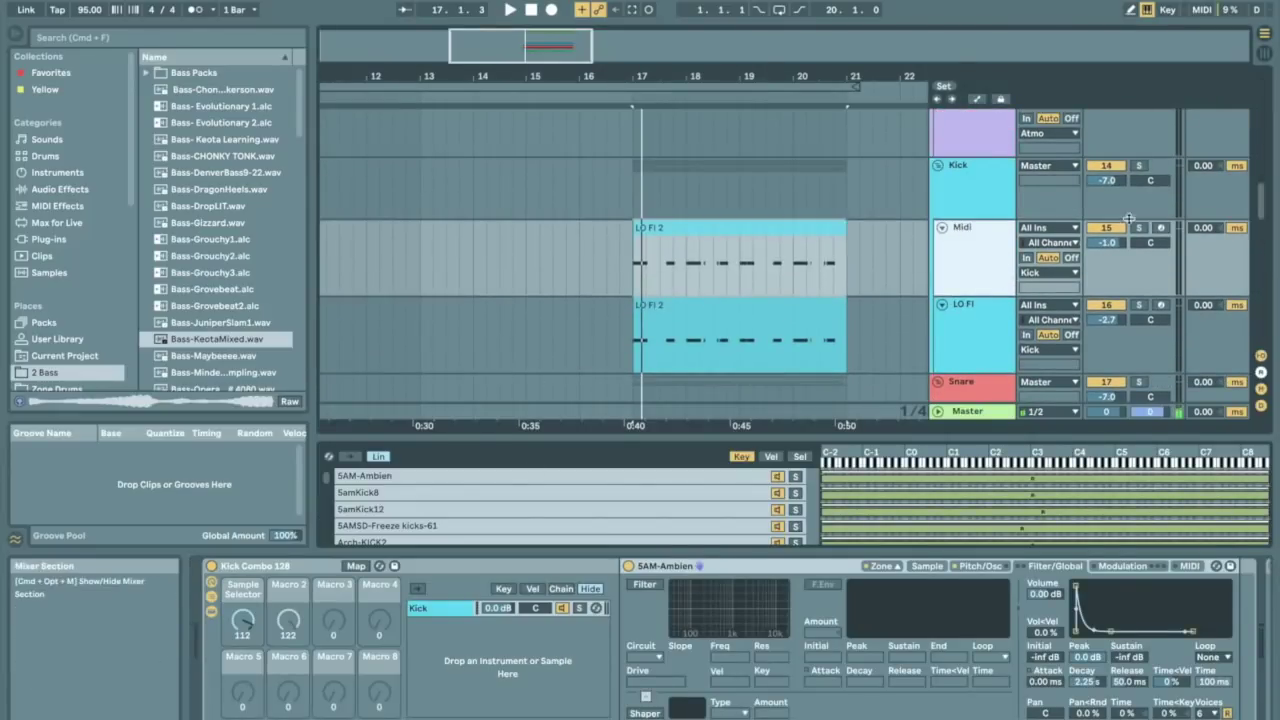
Record-arm the Midi and LO FI tracks and turn Kick Combo 128's Sample Selector down
click(1161, 229)
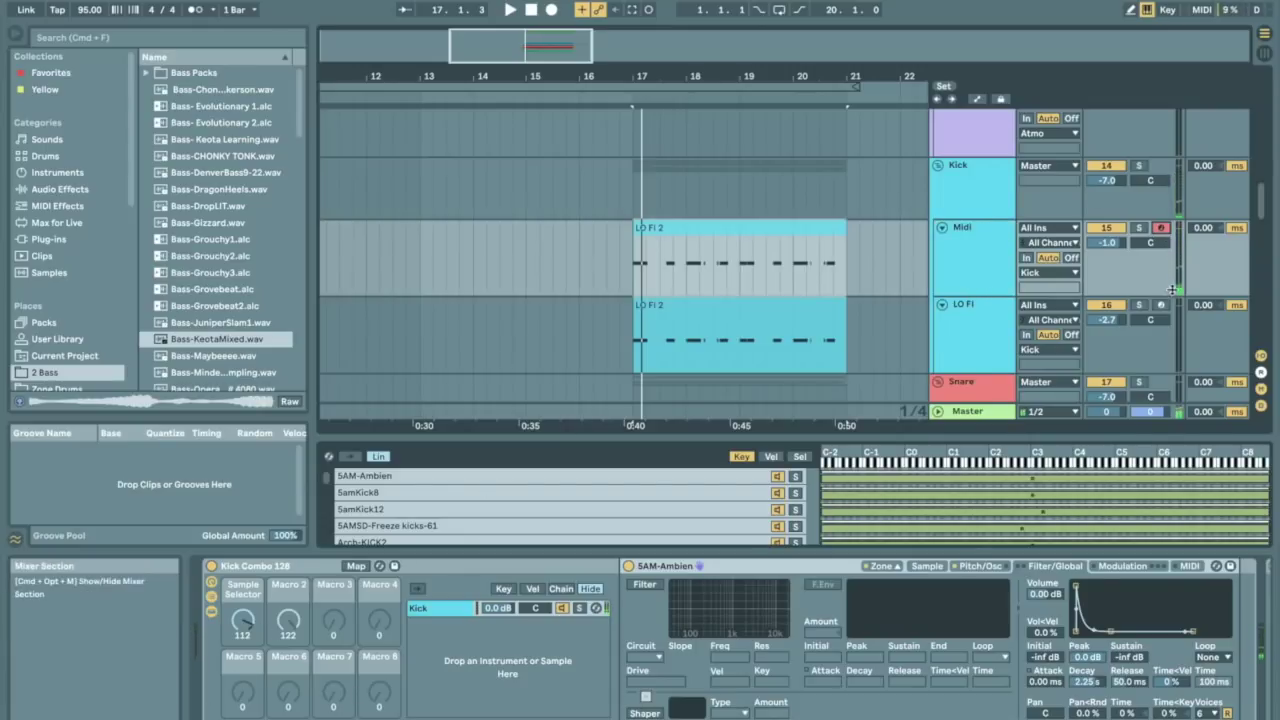
click(1161, 305)
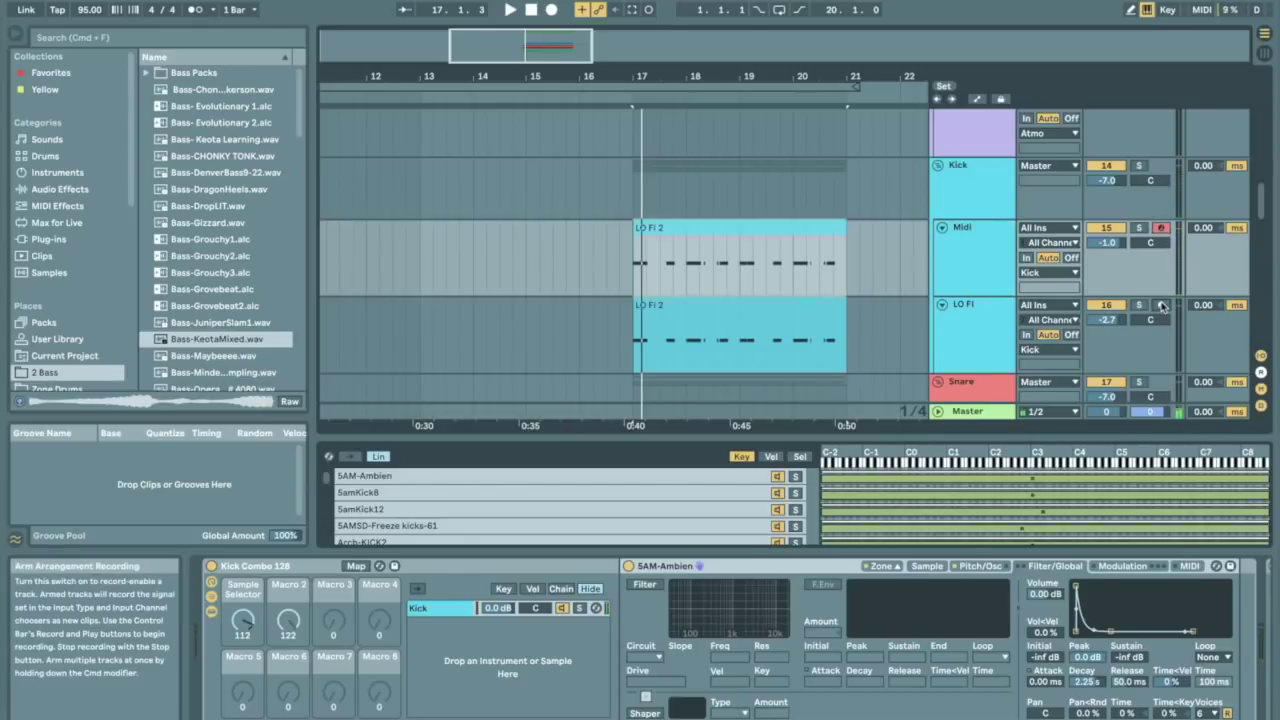
click(1161, 229)
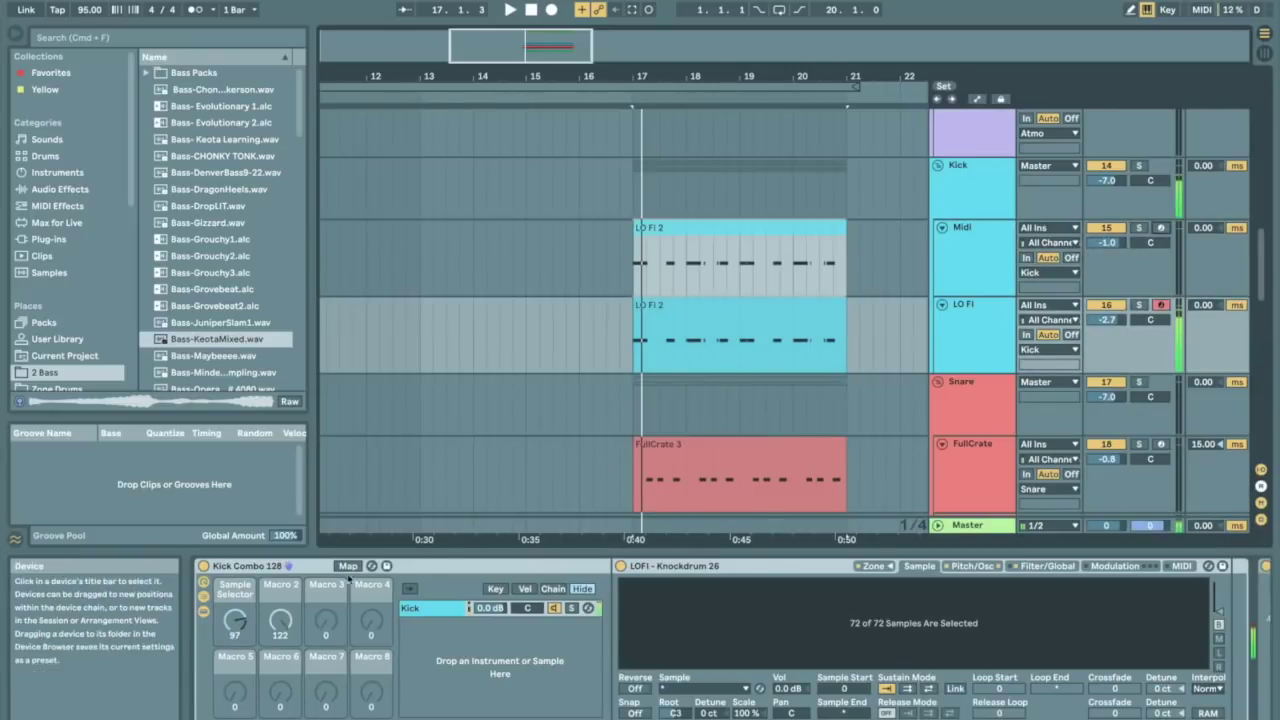
drag(235, 618, 237, 568)
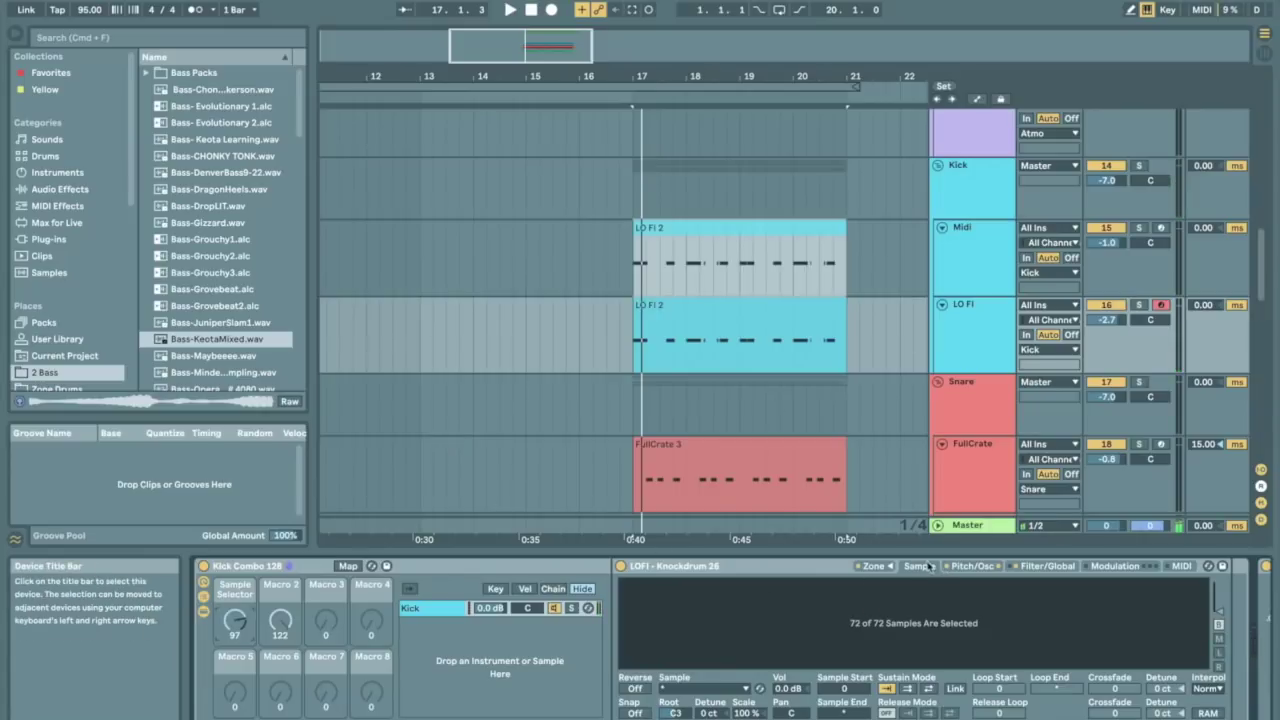
drag(237, 622, 237, 703)
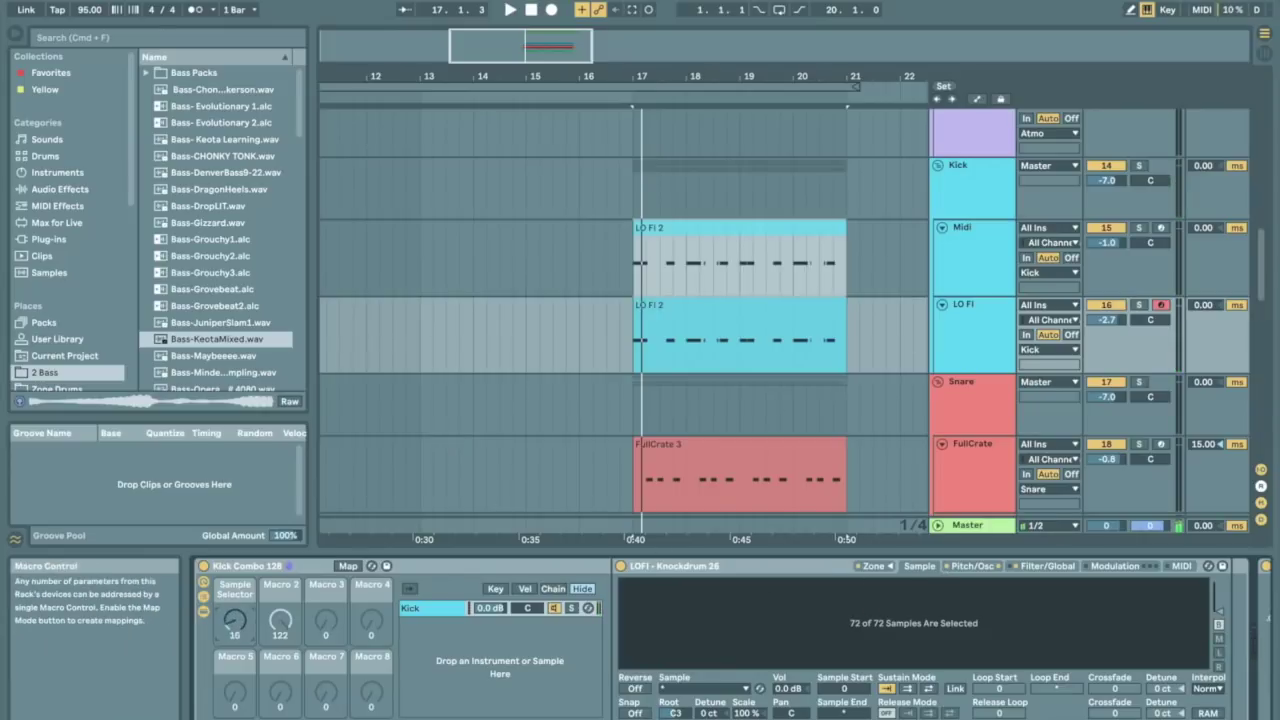
Show the sampler's zone editor in the Sel velocity-select view
click(873, 566)
click(799, 456)
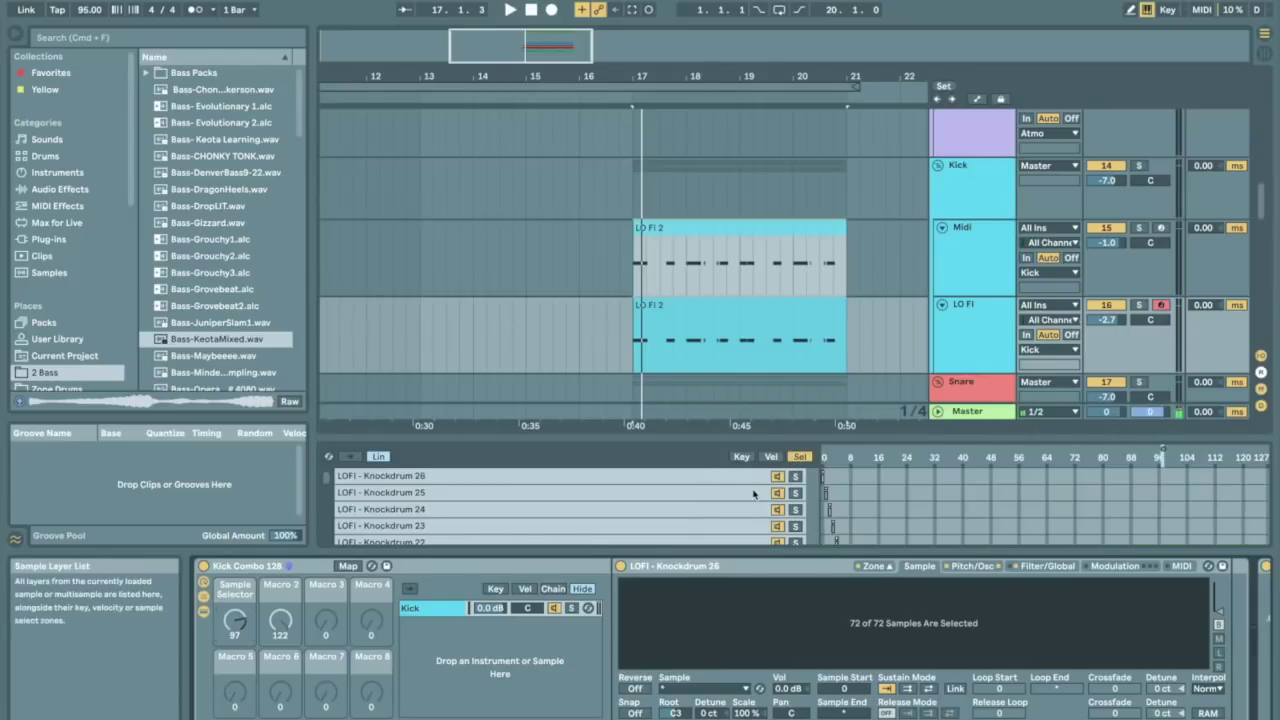
scroll(1164, 306, down, 5)
scroll(1164, 306, down, 2)
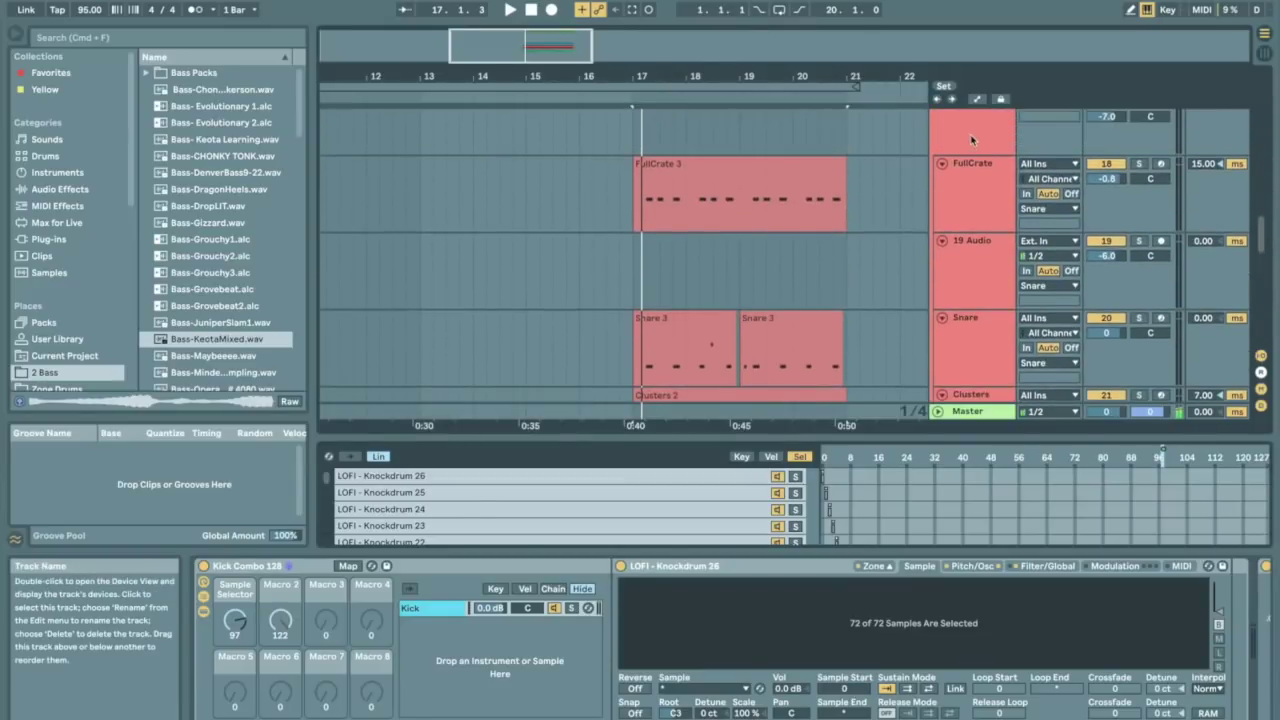
Select the Snare track, then FullCrate to display its Instrument Rack with Snare 128
click(972, 138)
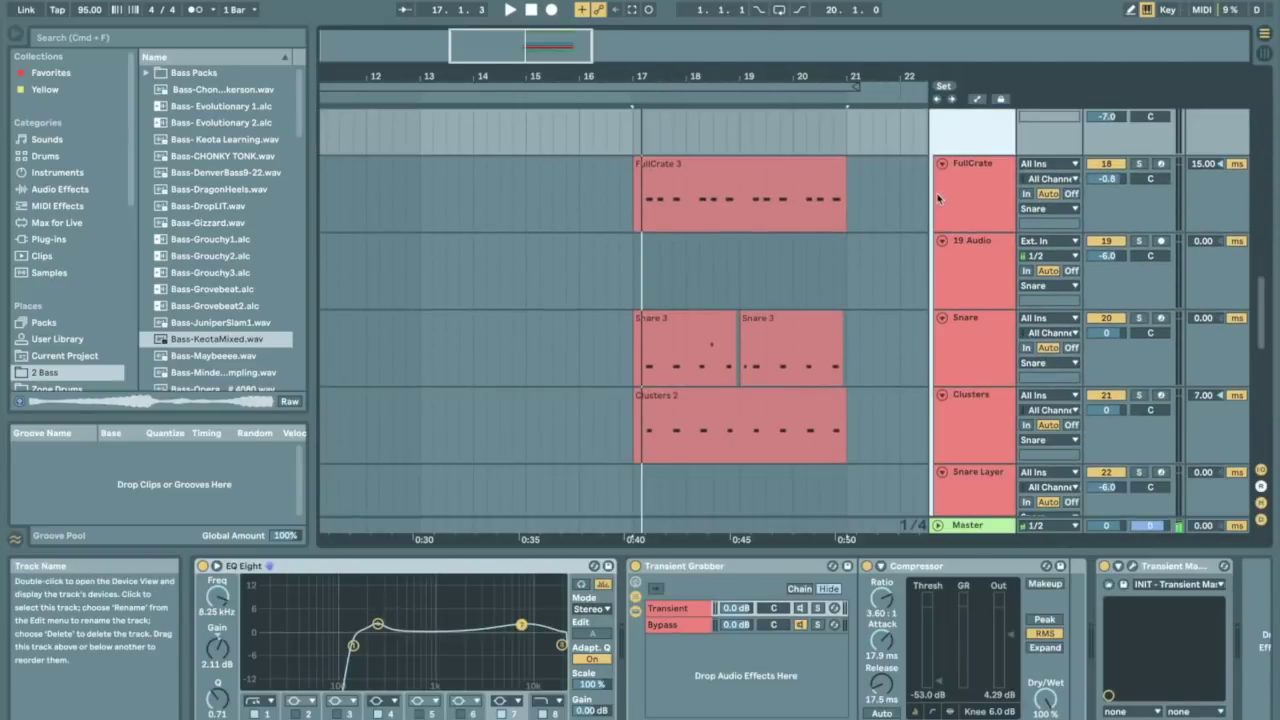
scroll(960, 200, up, 1)
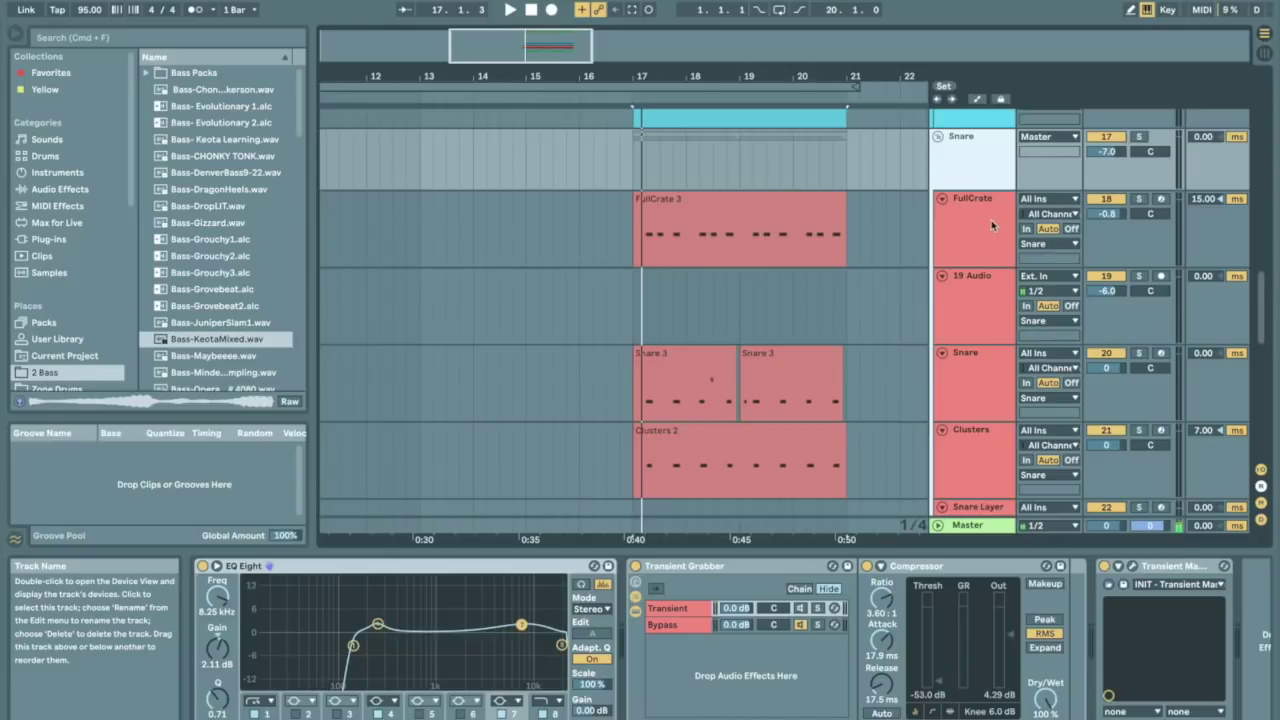
click(992, 225)
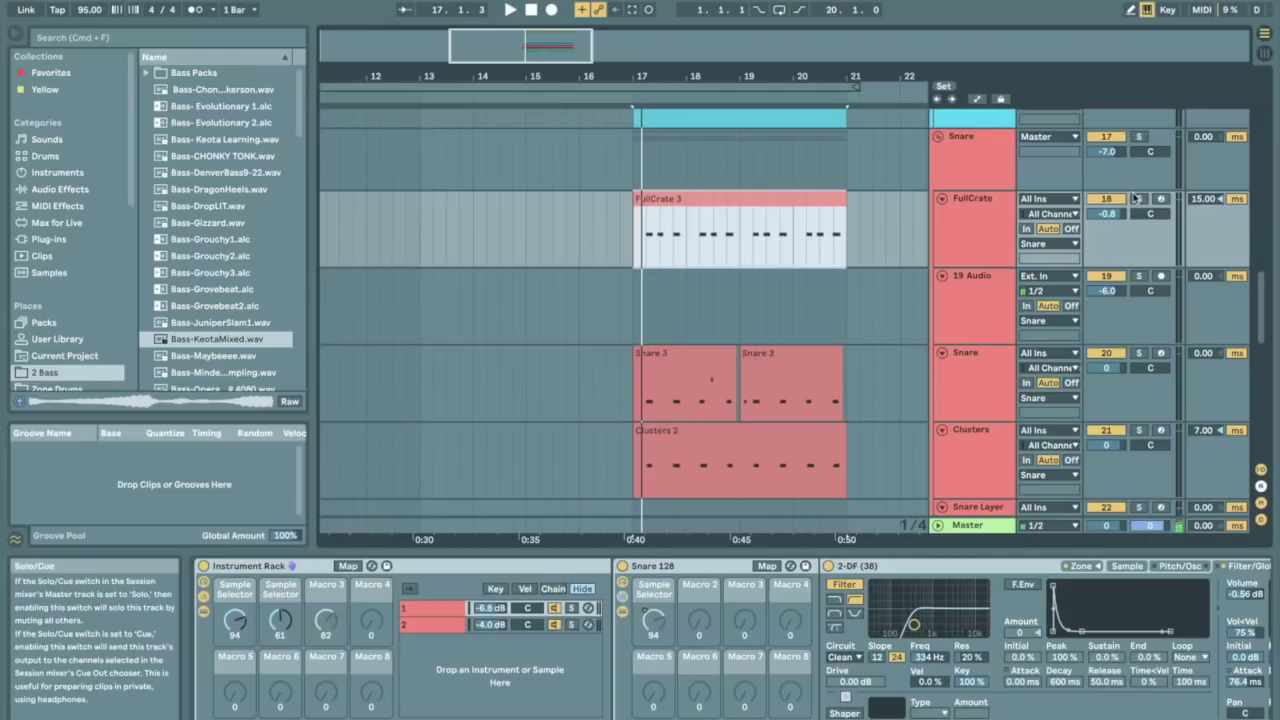
Arm FullCrate and turn both Sample Selector macros to pick new samples for each snare chain
click(1160, 199)
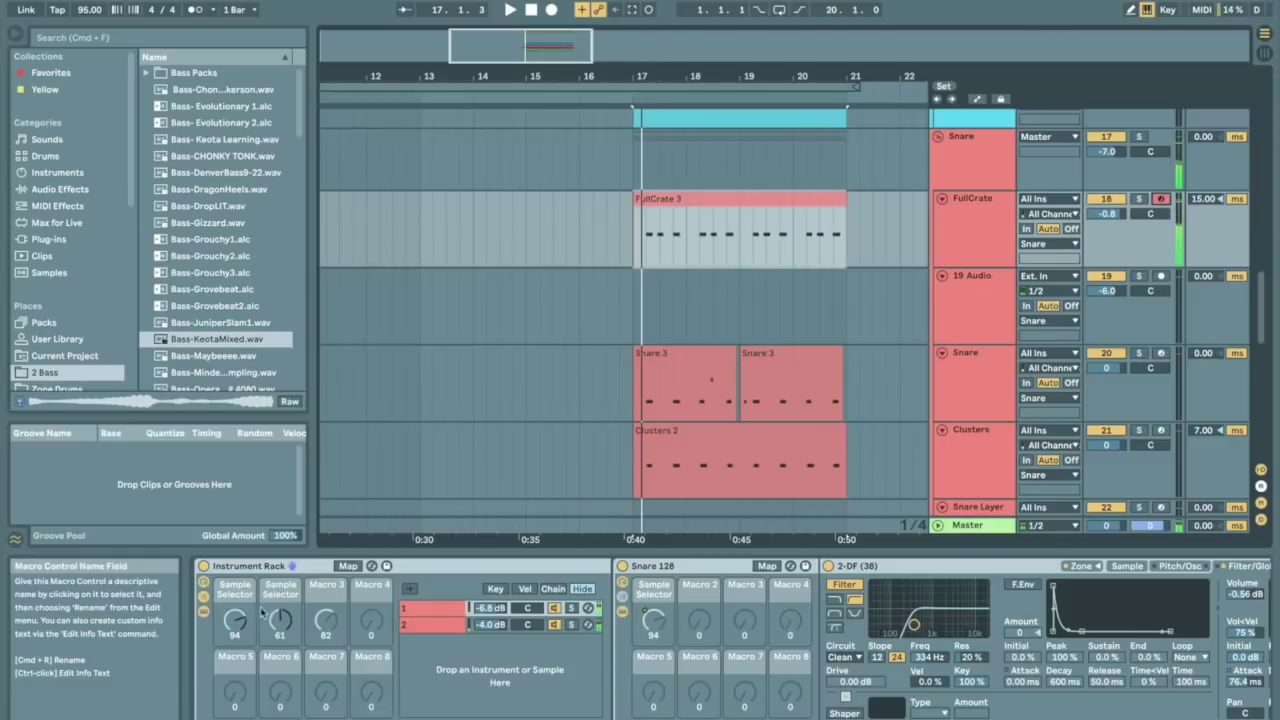
drag(235, 620, 235, 645)
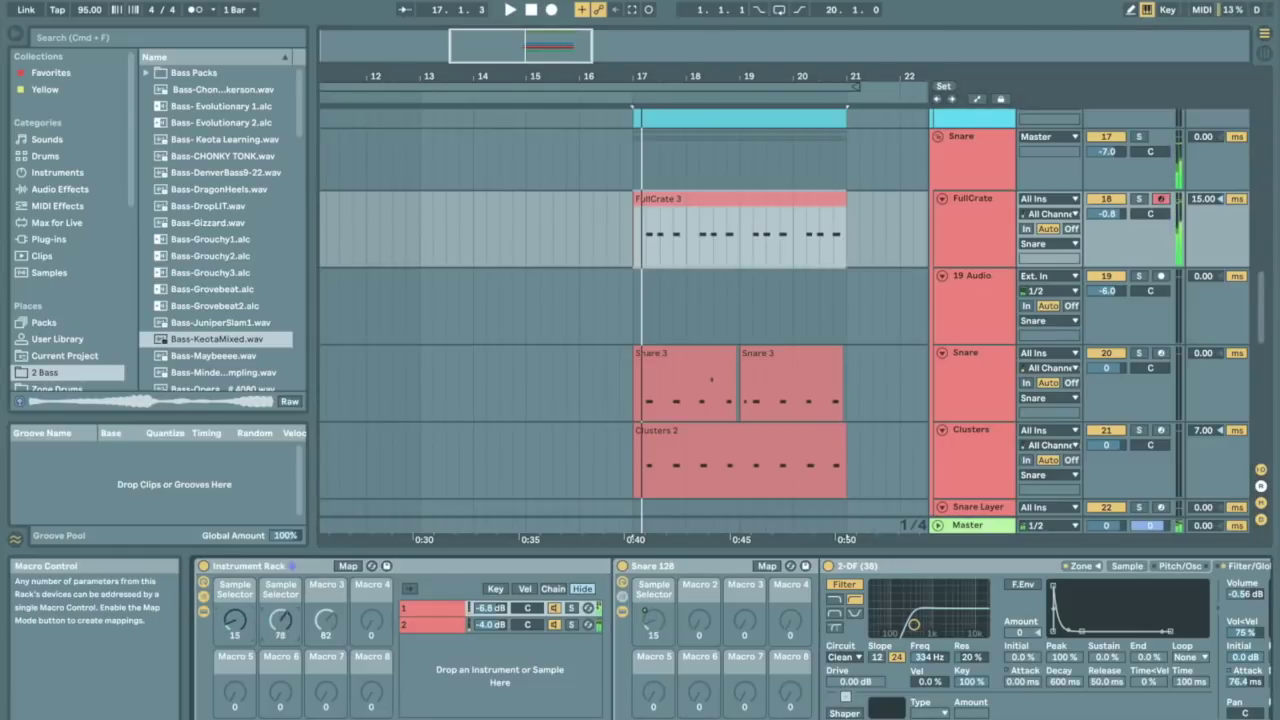
drag(281, 620, 281, 650)
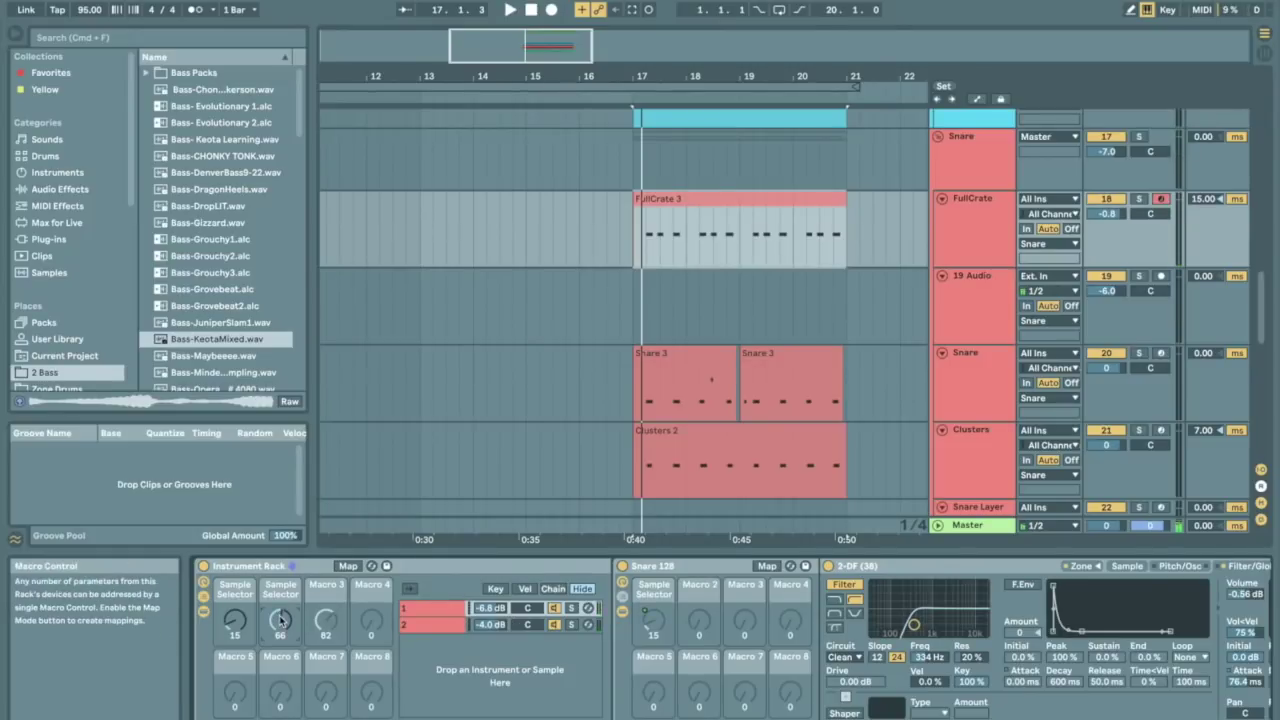
drag(281, 620, 240, 600)
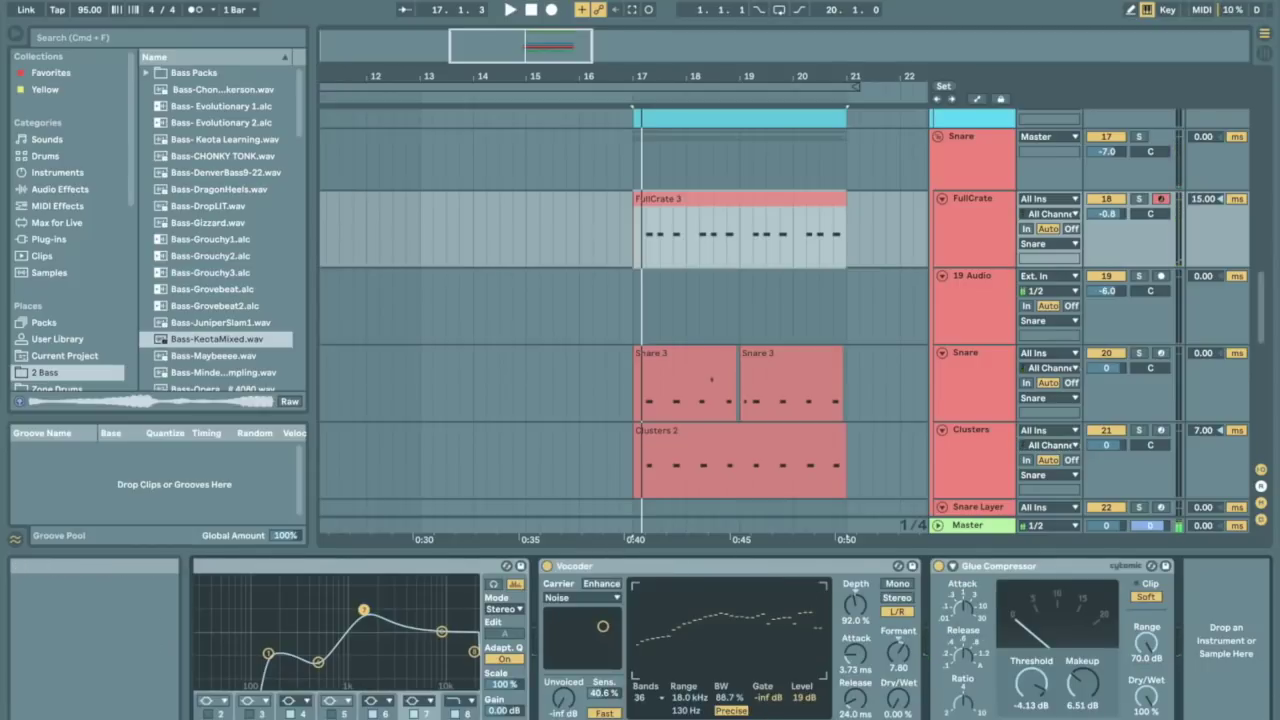
click(205, 620)
Set the Vocoder to about 66% wet, undo trial EQ Eight edits, and close OTT
drag(1163, 699, 1163, 640)
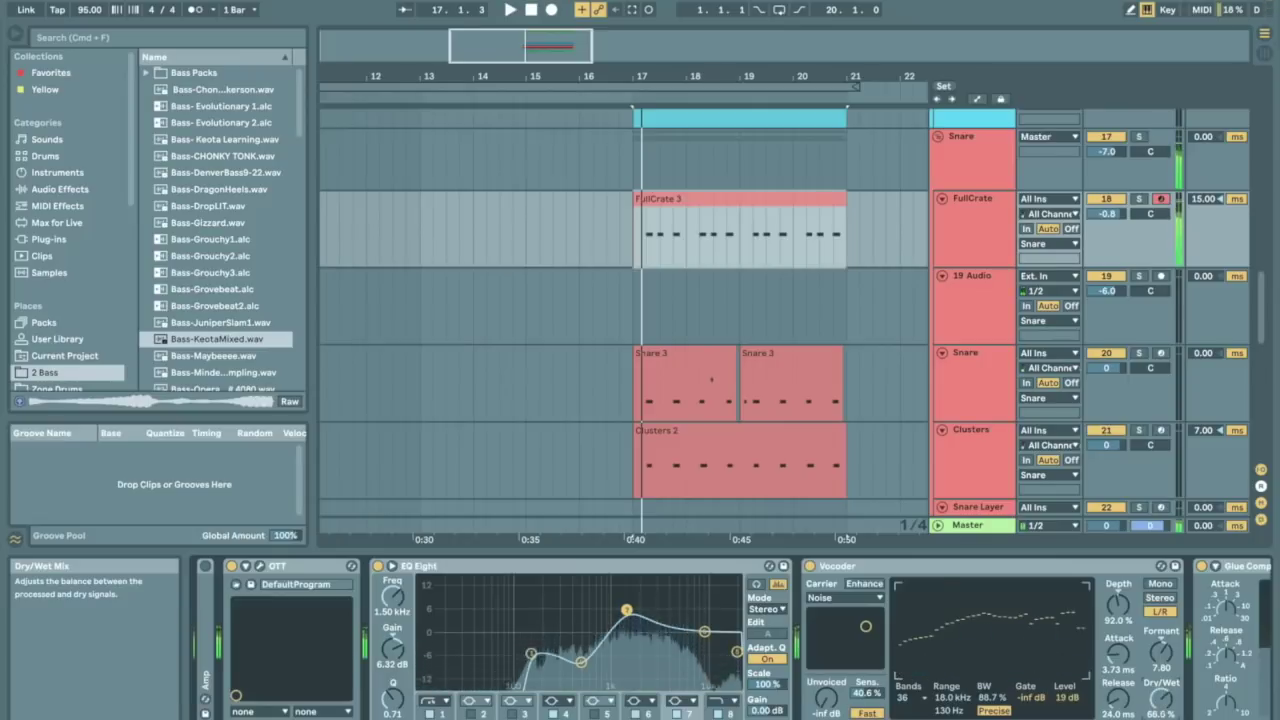
scroll(1016, 624, left, 5)
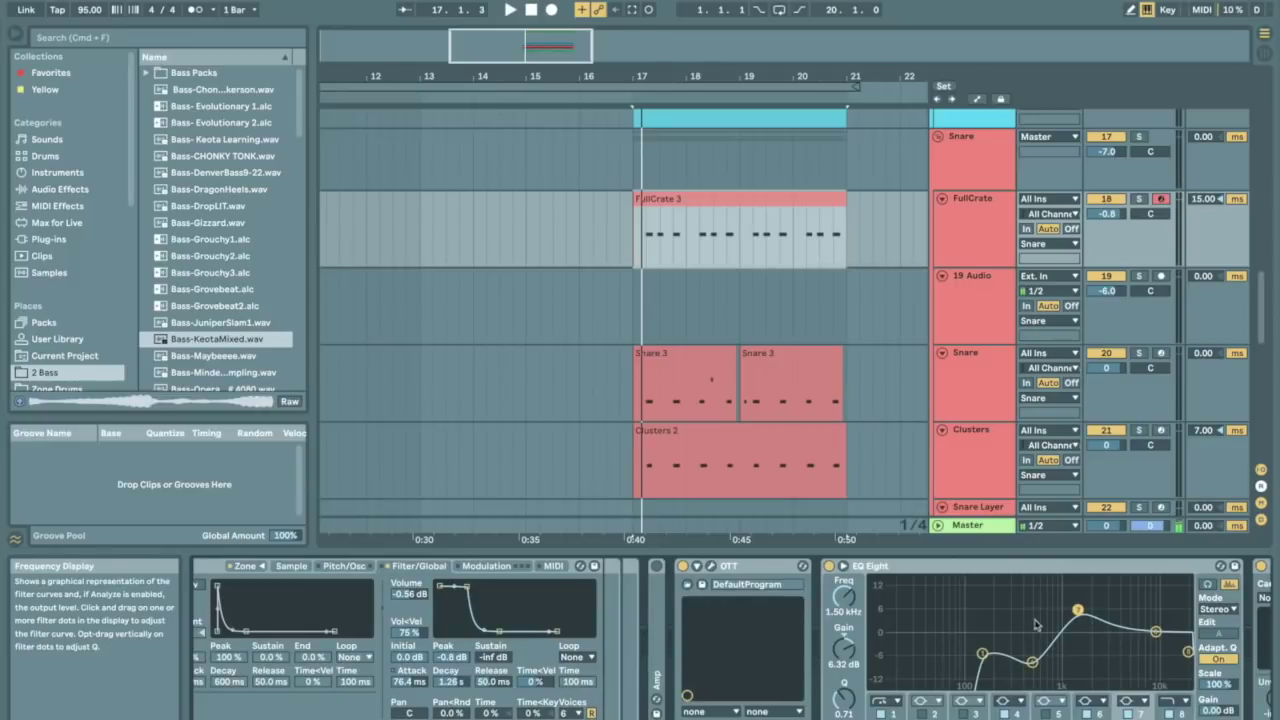
drag(983, 655, 942, 643)
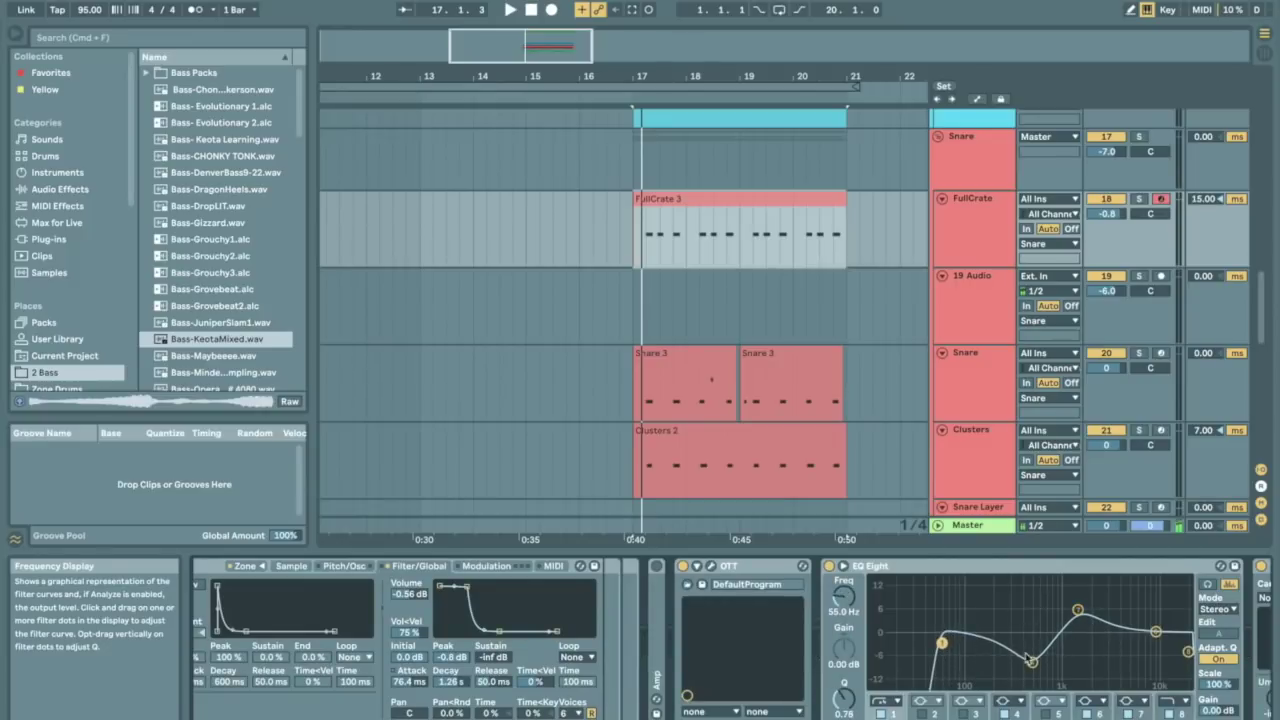
drag(1031, 662, 1080, 636)
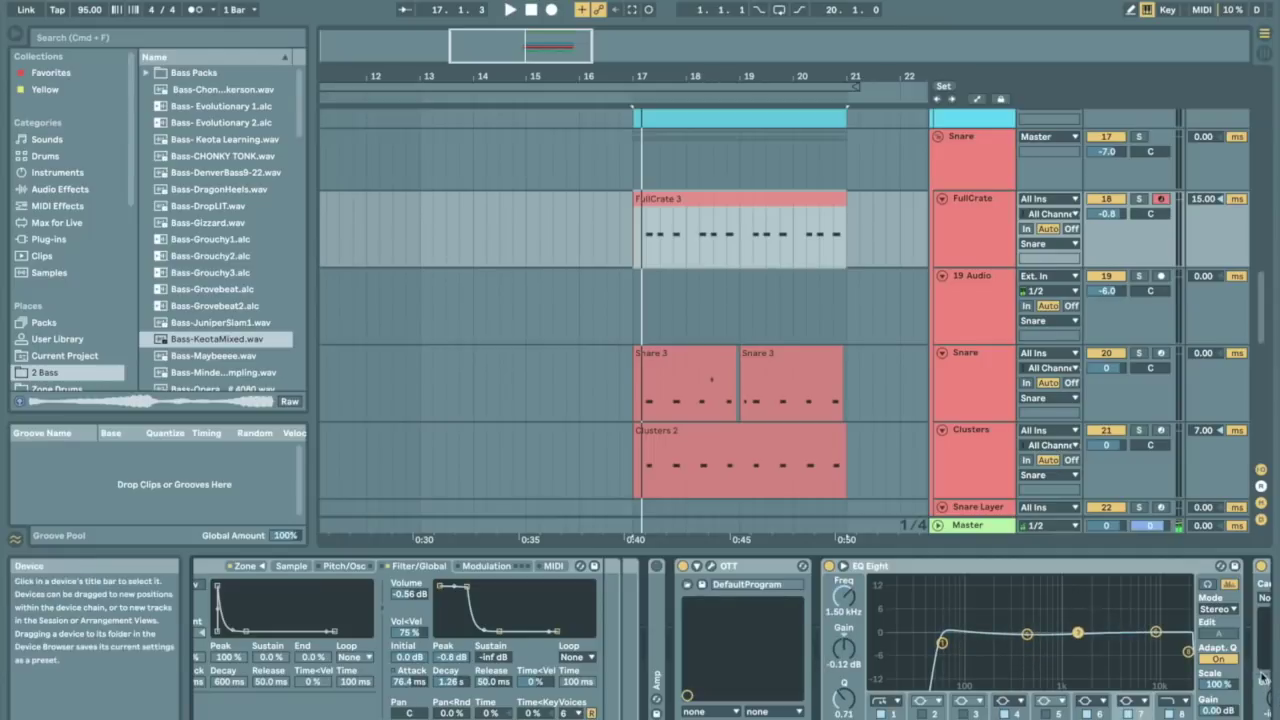
key(super+z)
key(super+z)
key(super+z)
key(super+z)
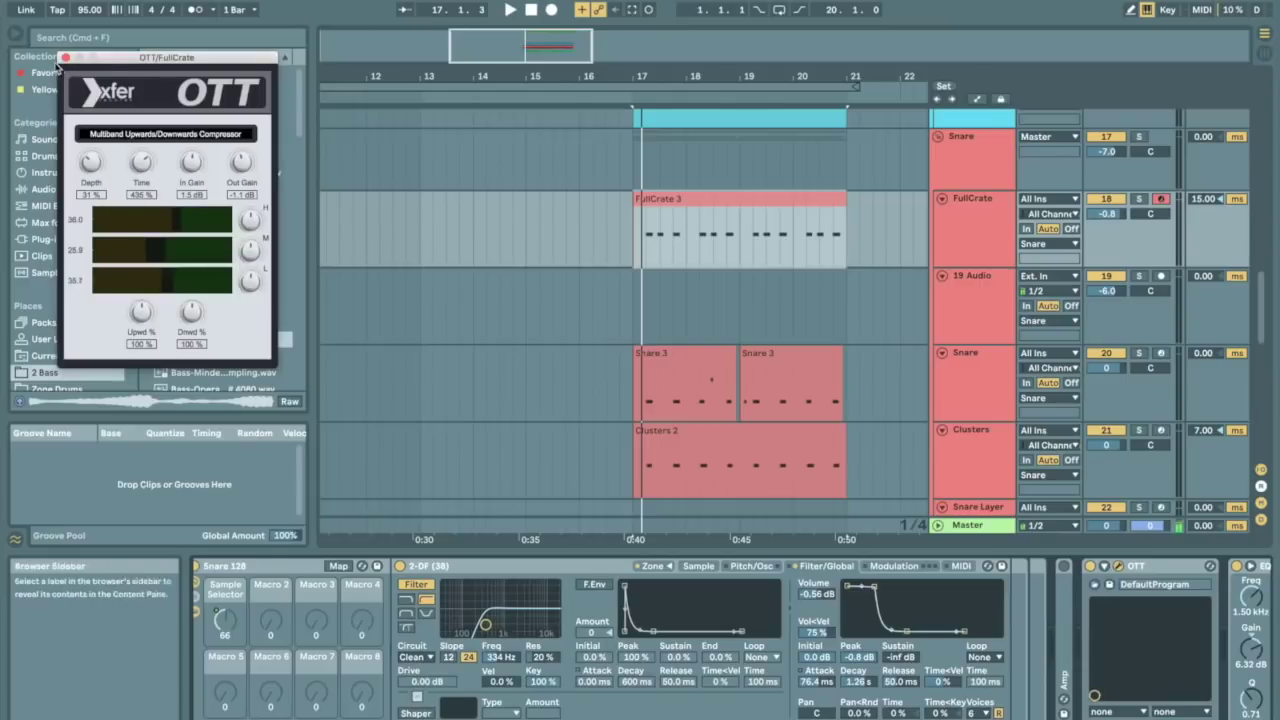
click(65, 58)
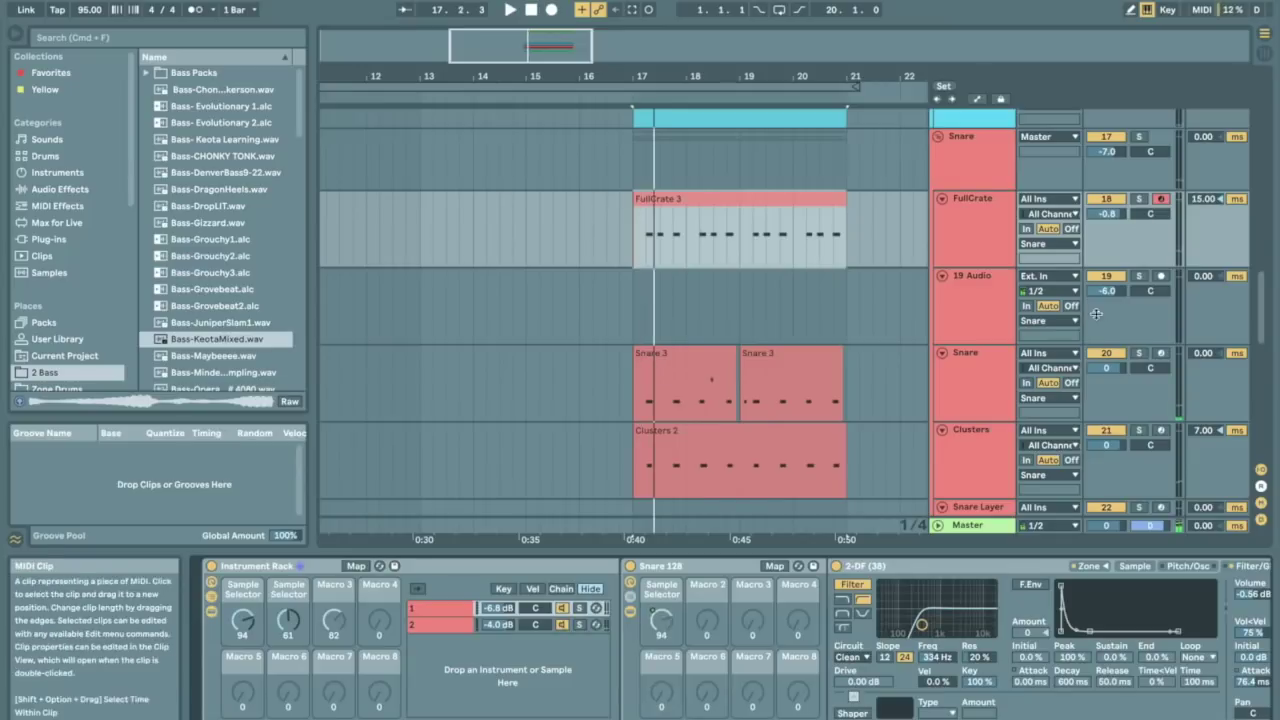
scroll(1038, 228, down, 3)
Select the first Snare 3 clip and audition it from bar 17, then stop
click(960, 250)
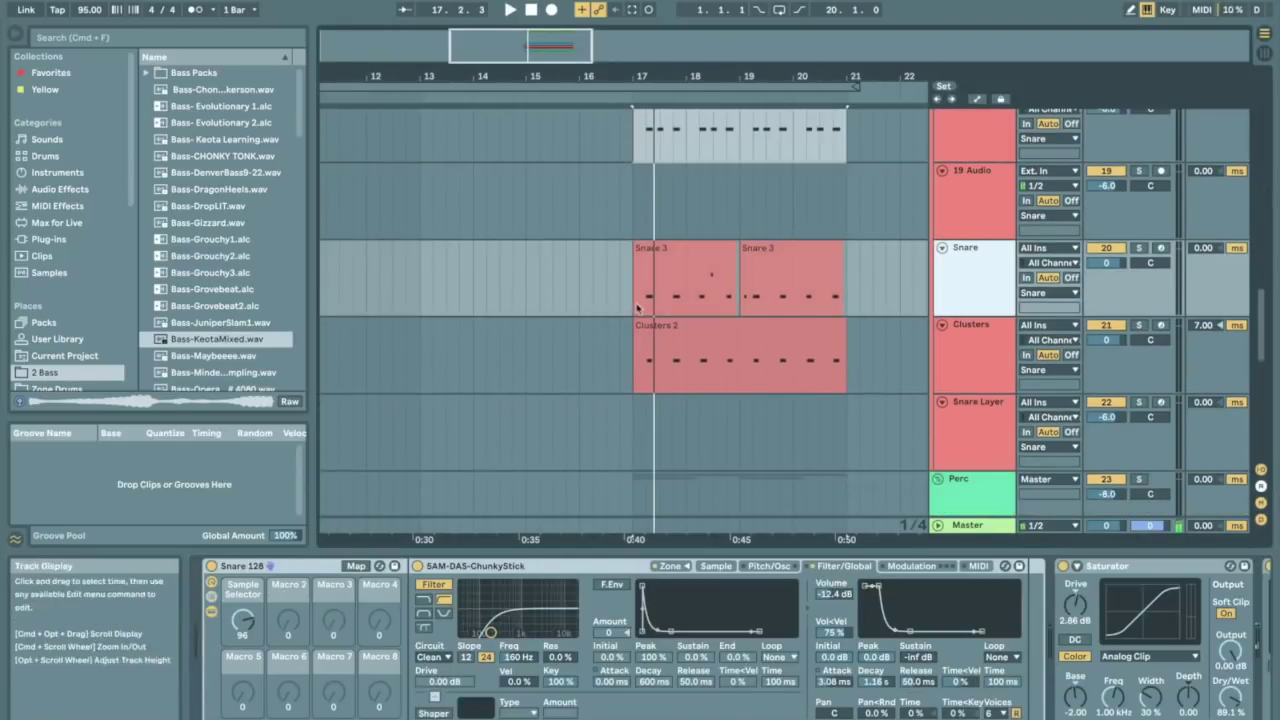
click(661, 255)
key(space)
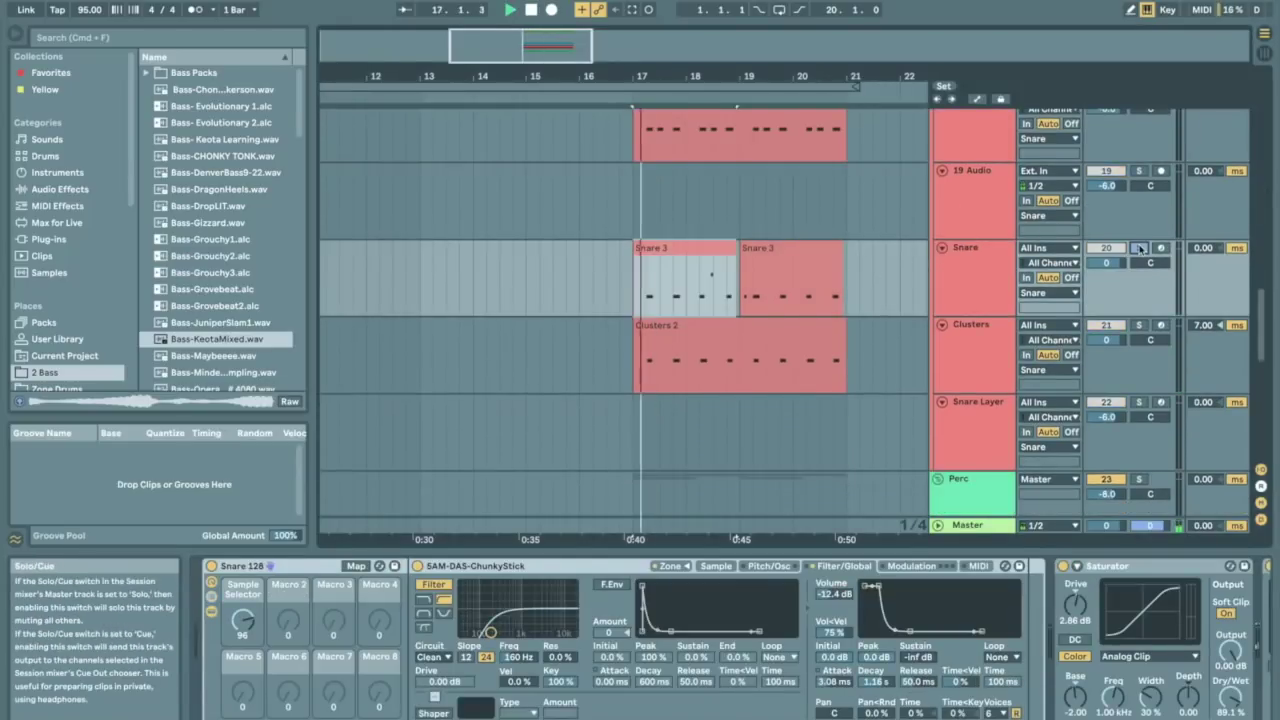
key(space)
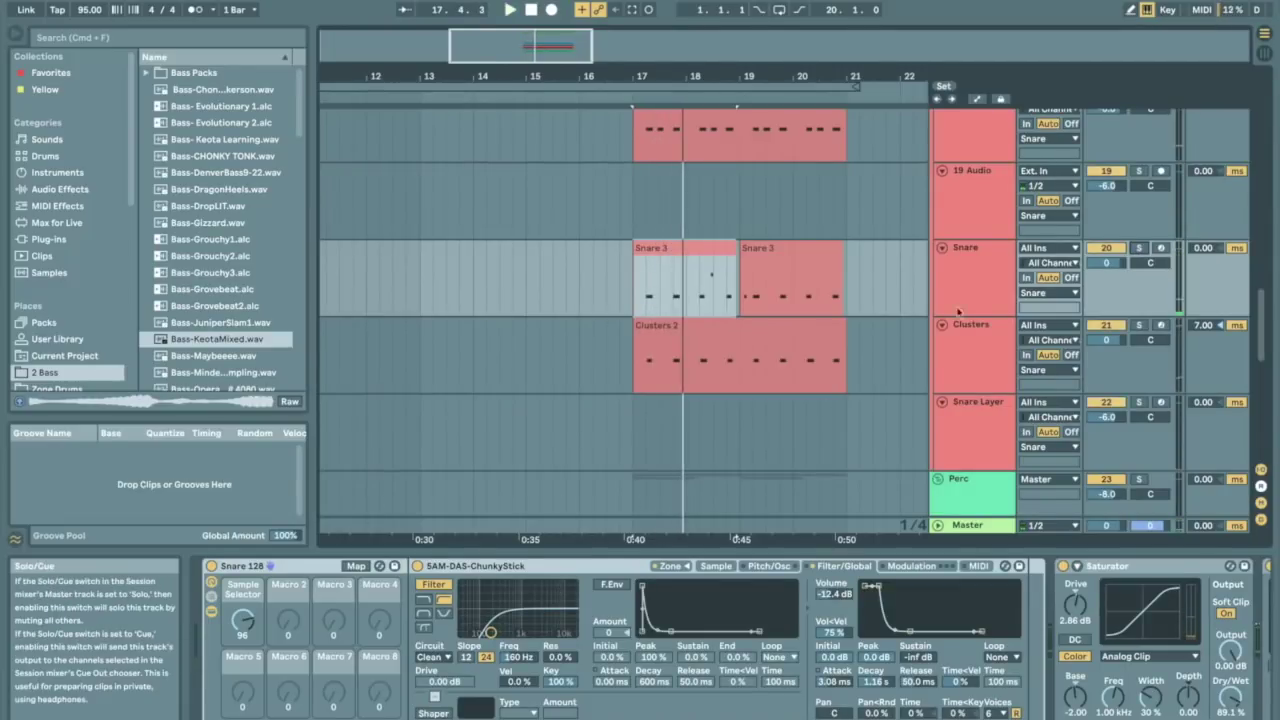
Select the Clusters track and arm it for recording
click(700, 323)
click(1093, 388)
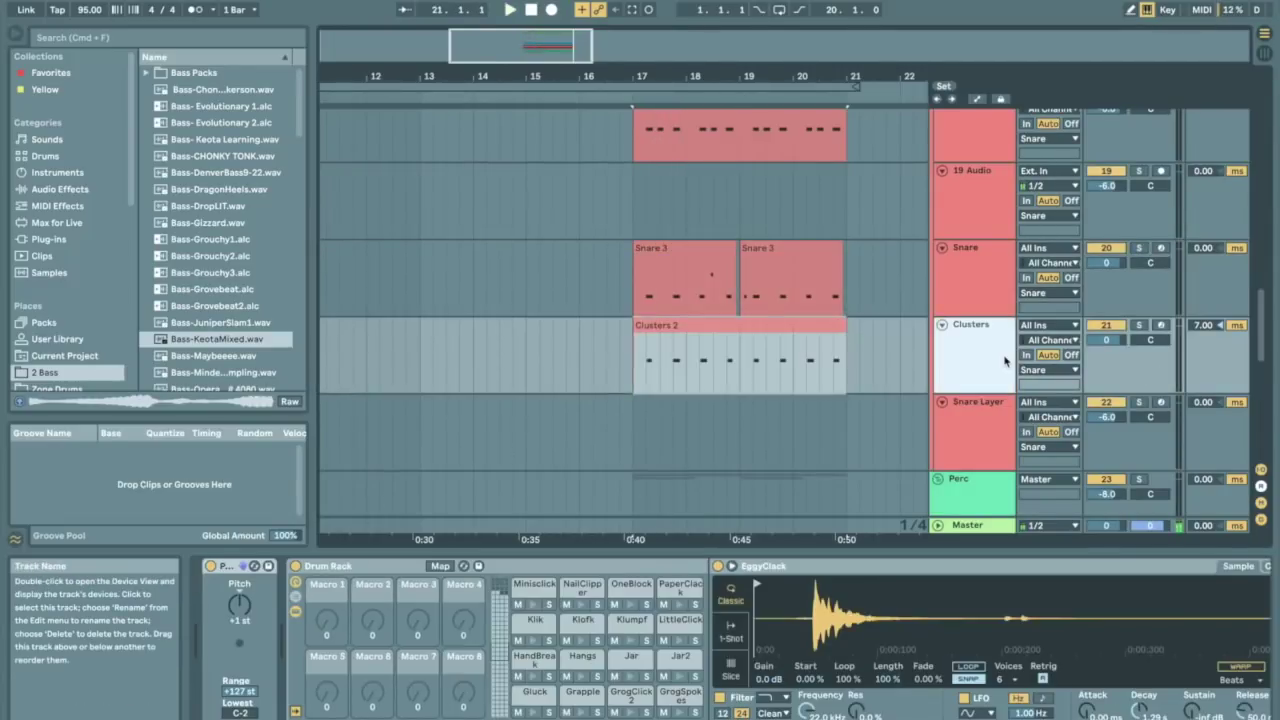
click(1160, 325)
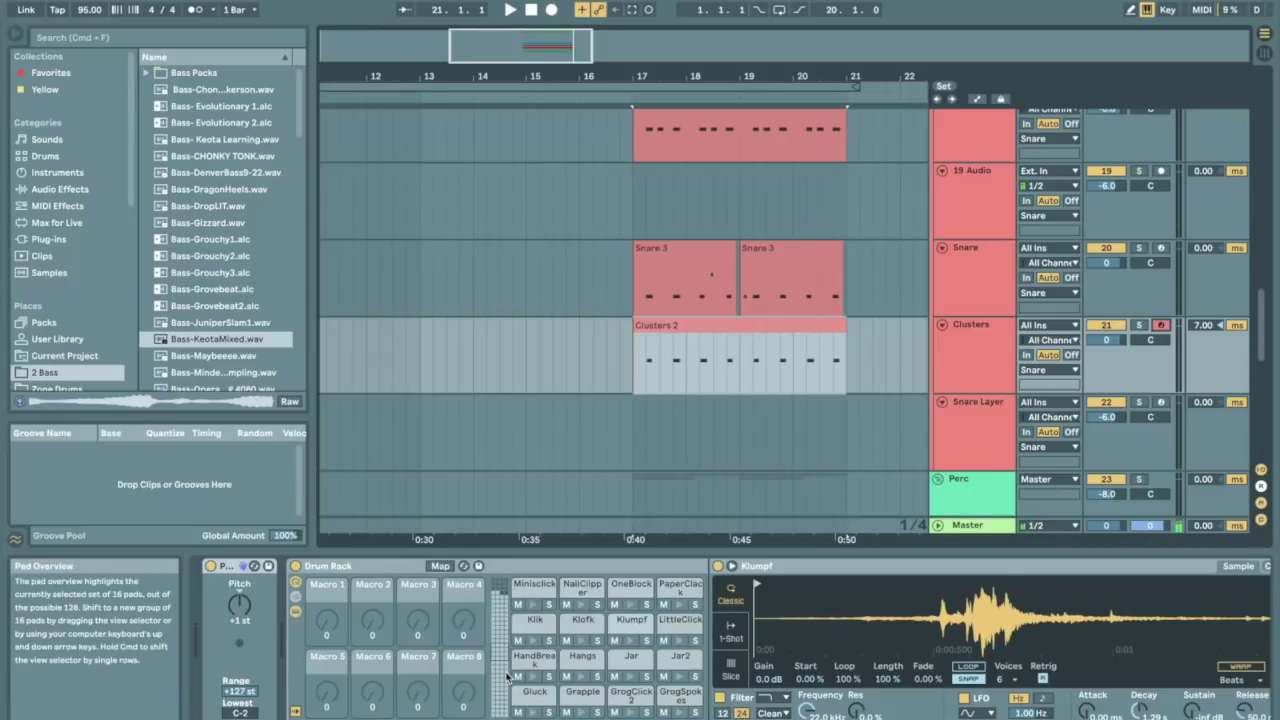
scroll(876, 362, down, 2)
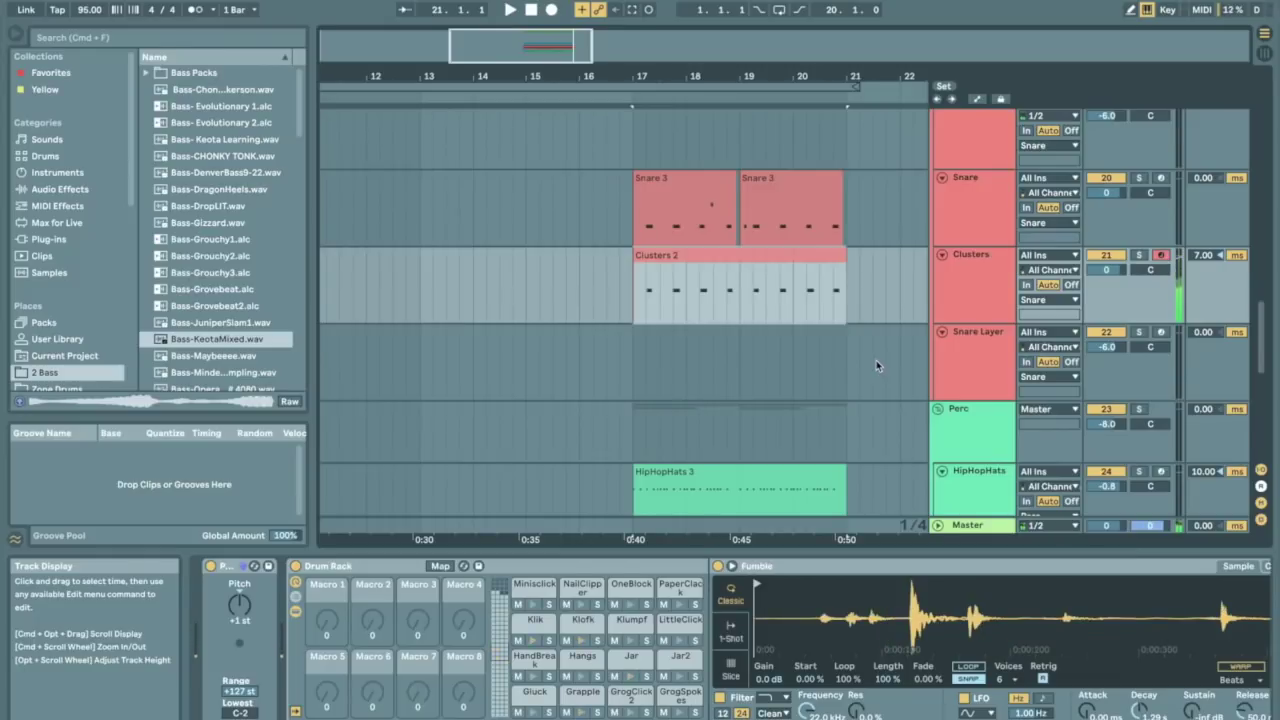
Move the highest EQ Eight band to 16.3 kHz, then select the Snare Layer track
click(876, 360)
scroll(876, 360, up, 2)
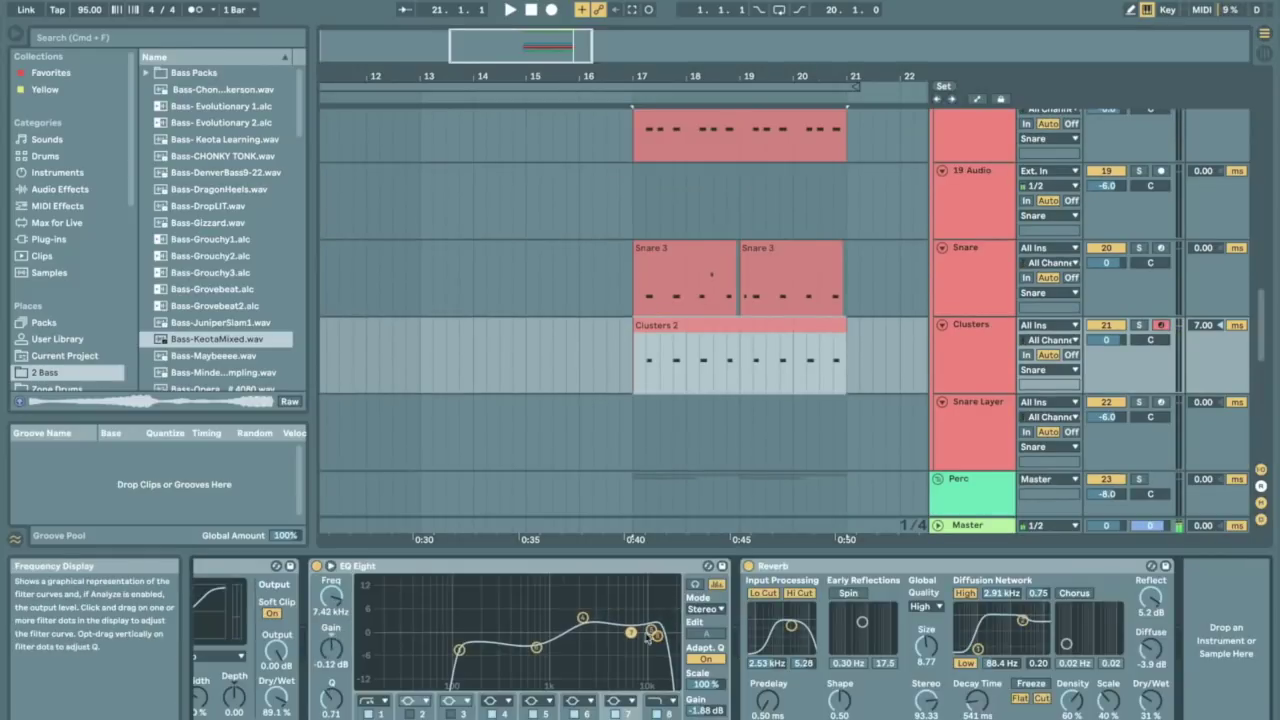
drag(657, 636, 663, 640)
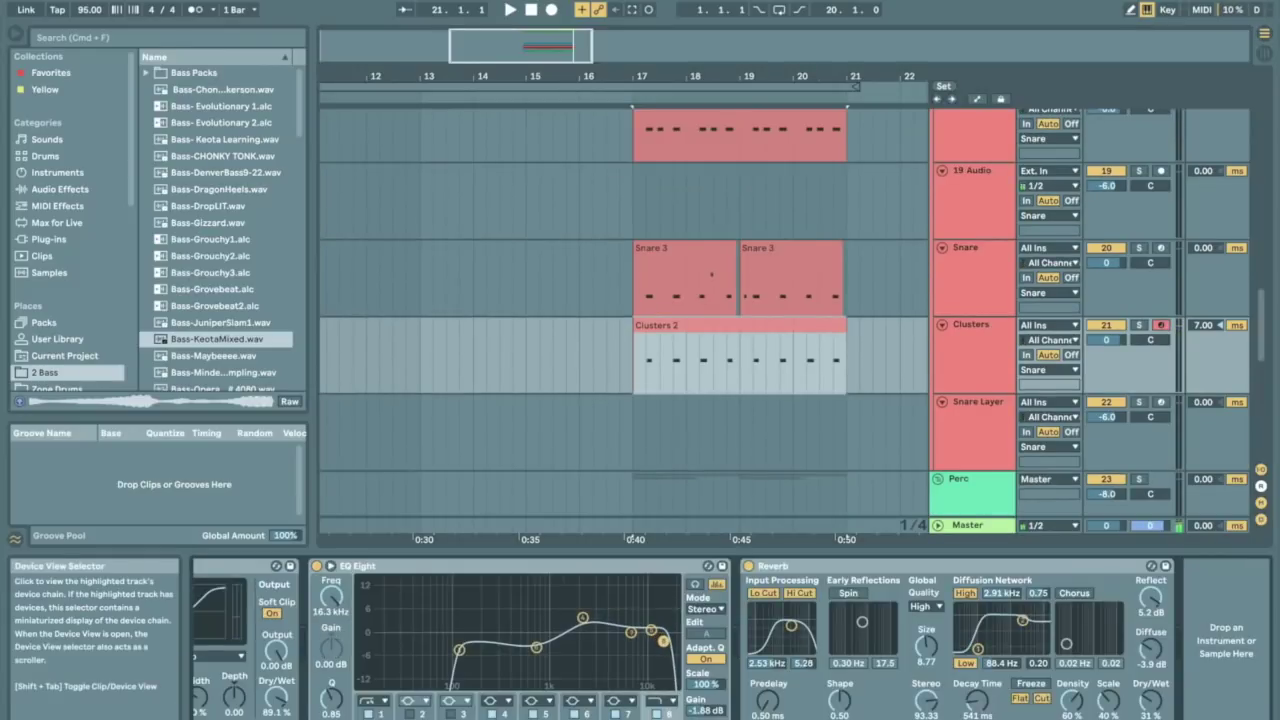
click(876, 360)
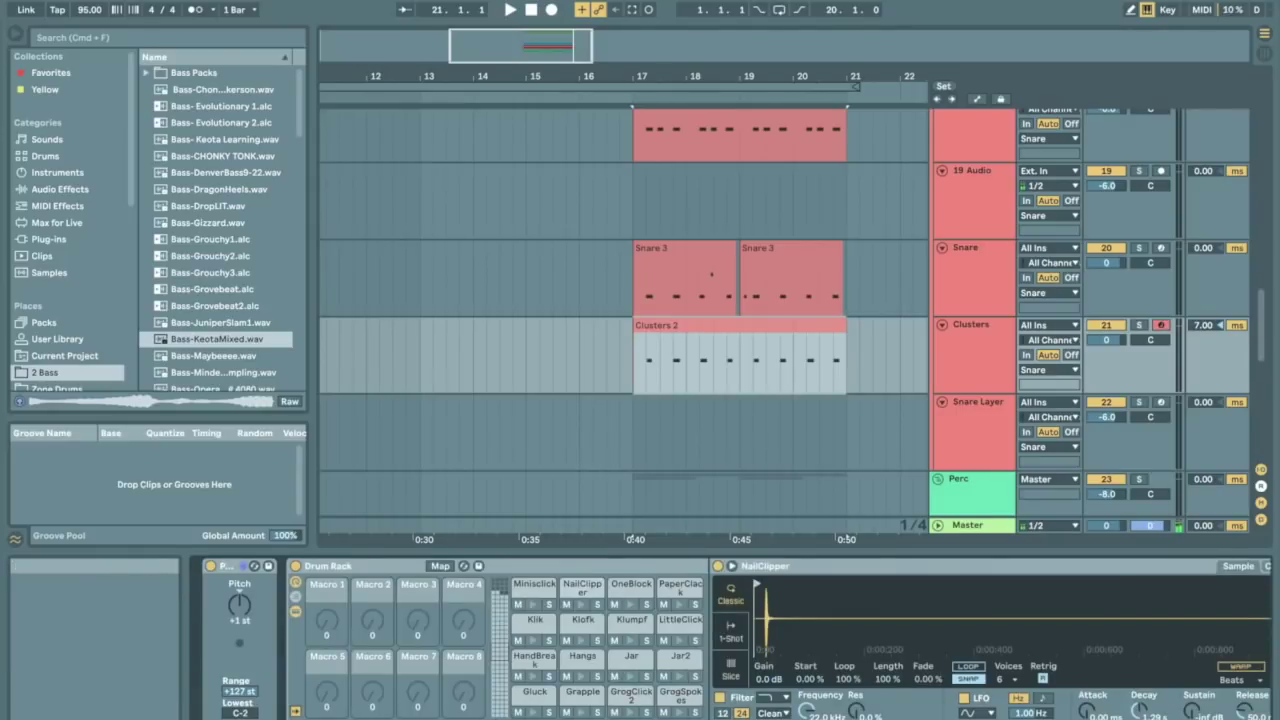
scroll(876, 360, down, 2)
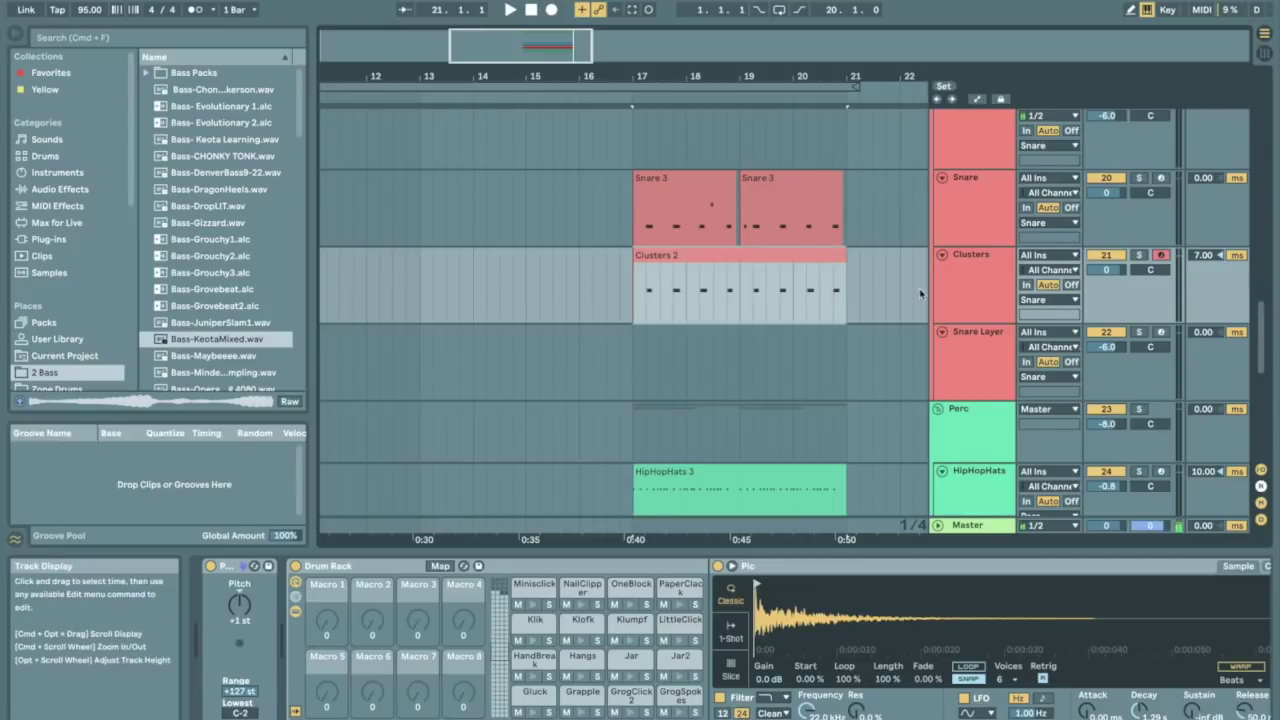
key(Down)
Record a count-in take on Clusters with F9, stopping with Space to create Clusters 3 at bar 17
scroll(767, 250, down, 2)
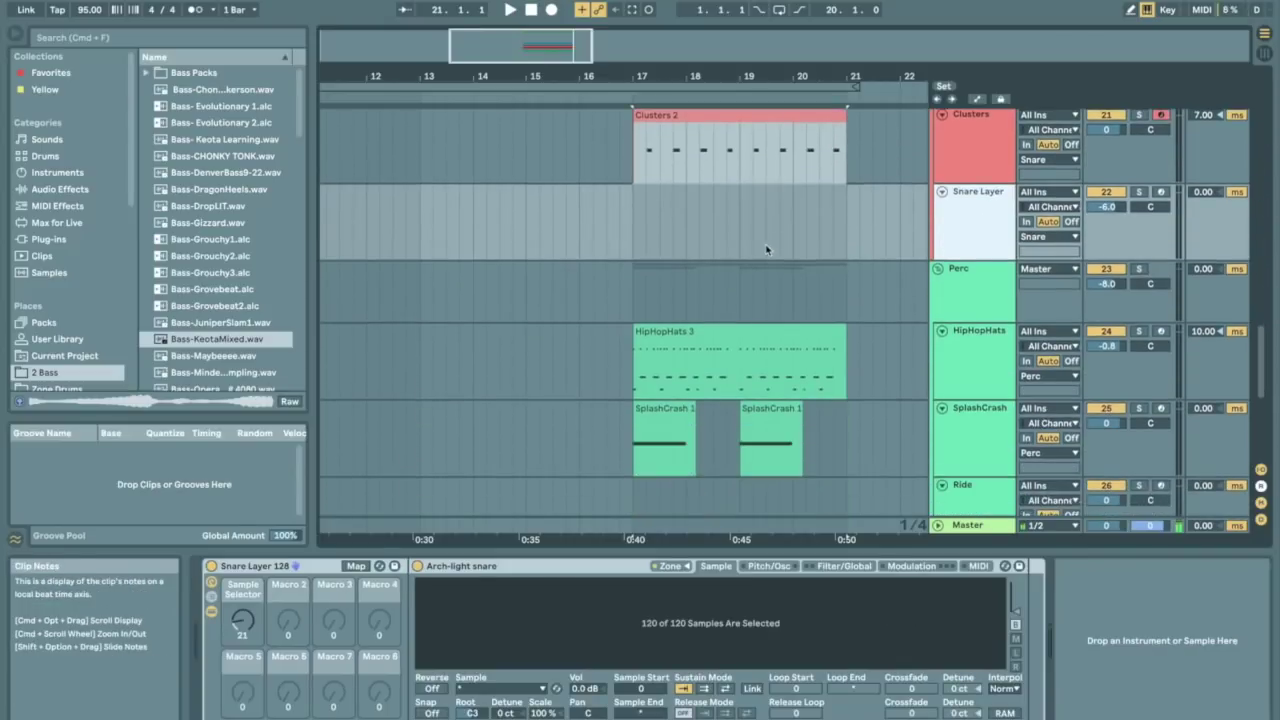
scroll(767, 250, up, 6)
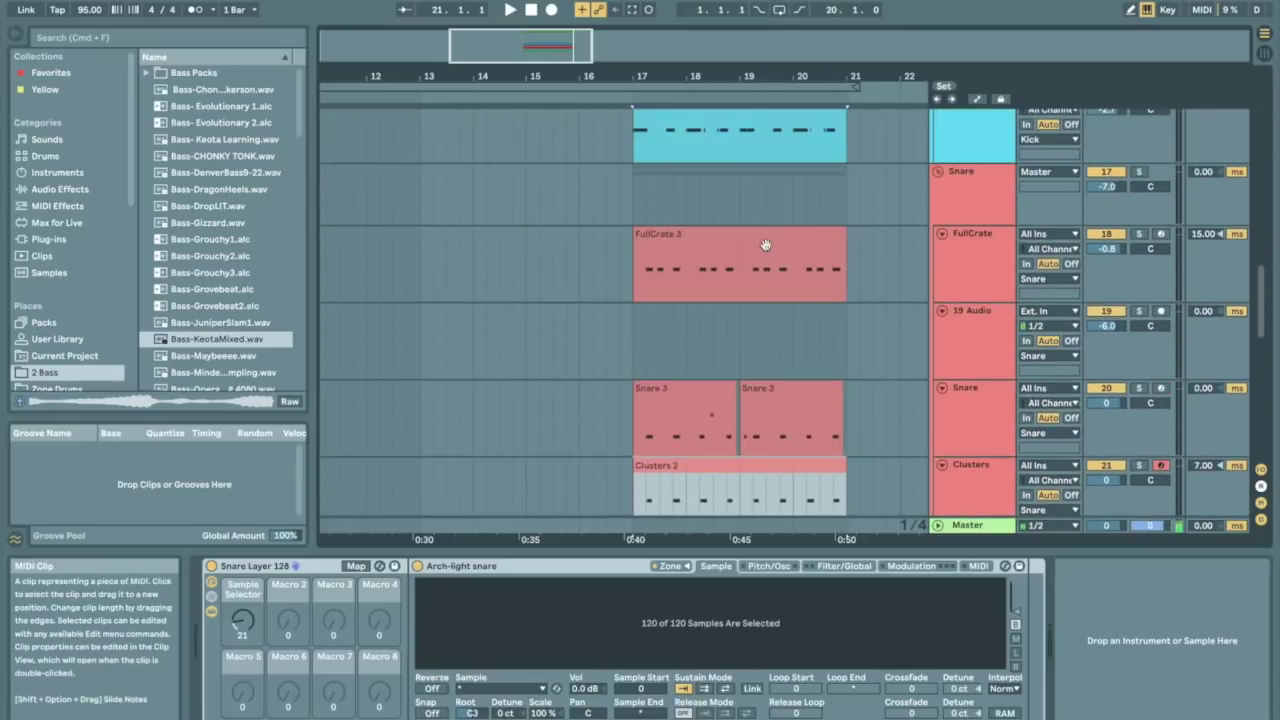
scroll(765, 245, up, 1)
scroll(765, 245, down, 1)
click(673, 263)
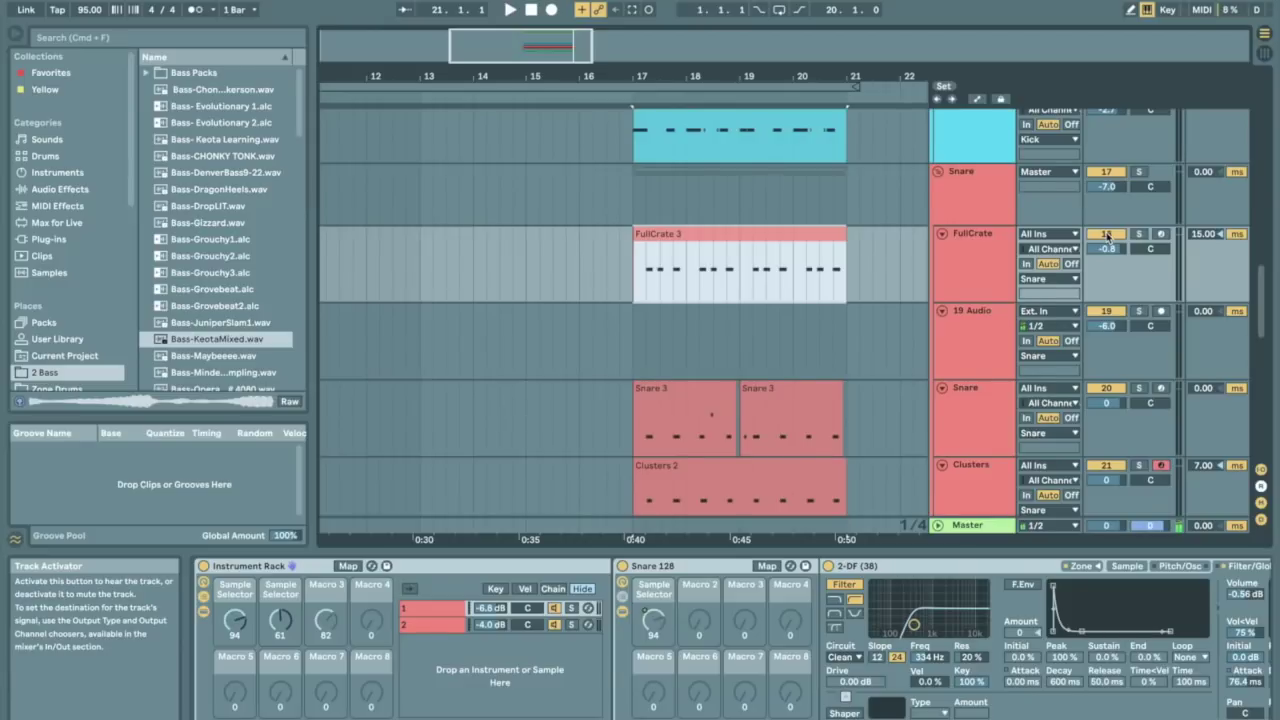
scroll(1107, 236, down, 1)
key(F9)
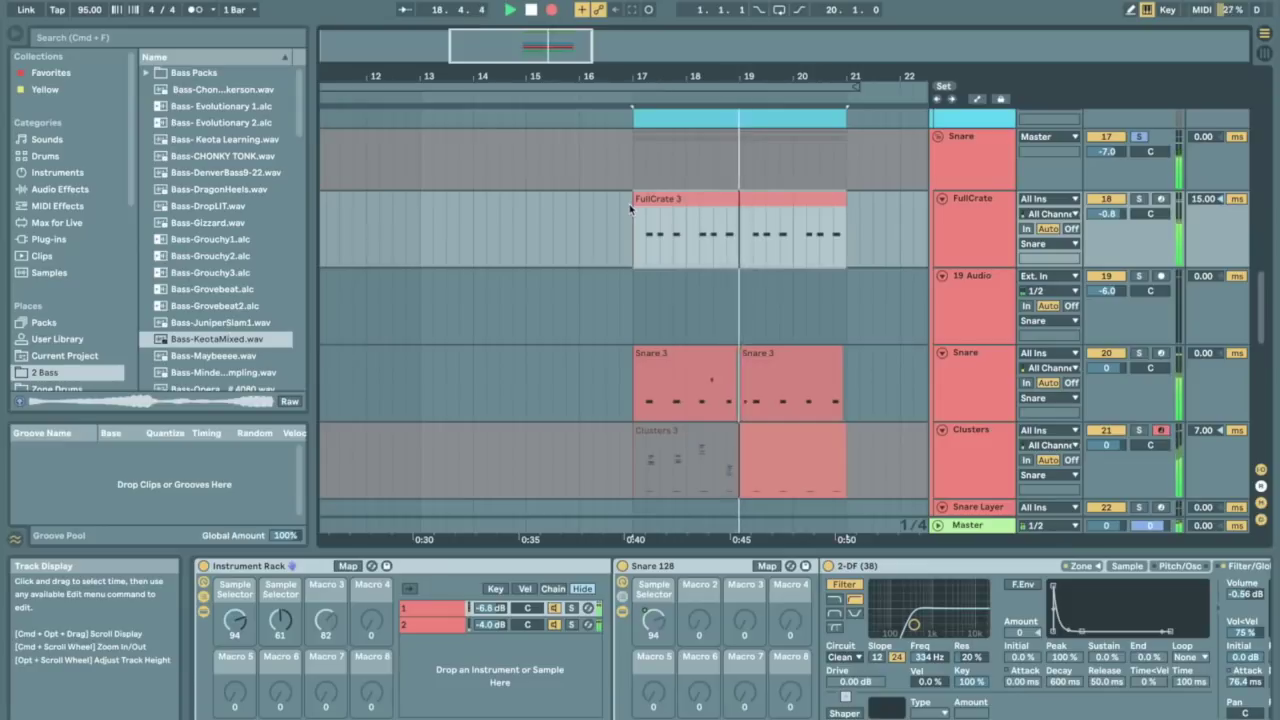
key(space)
Duplicate the opening Clusters 3 beats and next clip with Cmd+D, then play from bar 17
drag(660, 460, 634, 460)
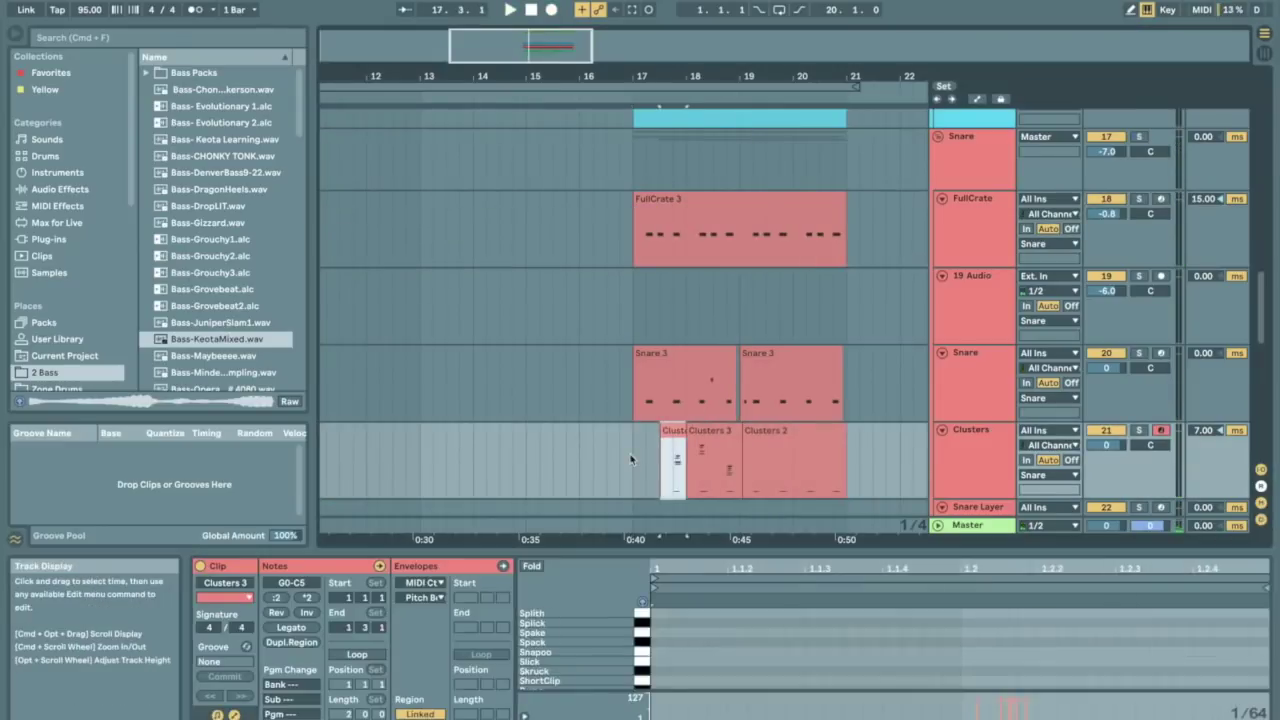
shift+click(676, 440)
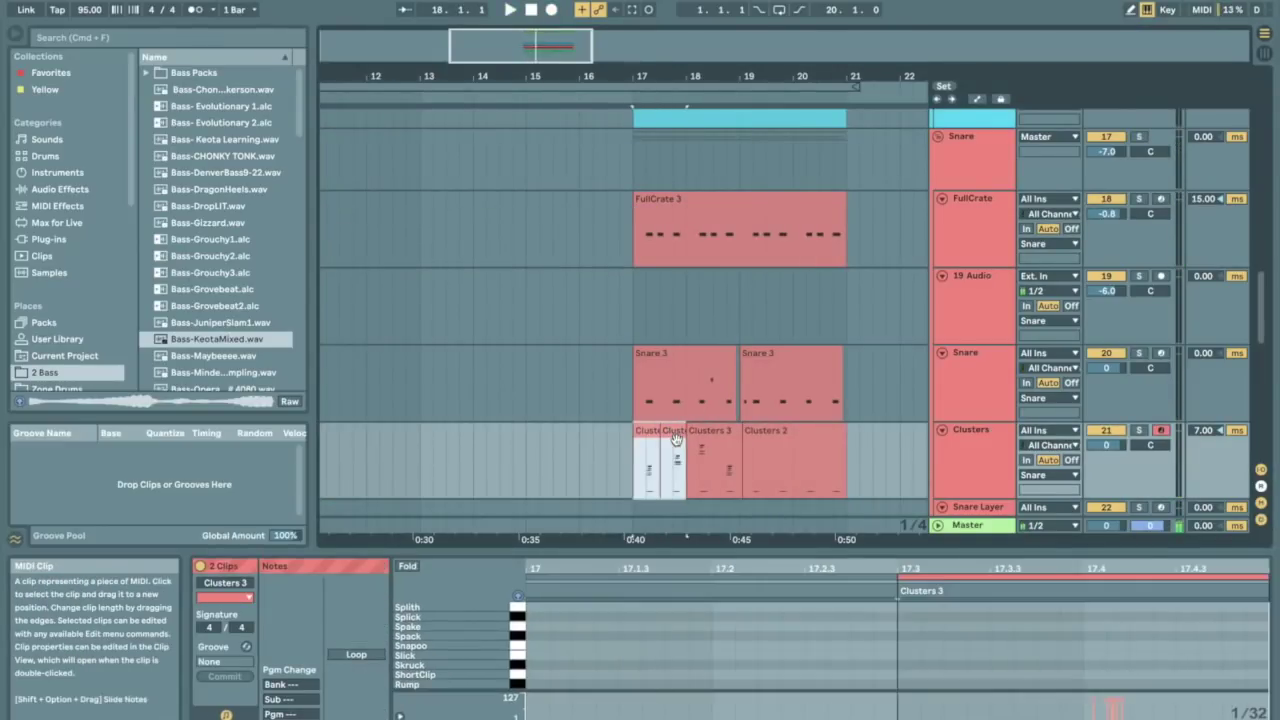
key(super+d)
key(super+d)
key(super+d)
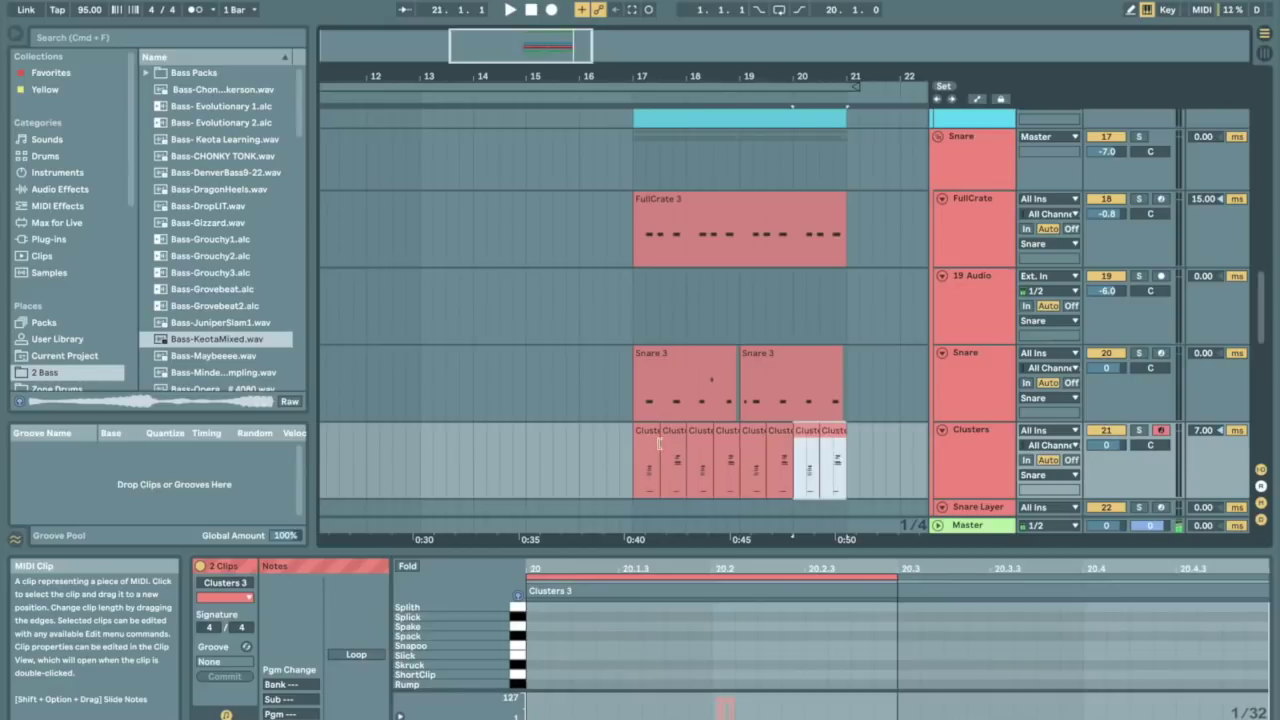
click(652, 442)
key(space)
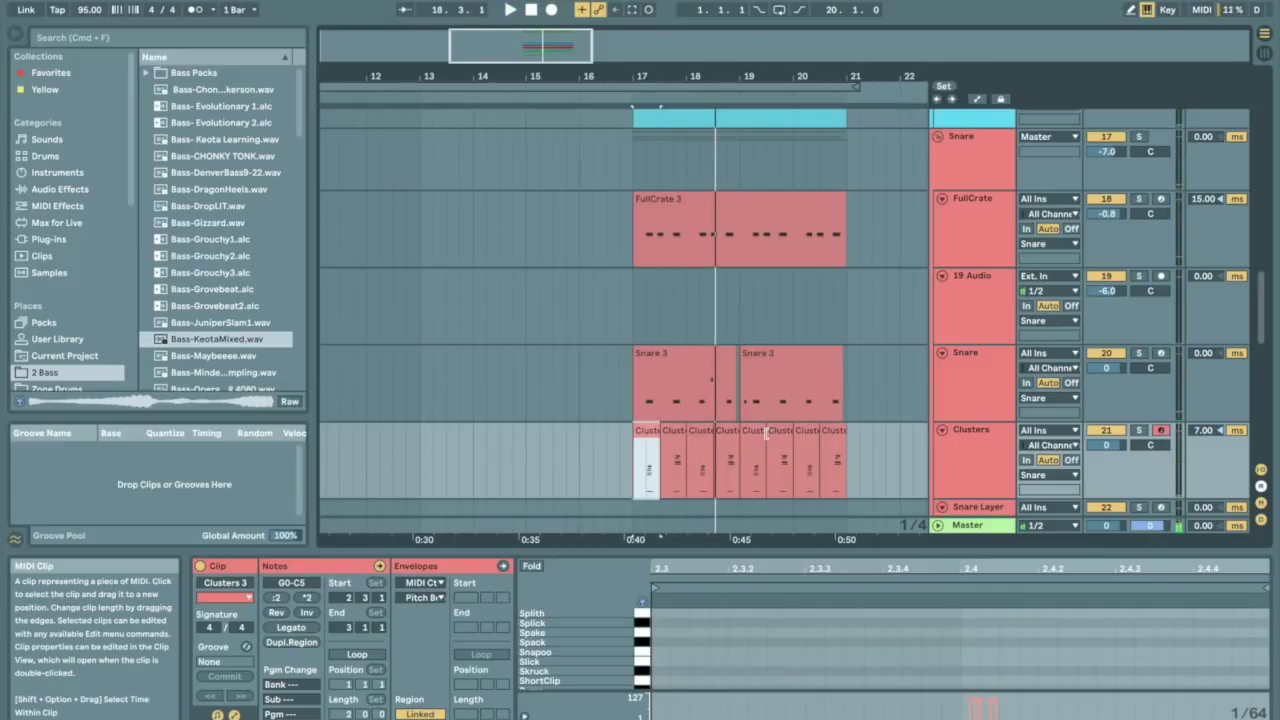
key(space)
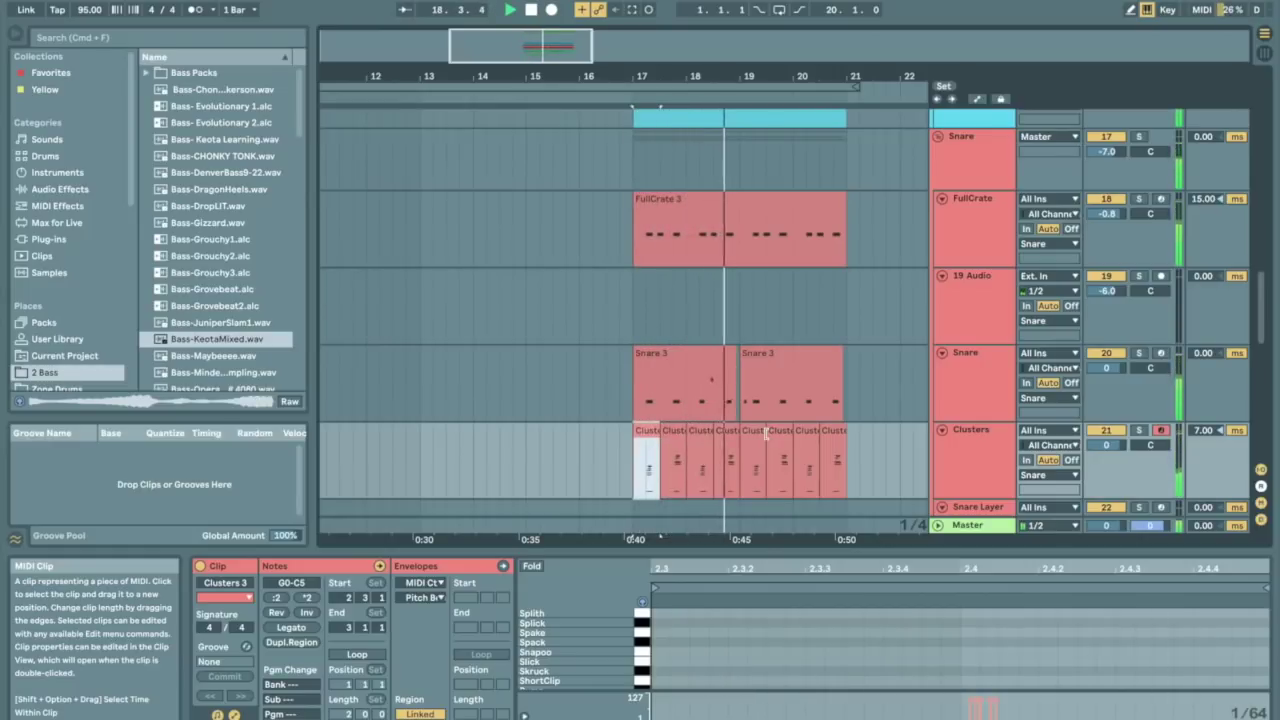
scroll(1010, 335, up, 15)
Select the HipHopHats 3 clip and show the HipHopHats drum rack in Device View
scroll(1010, 335, down, 20)
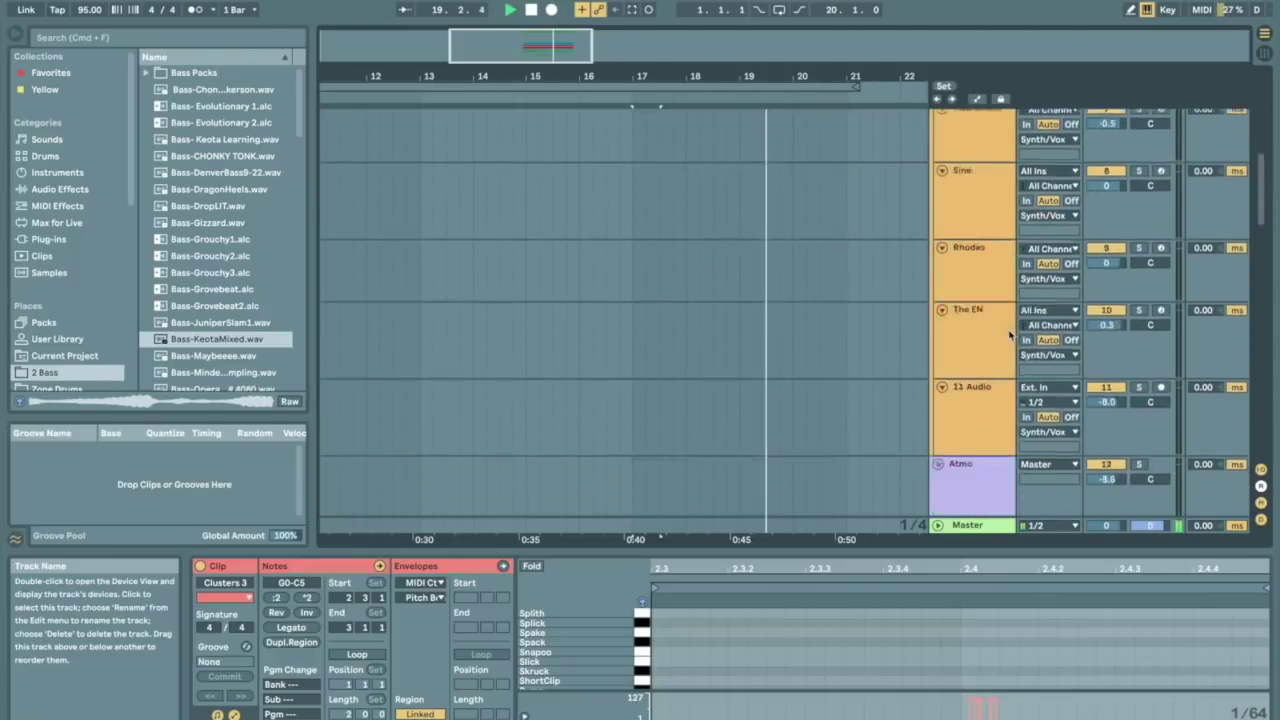
scroll(1000, 300, up, 3)
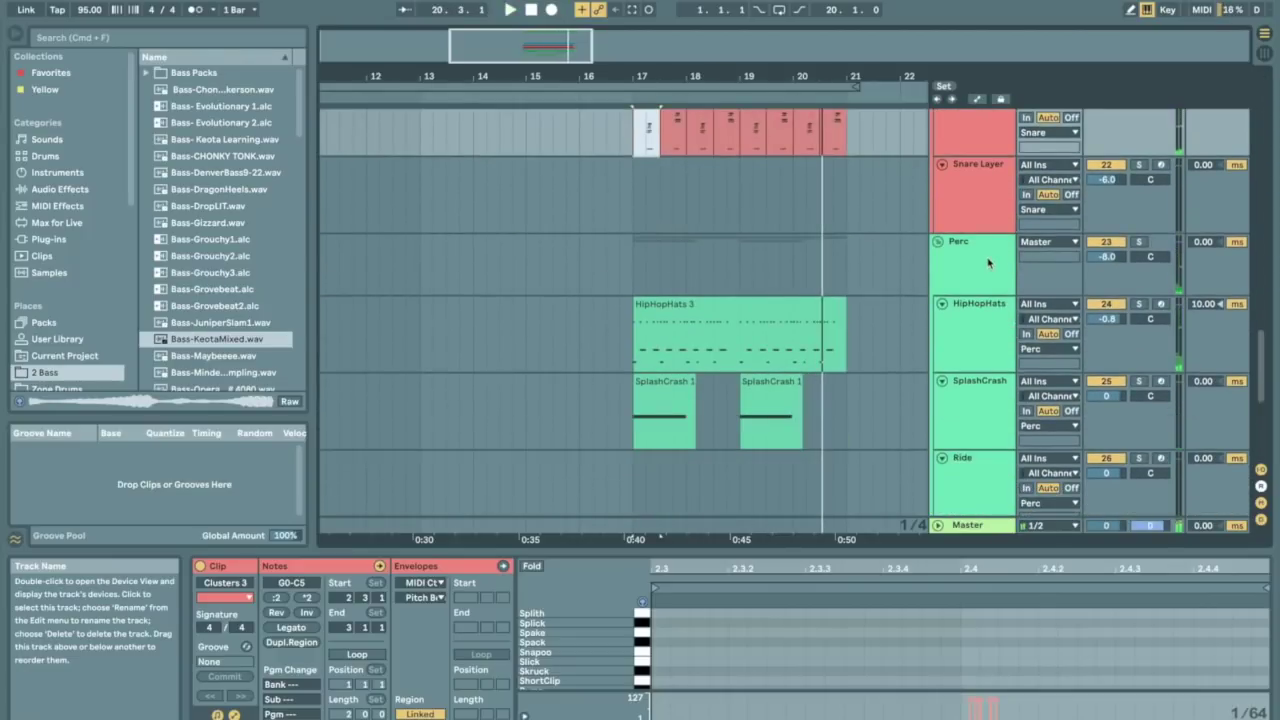
click(988, 263)
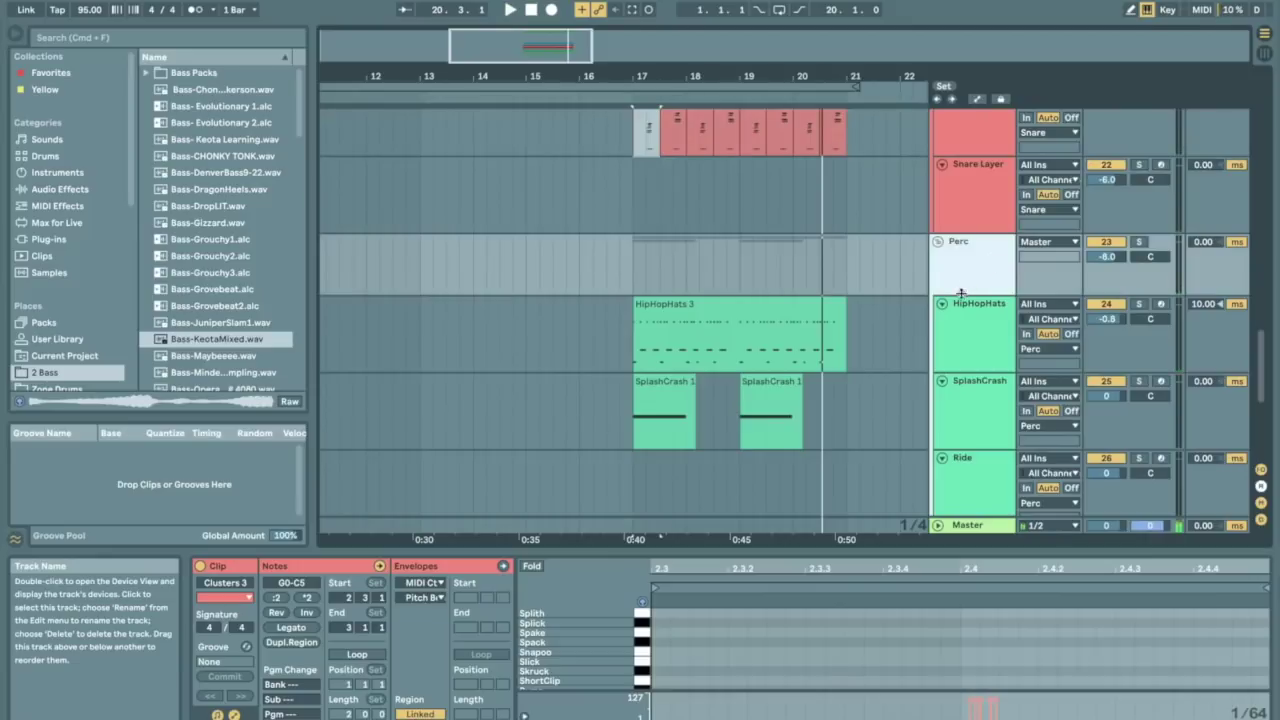
click(954, 327)
click(762, 330)
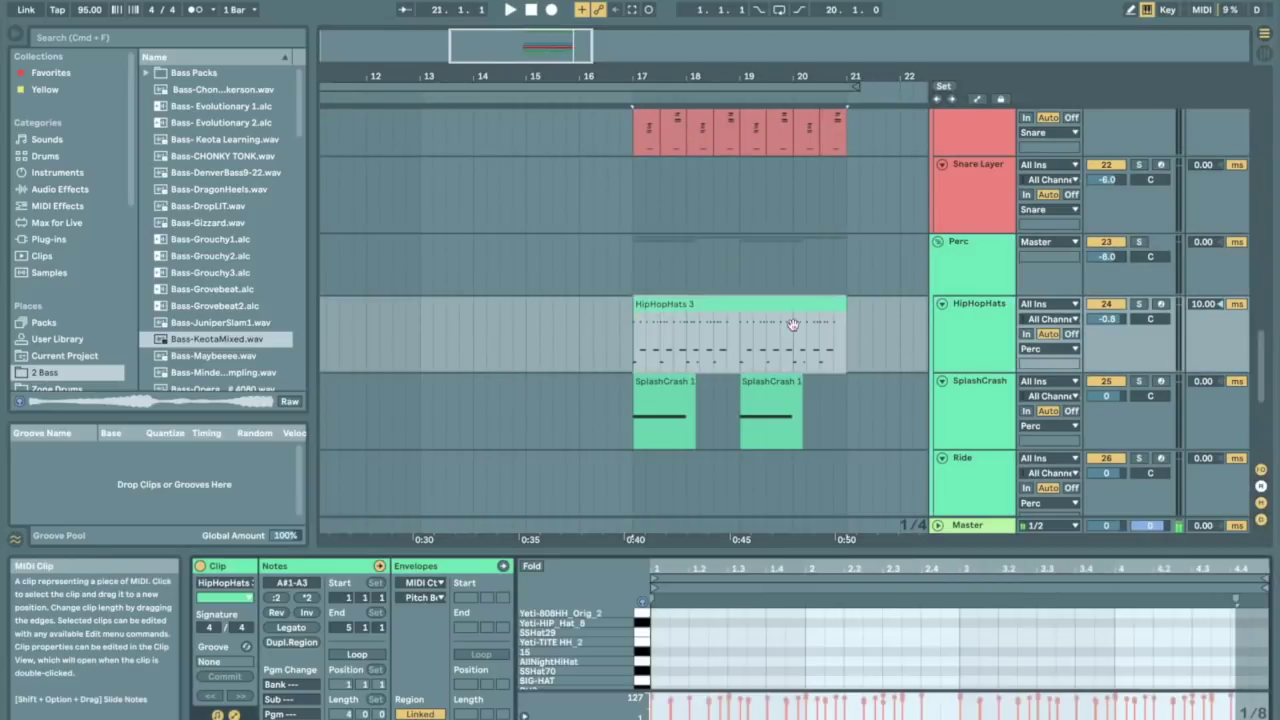
key(shift+Tab)
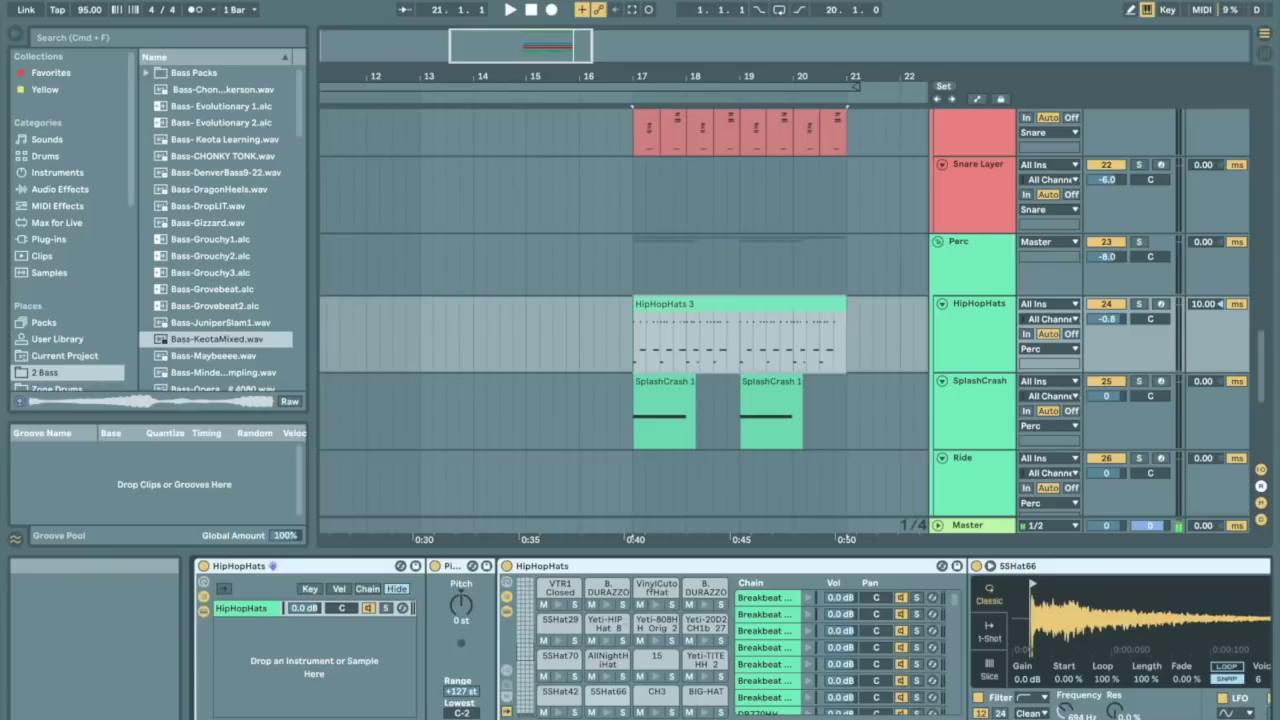
Page through the Drum Rack's hi-hat pad groups, including TRI-HiHat, ending on the Sihn group
click(527, 587)
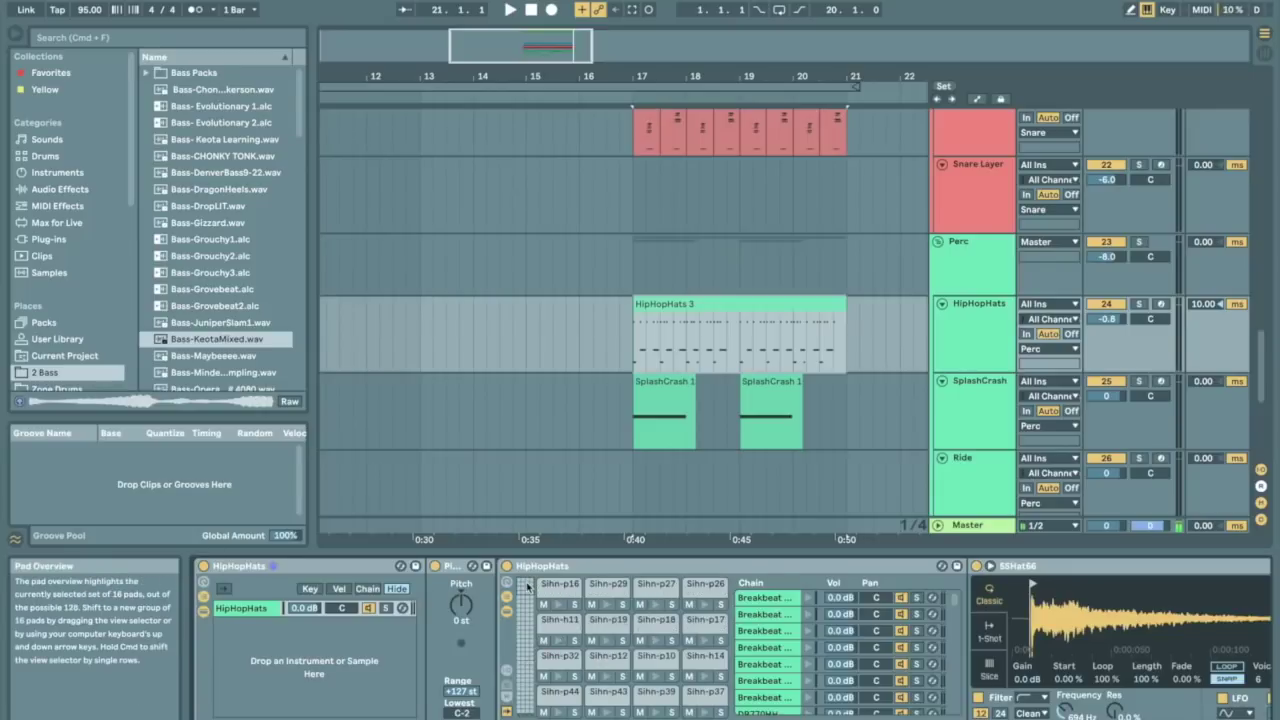
click(524, 706)
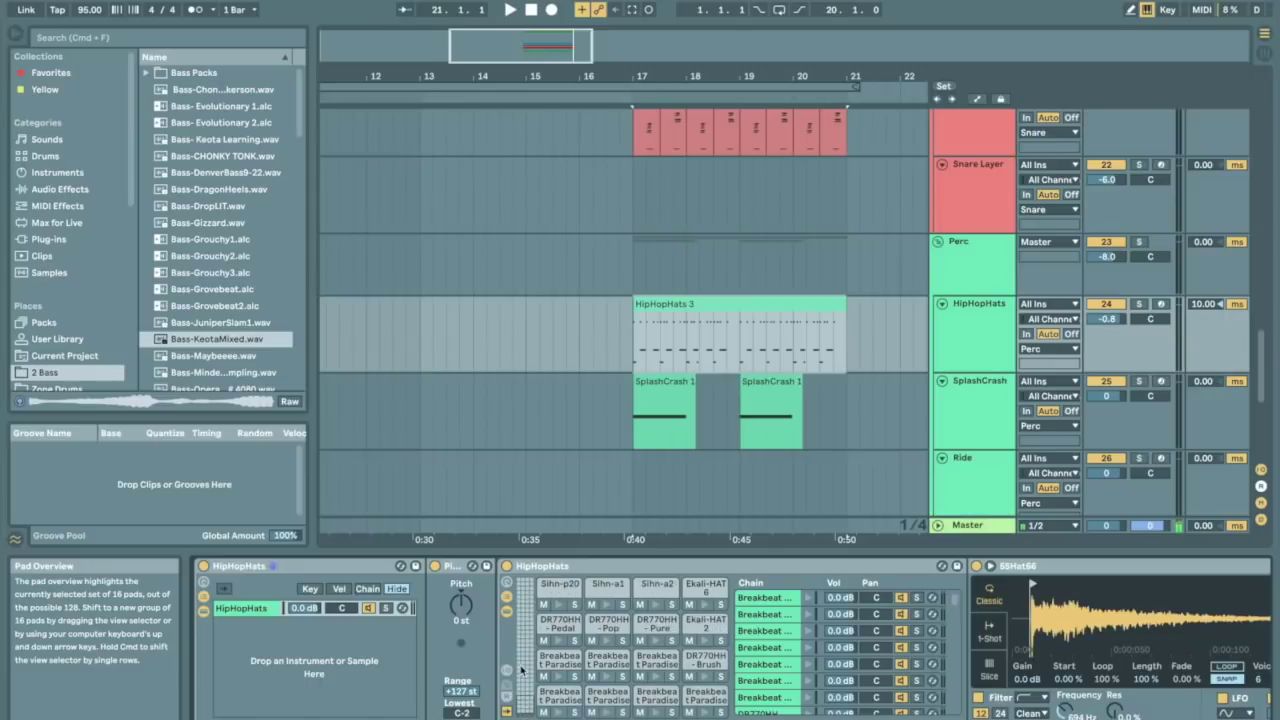
click(527, 699)
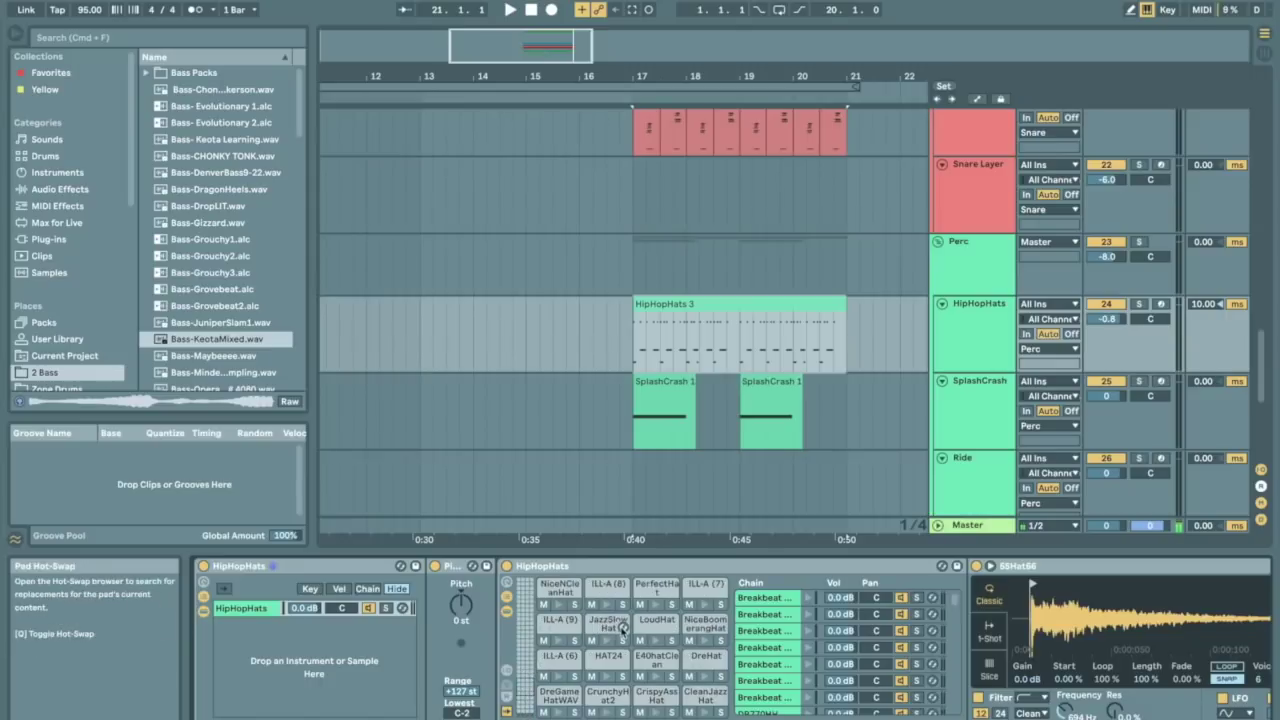
scroll(1153, 315, up, 5)
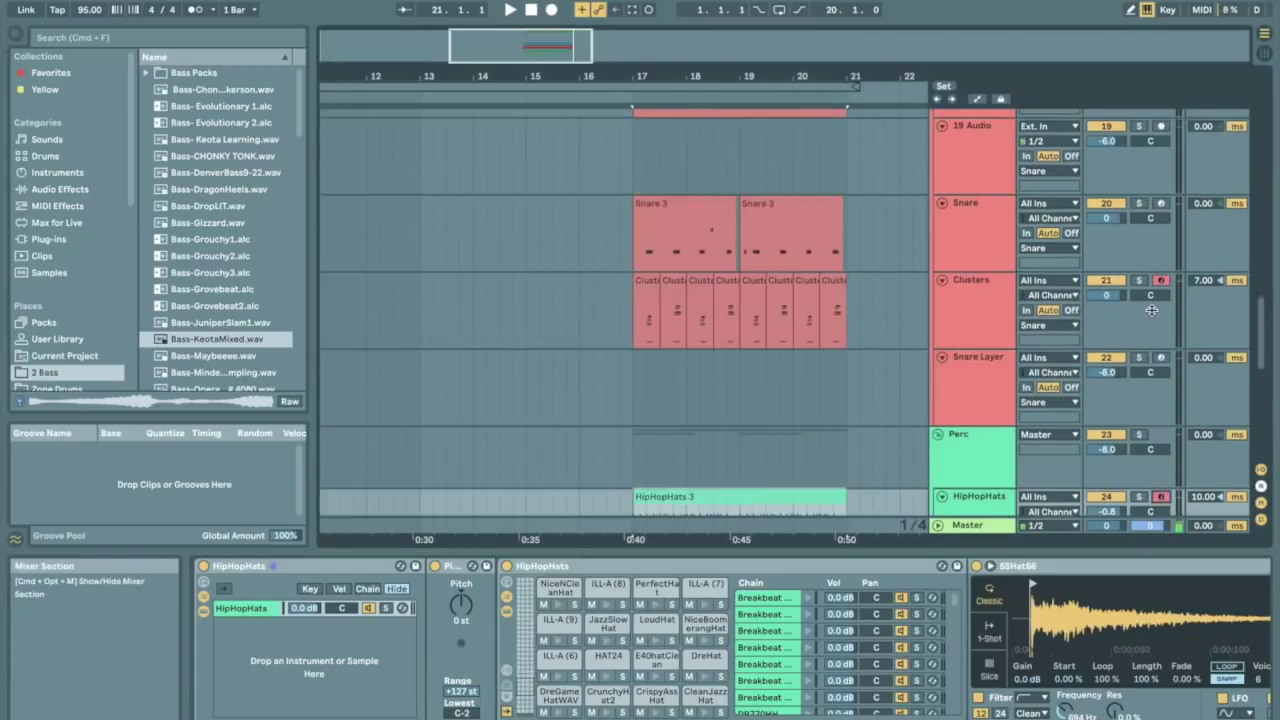
scroll(900, 381, down, 5)
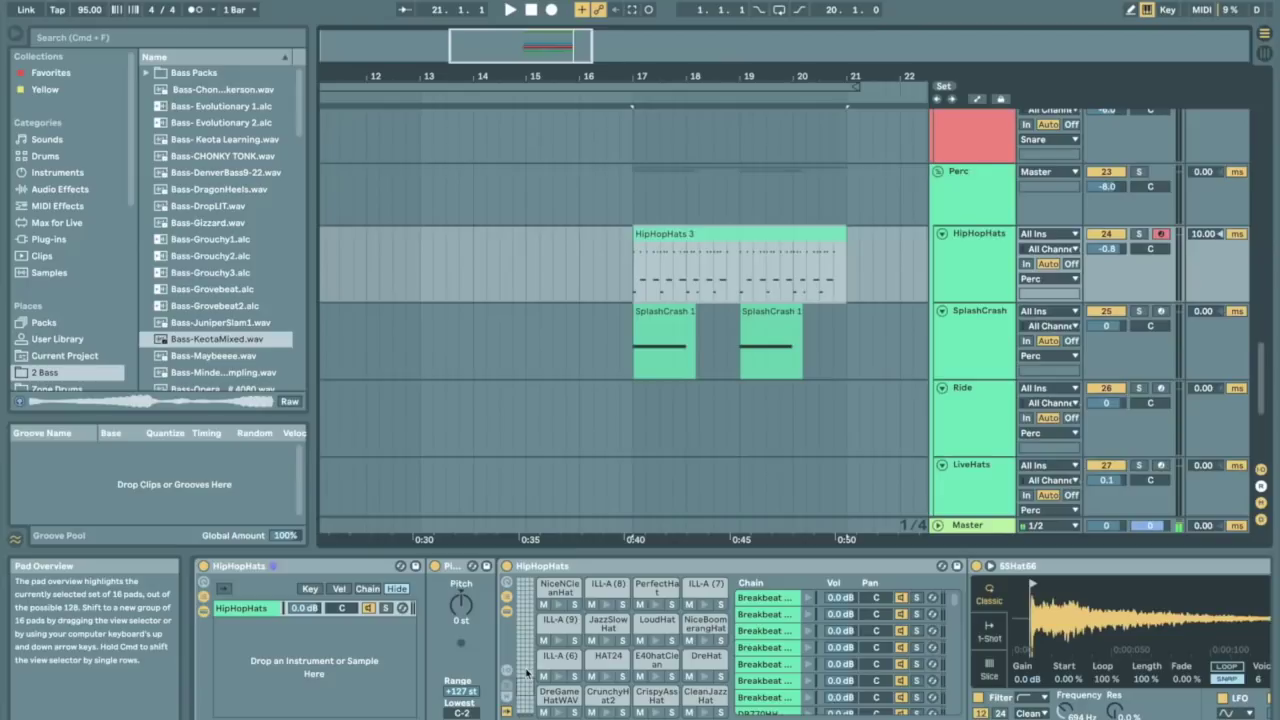
drag(527, 672, 520, 628)
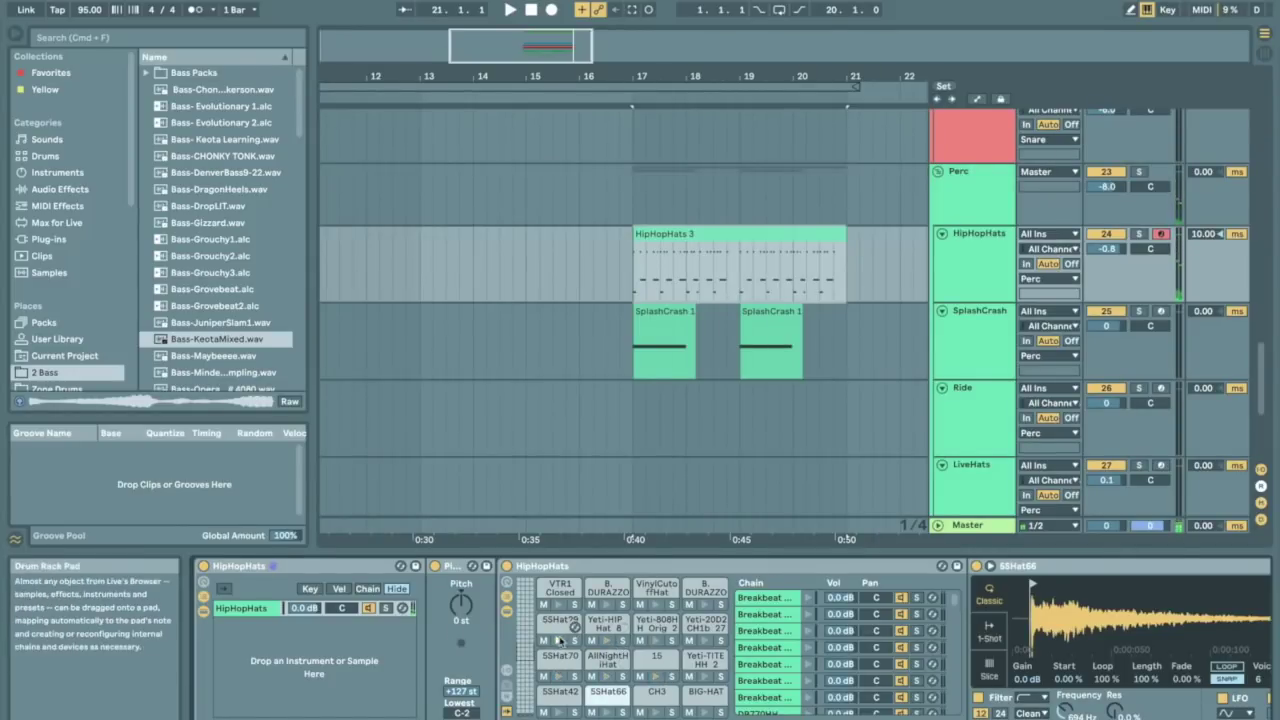
click(531, 598)
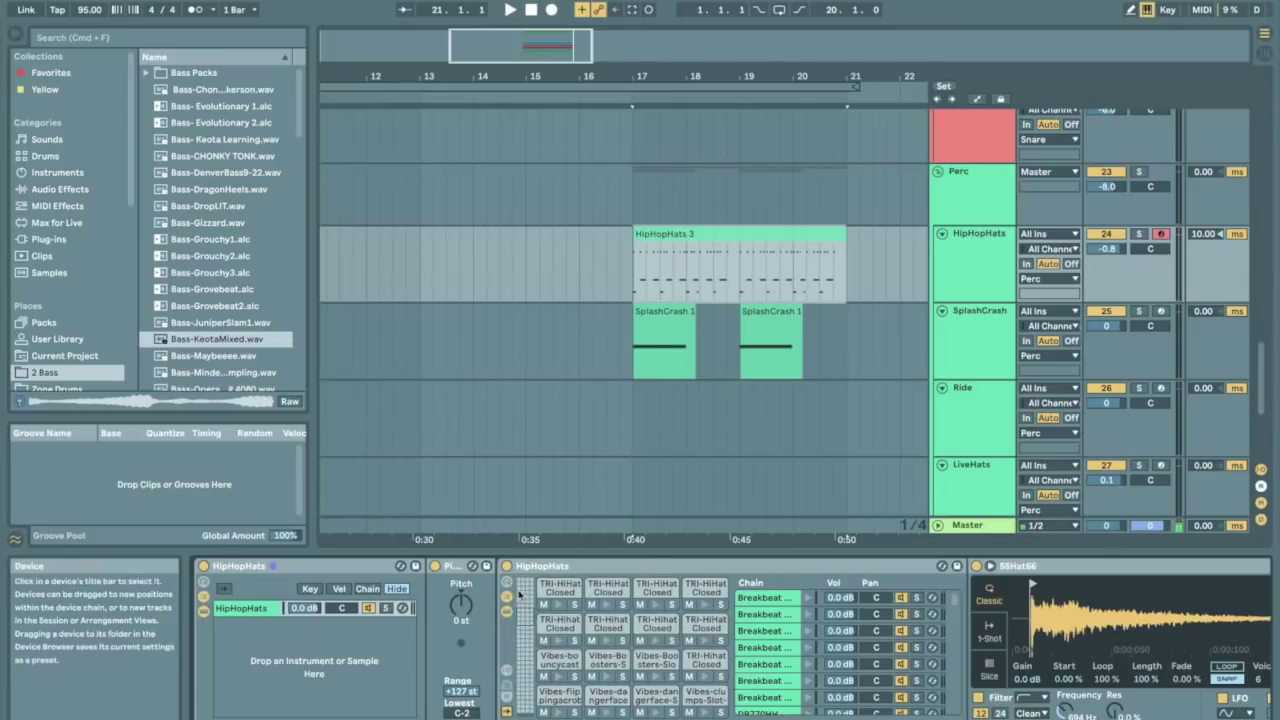
click(521, 597)
click(522, 595)
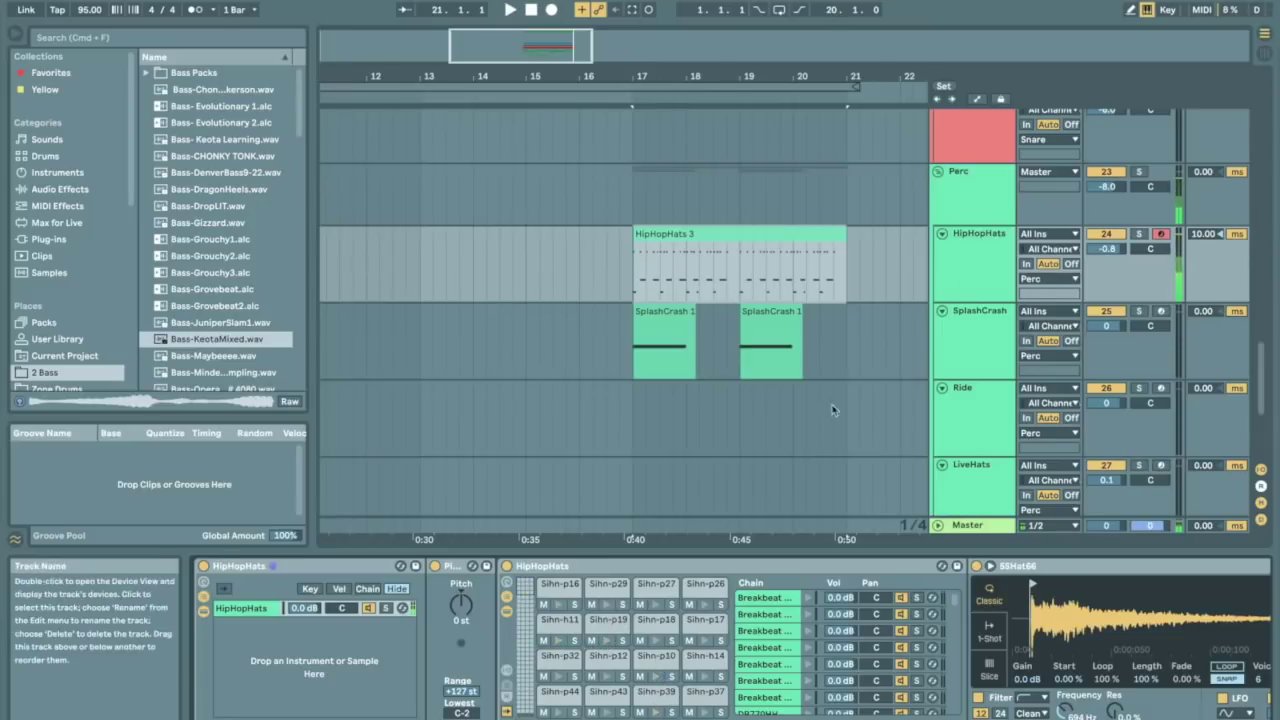
scroll(645, 303, down, 1)
scroll(645, 303, down, 1)
Arm SplashCrash and audition its crashes on keys A, E, D and F, then arm Ride
click(684, 256)
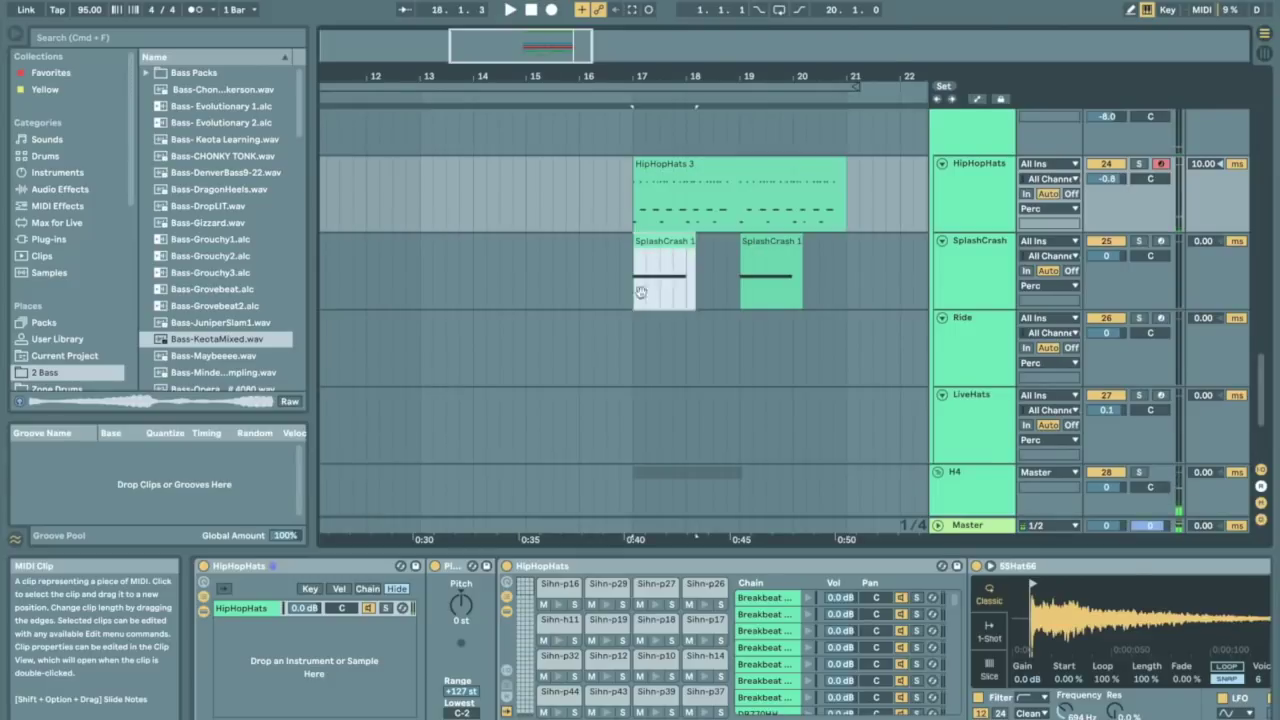
click(1160, 241)
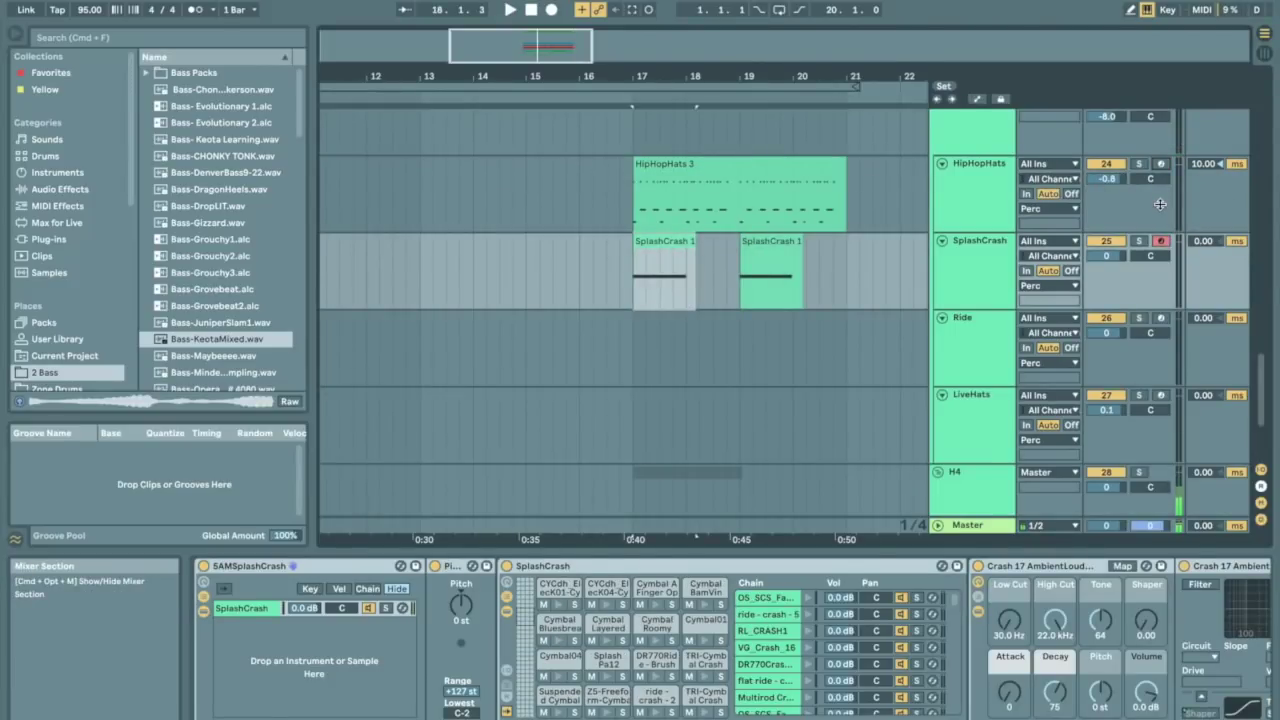
key(a)
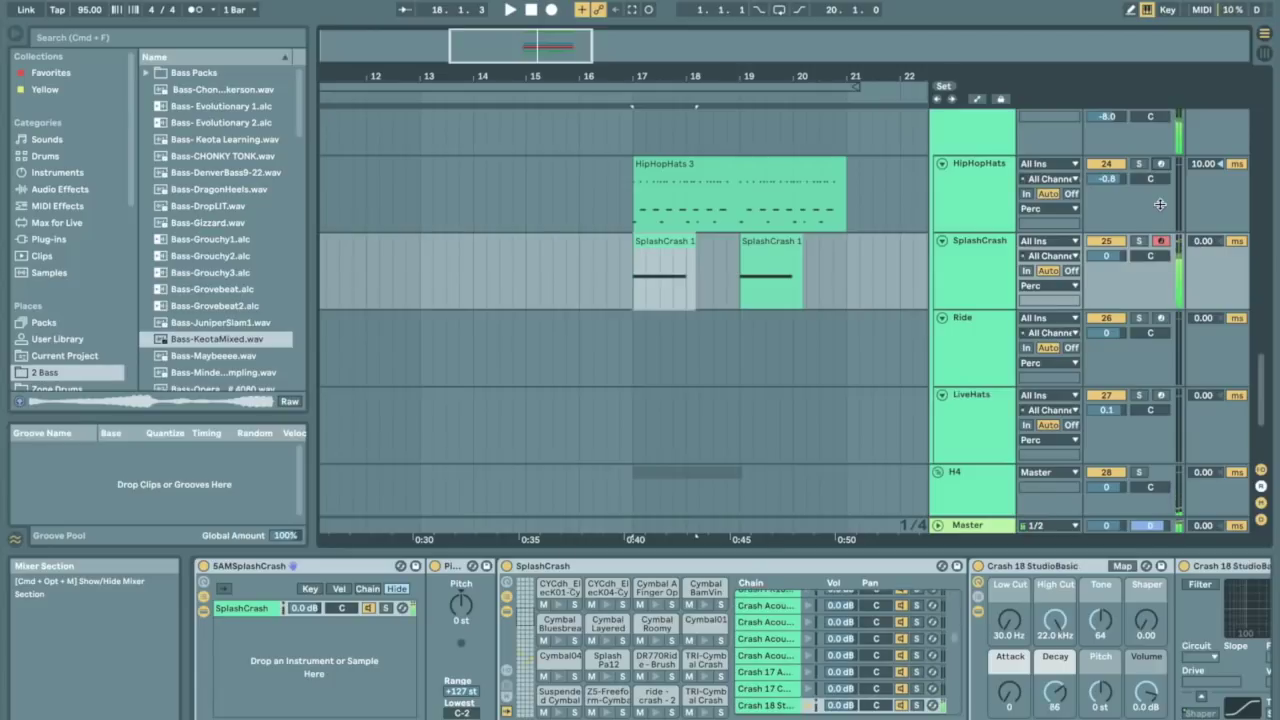
key(e)
key(d)
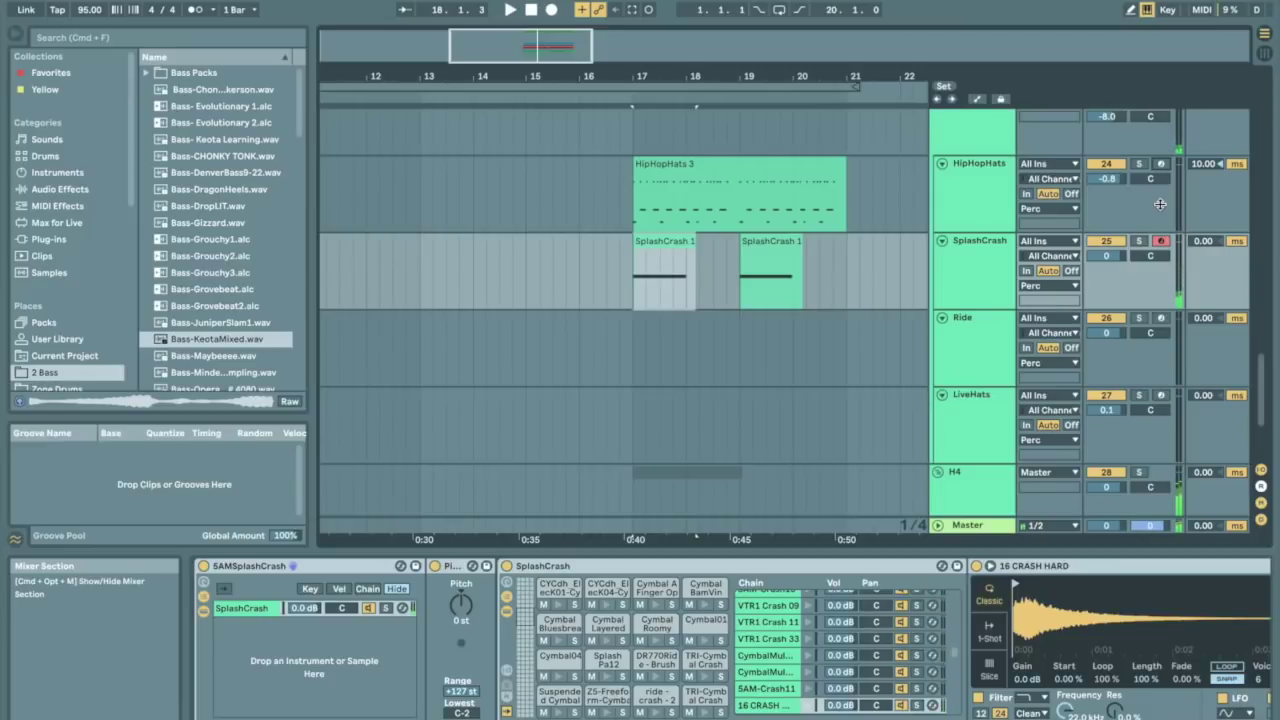
key(f)
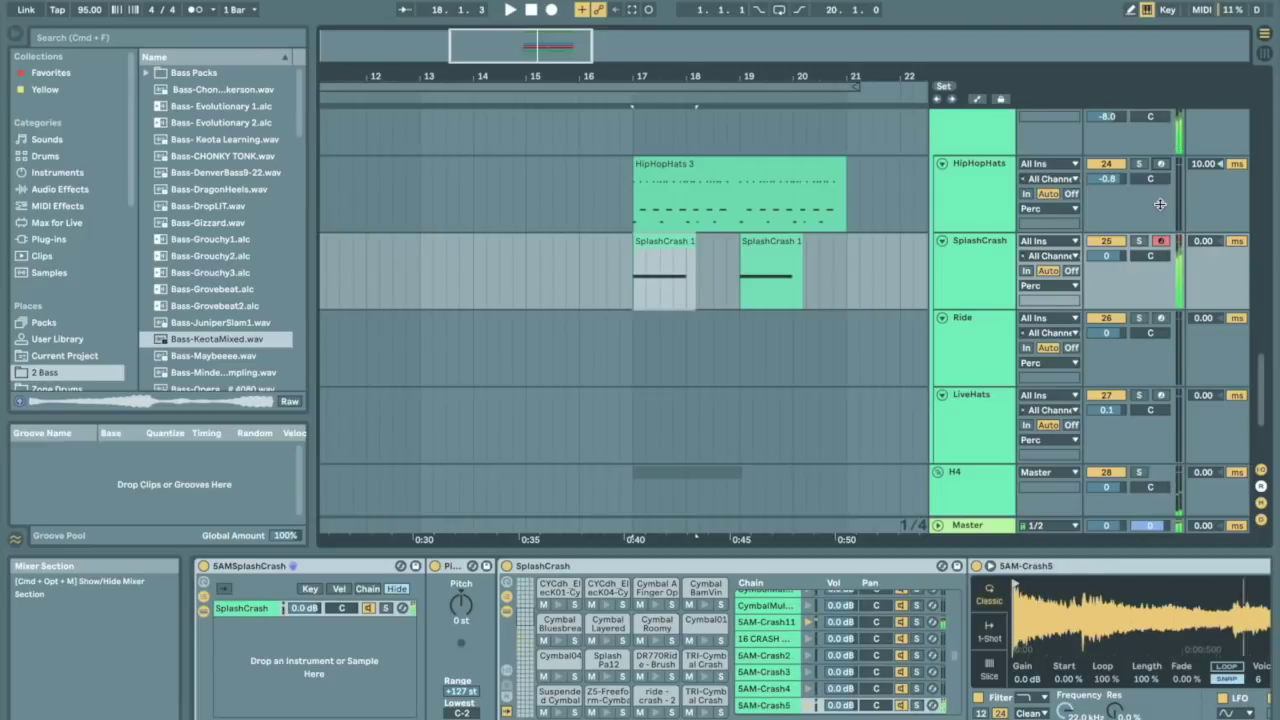
click(1007, 338)
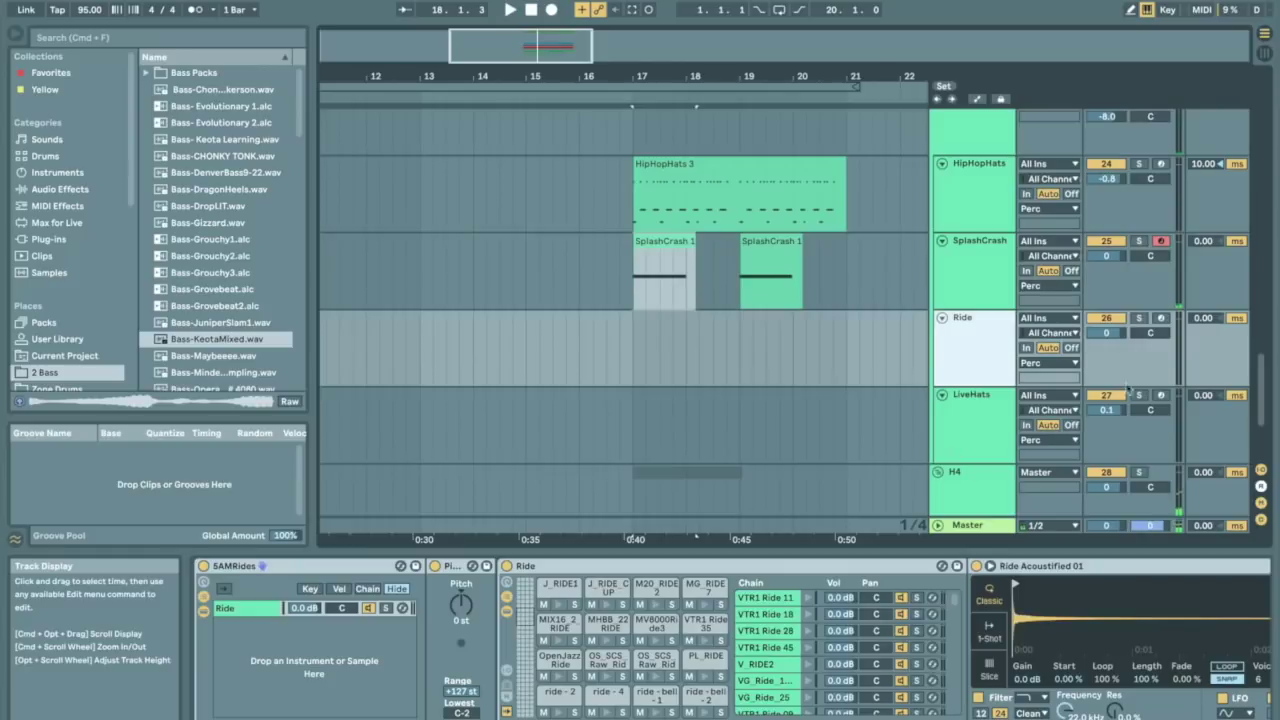
click(1160, 318)
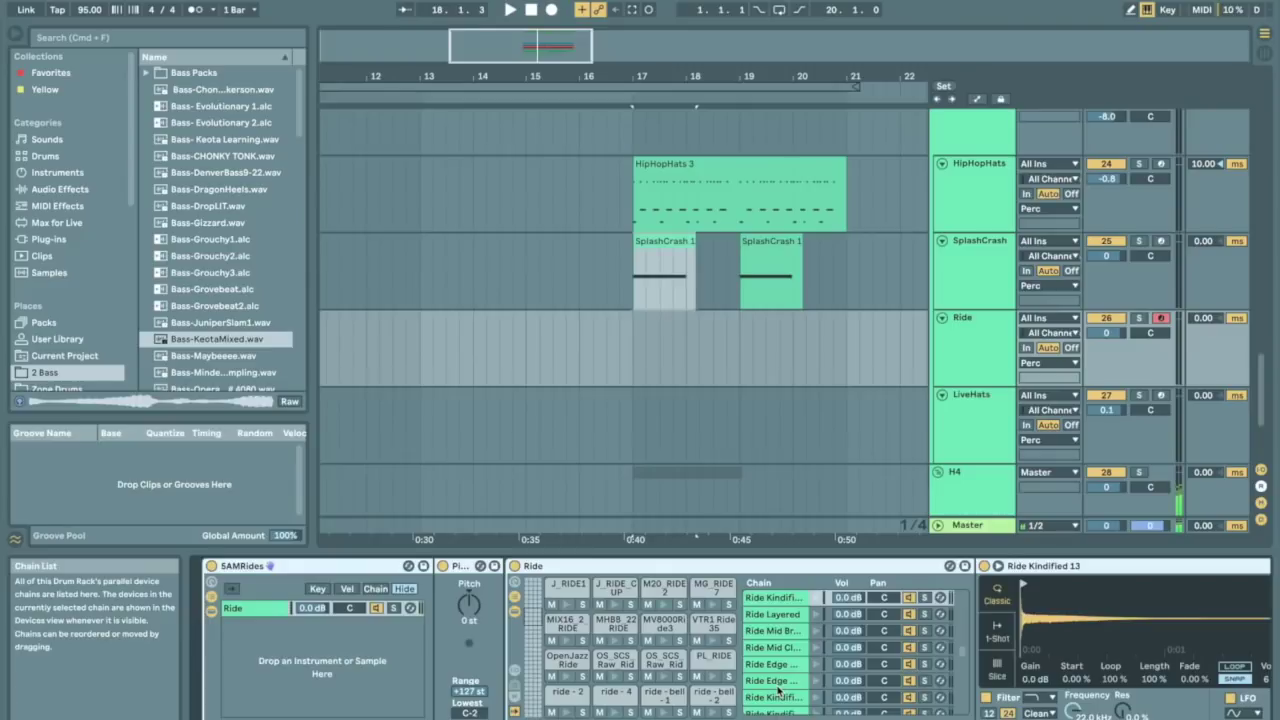
Show another group of Ride pads, then select the LiveHats track to view its drum rack
click(528, 635)
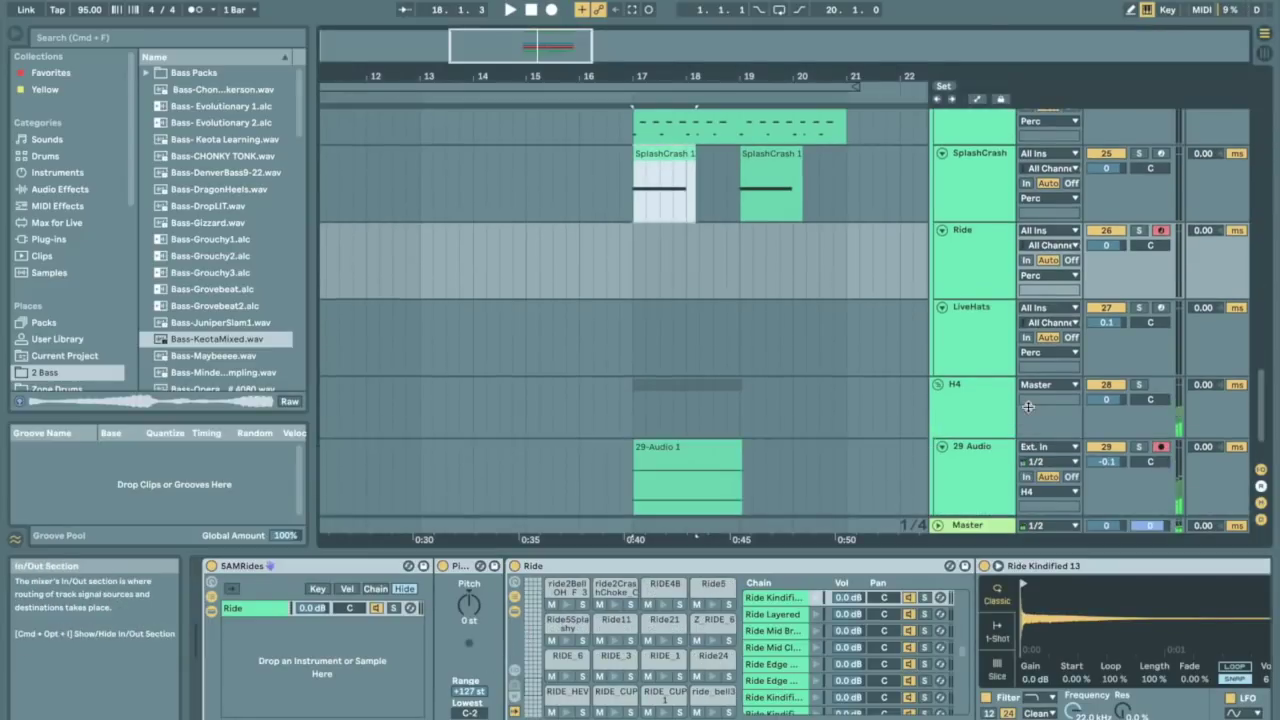
click(982, 319)
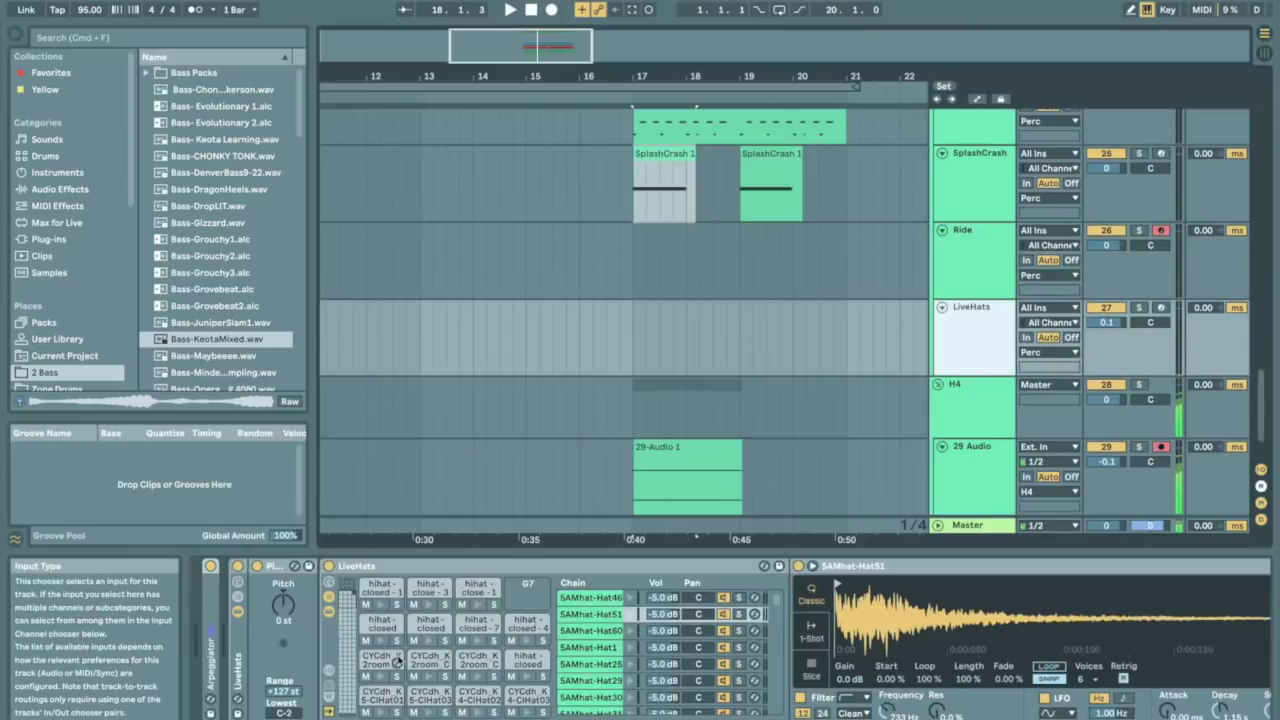
Check HipHopHats' TRI-HiHat pads, then record-arm the LiveHats track
scroll(900, 300, up, 3)
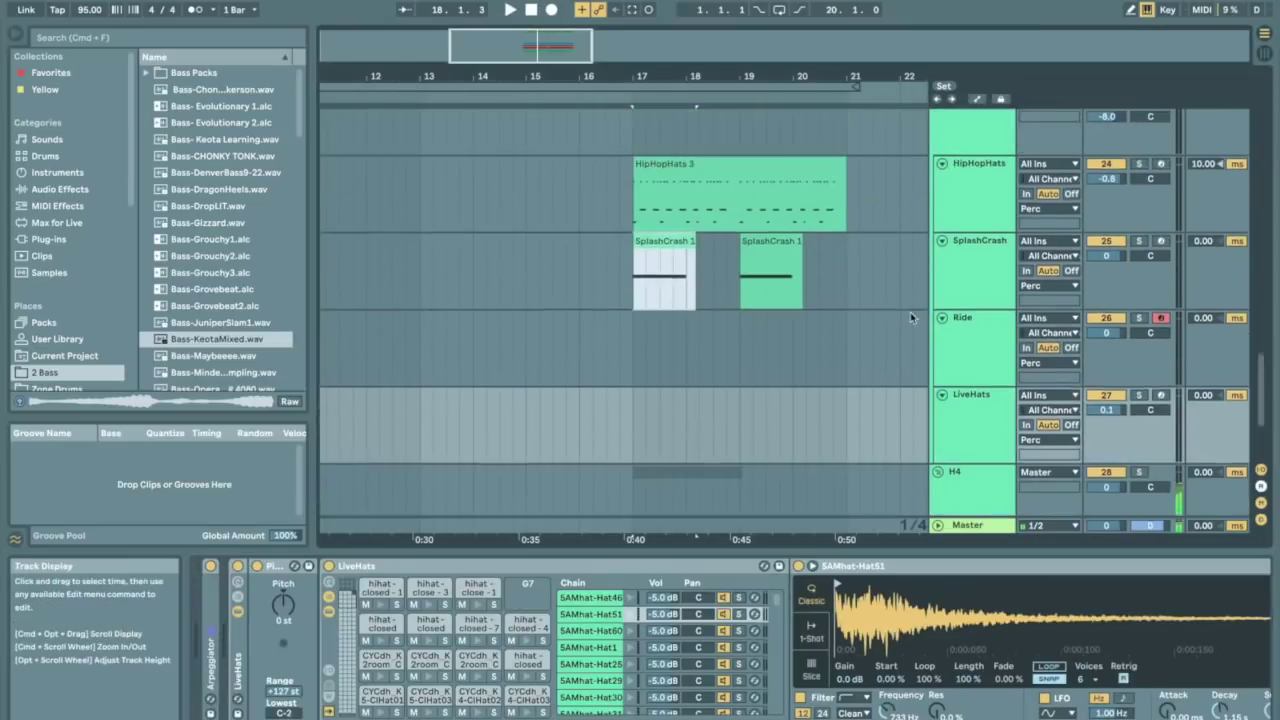
click(960, 247)
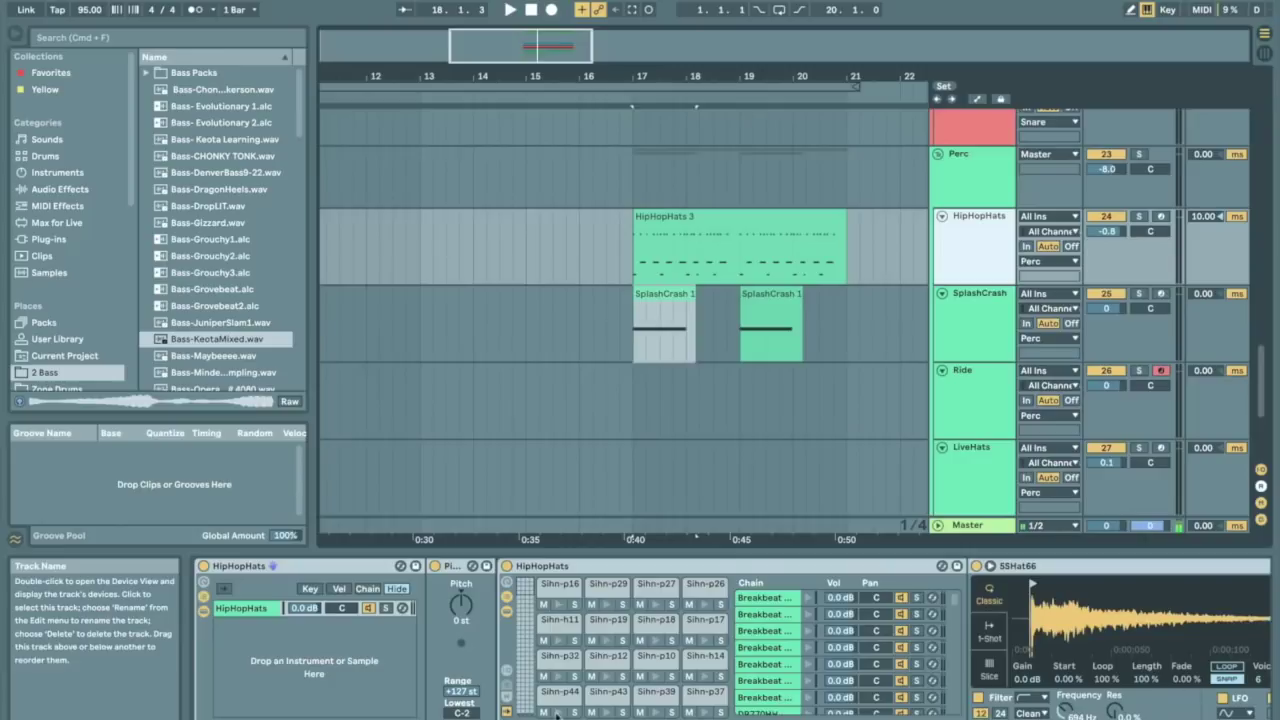
click(524, 626)
scroll(958, 427, down, 1)
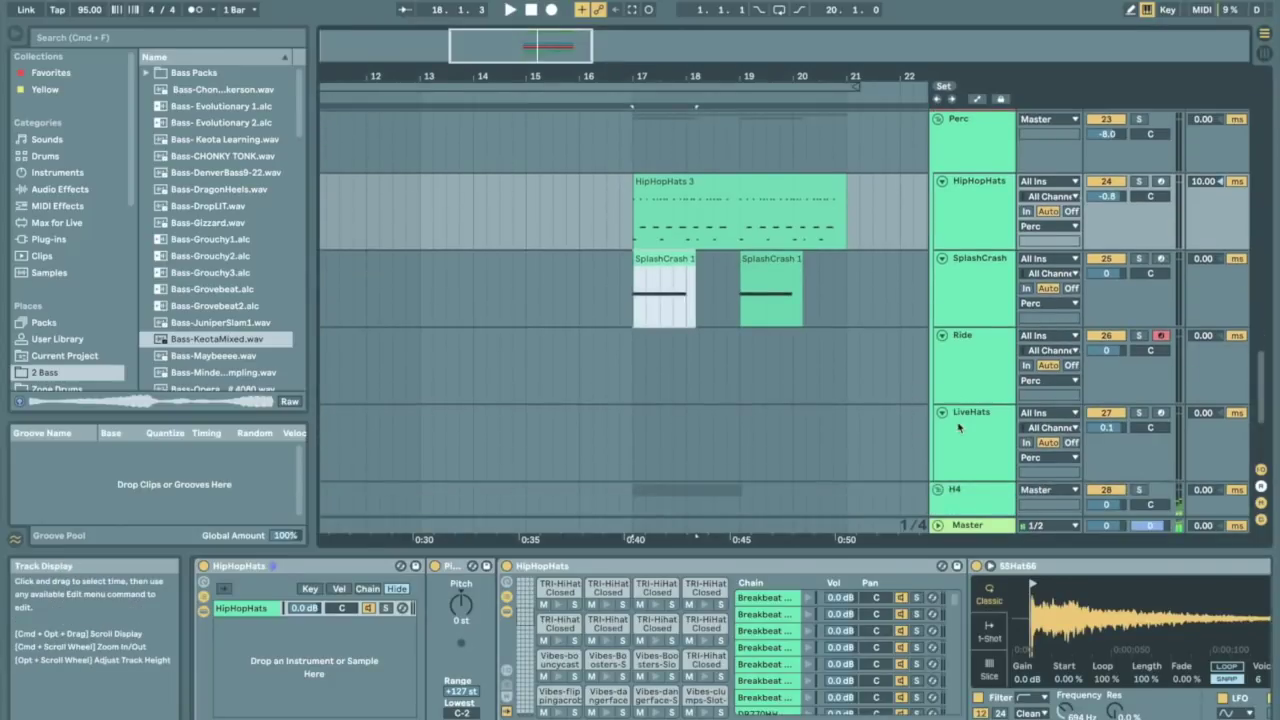
click(958, 427)
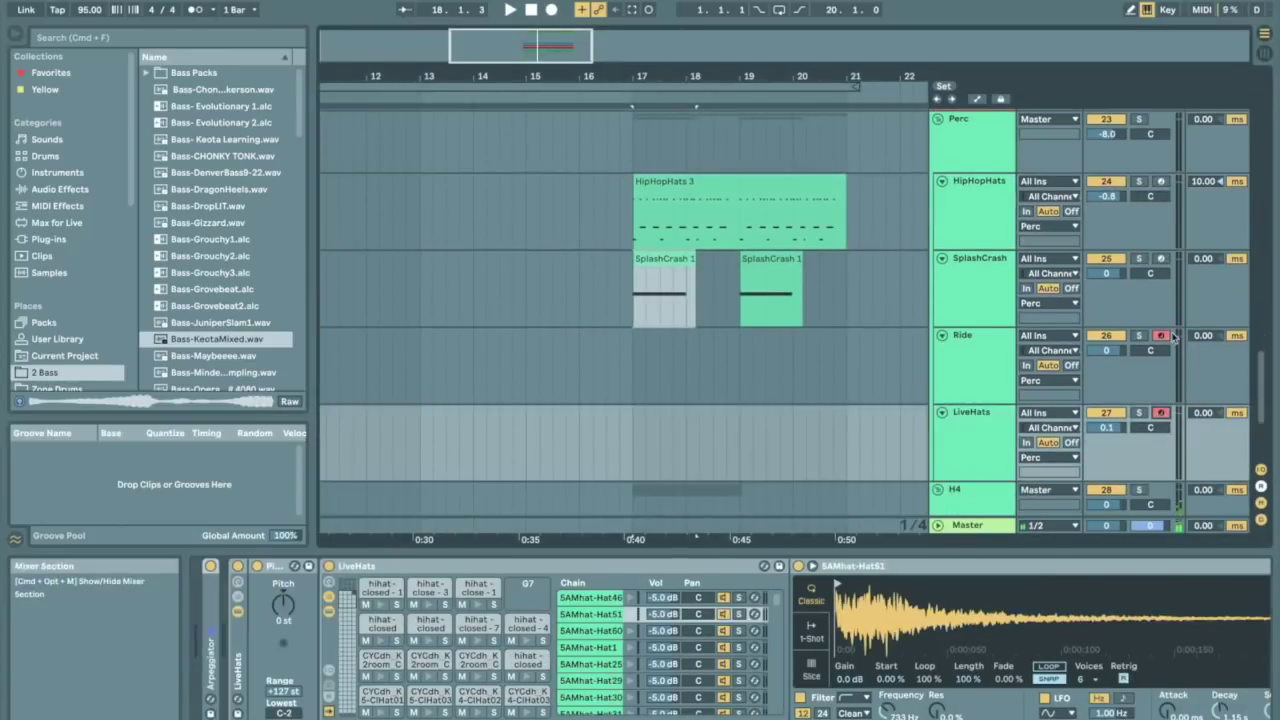
Set the LiveHats Arpeggiator to a 1/16 rate with 25% gate
double_click(210, 650)
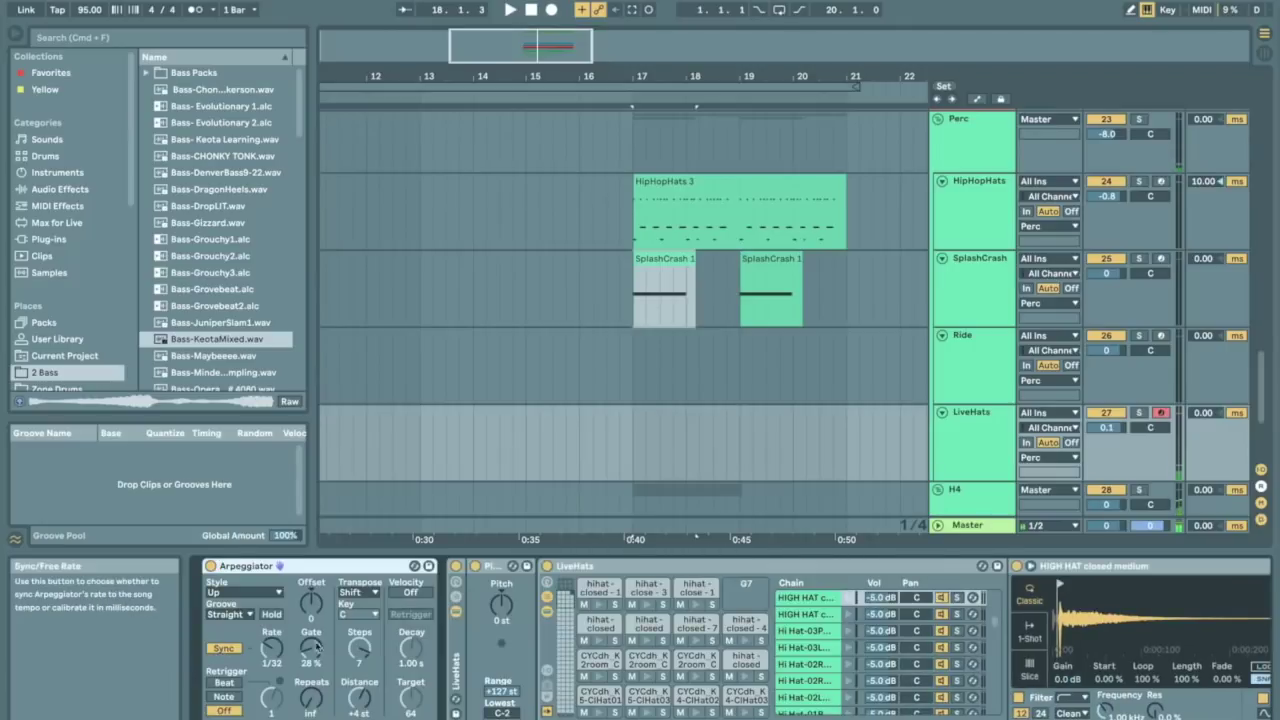
drag(271, 650, 271, 653)
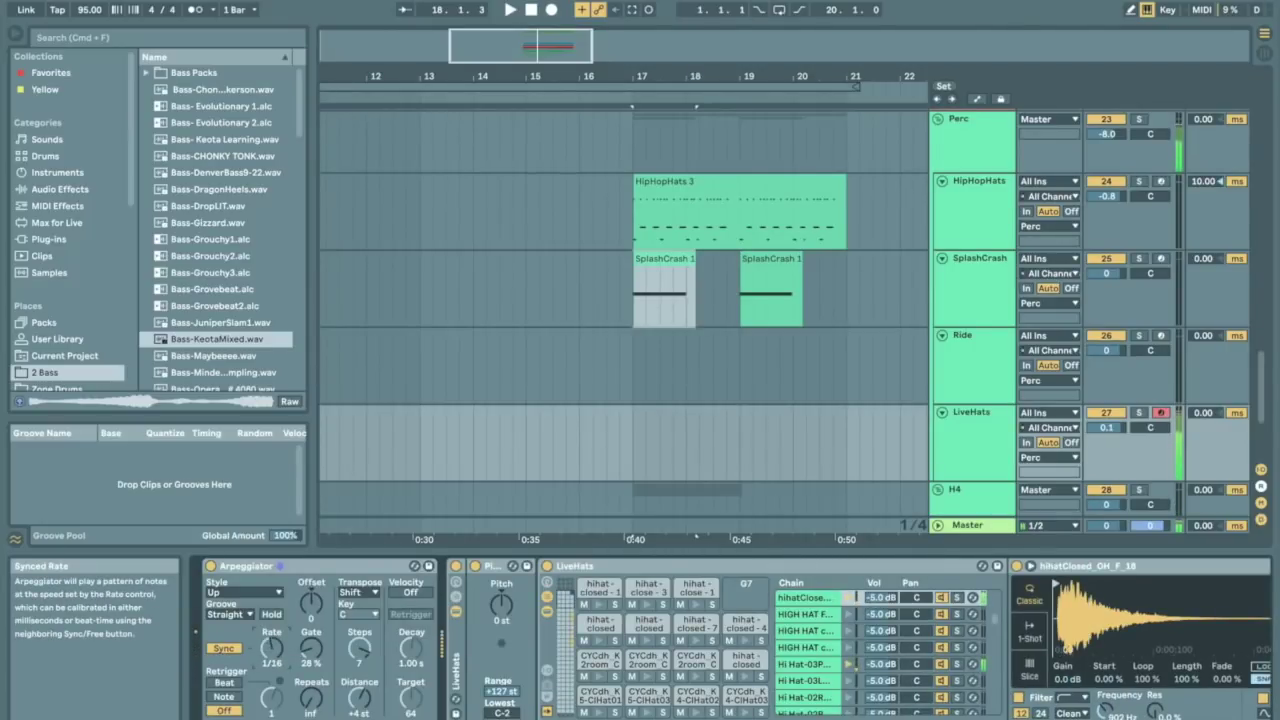
drag(271, 650, 275, 647)
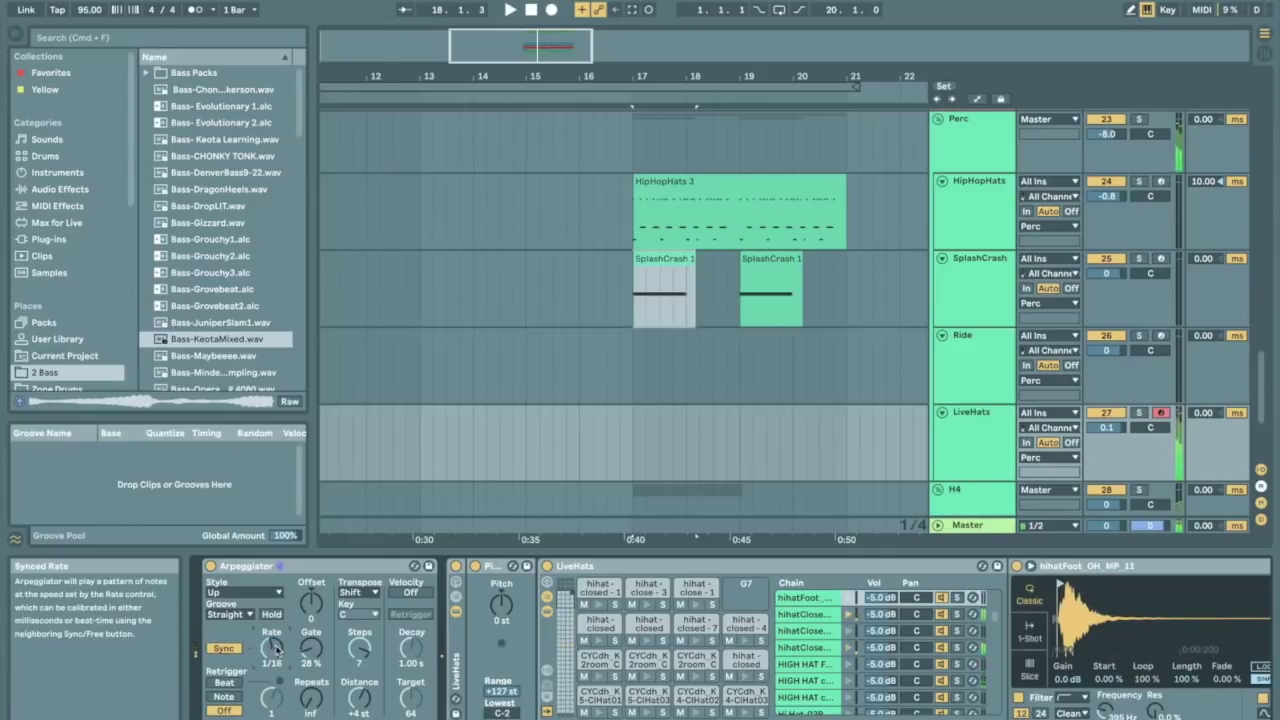
drag(311, 648, 311, 652)
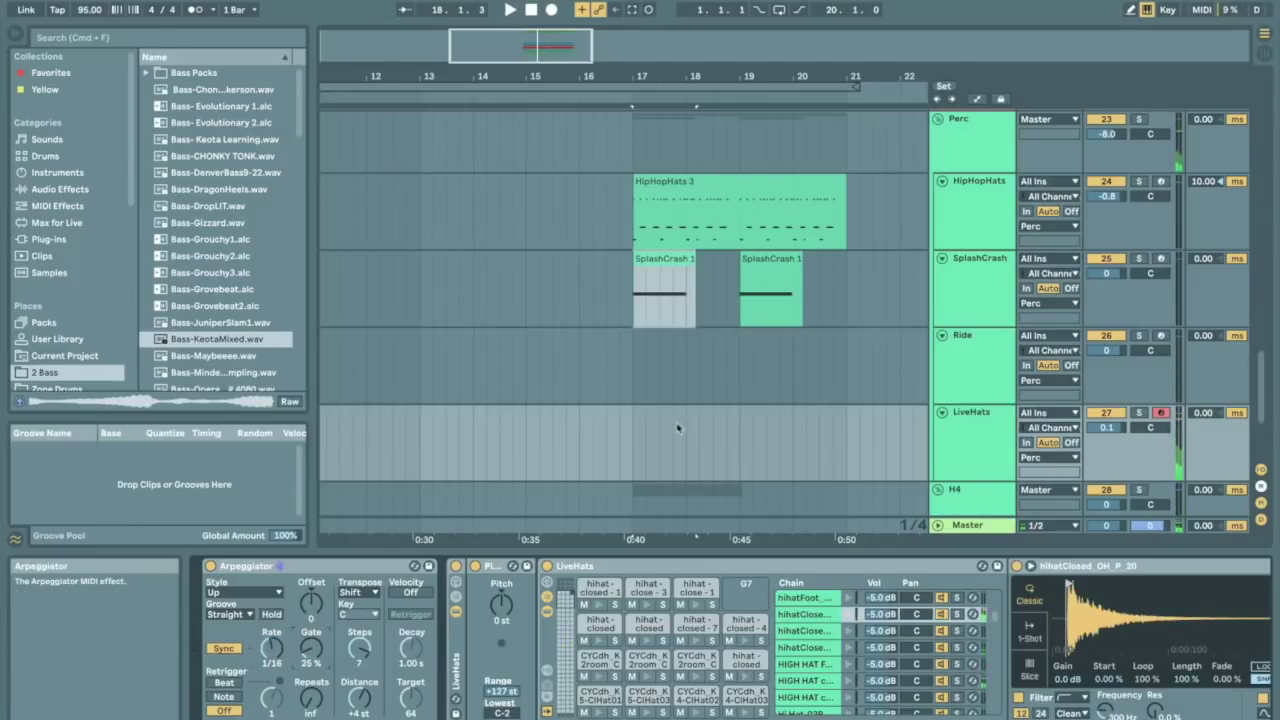
scroll(825, 378, down, 1)
Fold the Bass, Synth/Vox, Atmo, Kick, Snare and H4 groups
scroll(825, 378, up, 6)
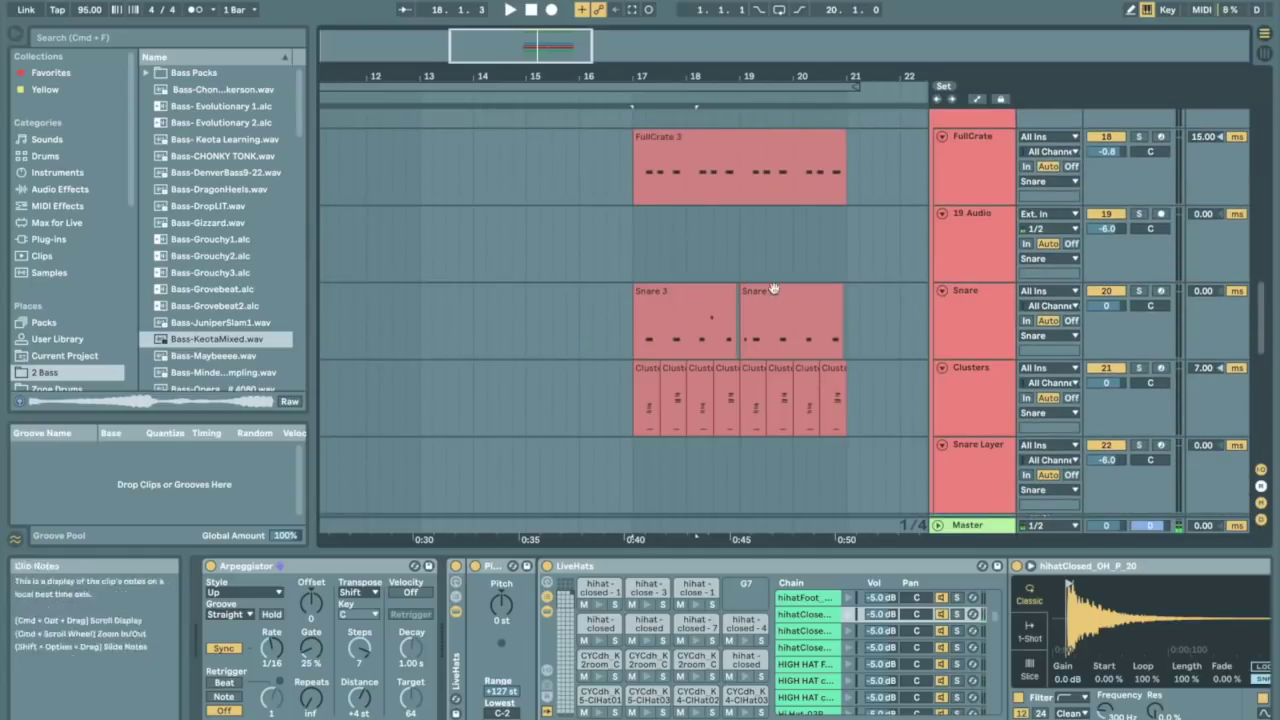
scroll(777, 293, up, 17)
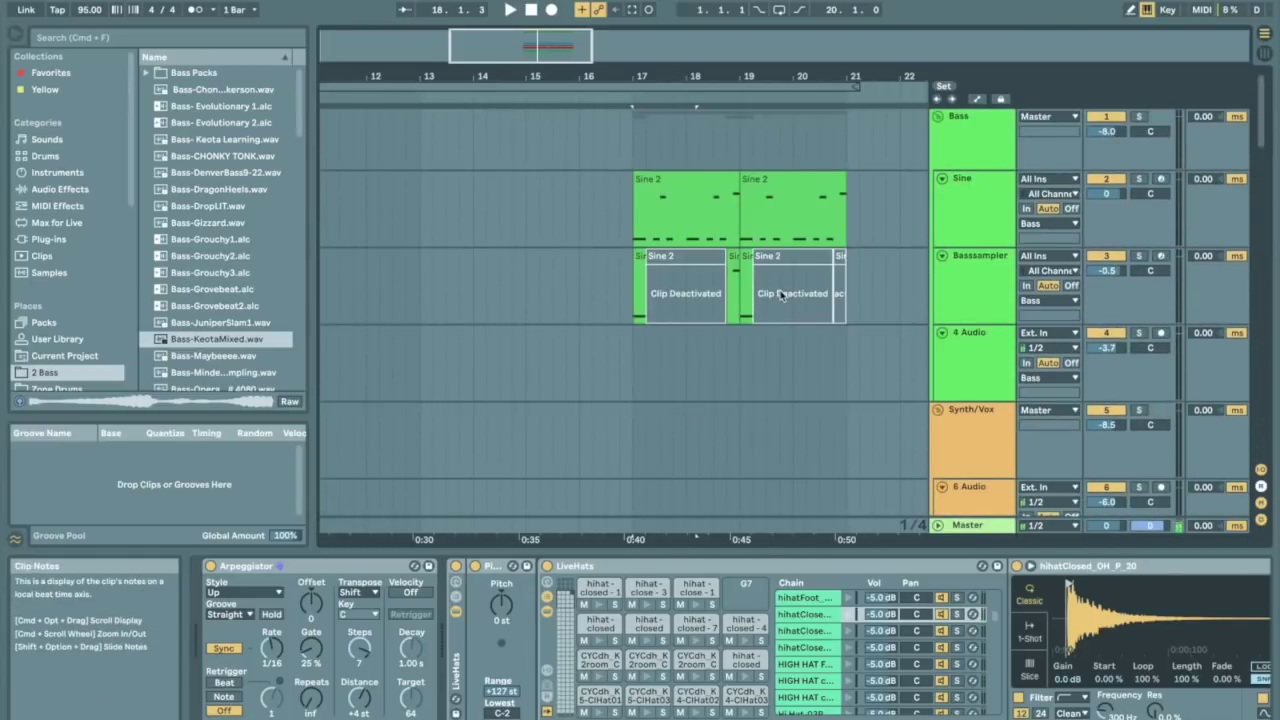
click(938, 117)
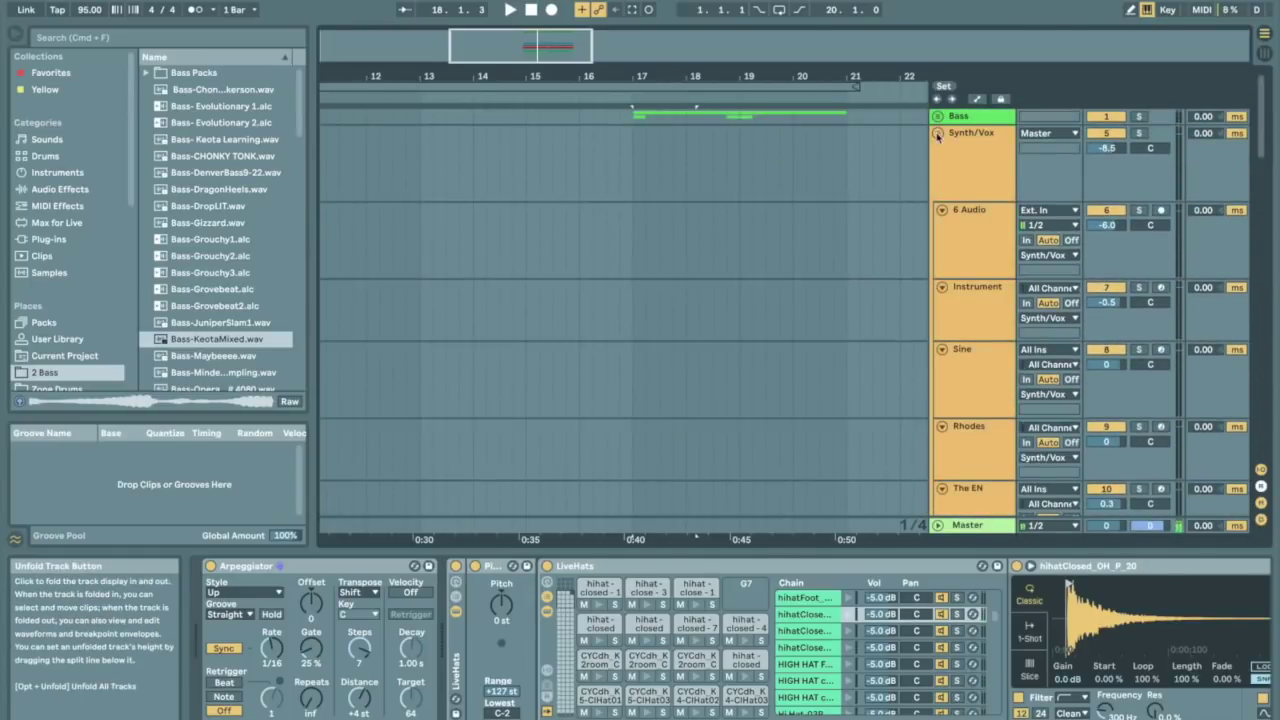
click(938, 134)
click(938, 164)
click(938, 181)
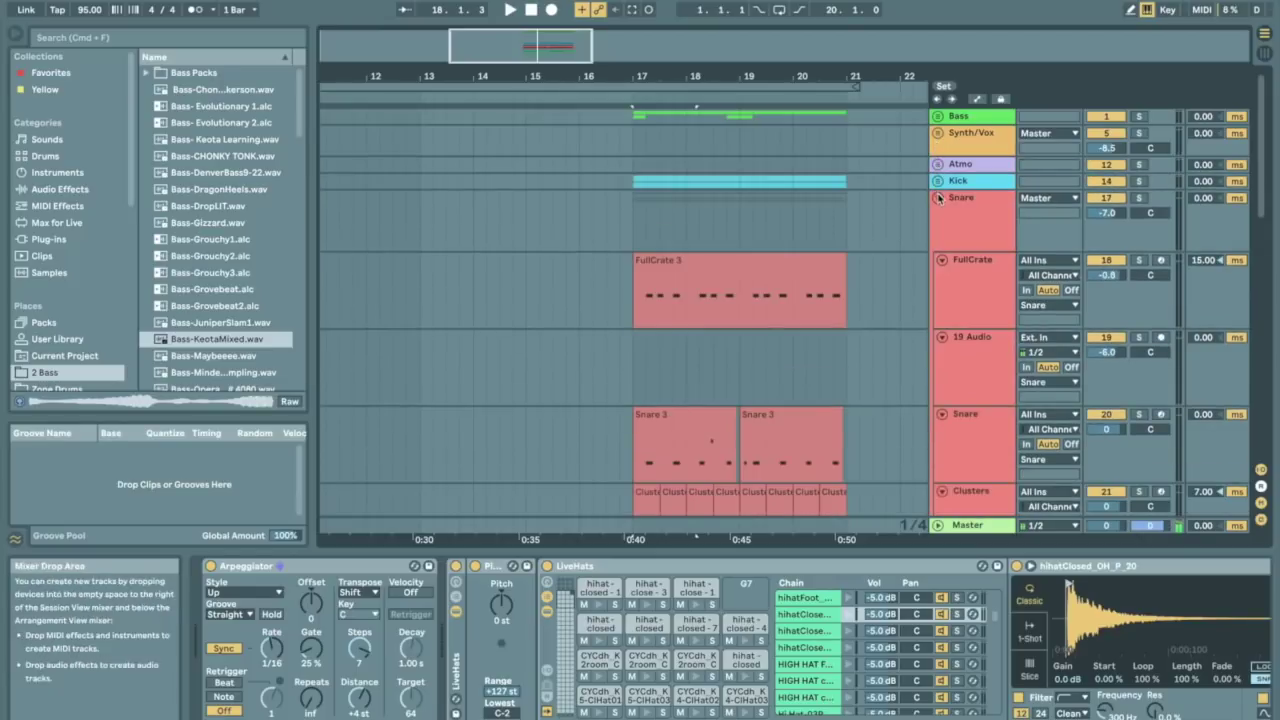
click(938, 198)
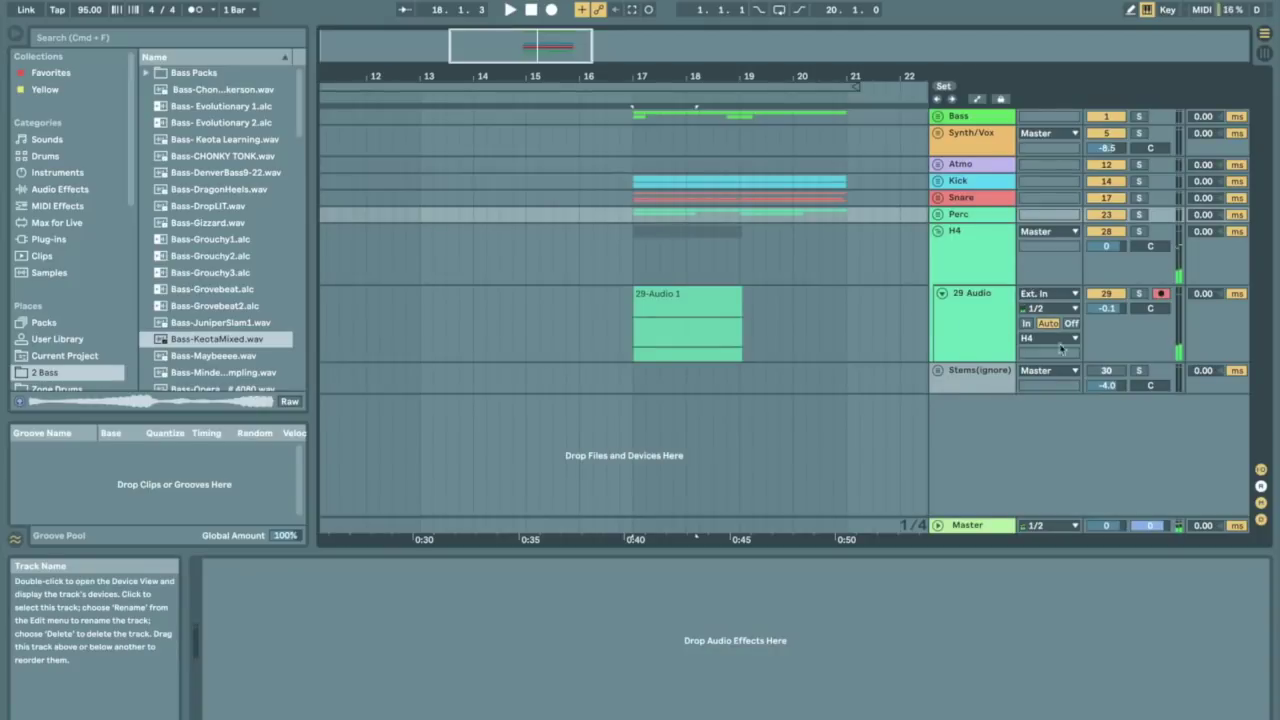
click(937, 231)
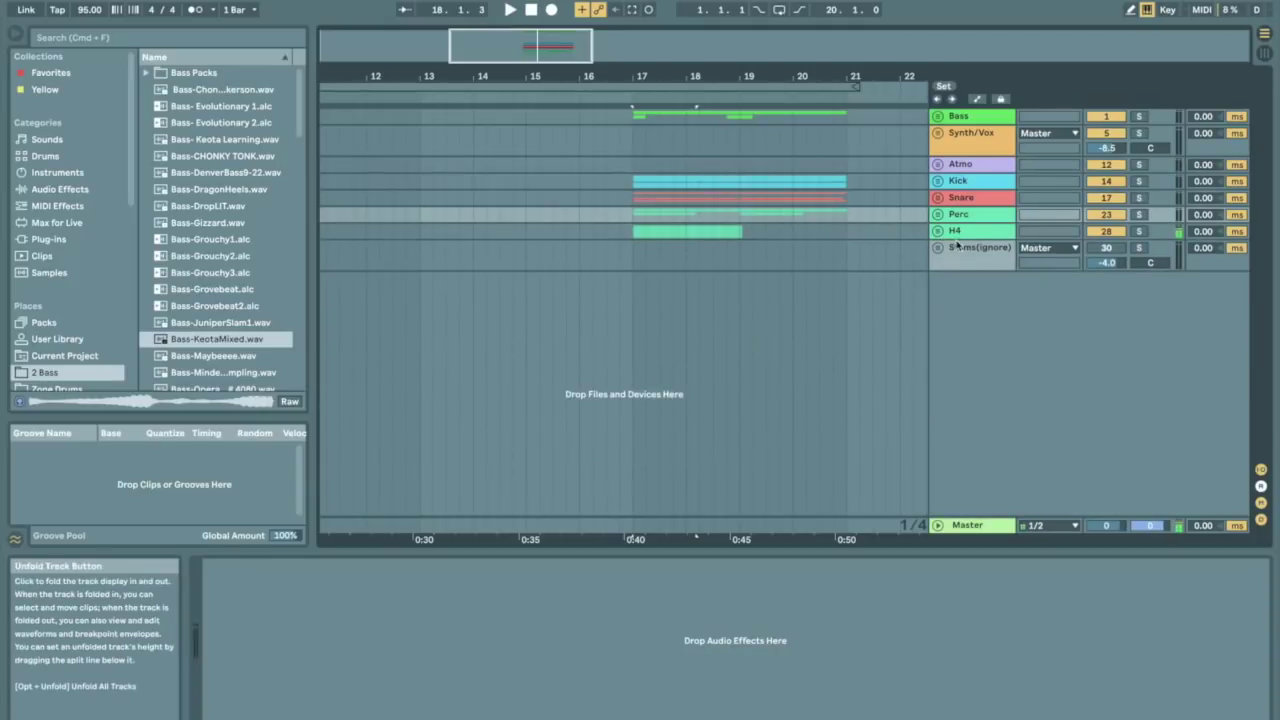
Inspect the H4 options and group tracks' devices, then unfold the Bass group
right_click(960, 234)
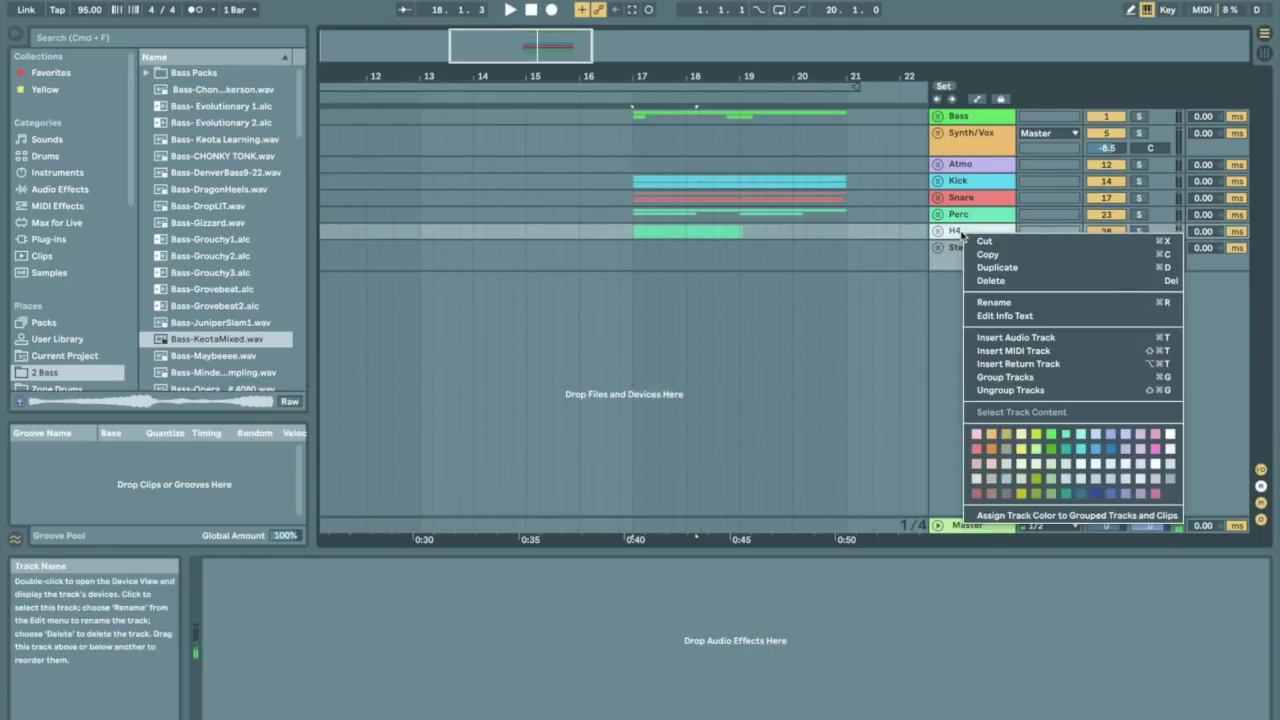
click(1172, 478)
click(962, 132)
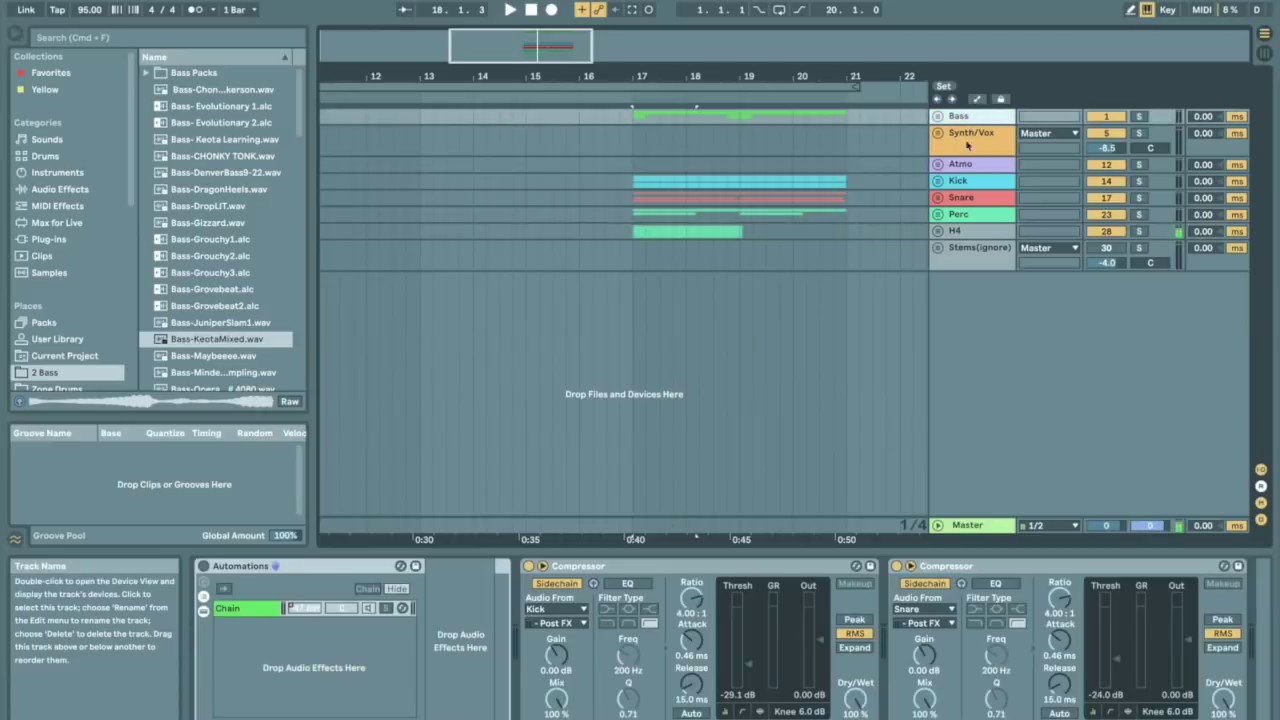
shift+click(964, 216)
click(960, 148)
click(944, 116)
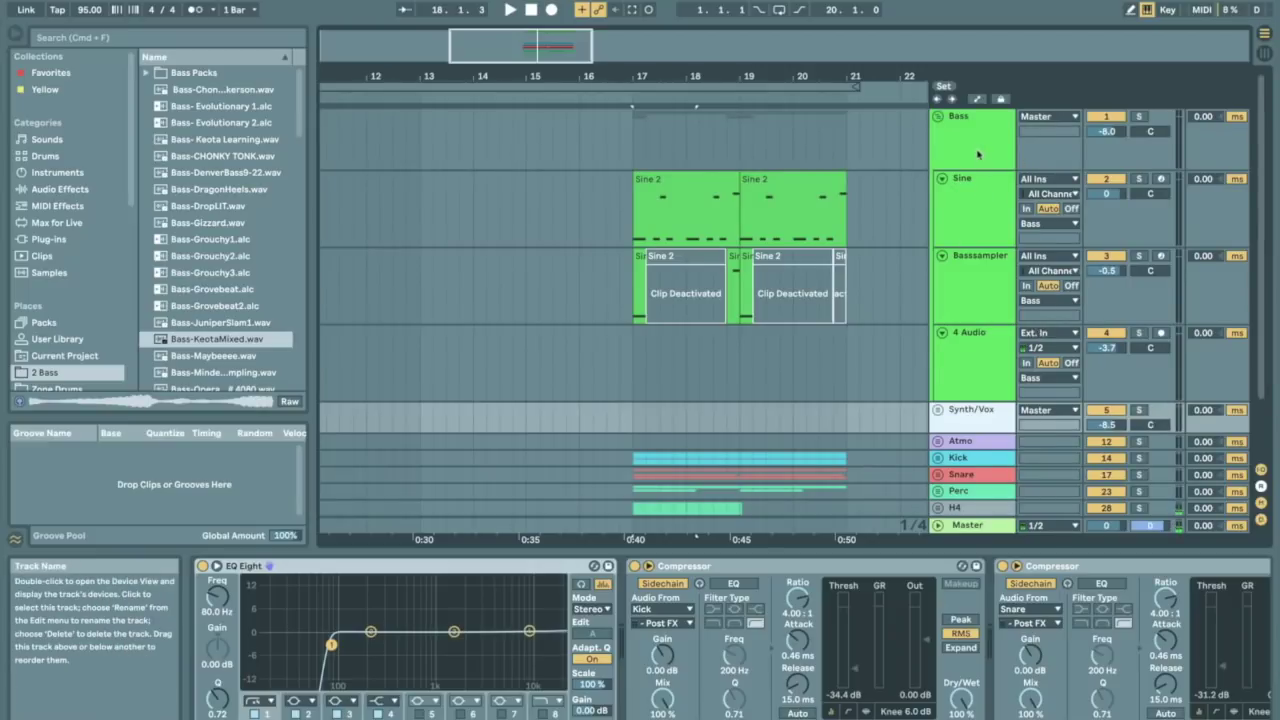
Test the Sine volume, leaving it at 0 dB, and set the Bass group to -8.0 dB
click(993, 203)
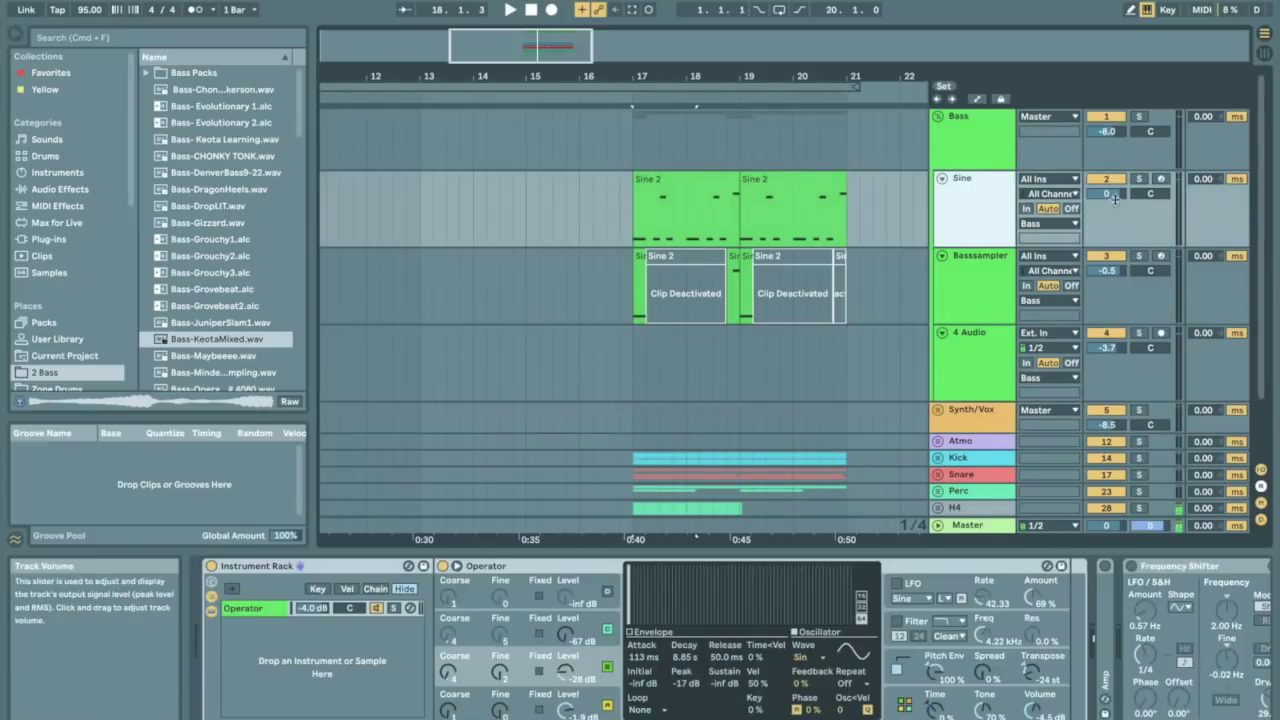
drag(1106, 193, 1106, 205)
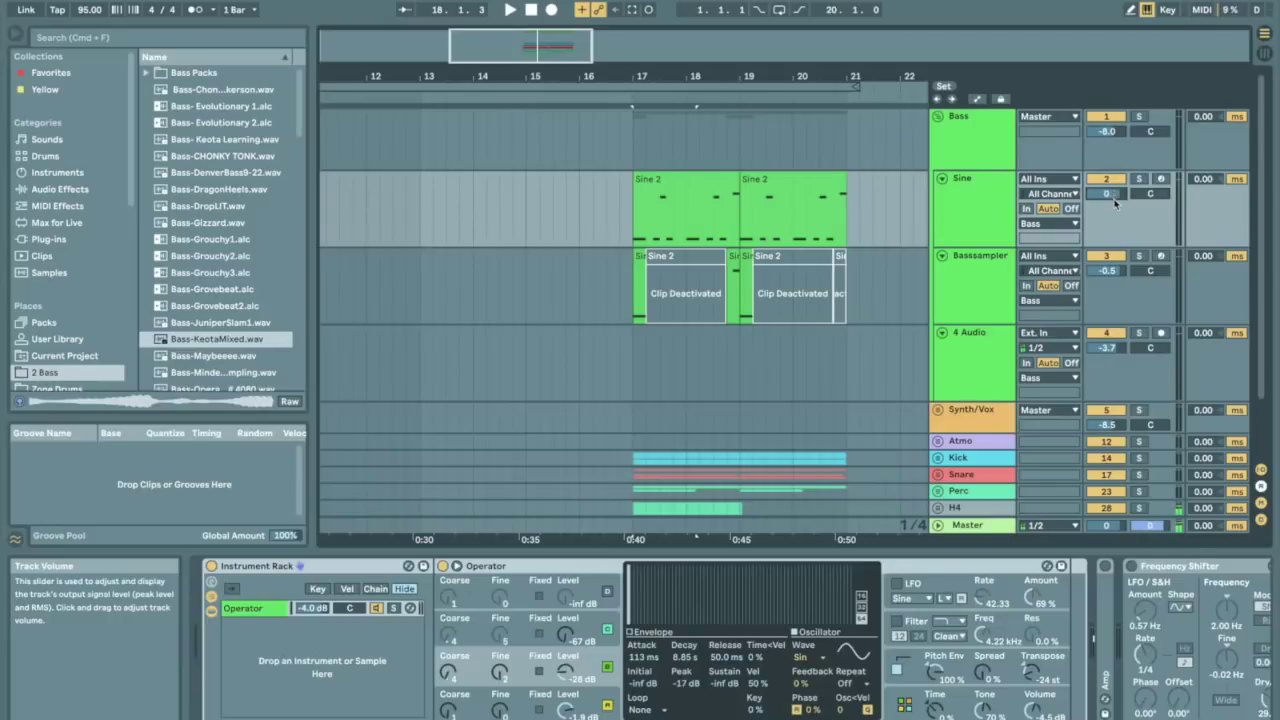
click(983, 140)
drag(1106, 193, 1106, 200)
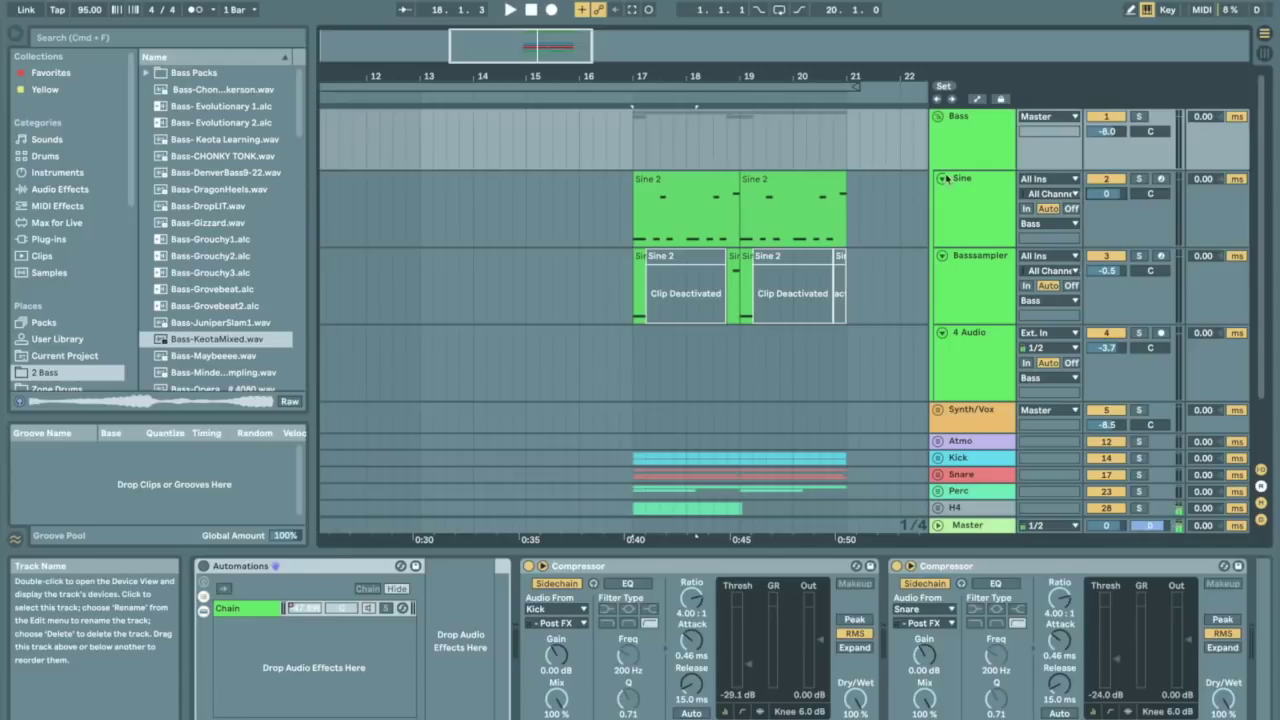
click(990, 145)
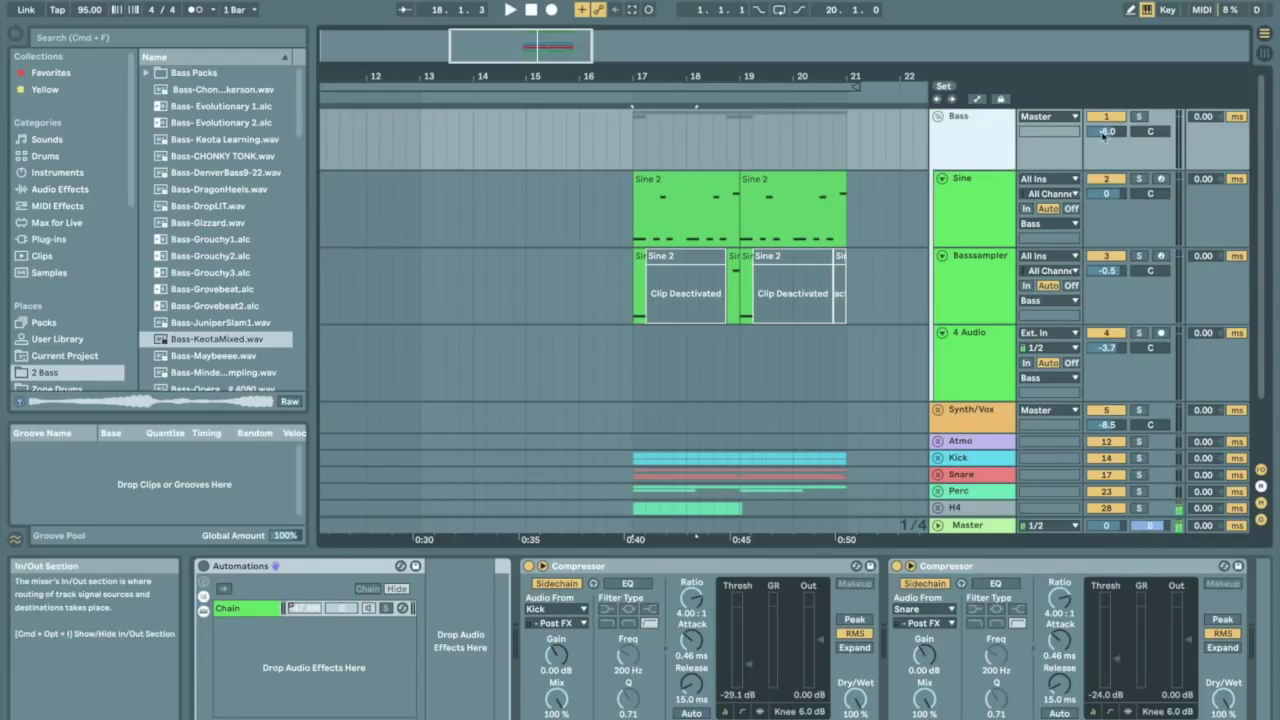
drag(1106, 193, 1106, 203)
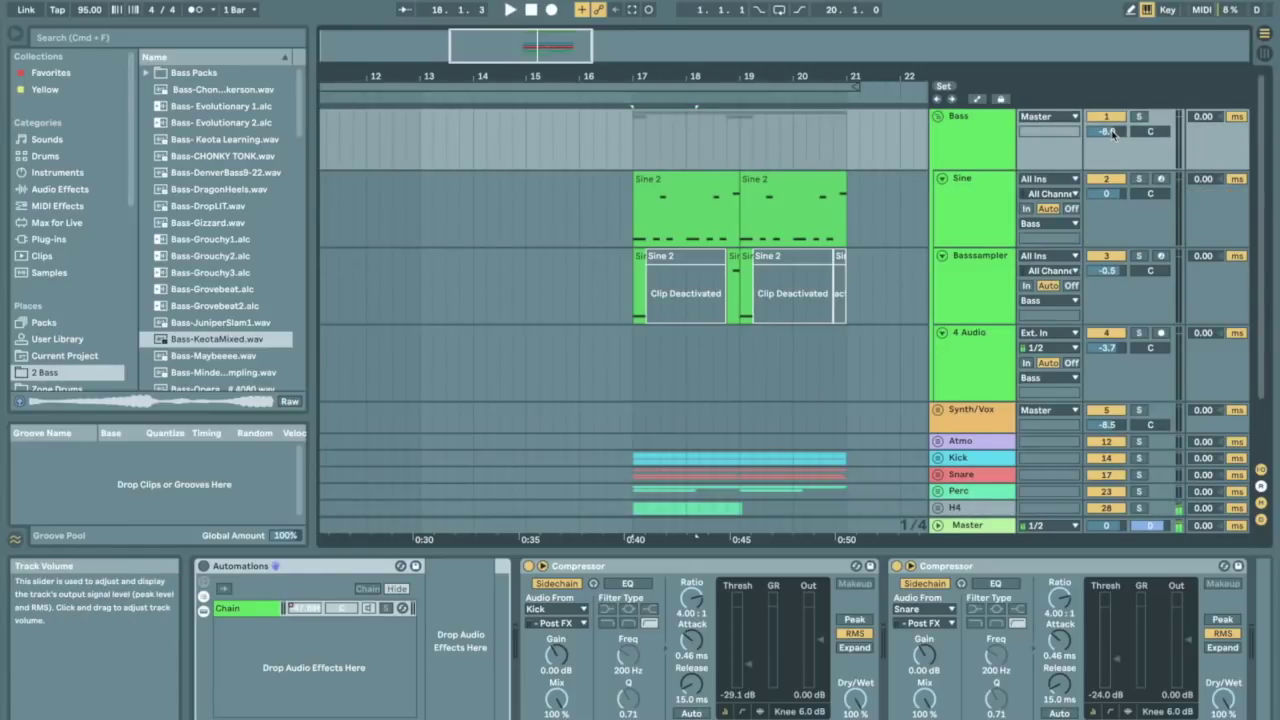
Unfold and refold Synth/Vox, then unfold the Kick and Snare groups
scroll(980, 300, down, 2)
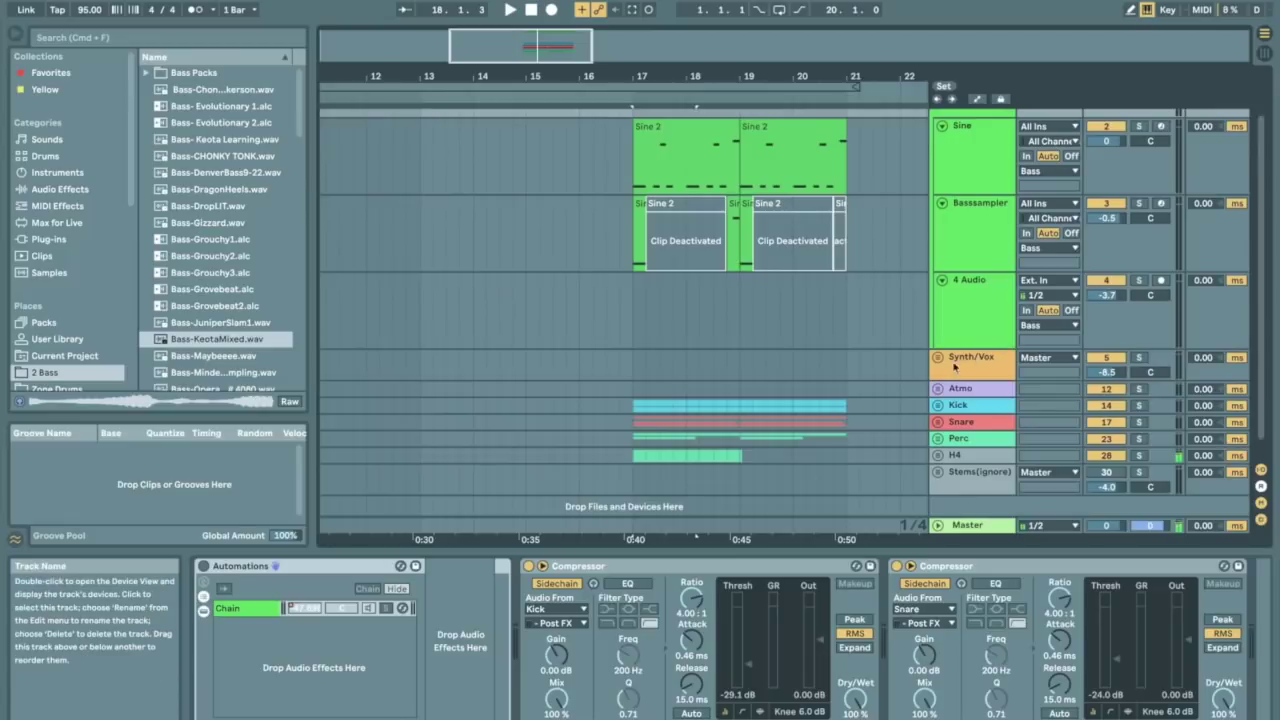
click(938, 358)
scroll(980, 330, down, 3)
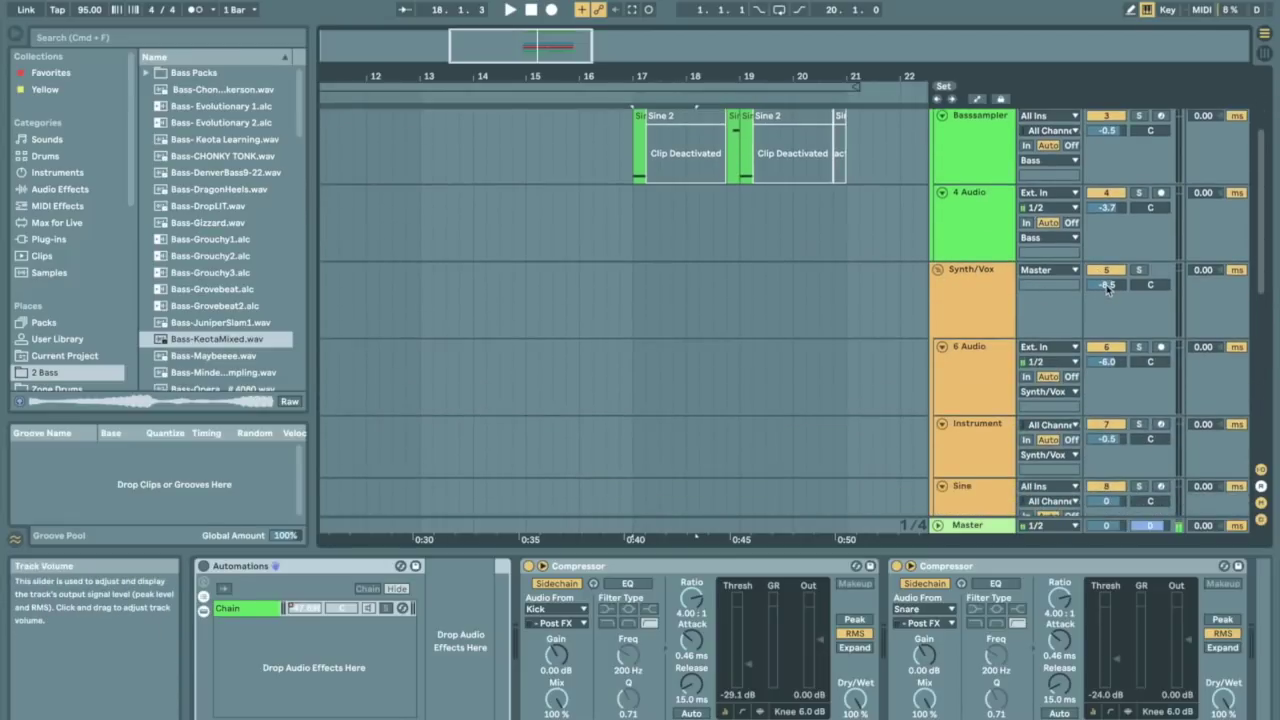
click(938, 270)
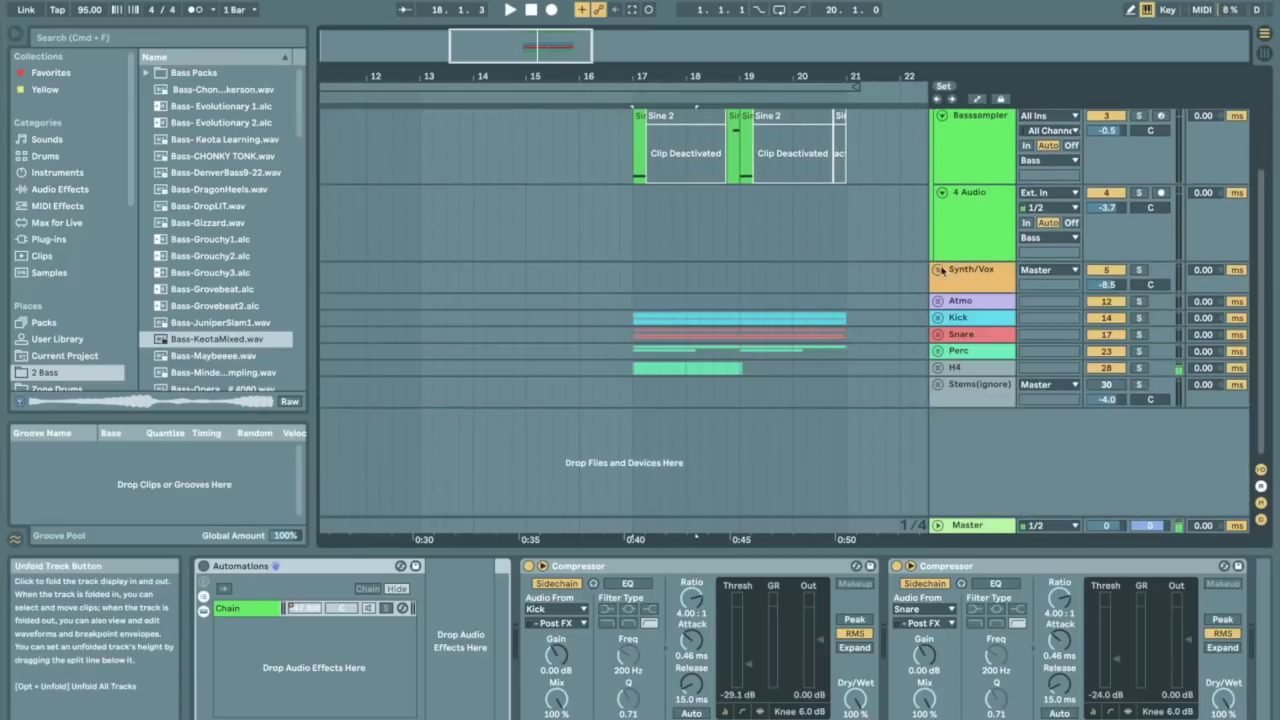
click(938, 317)
scroll(1140, 185, down, 5)
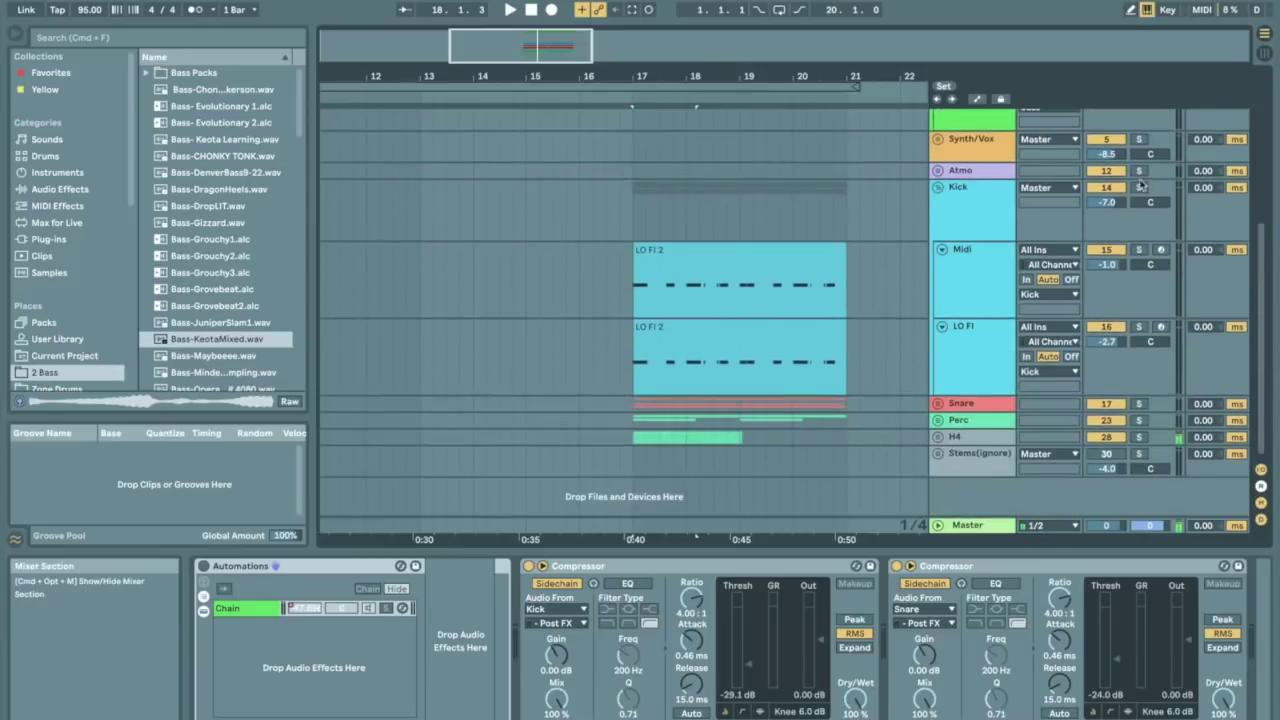
click(938, 404)
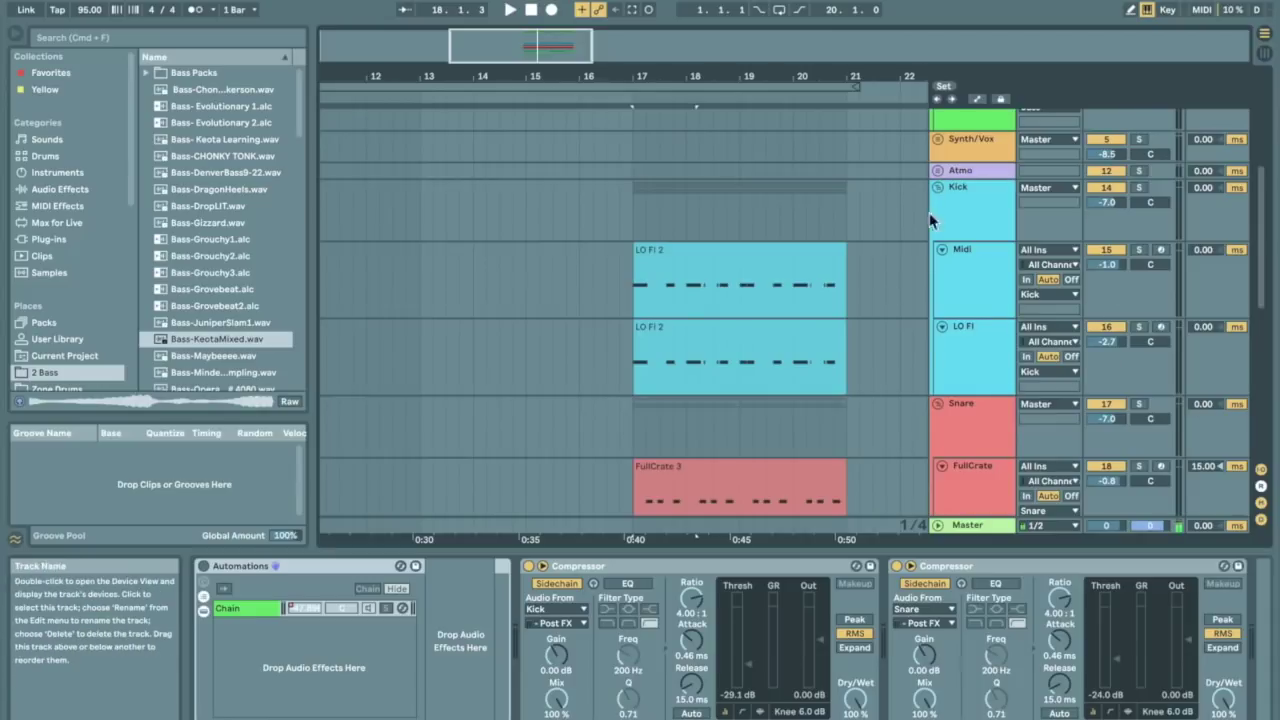
Select the Kick, Snare and Bass group tracks, leaving Synth/Vox collapsed
click(996, 226)
click(985, 442)
scroll(988, 300, up, 5)
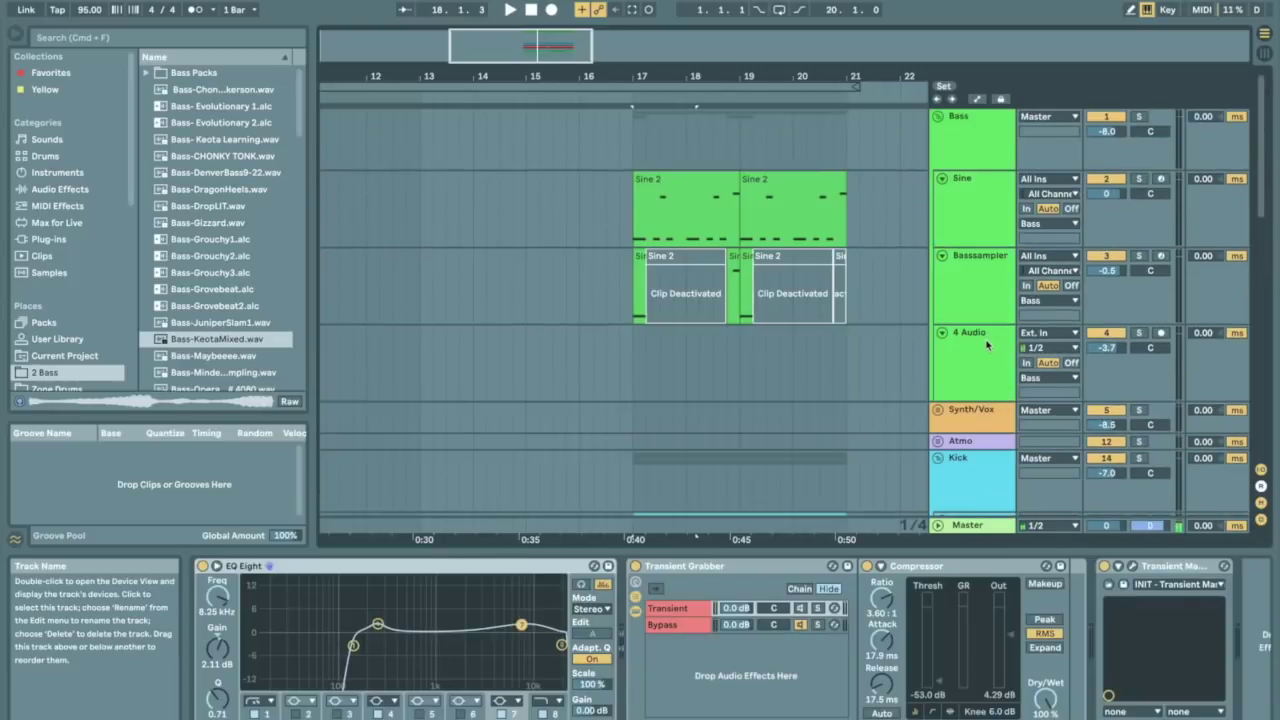
click(991, 152)
click(937, 410)
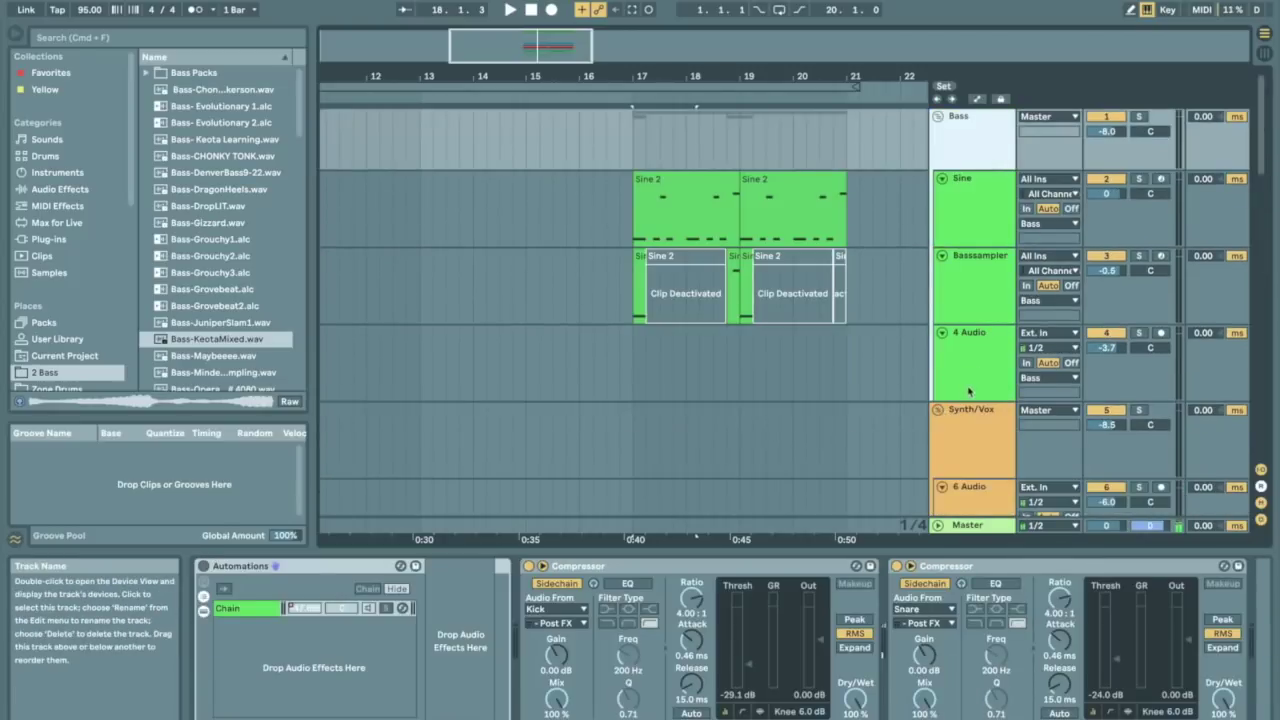
click(937, 410)
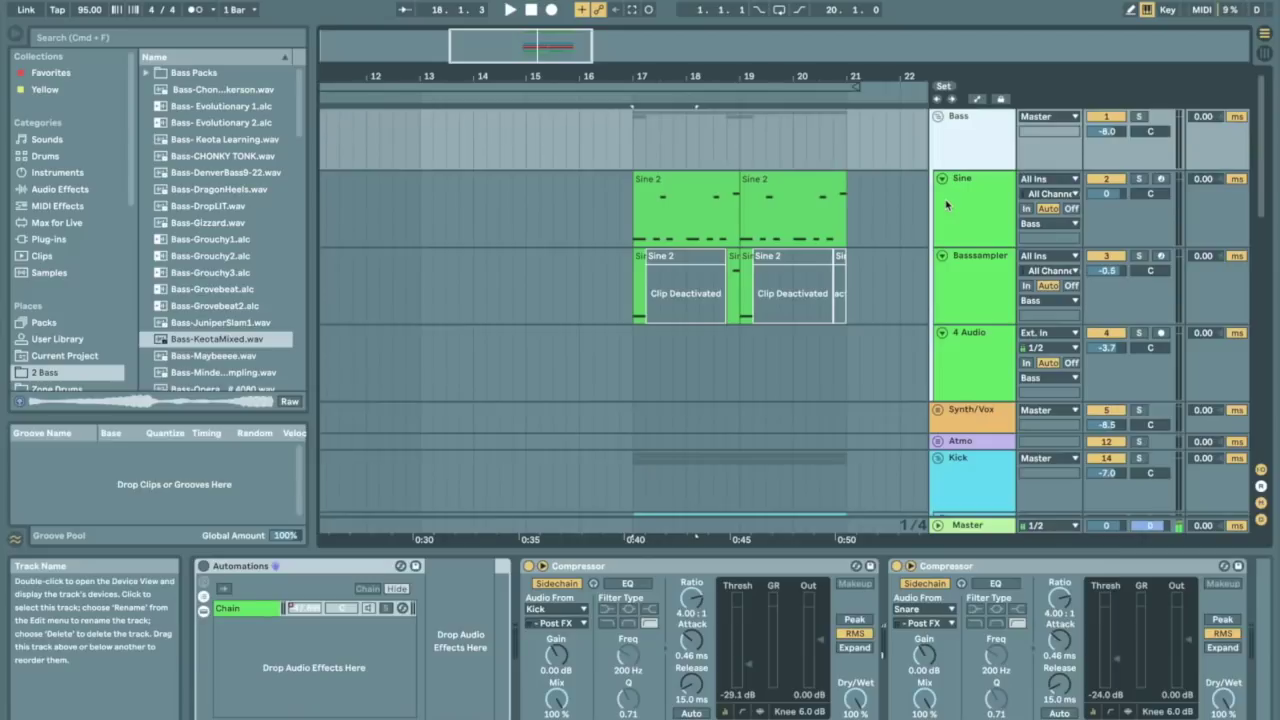
Fold the Bass group and try a Master Glue Compressor Makeup change, undoing it back to 3.24 dB
click(937, 116)
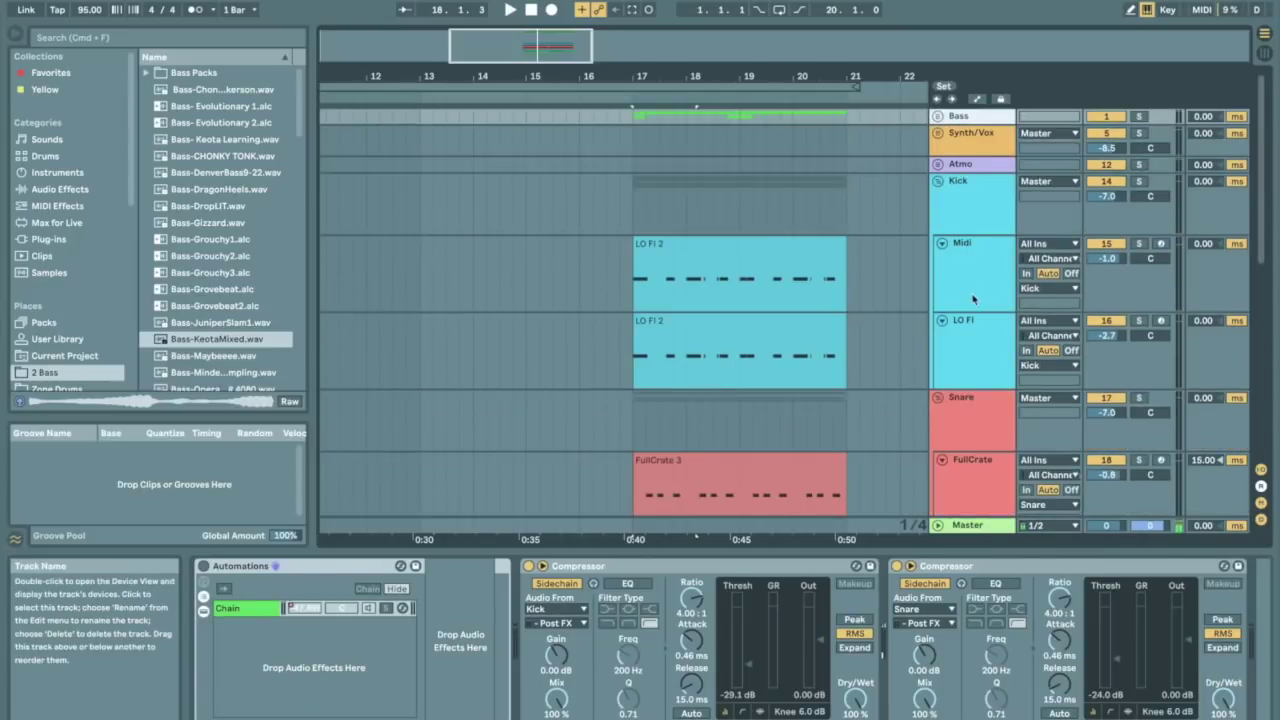
scroll(973, 299, down, 5)
click(956, 527)
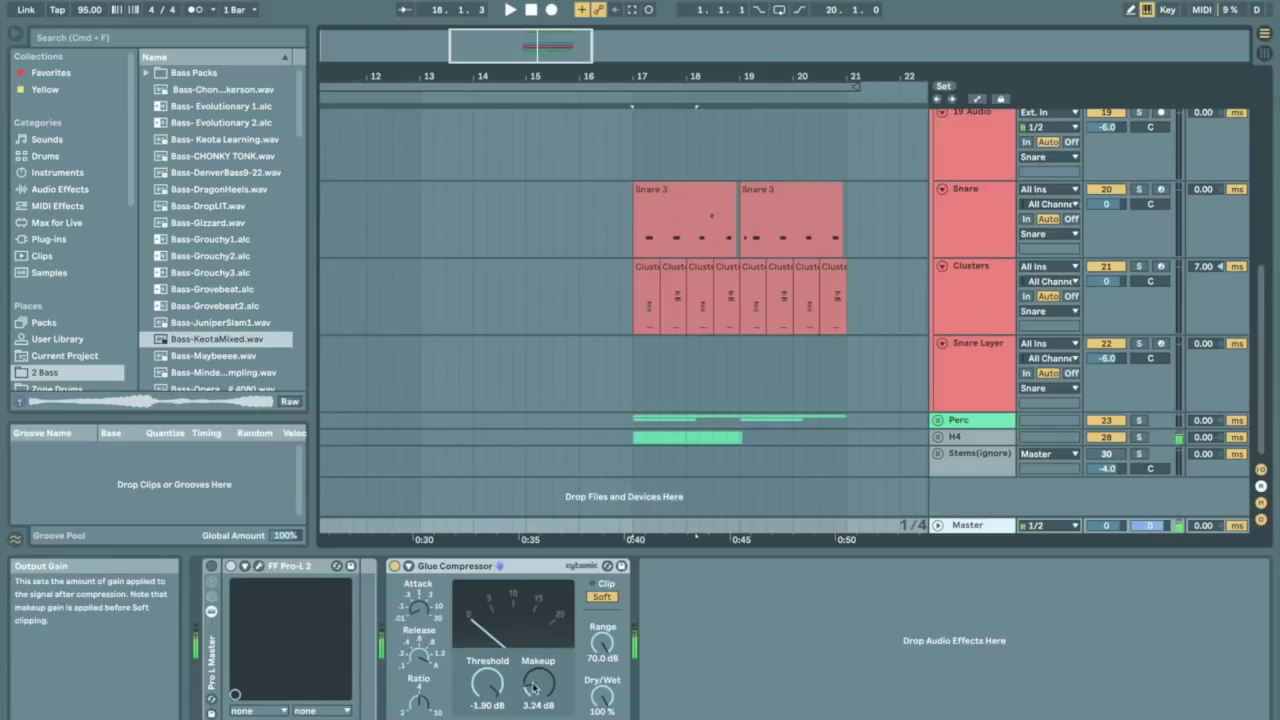
drag(535, 687, 535, 650)
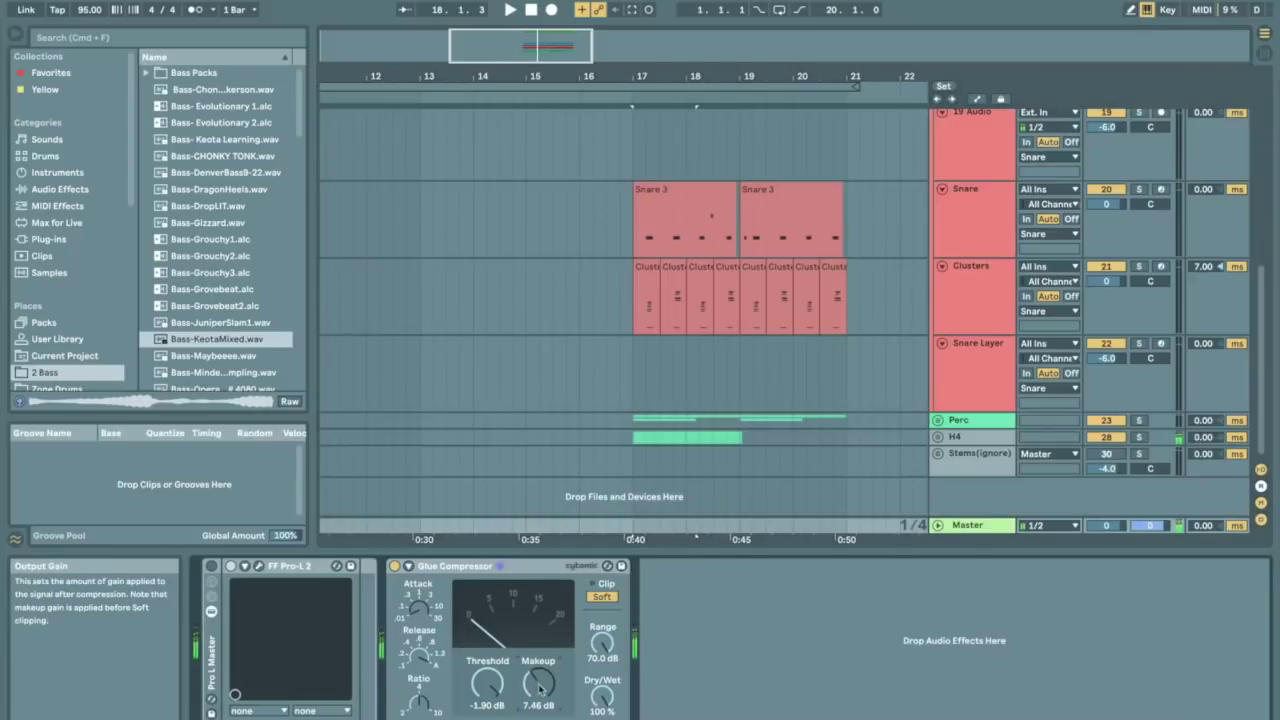
key(ctrl+z)
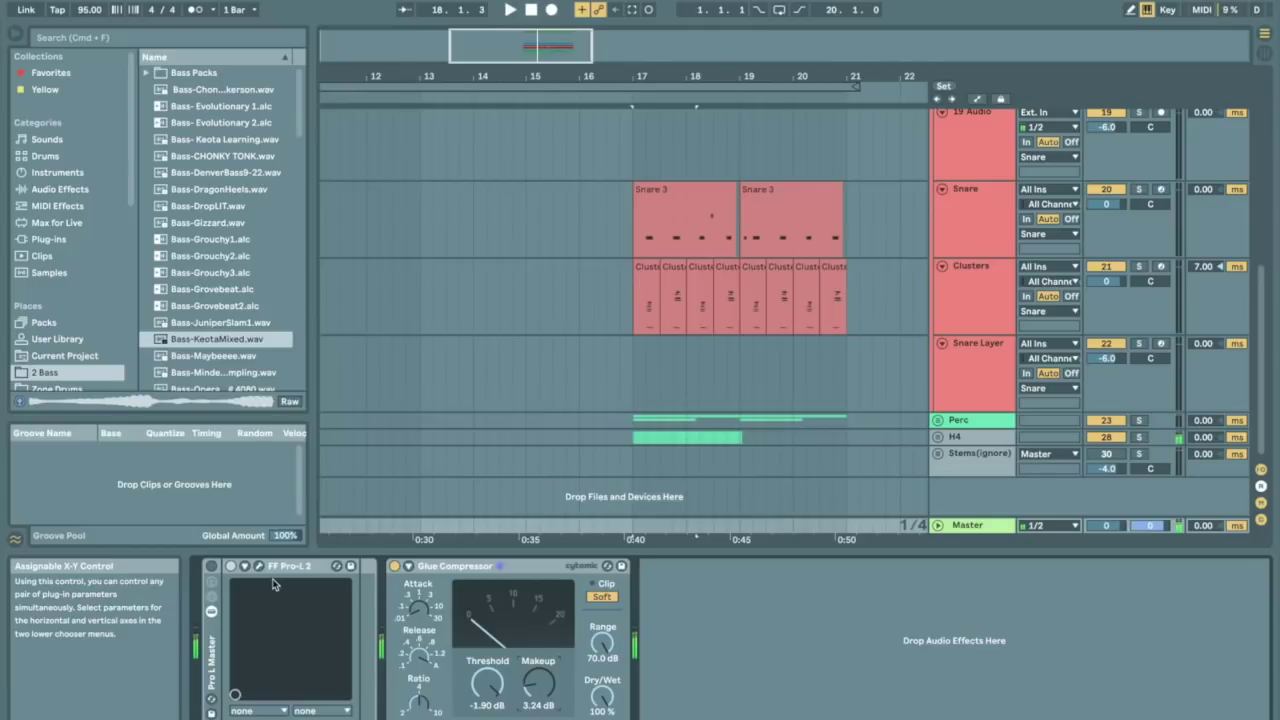
click(965, 525)
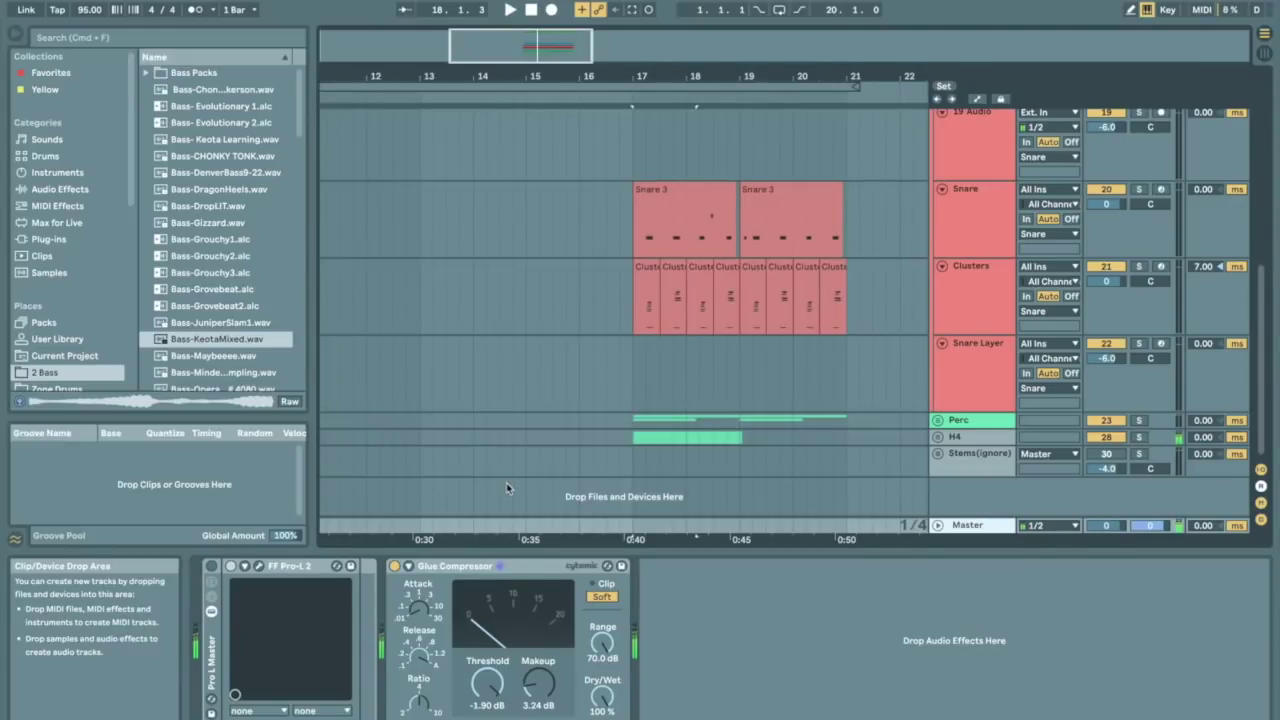
scroll(775, 478, up, 10)
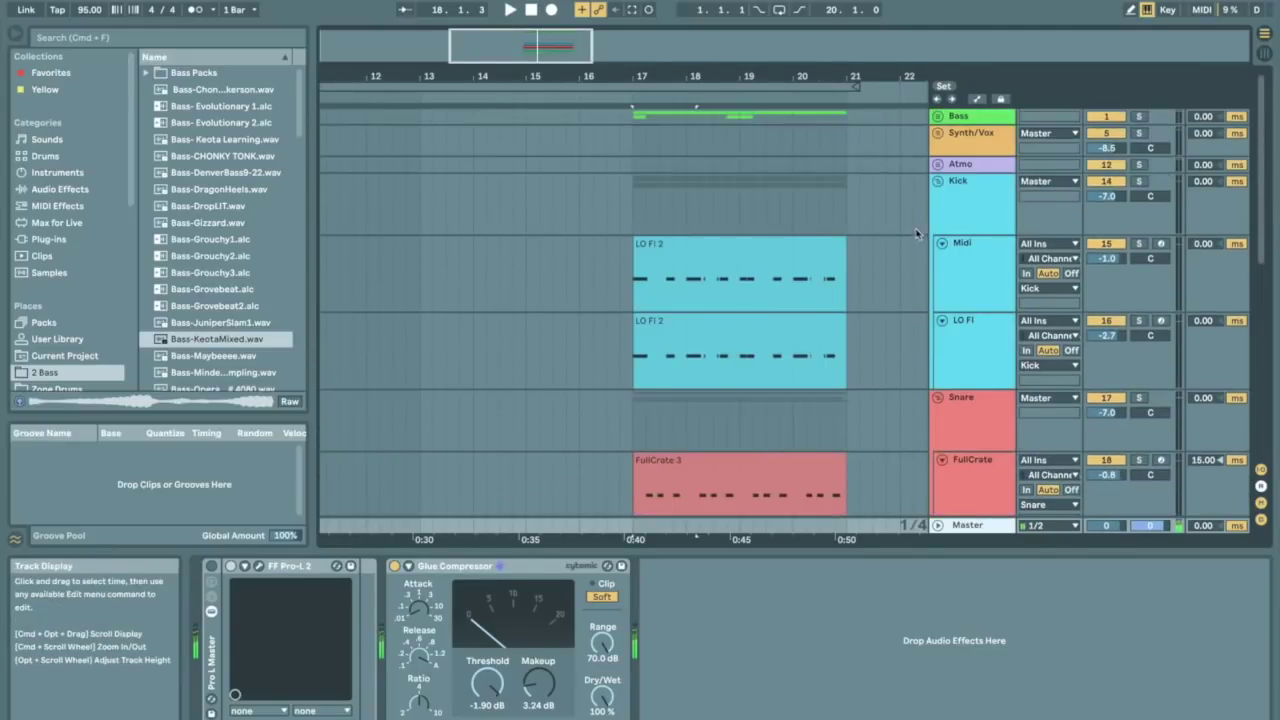
Fold Kick and Snare, unfold Bass, and show its chain starting with Session Notes
click(938, 182)
click(938, 198)
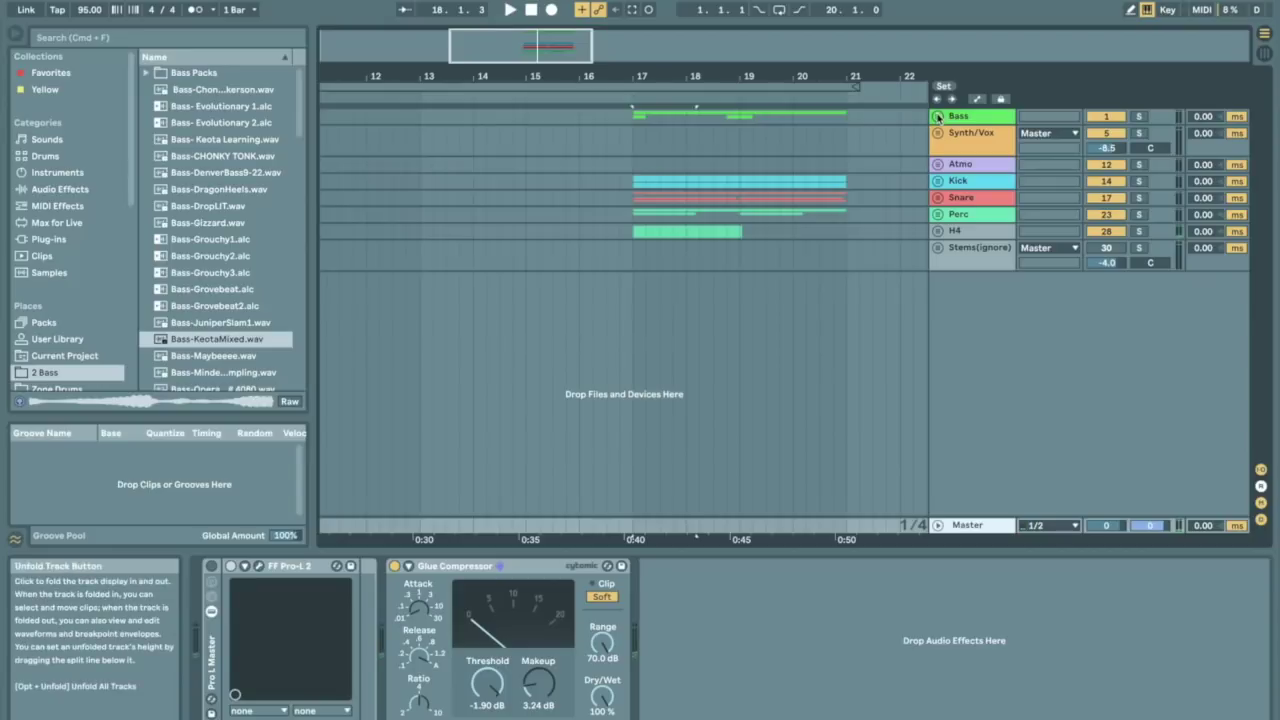
click(938, 117)
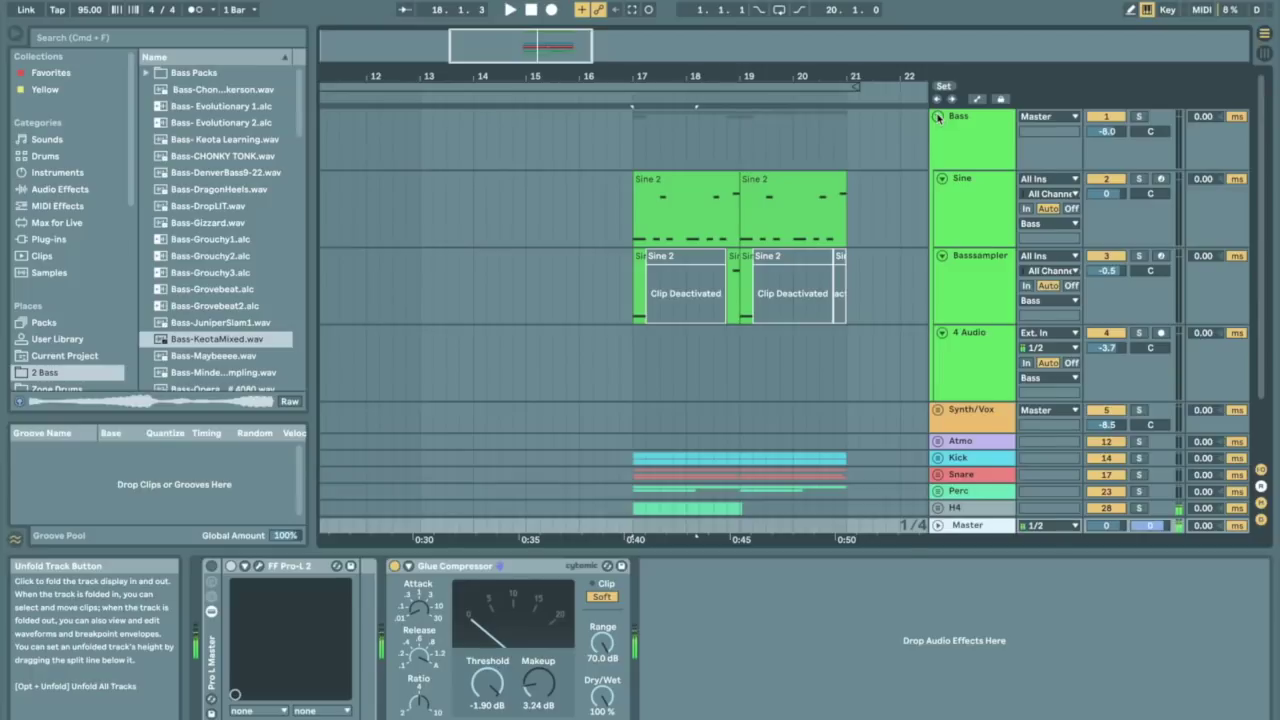
click(942, 126)
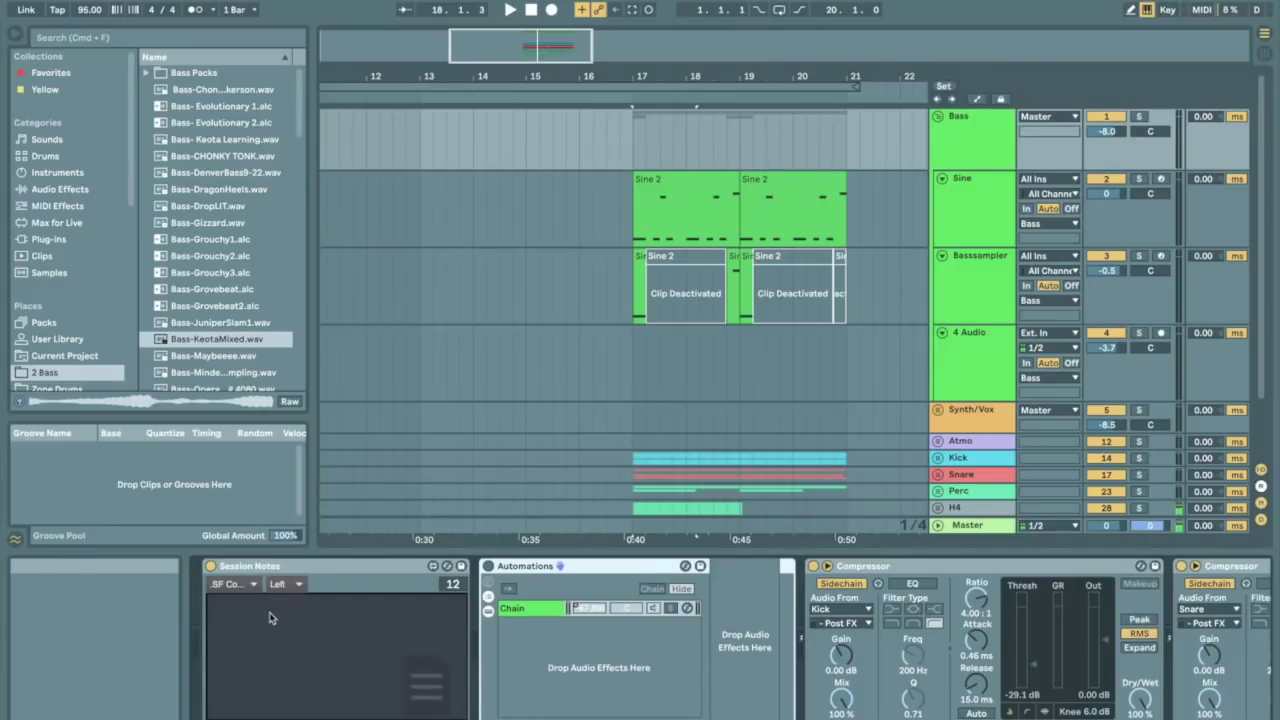
click(252, 611)
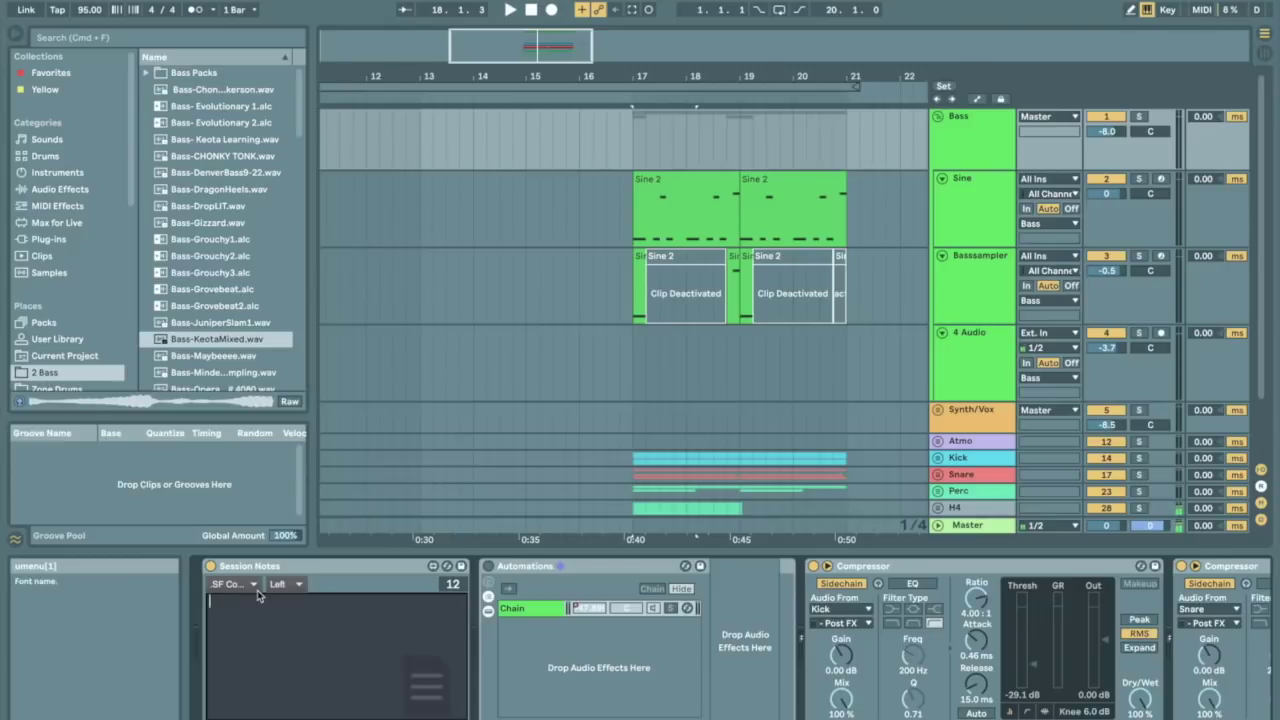
Erase stray test text and enter the note 'Interesting Idea' in Session Notes
text(aksdjghkjshd)
key(BackSpace)
key(BackSpace)
key(BackSpace)
key(BackSpace)
key(BackSpace)
key(BackSpace)
key(BackSpace)
key(BackSpace)
key(BackSpace)
key(BackSpace)
key(BackSpace)
text(Interesting Ides)
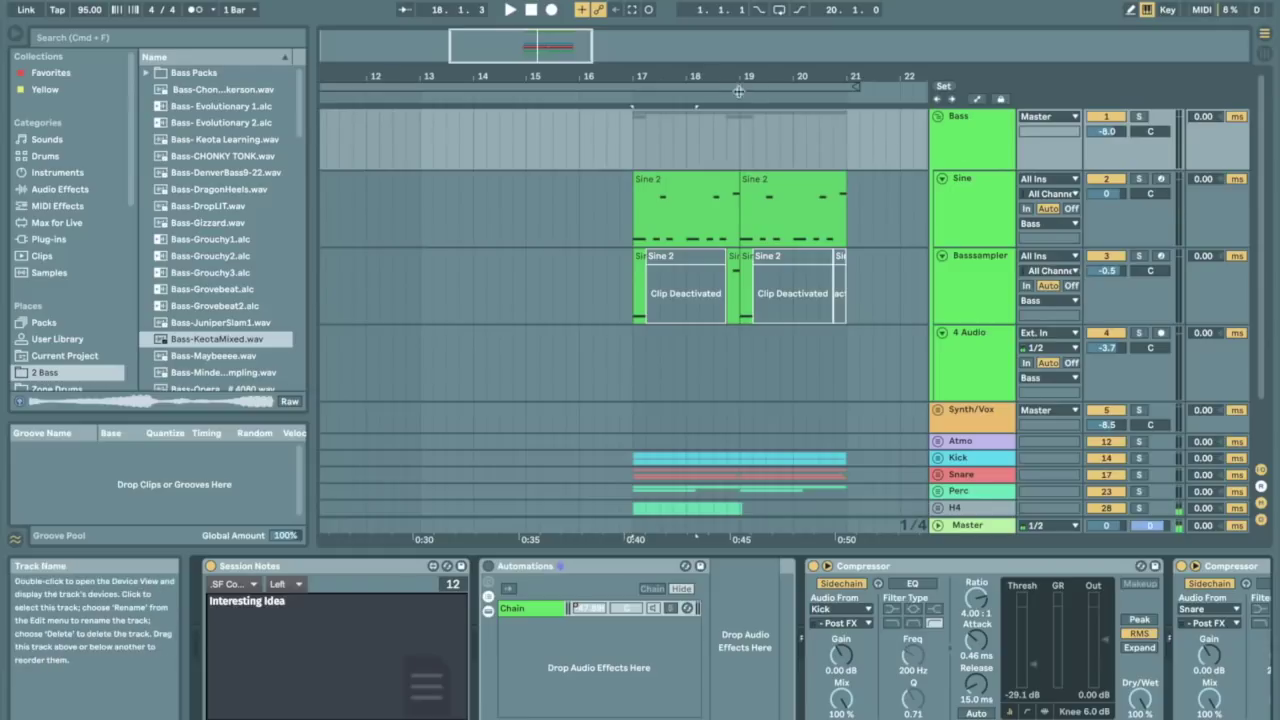
click(634, 143)
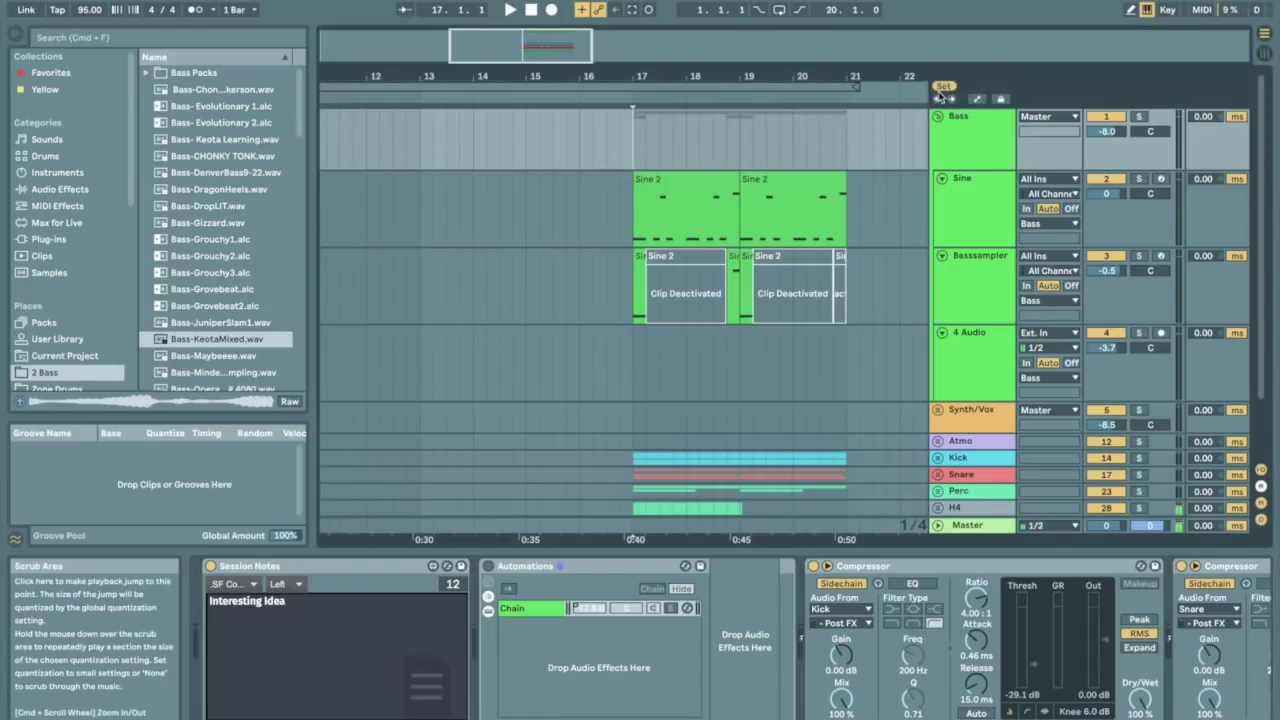
click(941, 89)
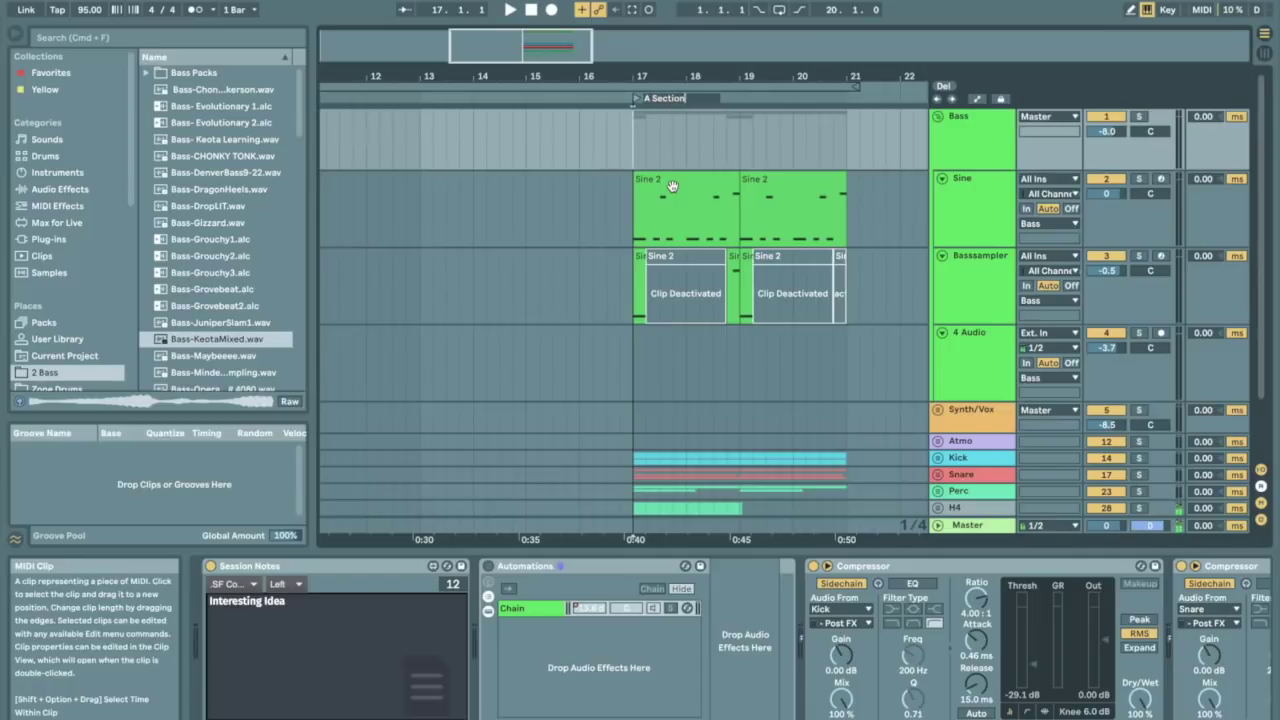
click(847, 148)
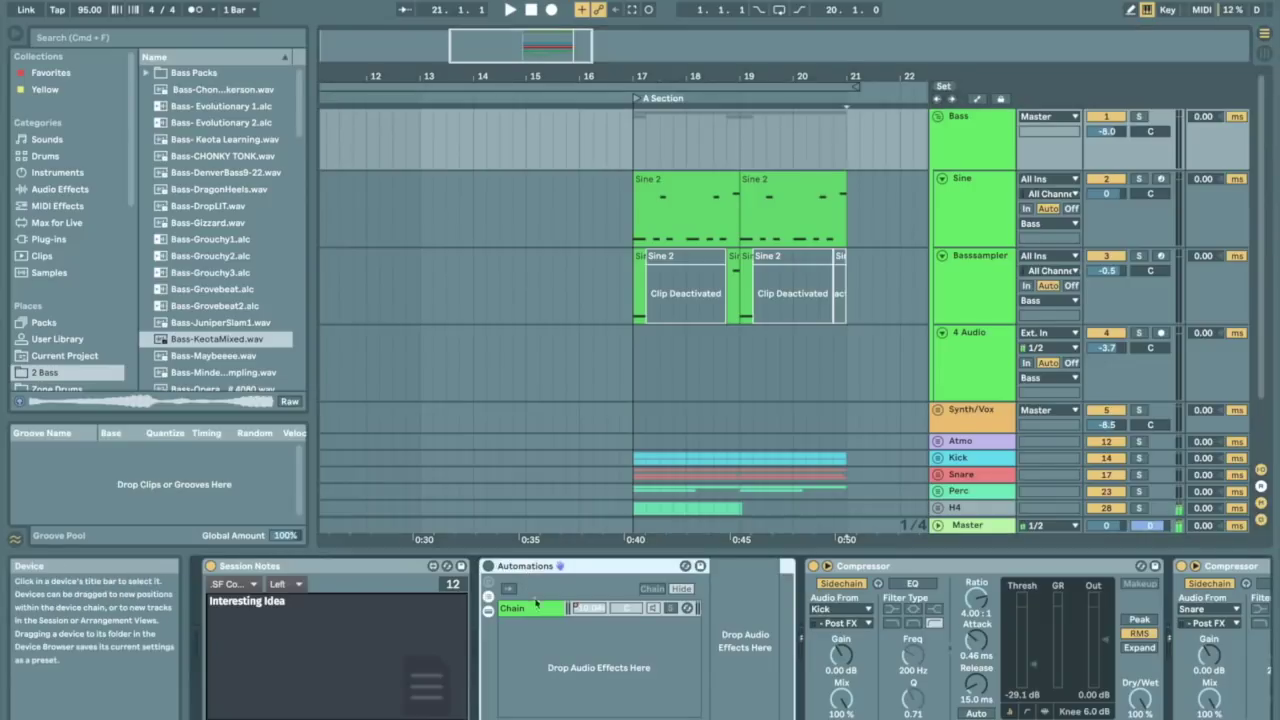
click(585, 608)
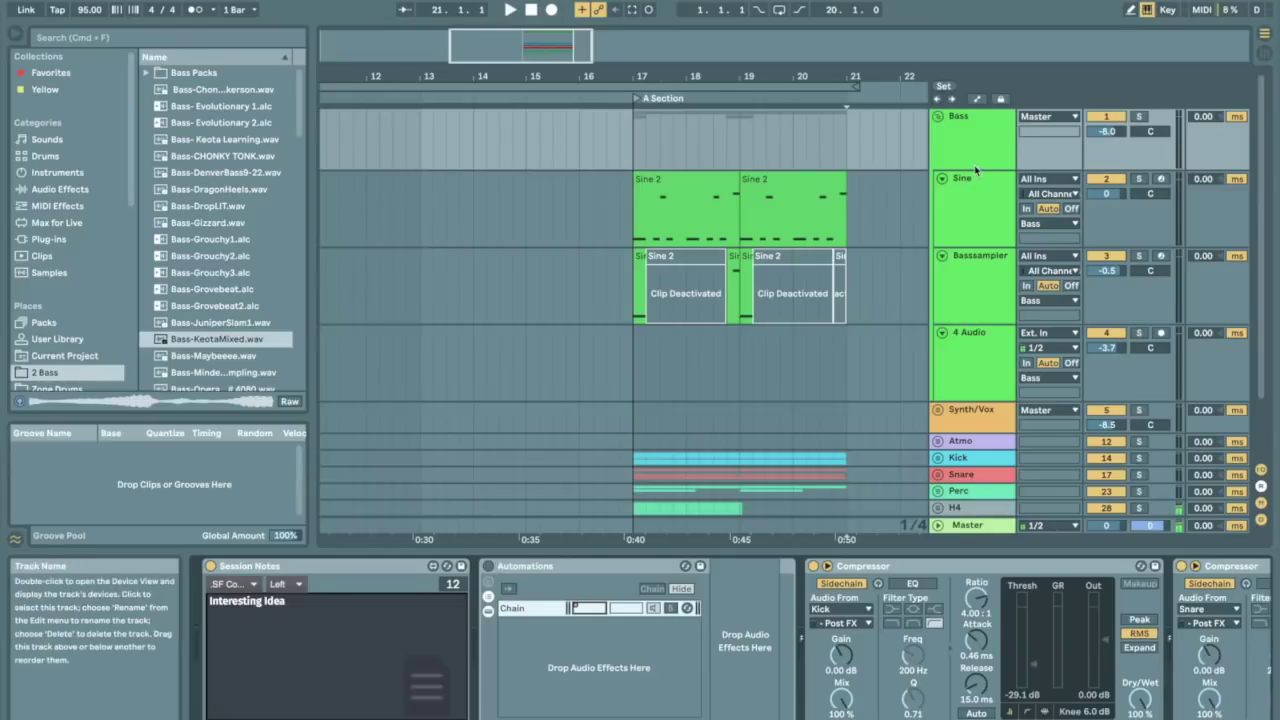
drag(970, 169, 970, 185)
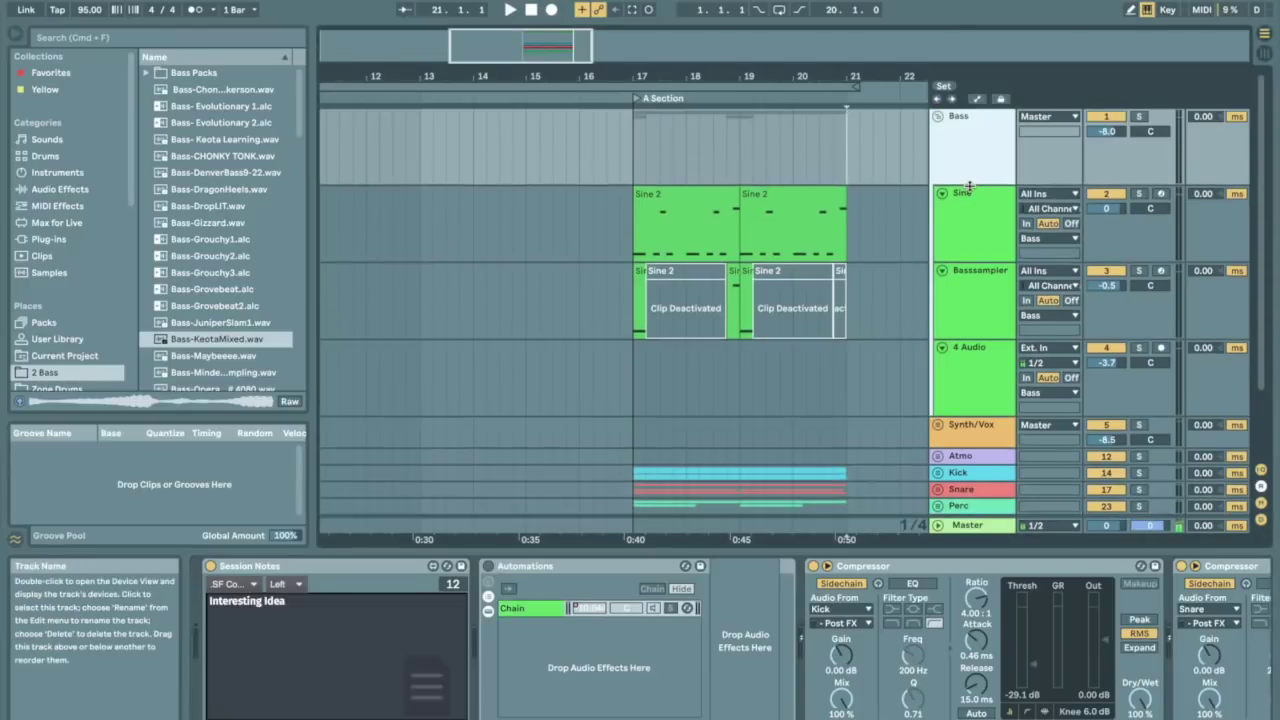
Show the Chain Volume automation lane and zoom the arrangement to bars 17–21
right_click(596, 607)
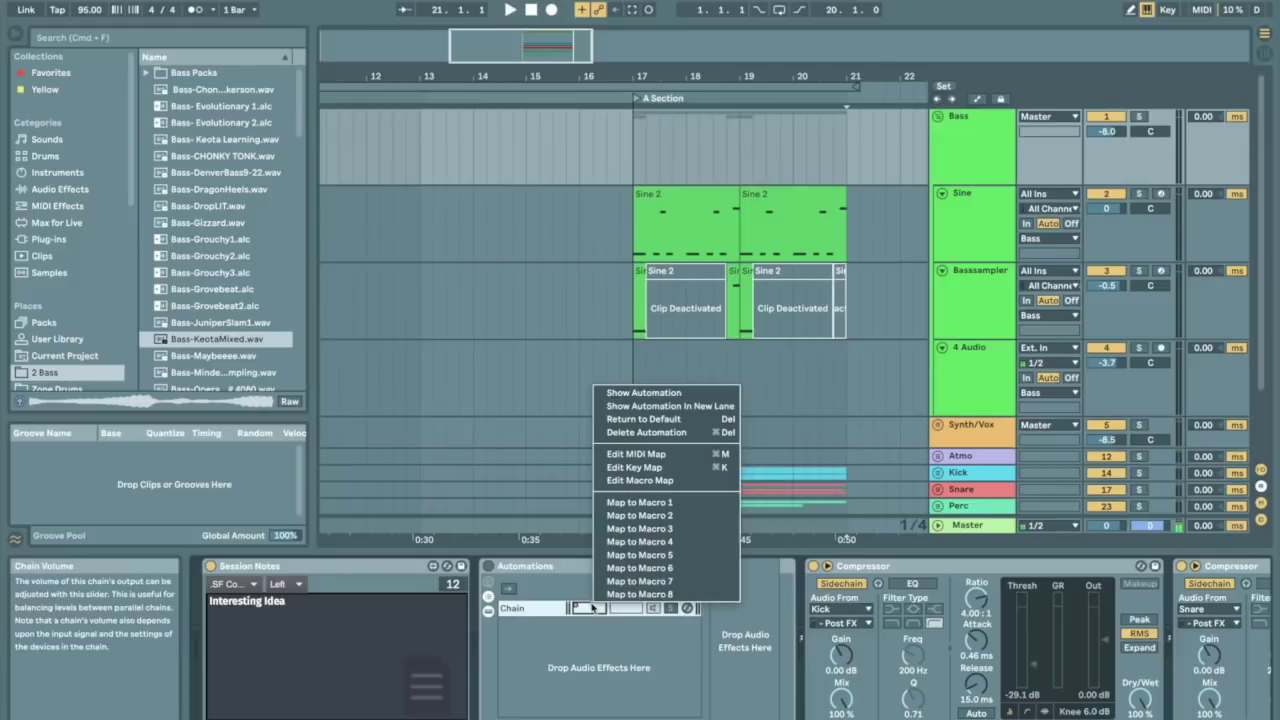
click(643, 405)
drag(671, 76, 482, 140)
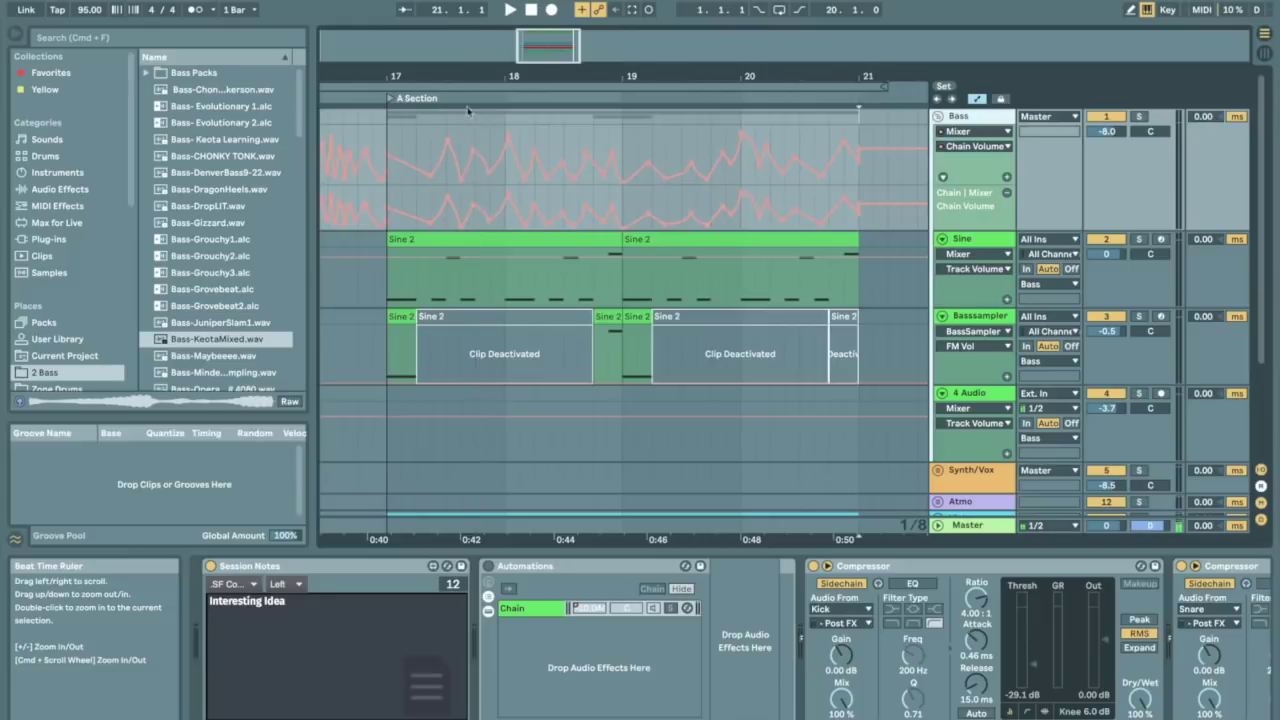
drag(402, 175, 594, 175)
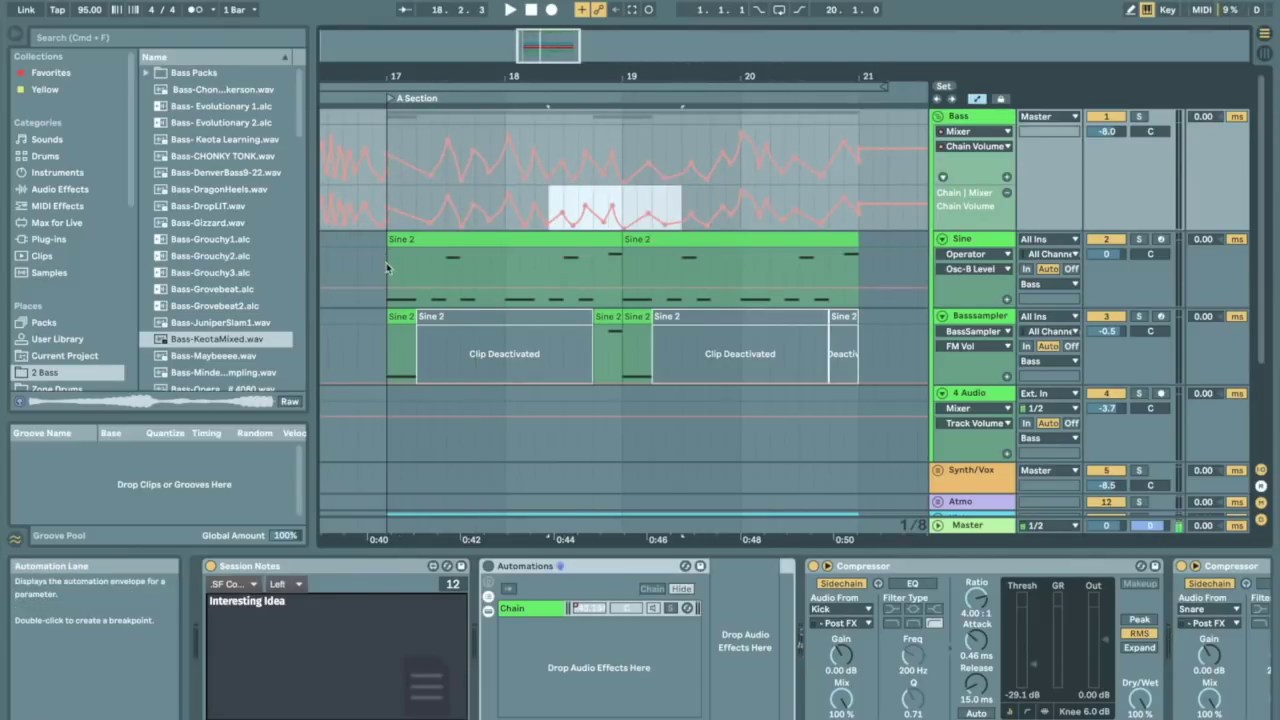
Try duplicating a Sine lane section, undo it, and hide the Bass group's extra automation lane
click(418, 242)
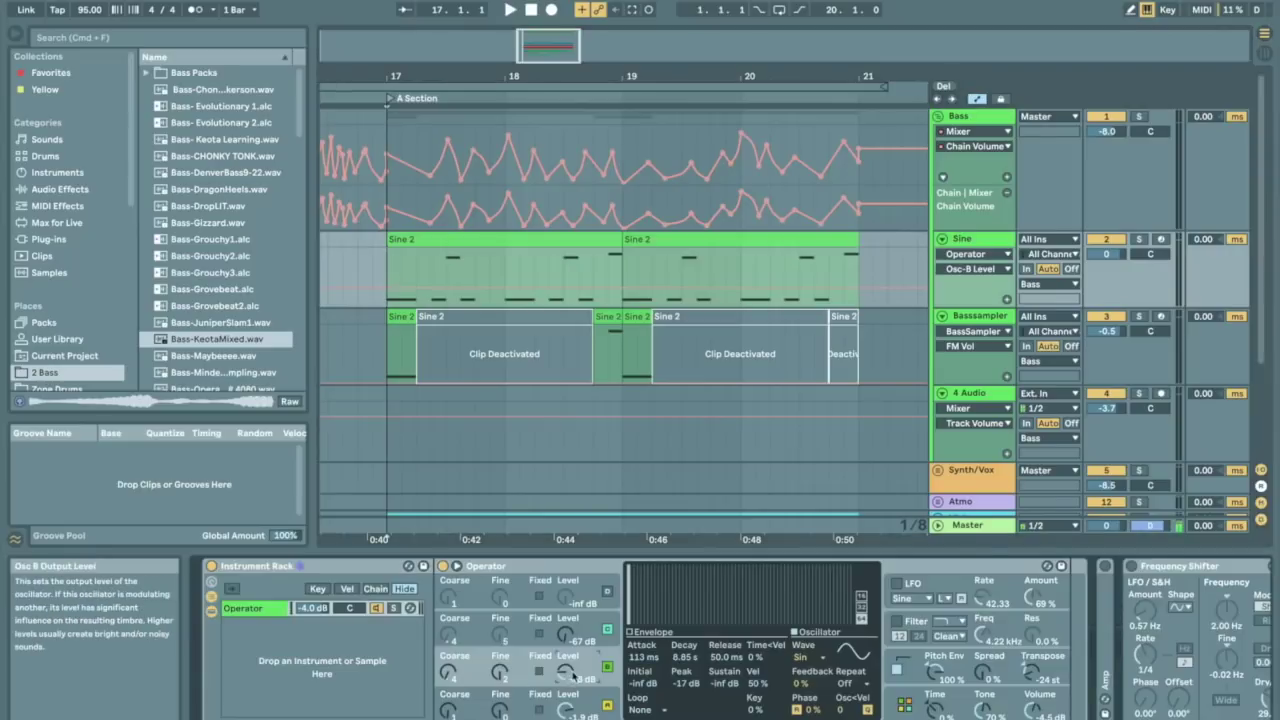
drag(519, 268, 384, 267)
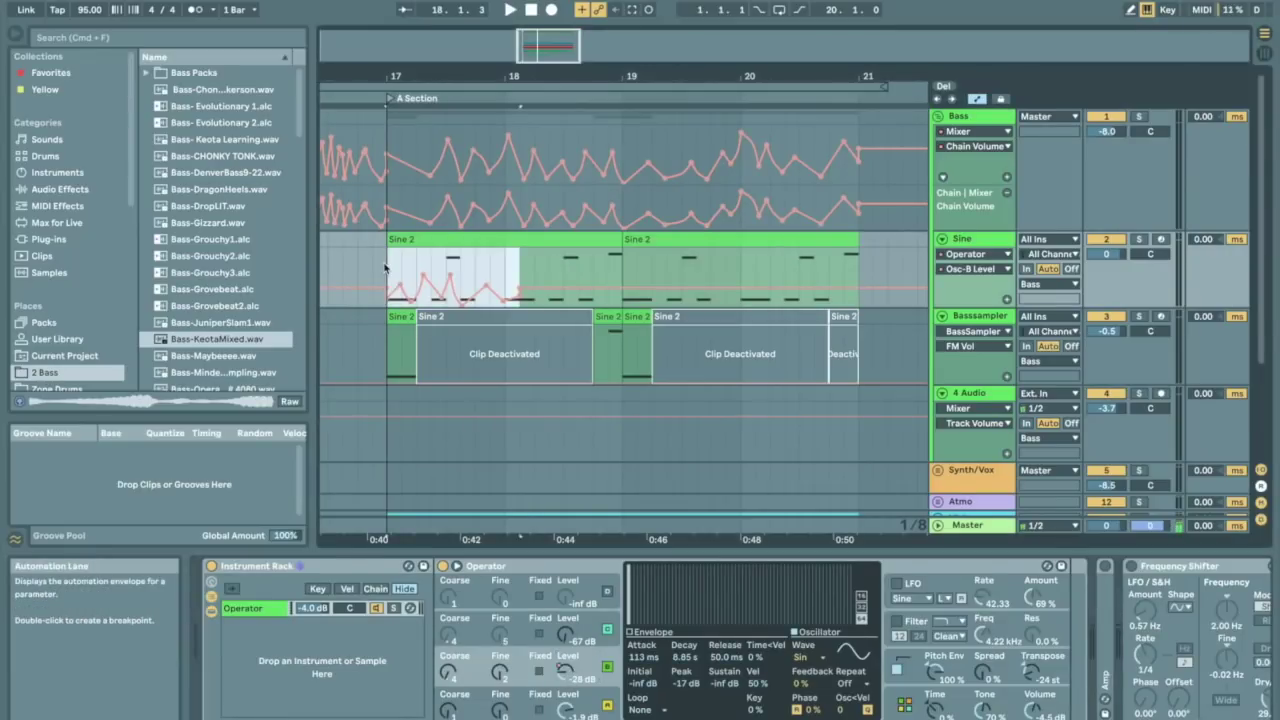
key(super+d)
key(super+d)
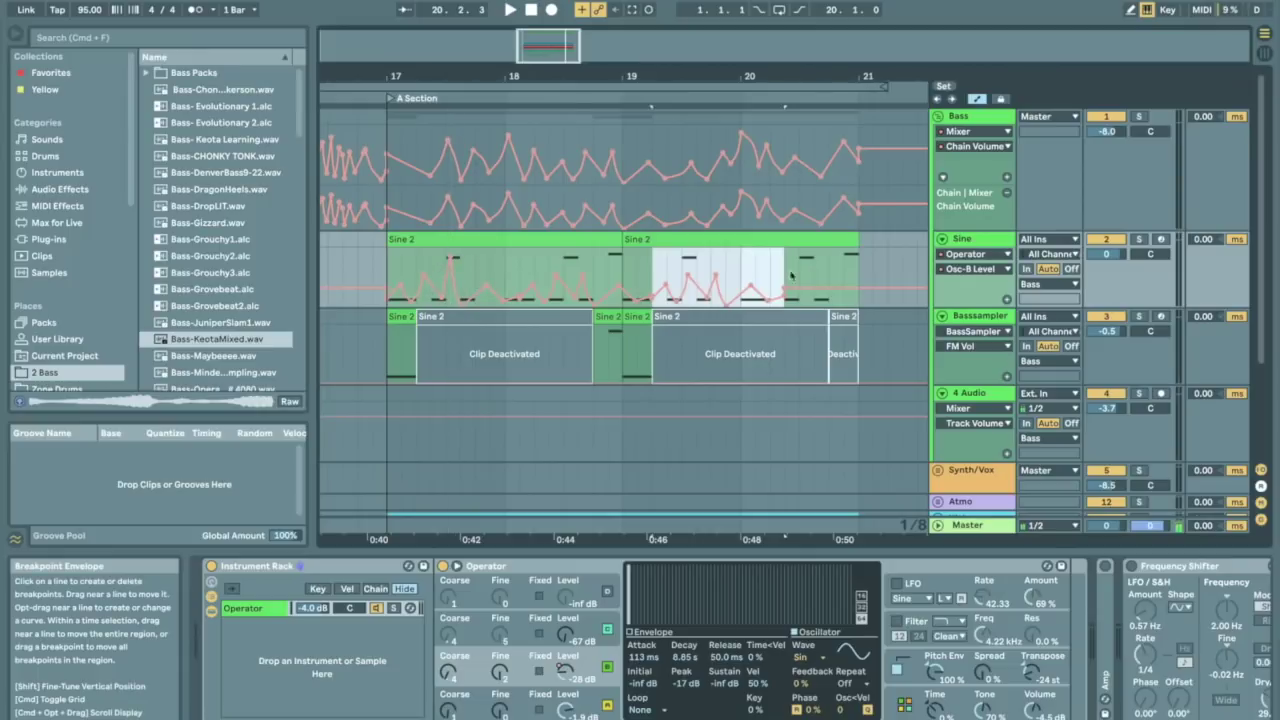
key(super+z)
key(super+z)
key(super+z)
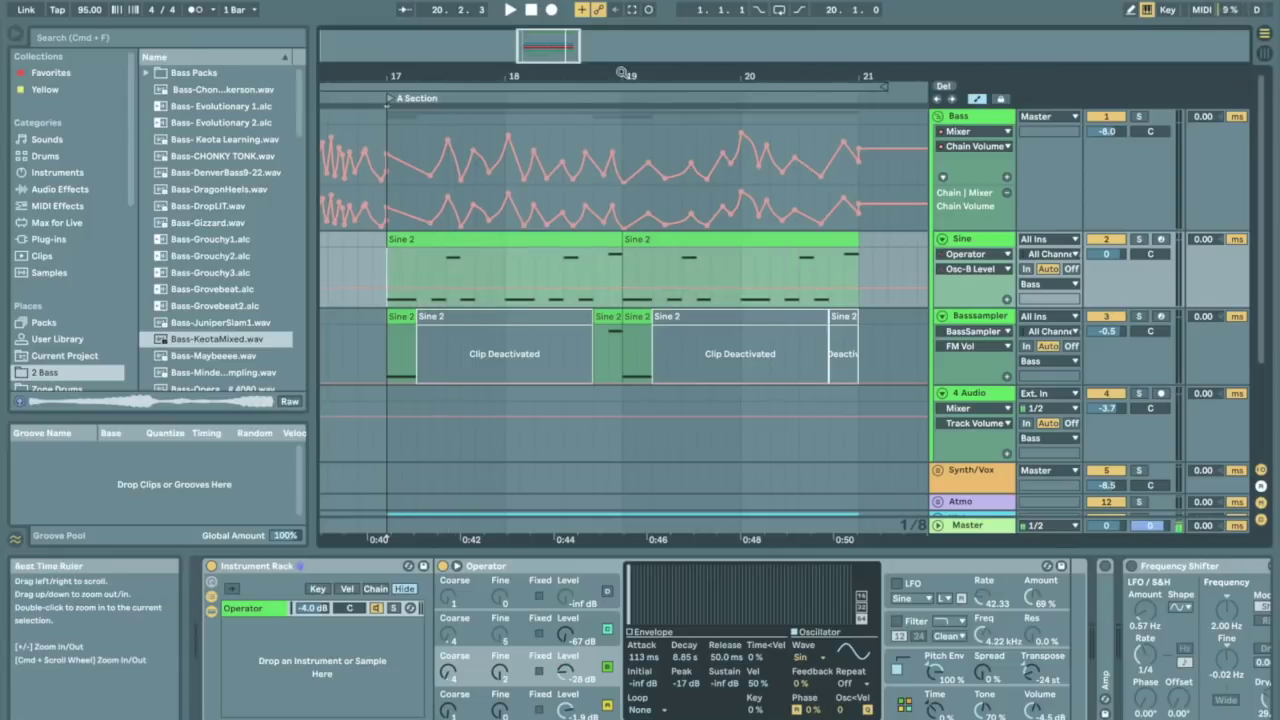
mouse_move(630, 78)
mouse_down()
mouse_move(626, 68)
mouse_move(622, 79)
mouse_up()
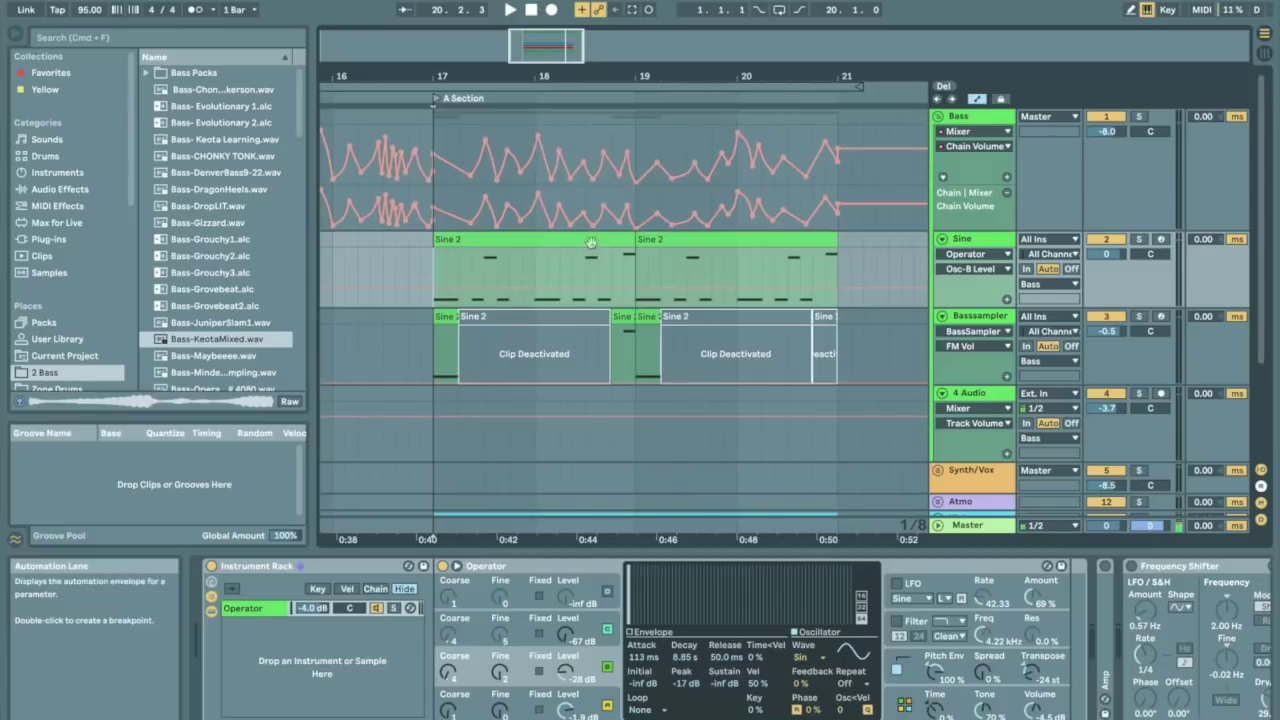
click(635, 420)
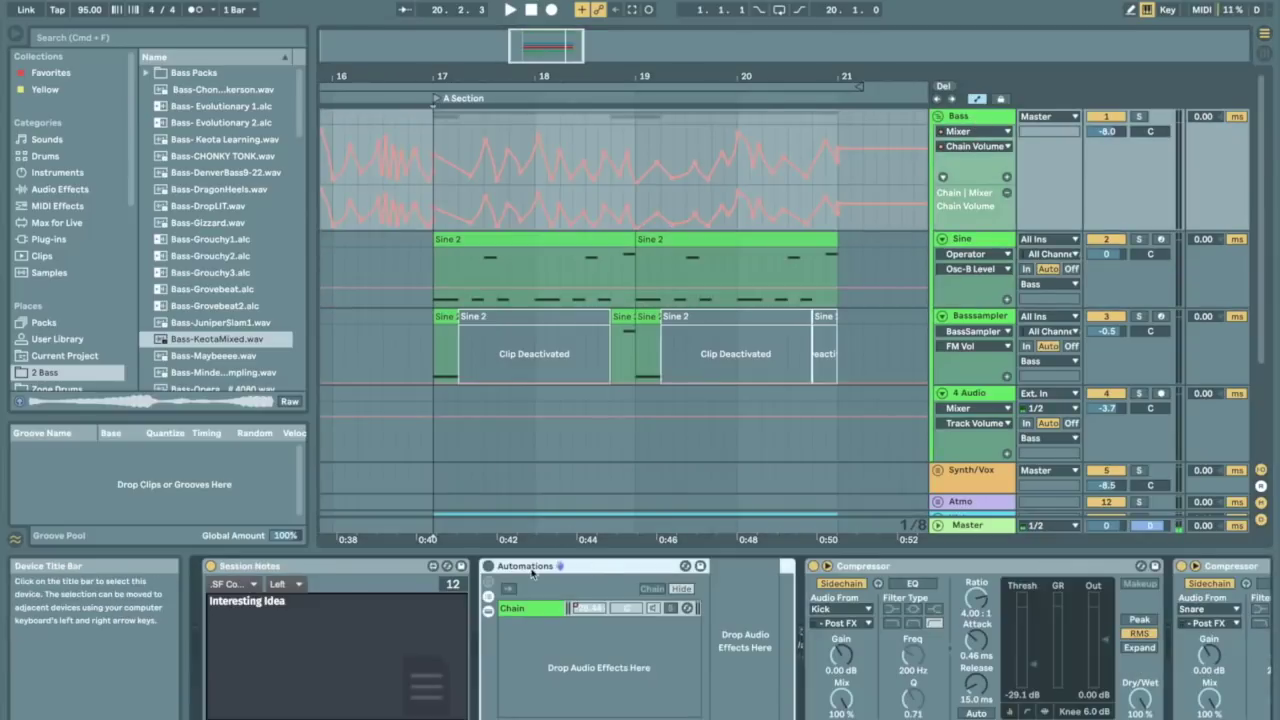
click(1005, 193)
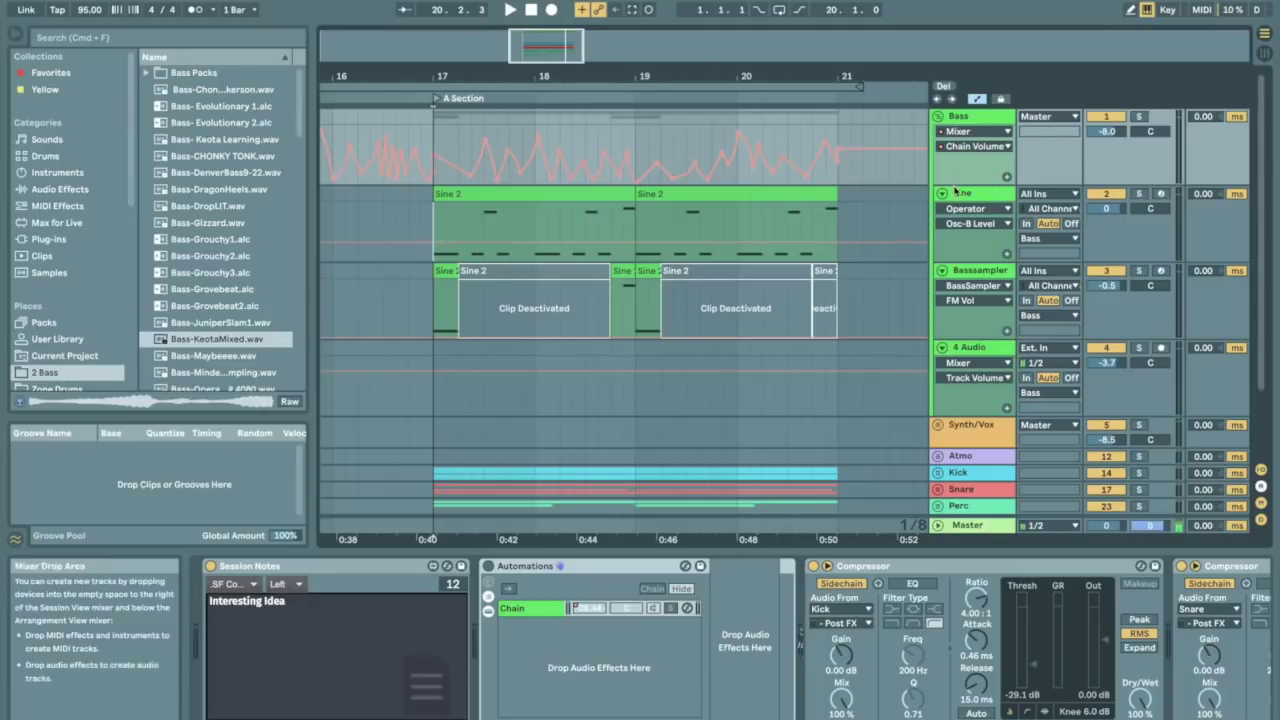
Insert a new MIDI track below Sine and search the browser for 'razor'
click(955, 192)
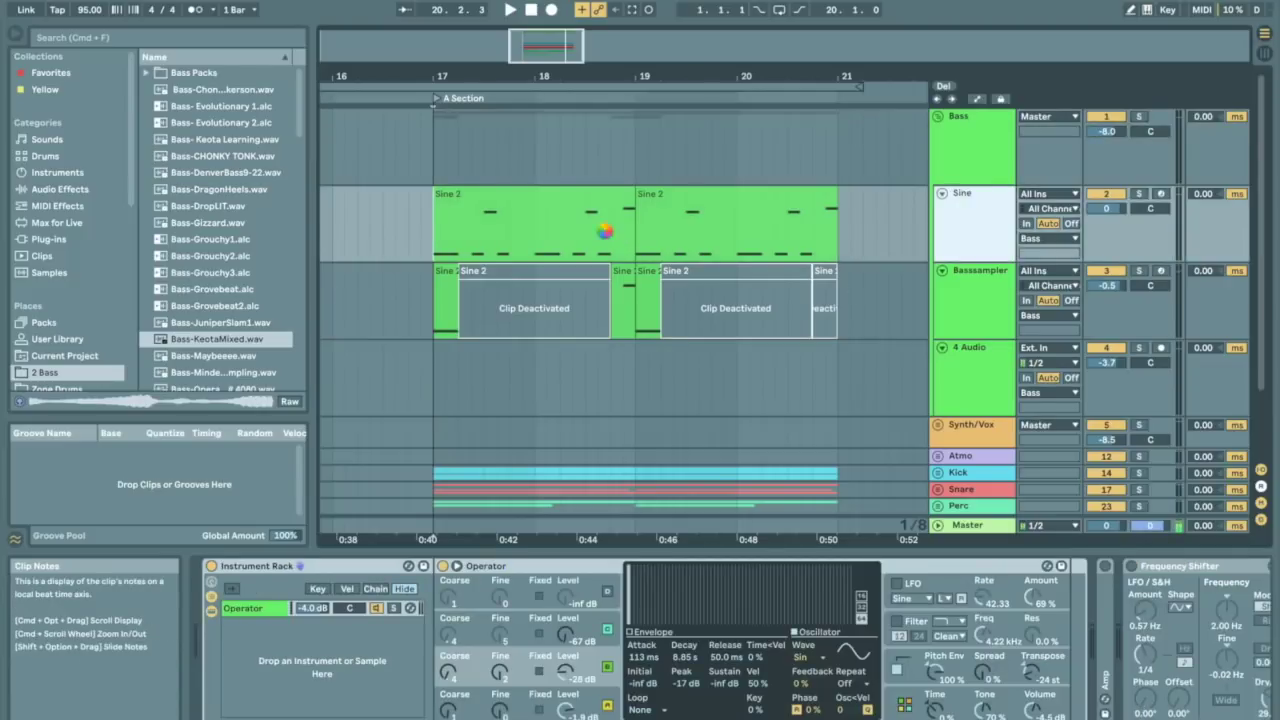
key(super+shift+t)
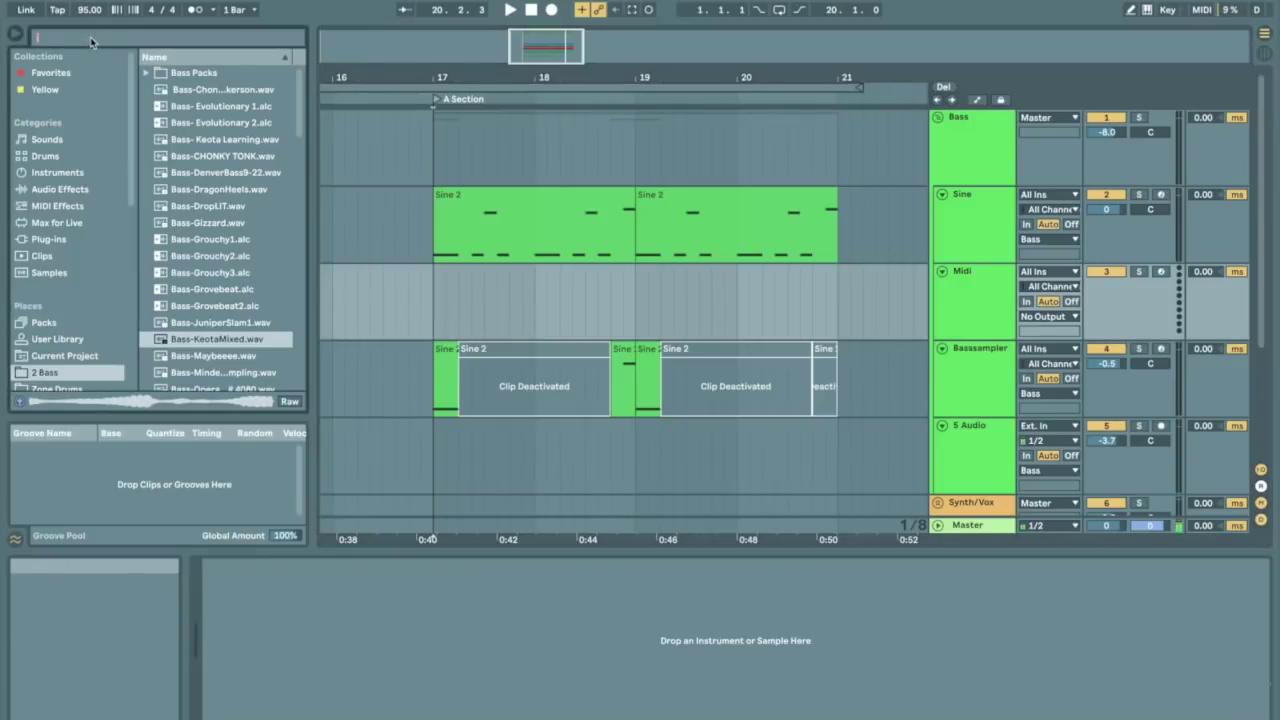
click(90, 40)
text(razor)
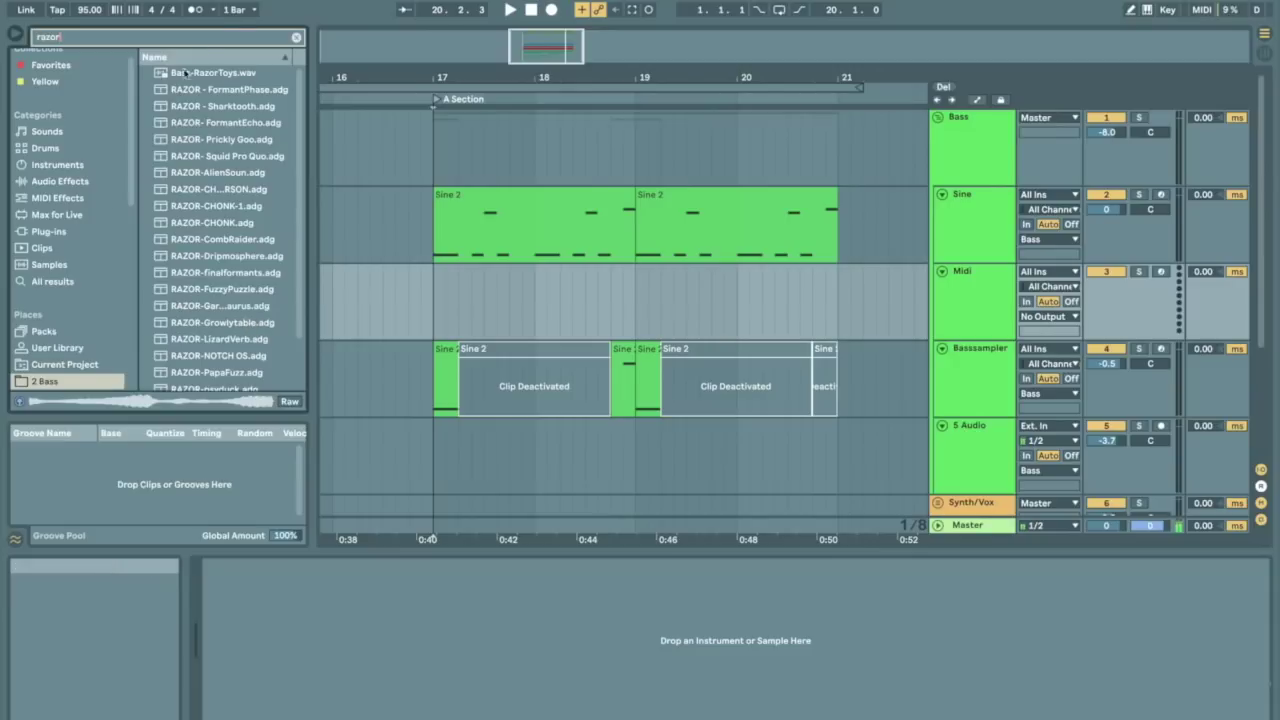
Load RAZOR.adg from the All results list onto the new MIDI track and select it
click(50, 281)
scroll(287, 196, down, 10)
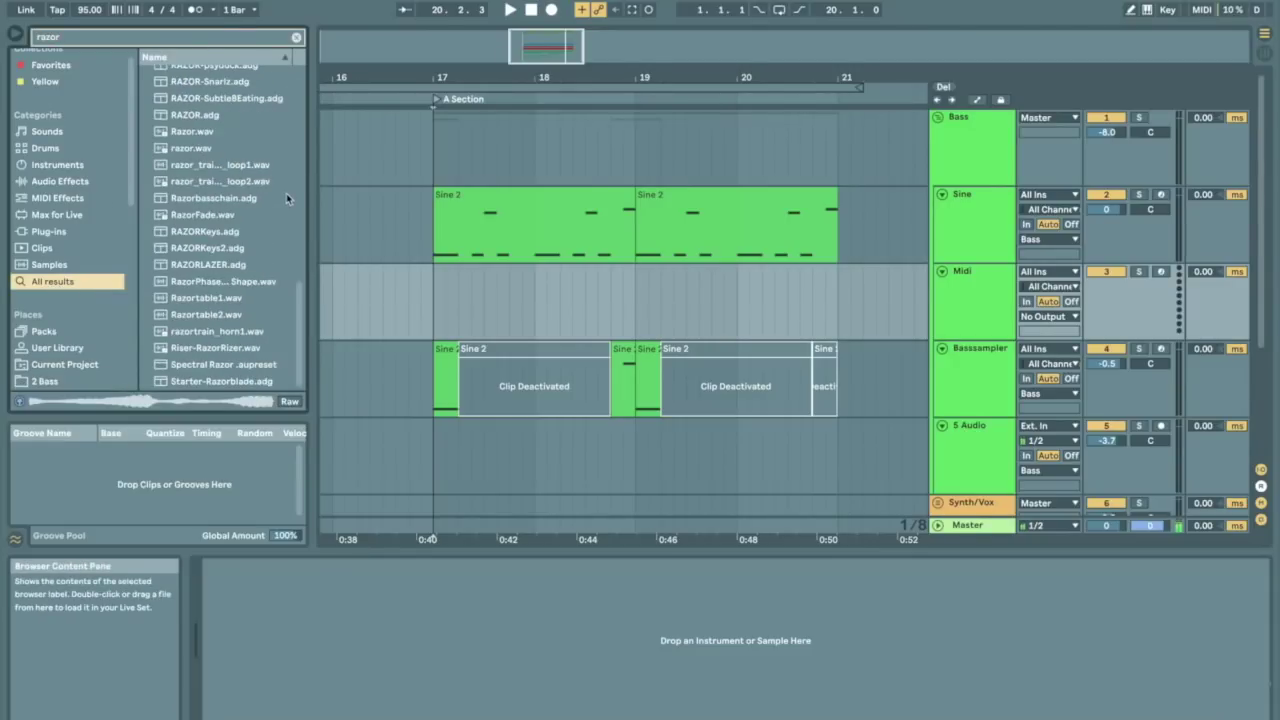
click(186, 114)
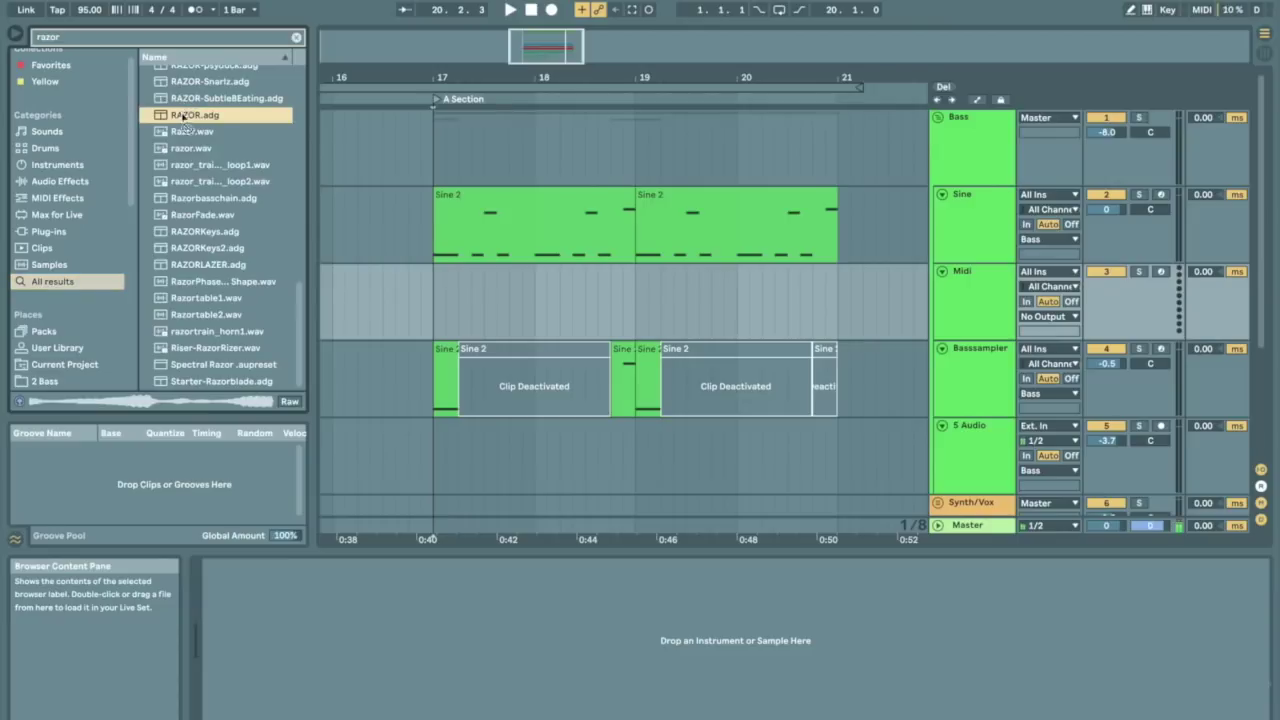
drag(203, 124, 414, 654)
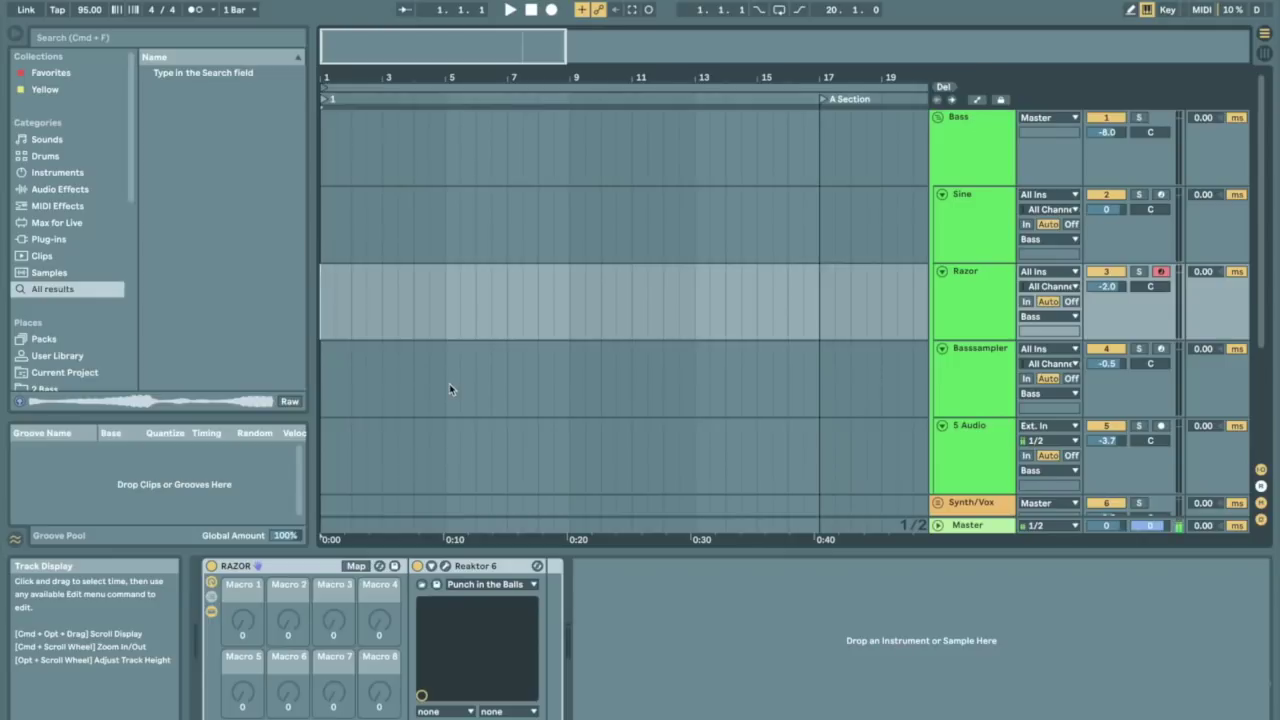
click(944, 315)
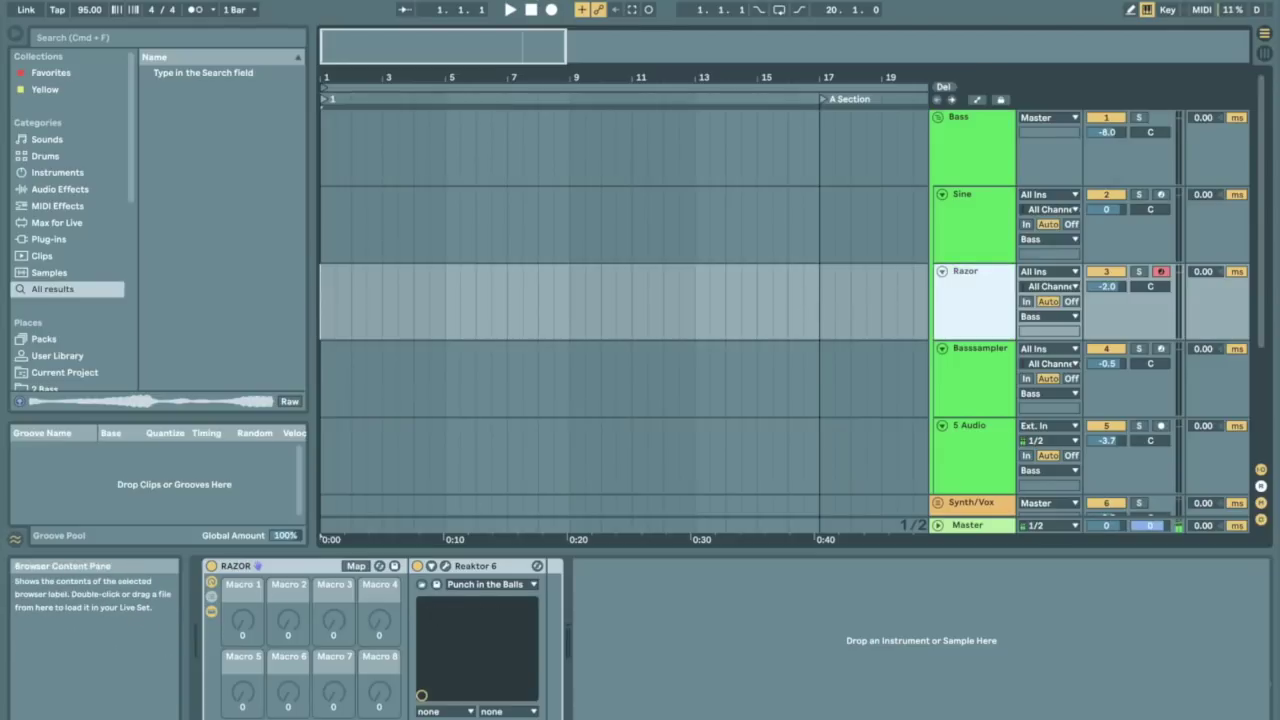
click(18, 2)
Save the current Set as default in the File/Folder Preferences, confirm the overwrite, then recheck it
click(80, 18)
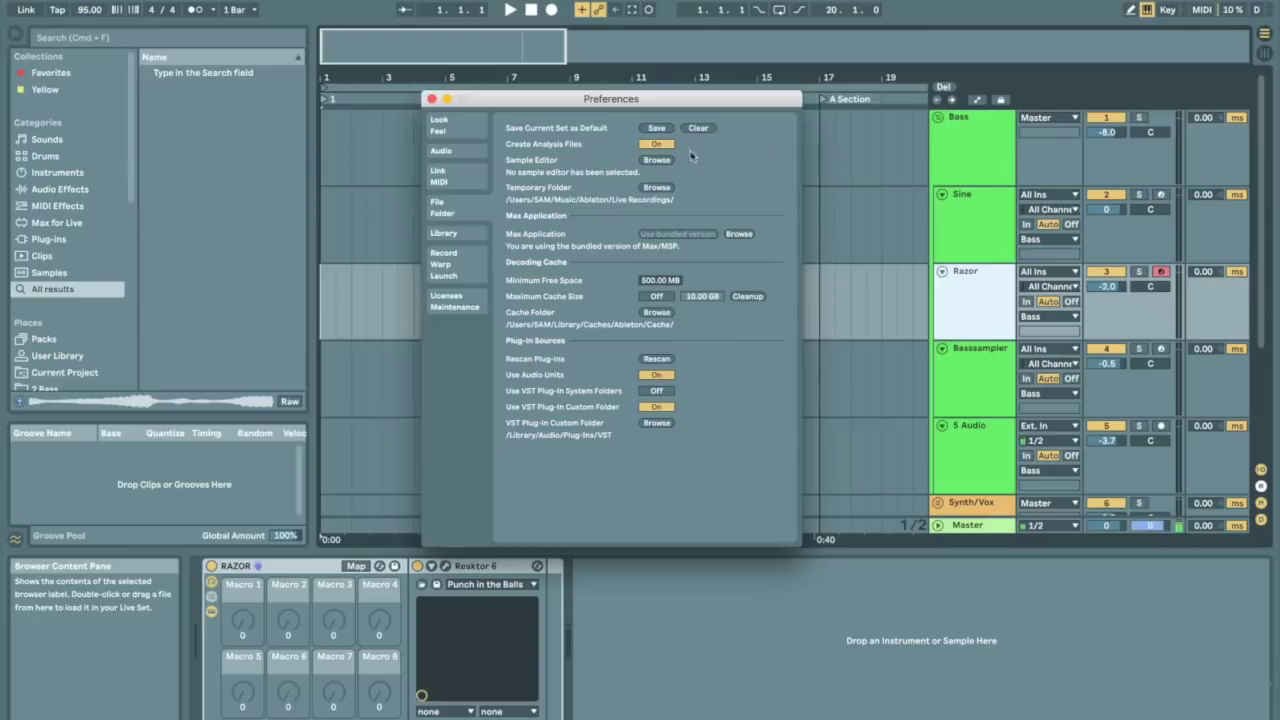
click(656, 128)
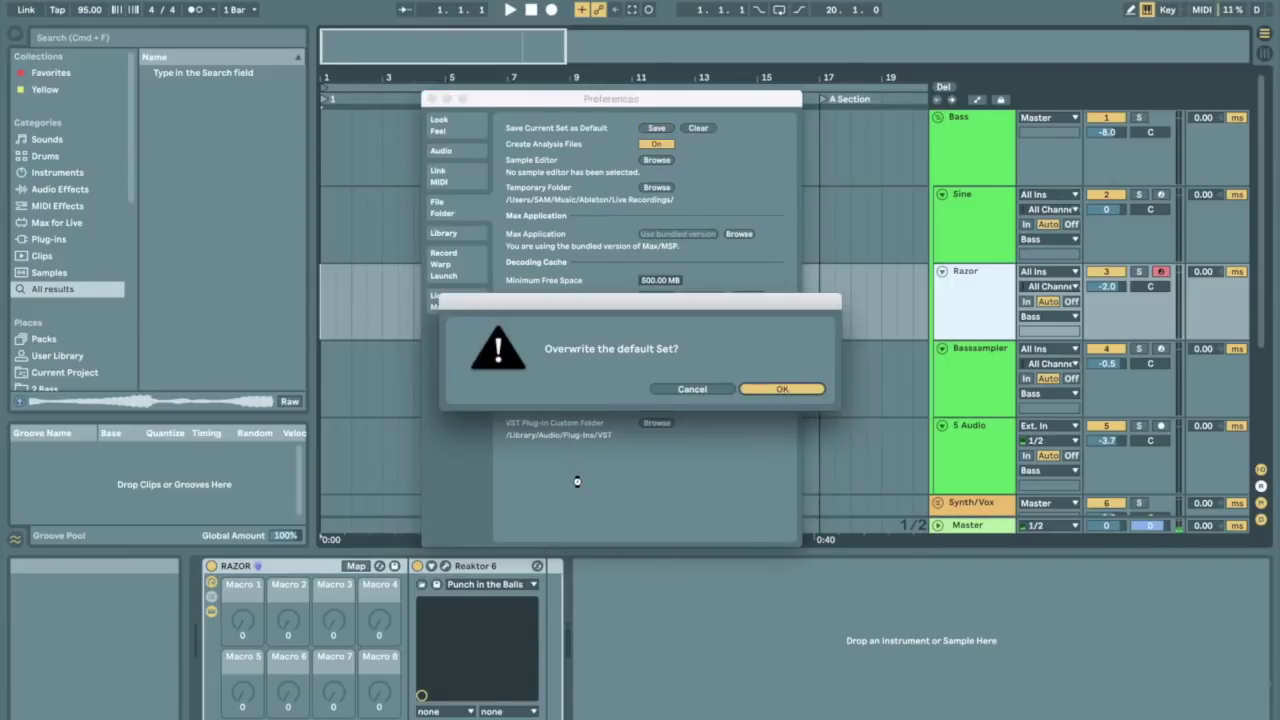
key(Return)
key(Escape)
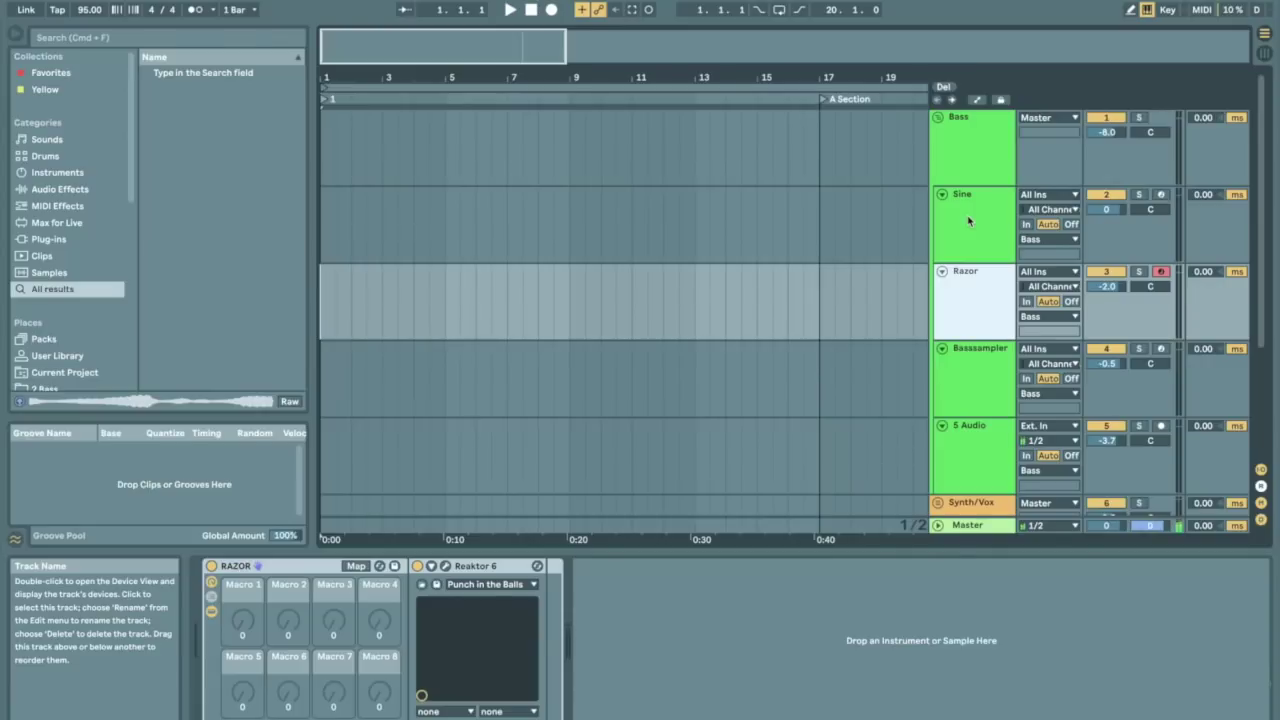
click(75, 12)
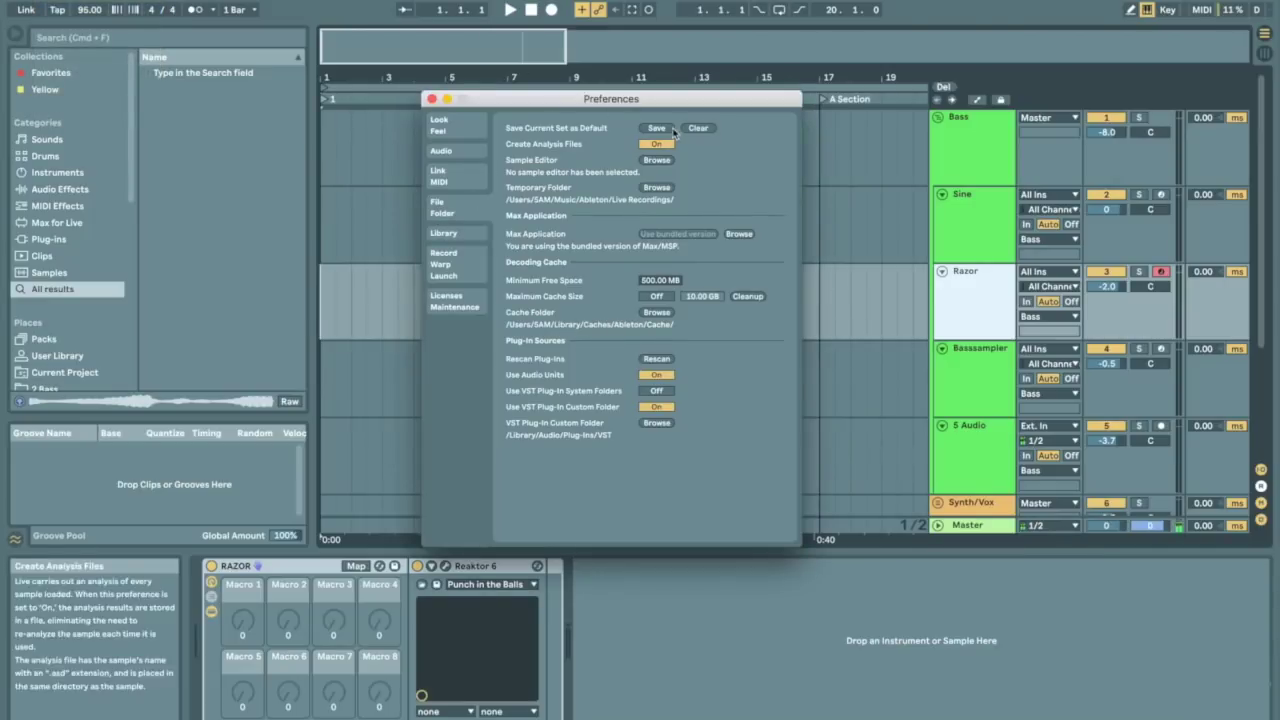
click(432, 99)
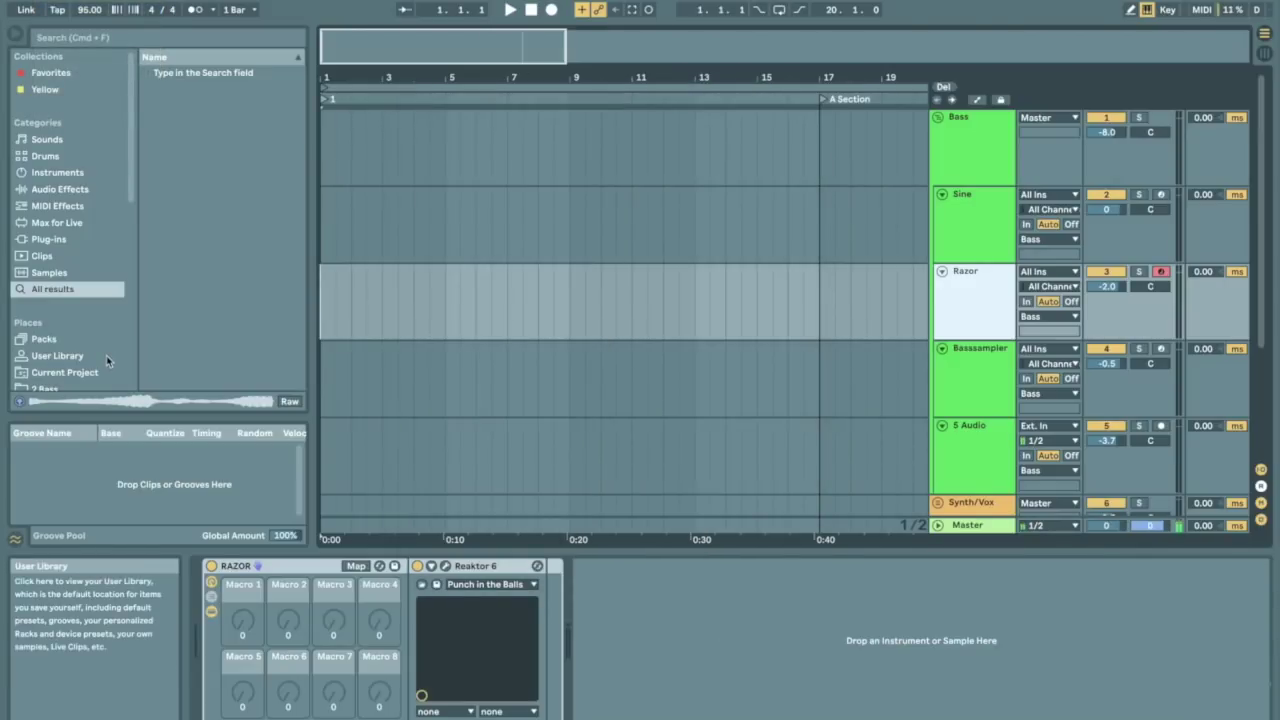